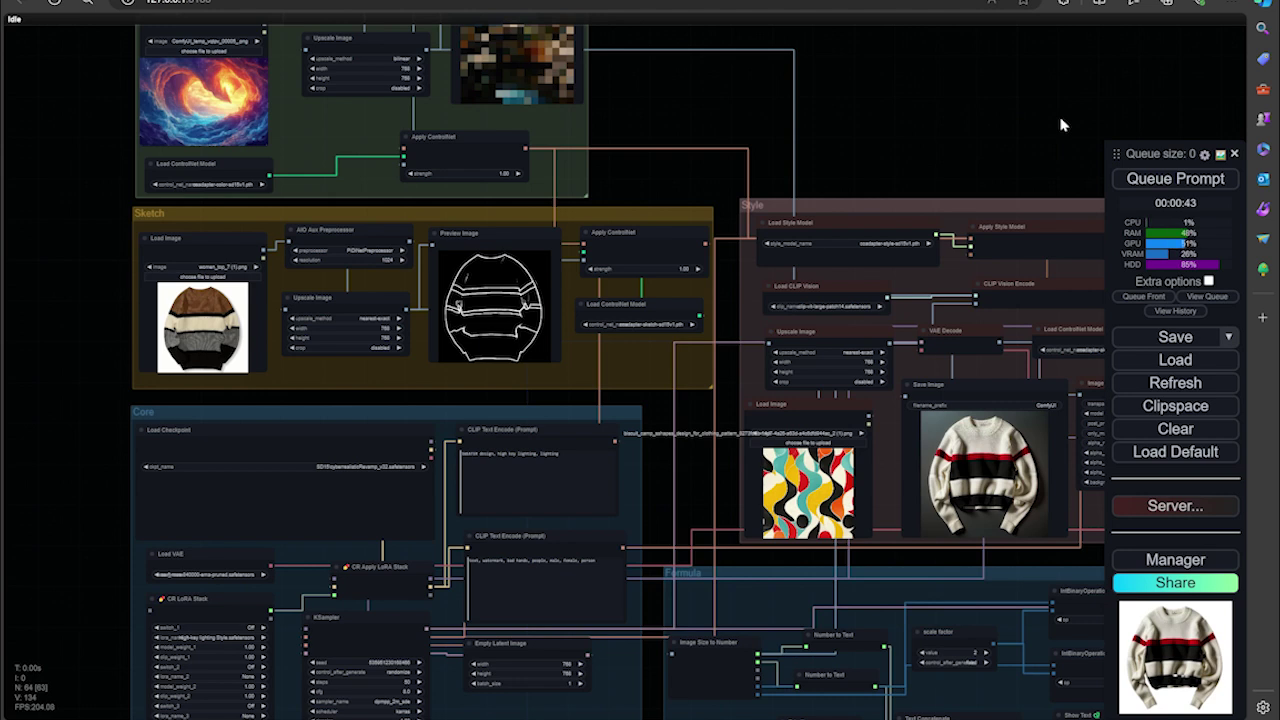
Look over the whole workflow, from the Color, Sketch and Core groups to the Style, Formula and Supir groups.
left_click_drag(1036, 113, 1012, 132)
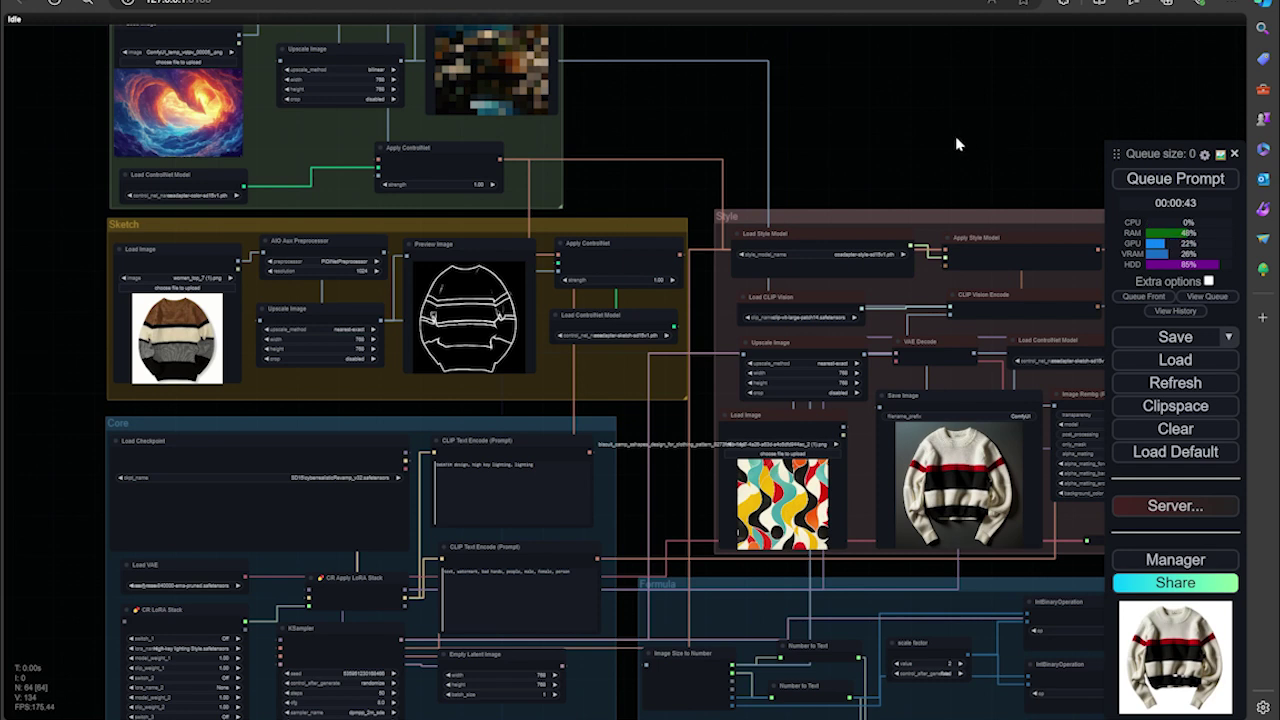
scroll(955, 140, "up", 5)
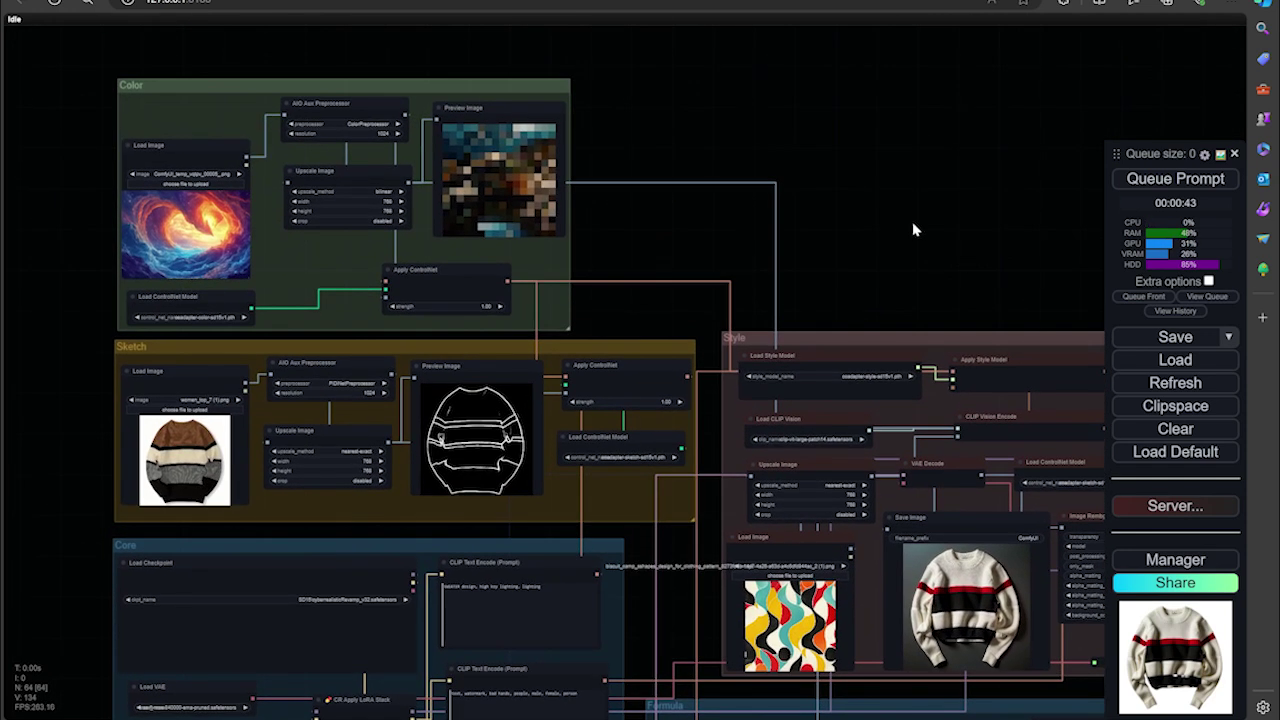
scroll(912, 221, "down", 4)
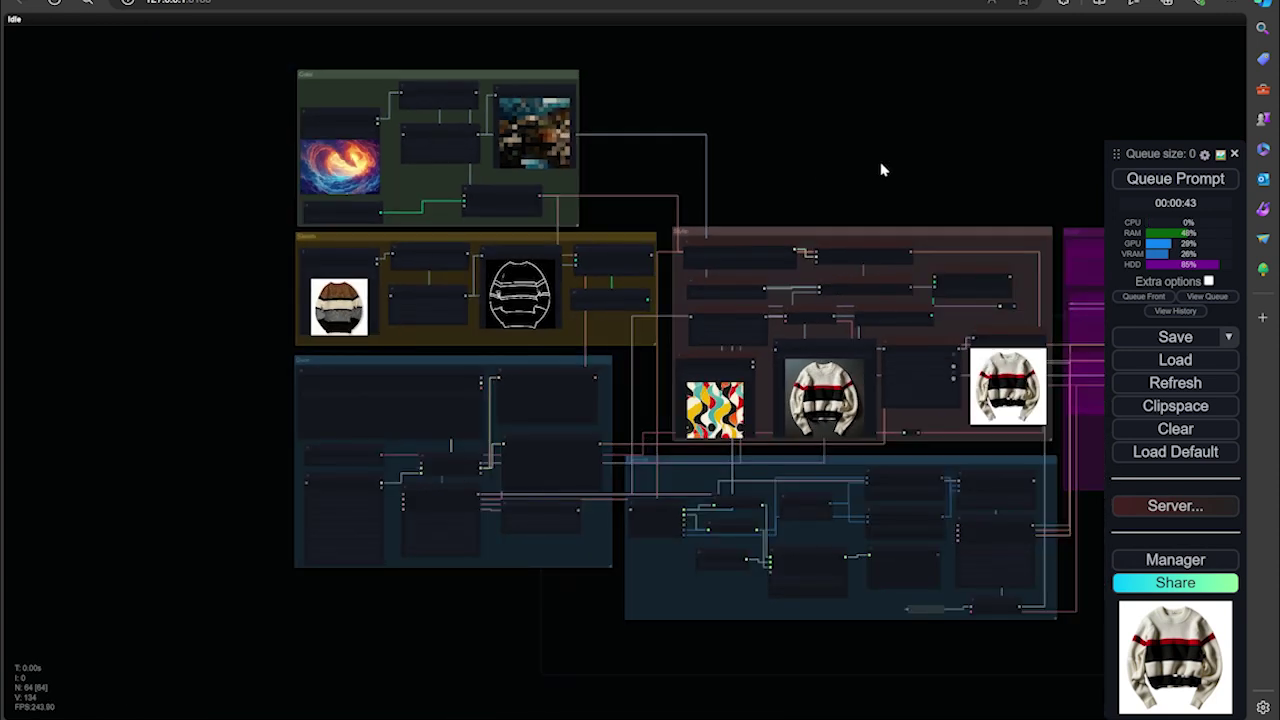
left_click_drag(880, 171, 666, 174)
mouse_move(883, 177)
left_mouse_down()
mouse_move(657, 155)
mouse_move(960, 171)
left_mouse_up()
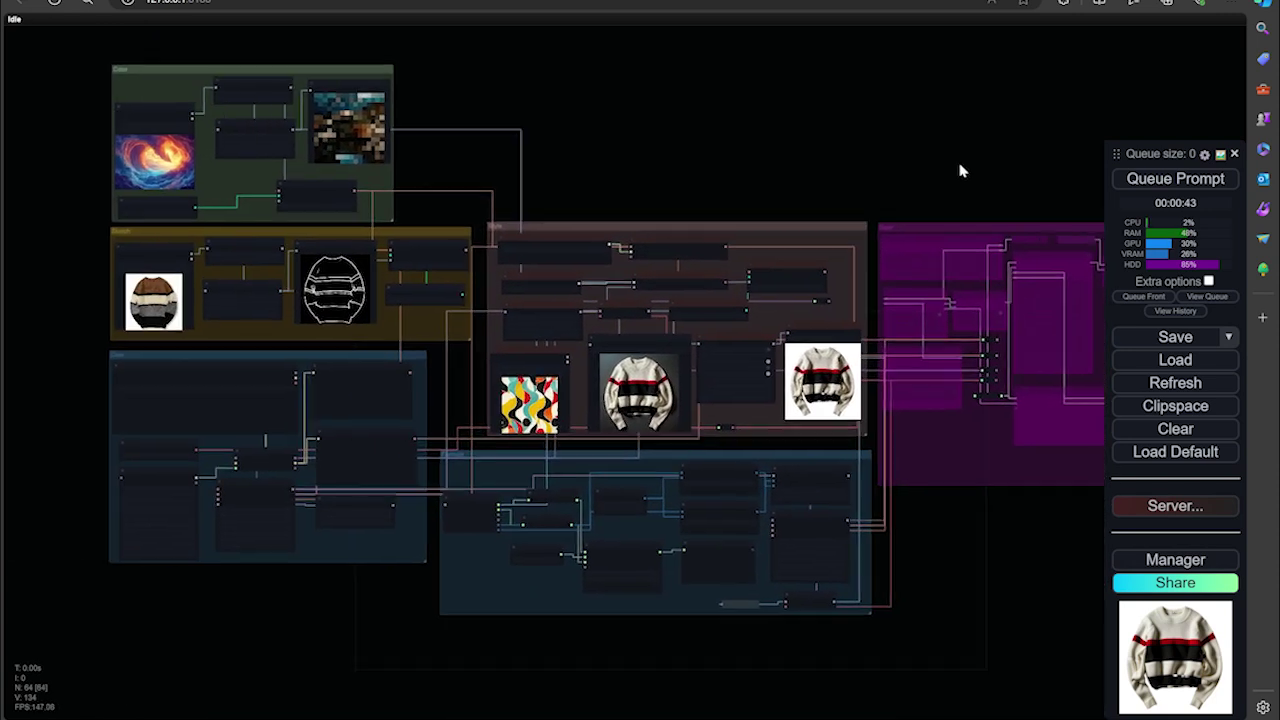
left_click_drag(700, 149, 771, 160)
scroll(771, 158, "up", 1)
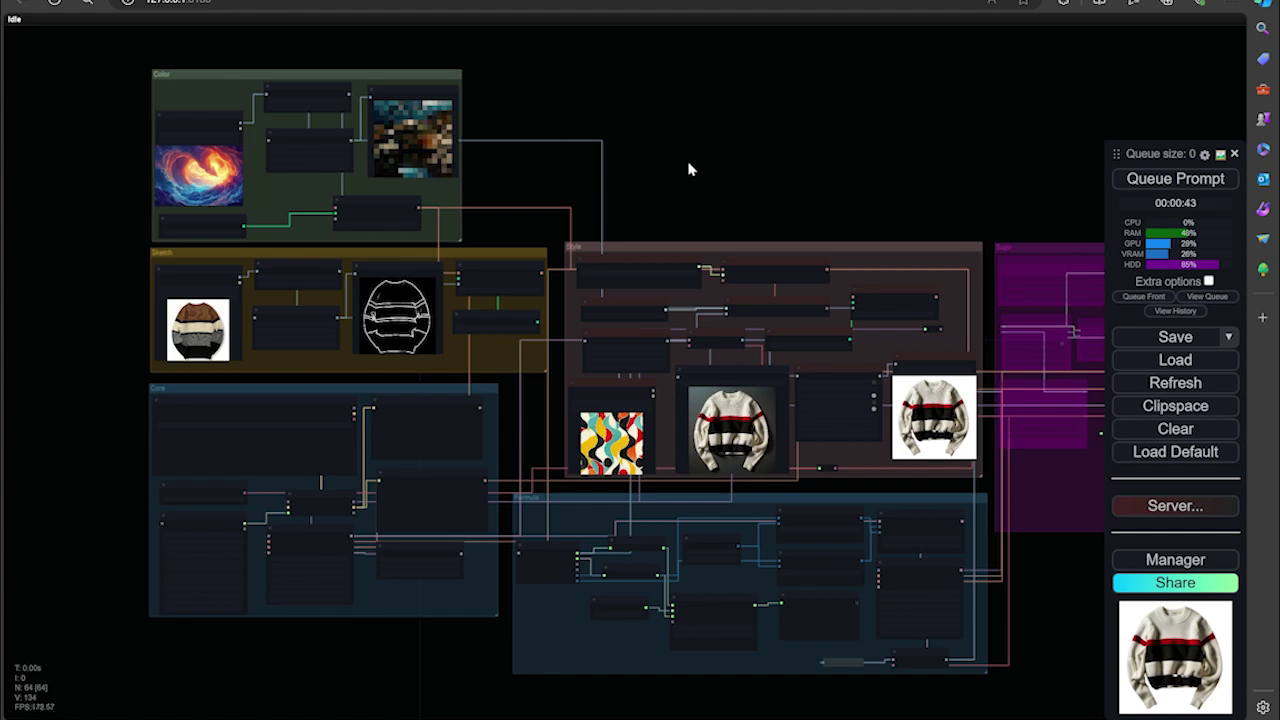
scroll(691, 150, "up", 3)
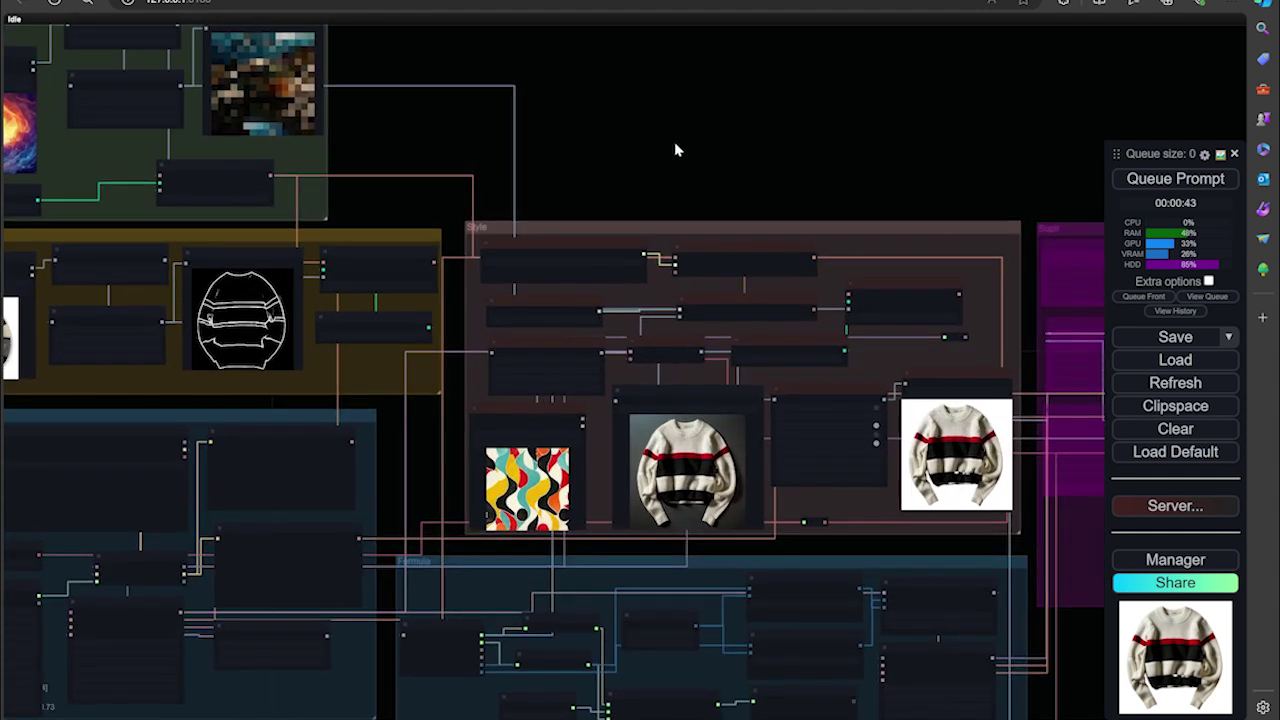
mouse_move(674, 146)
left_mouse_down()
mouse_move(842, 120)
mouse_move(898, 138)
left_mouse_up()
scroll(842, 120, "up", 2)
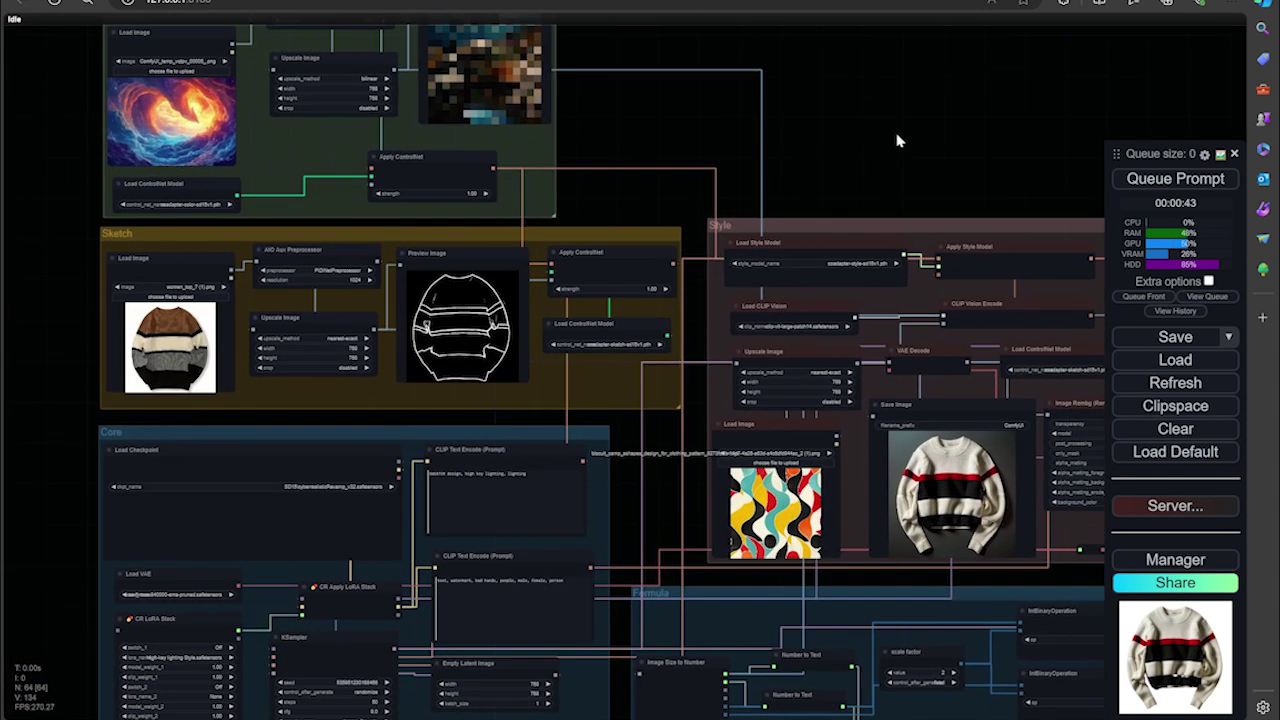
left_click_drag(896, 186, 776, 151)
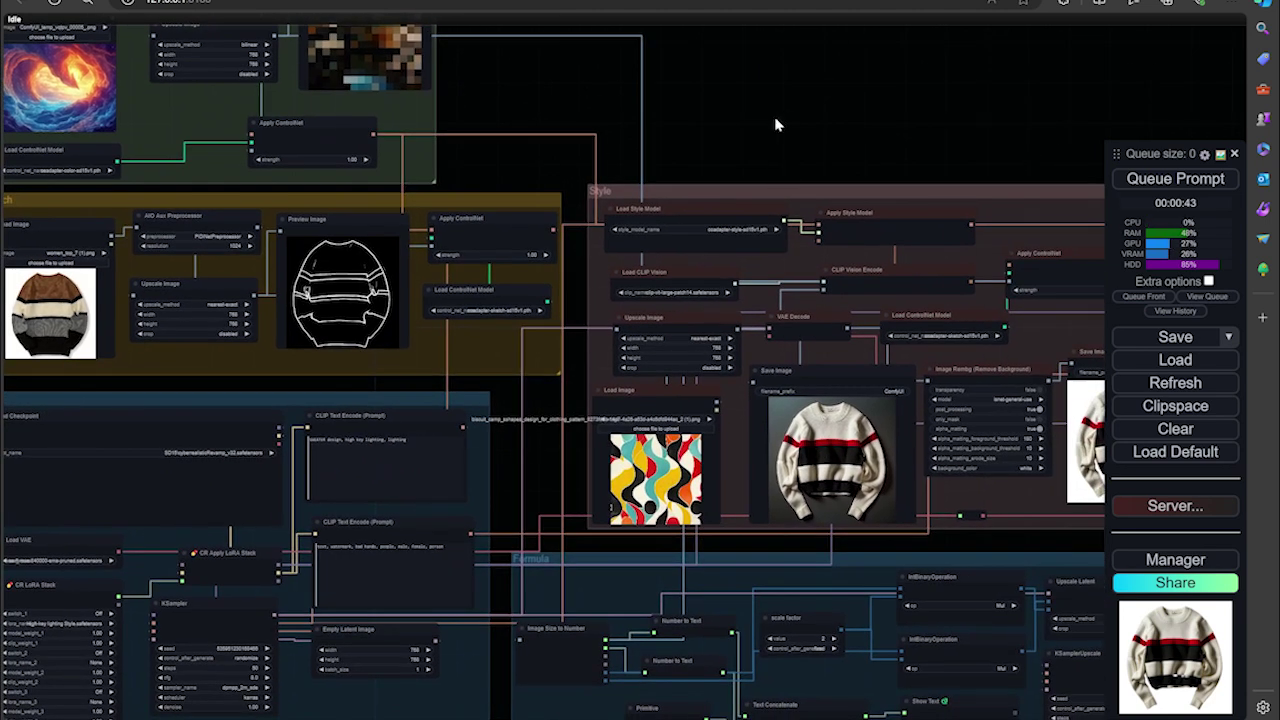
scroll(800, 110, "down", 5)
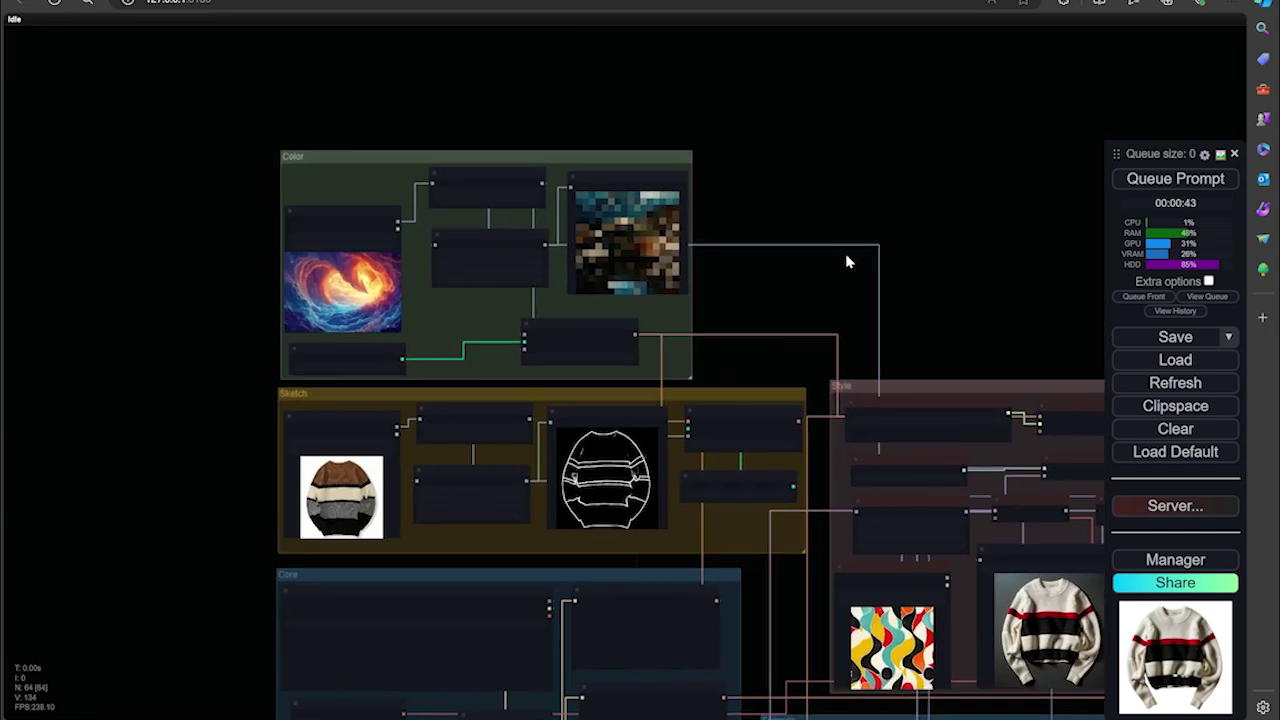
Bring the Color group's nodes into close view and queue the prompt to generate a new sweater image.
scroll(845, 253, "up", 4)
mouse_move(703, 217)
left_mouse_down()
mouse_move(1051, 169)
mouse_move(873, 146)
left_mouse_up()
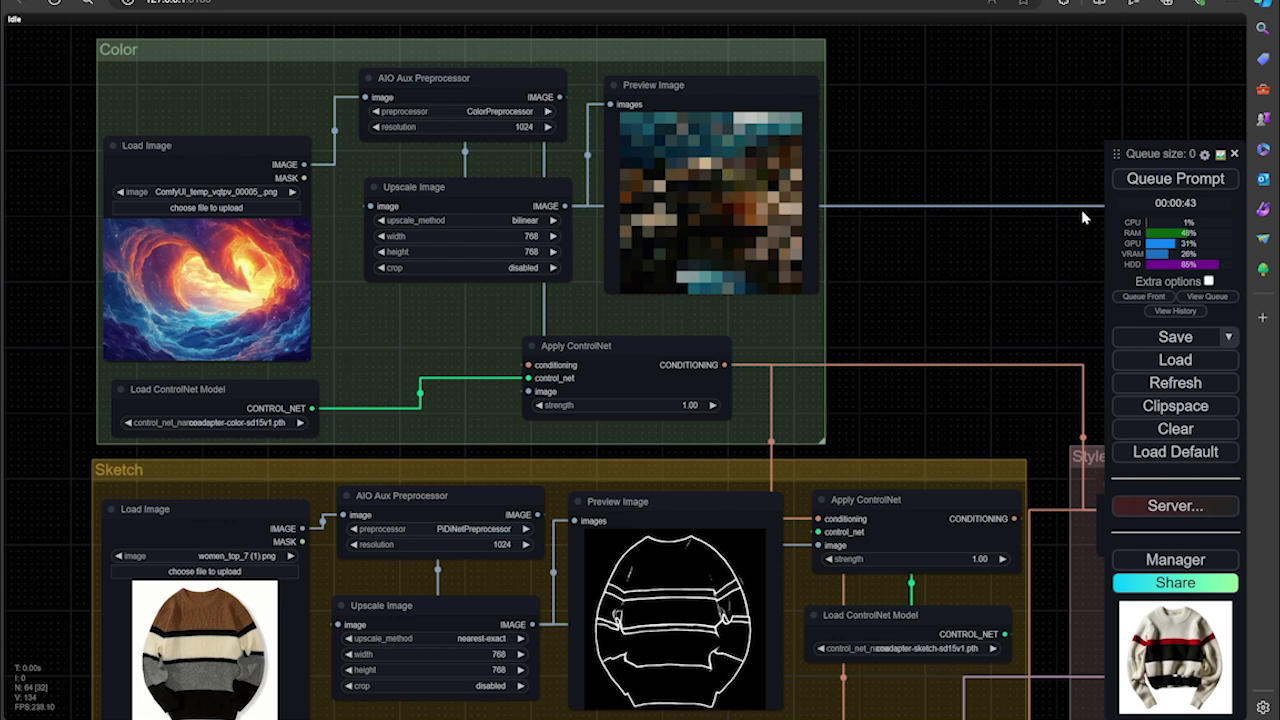
left_click(1176, 179)
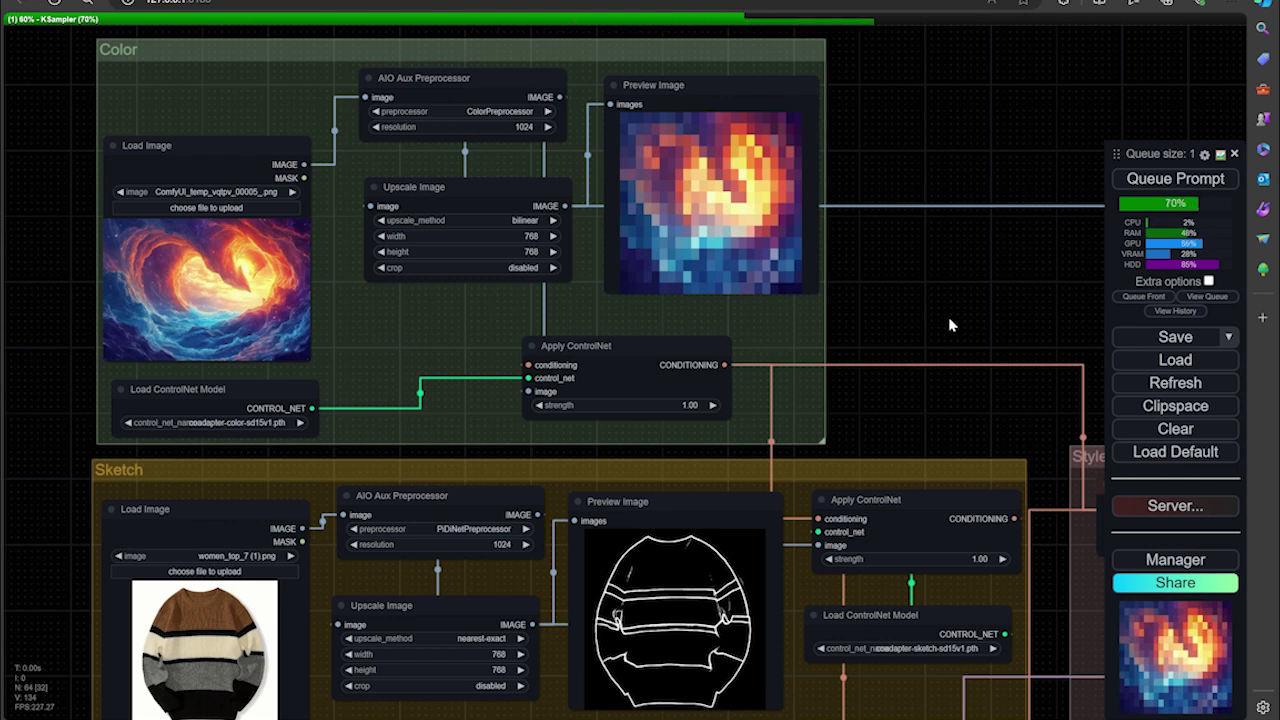
Examine the Sketch group's preprocessor and ControlNet nodes, and the Core group's checkpoint, LoRA stack, prompts and KSampler settings.
left_click_drag(946, 314, 791, 327)
left_click_drag(903, 220, 925, 202)
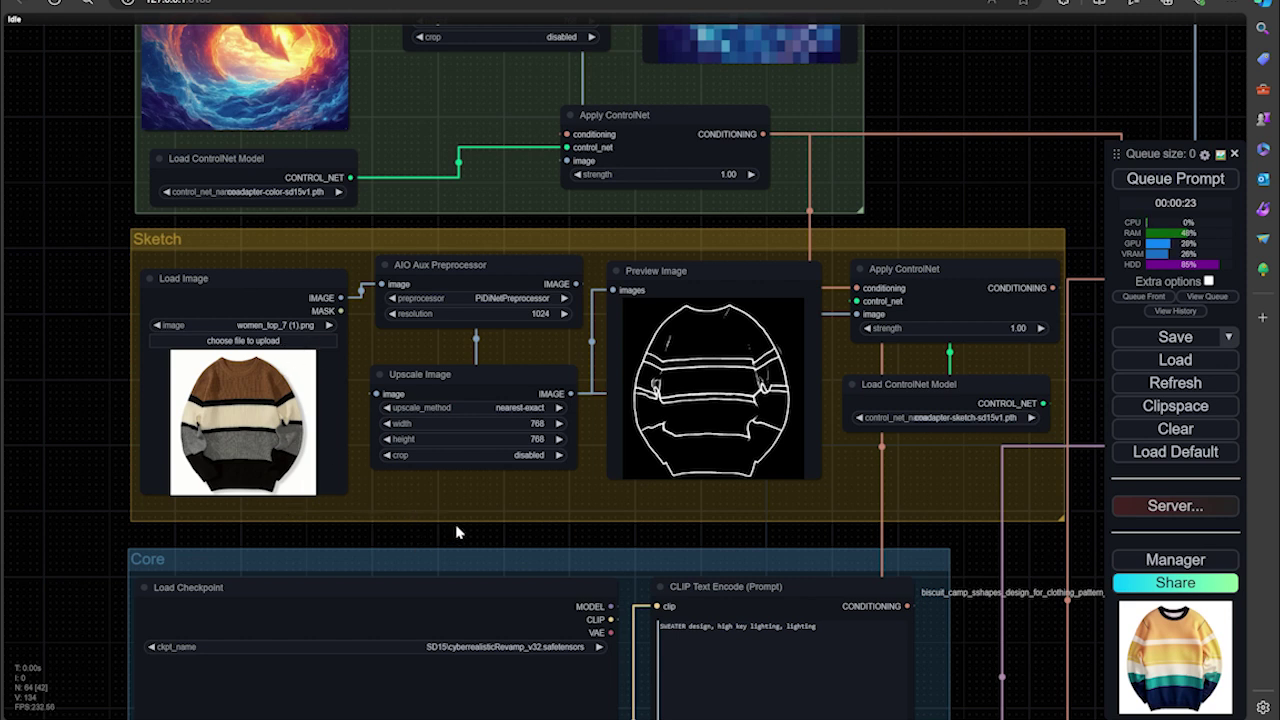
left_click_drag(441, 528, 349, 505)
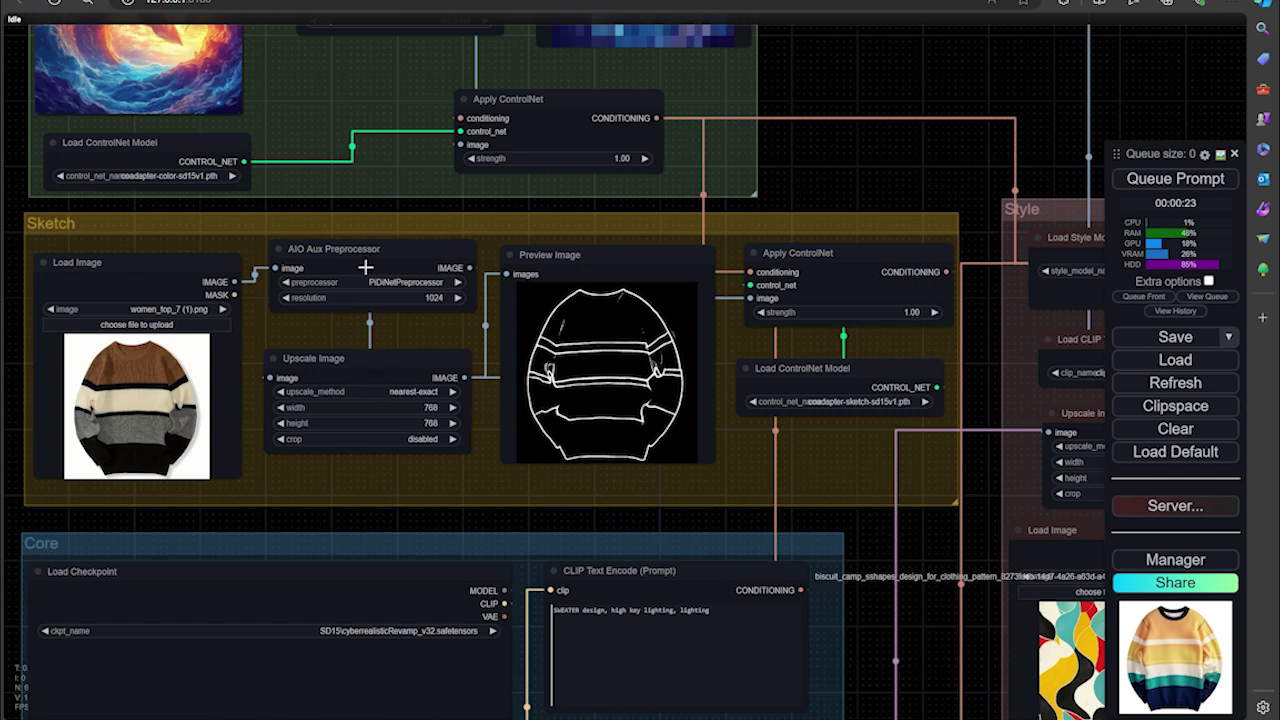
left_click_drag(553, 519, 497, 521)
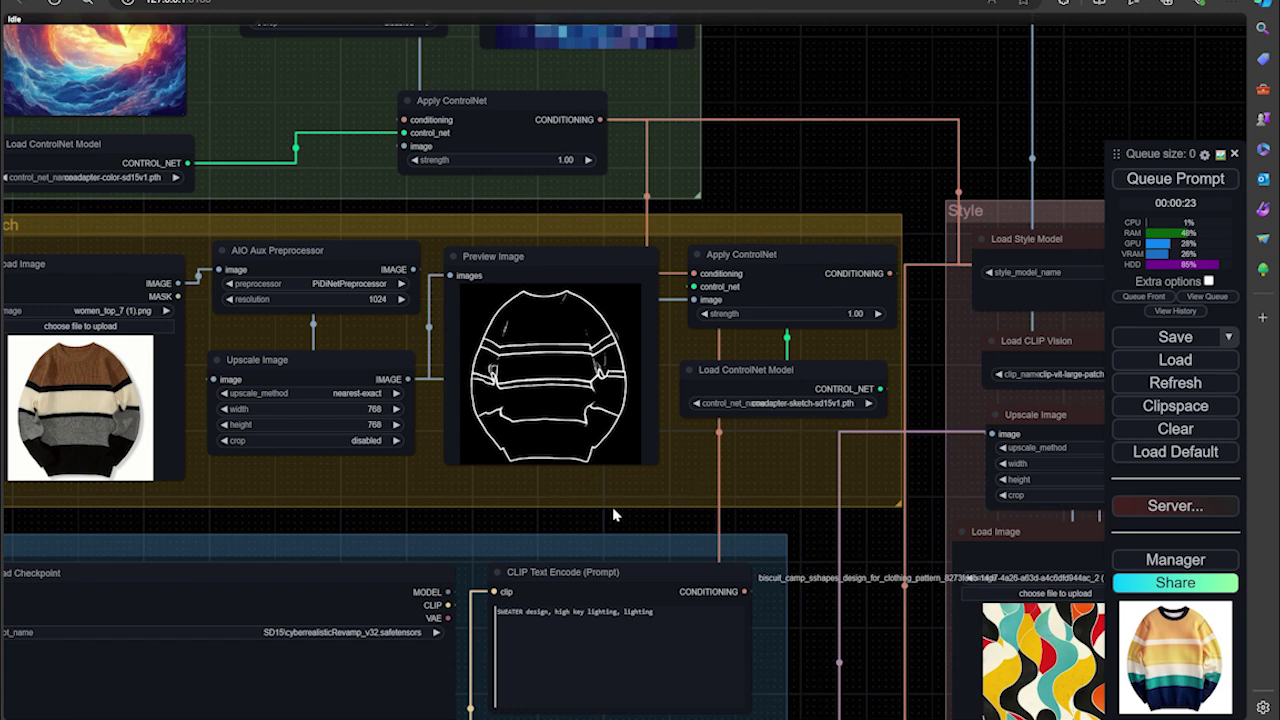
left_click_drag(502, 490, 735, 181)
left_click_drag(605, 327, 531, 257)
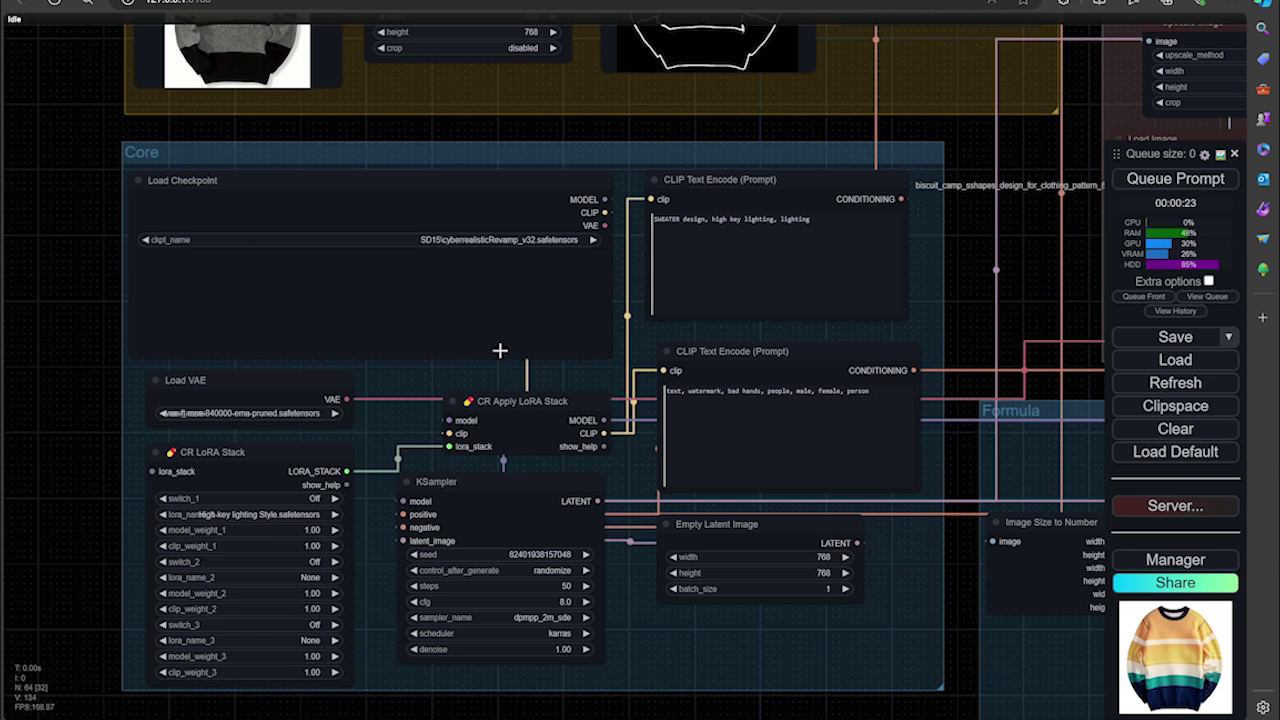
left_click_drag(346, 133, 328, 123)
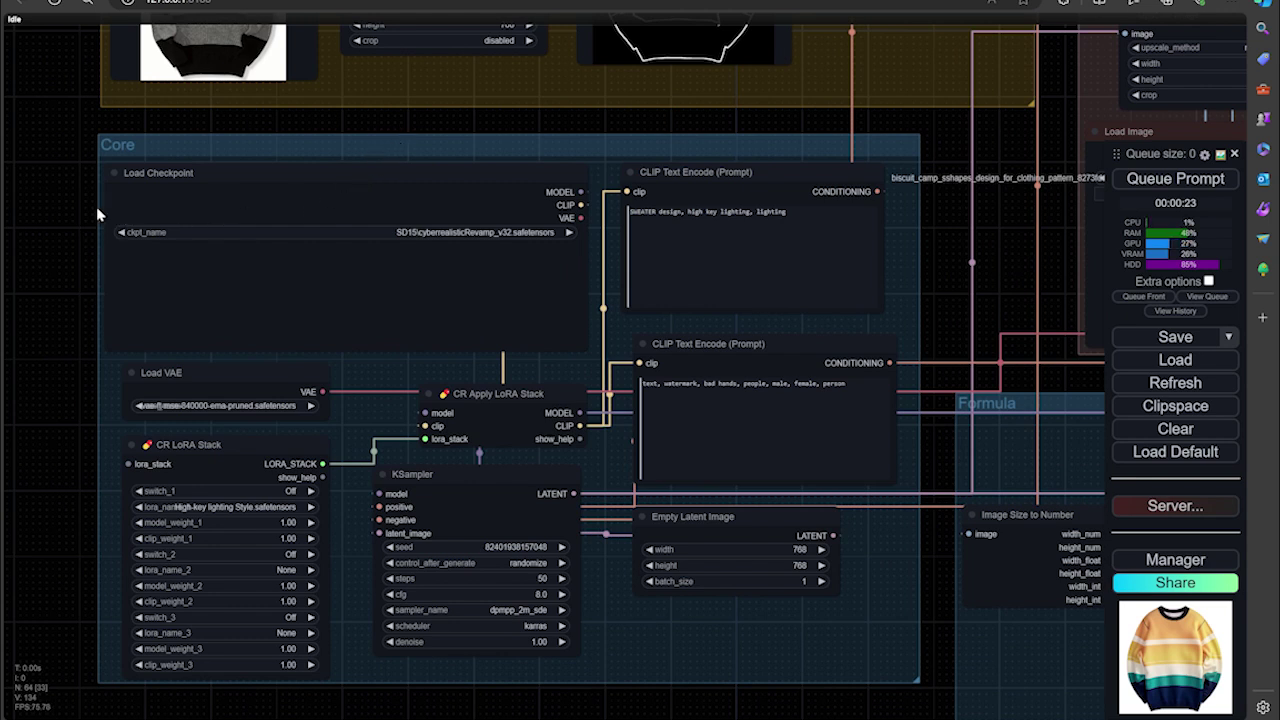
left_click_drag(70, 214, 58, 214)
left_click_drag(275, 123, 265, 131)
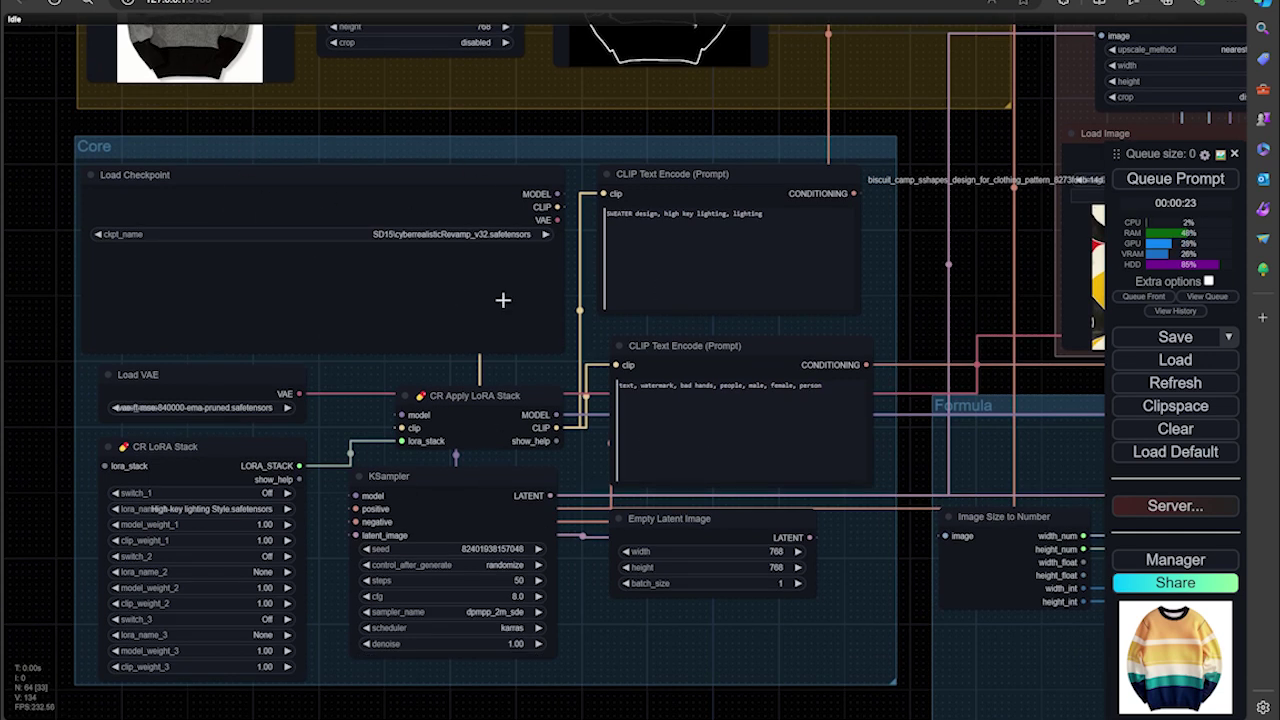
left_click_drag(408, 380, 410, 342)
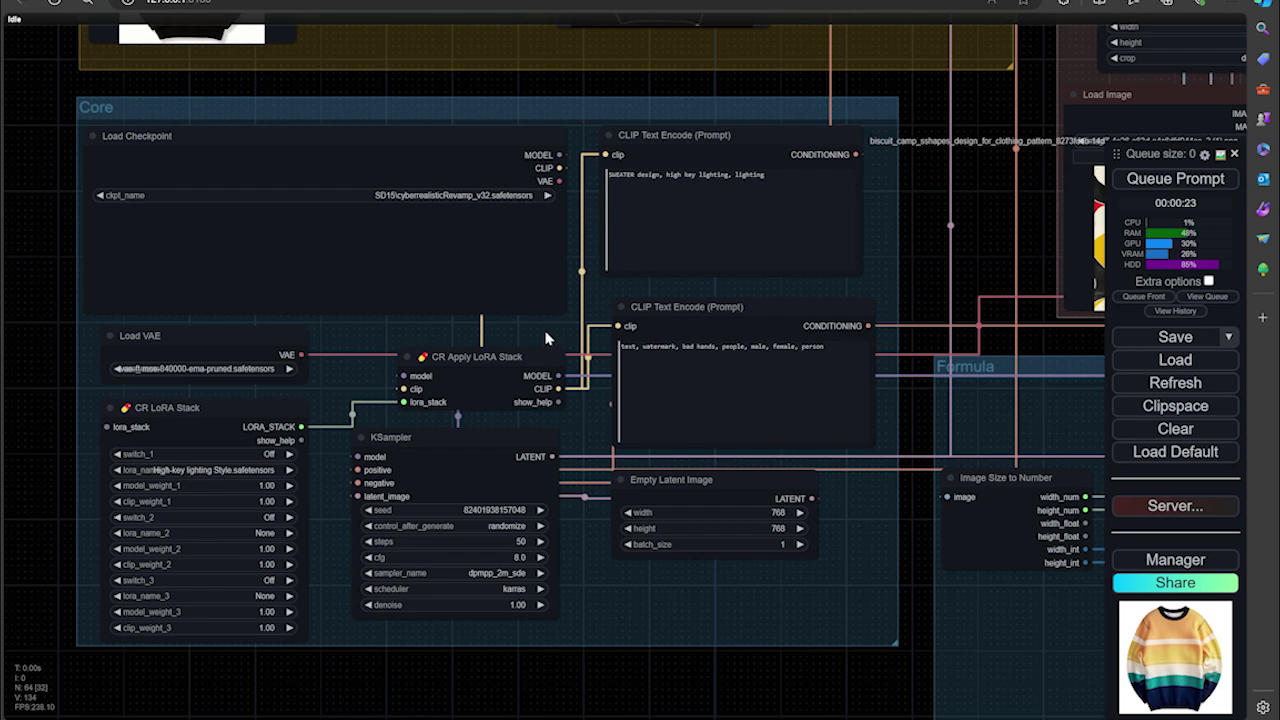
left_click_drag(546, 339, 464, 325)
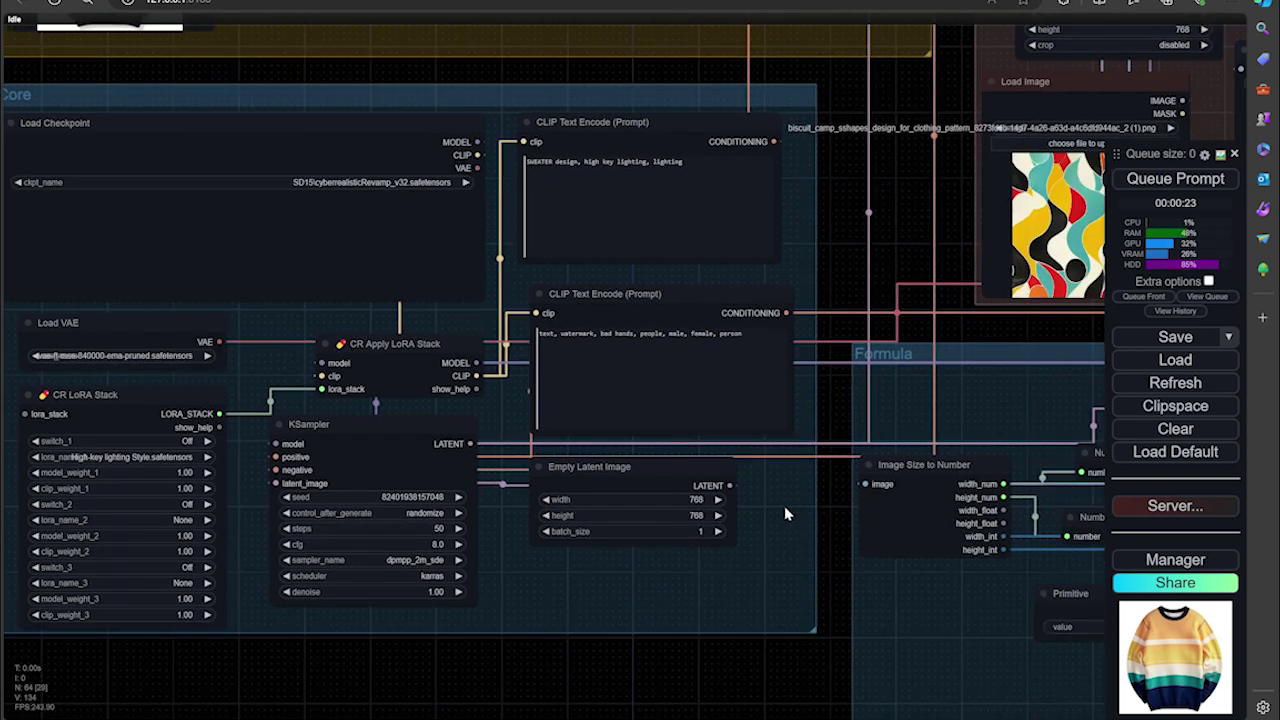
Examine the Formula group's size calculation and latent upscaling nodes, and the bypassed upscaling nodes in the Supir group.
left_click_drag(786, 514, 709, 600)
left_click_drag(800, 298, 630, 160)
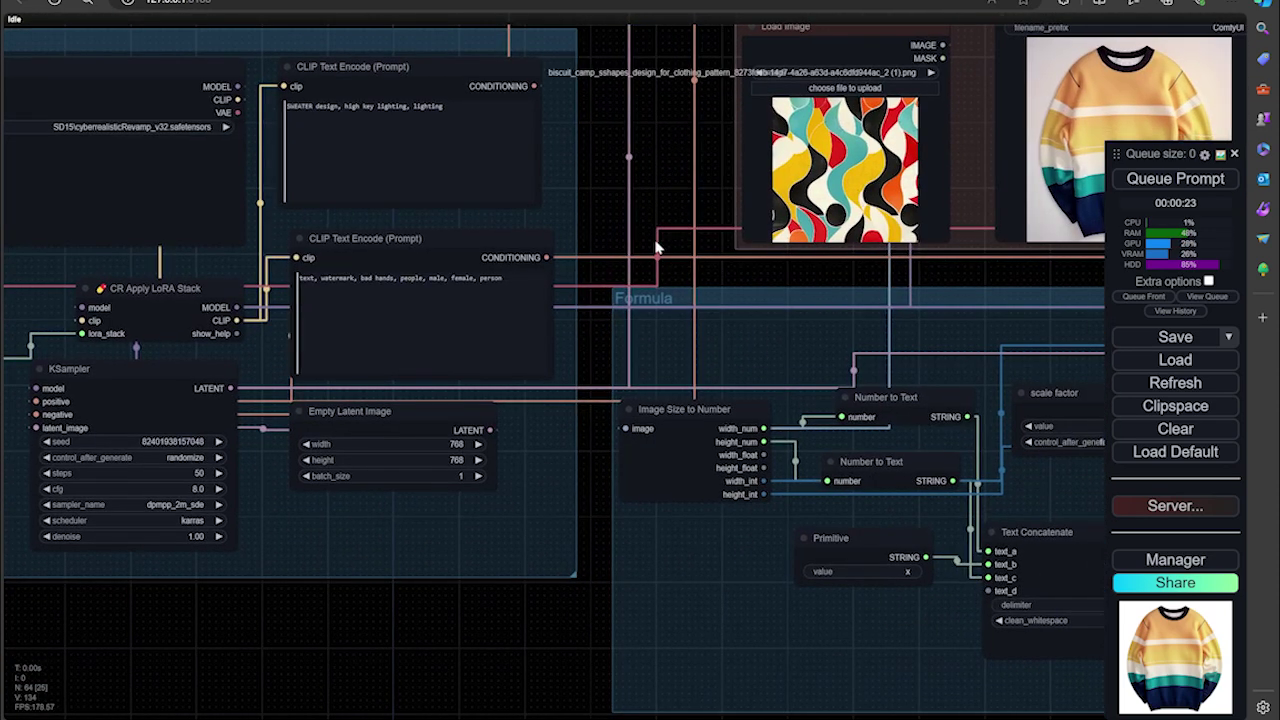
left_click_drag(662, 585, 534, 440)
left_click_drag(686, 496, 297, 510)
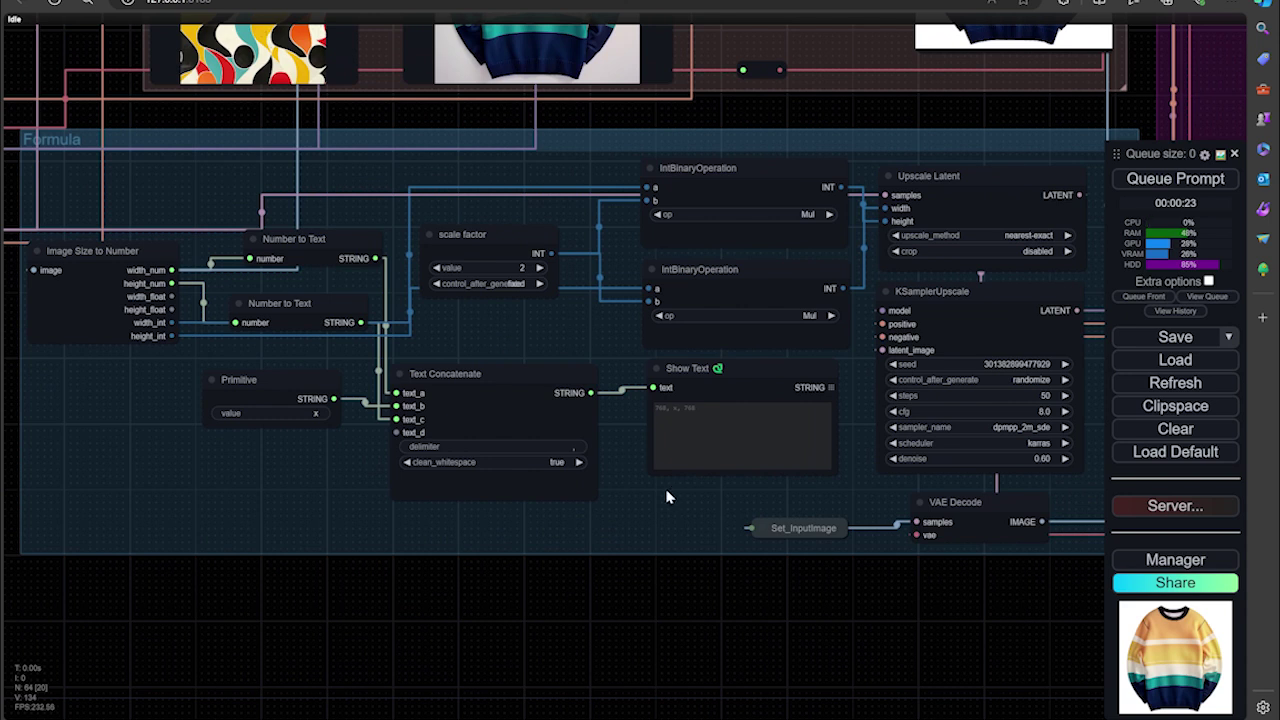
scroll(674, 504, "right", 10)
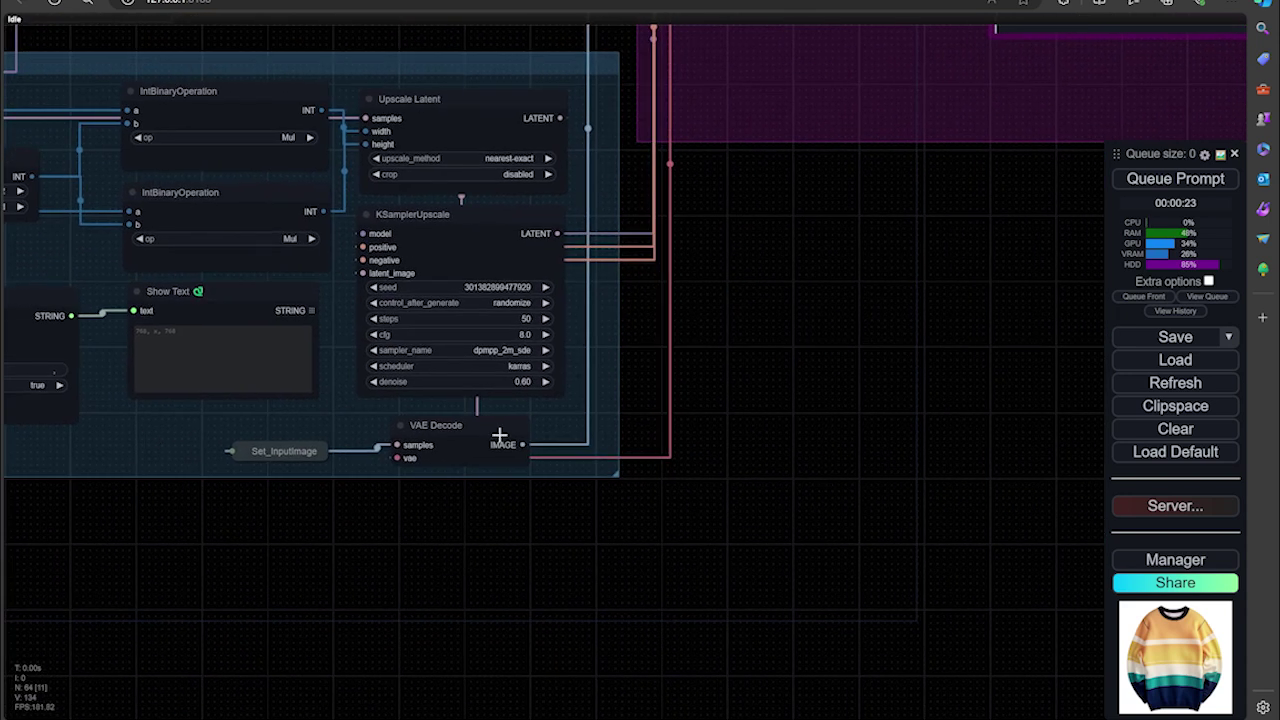
scroll(640, 418, "up", 5)
scroll(700, 437, "right", 3)
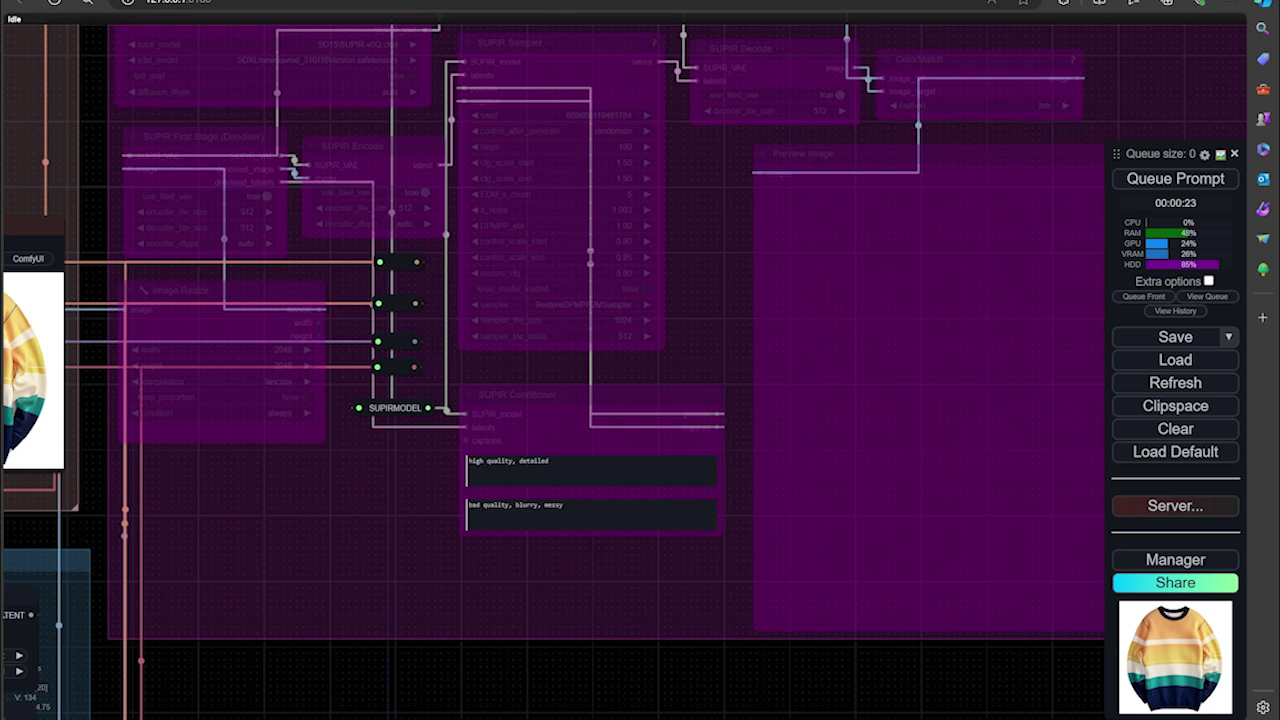
left_click_drag(576, 600, 557, 646)
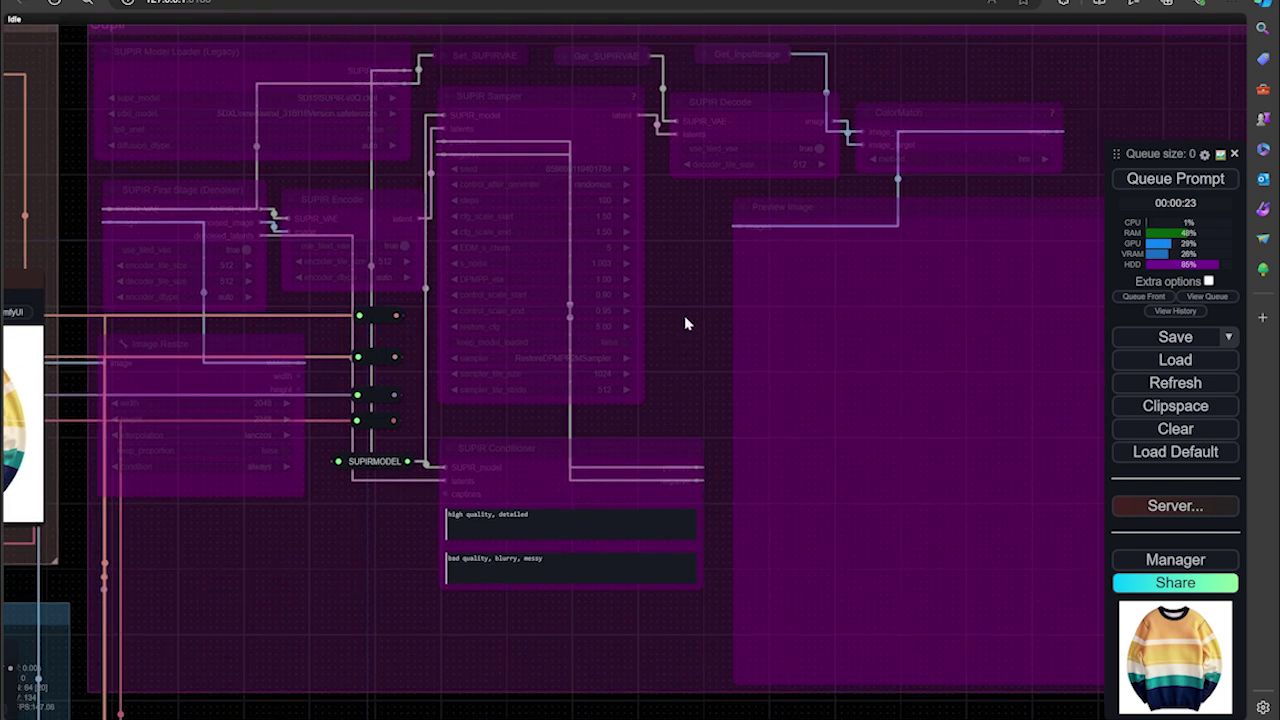
mouse_move(686, 320)
left_mouse_down()
mouse_move(686, 357)
mouse_move(696, 330)
left_mouse_up()
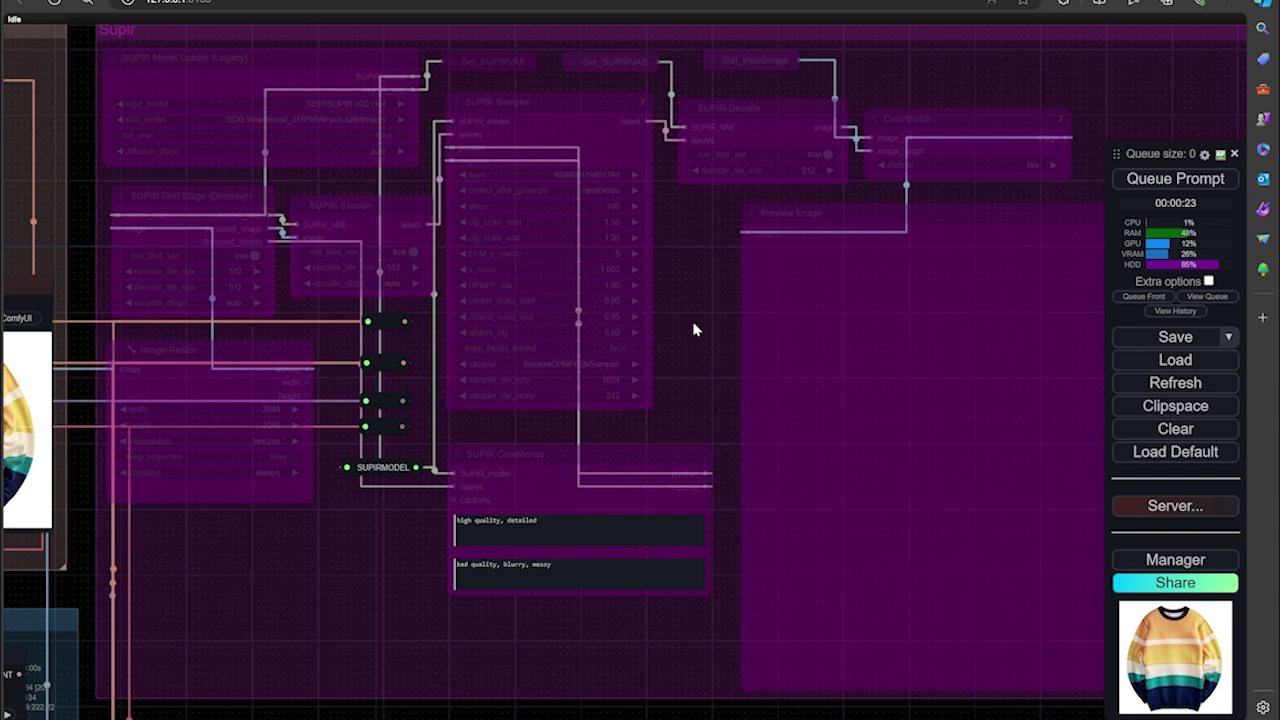
Examine the Style group's style model, CLIP Vision and ControlNet nodes and its loaded pattern image.
left_click_drag(696, 330, 731, 626)
left_click_drag(509, 217, 883, 294)
left_click_drag(620, 274, 924, 278)
left_click_drag(543, 273, 690, 252)
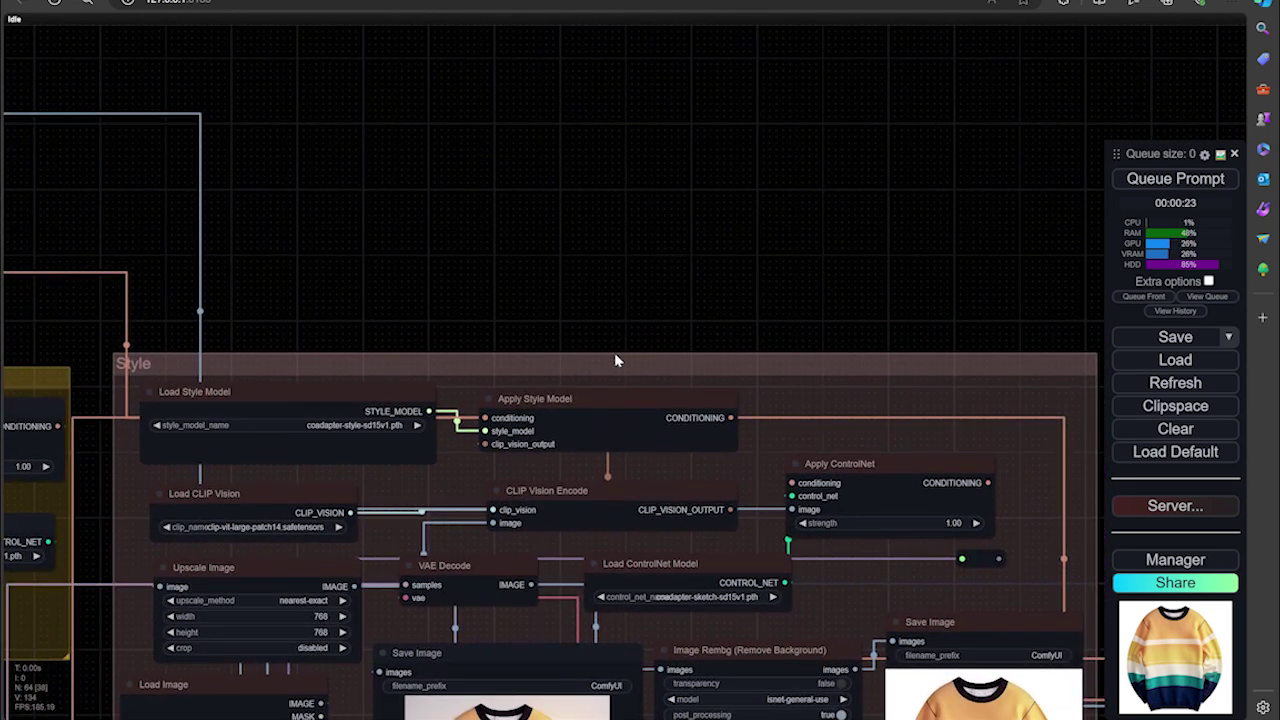
left_click_drag(631, 313, 651, 263)
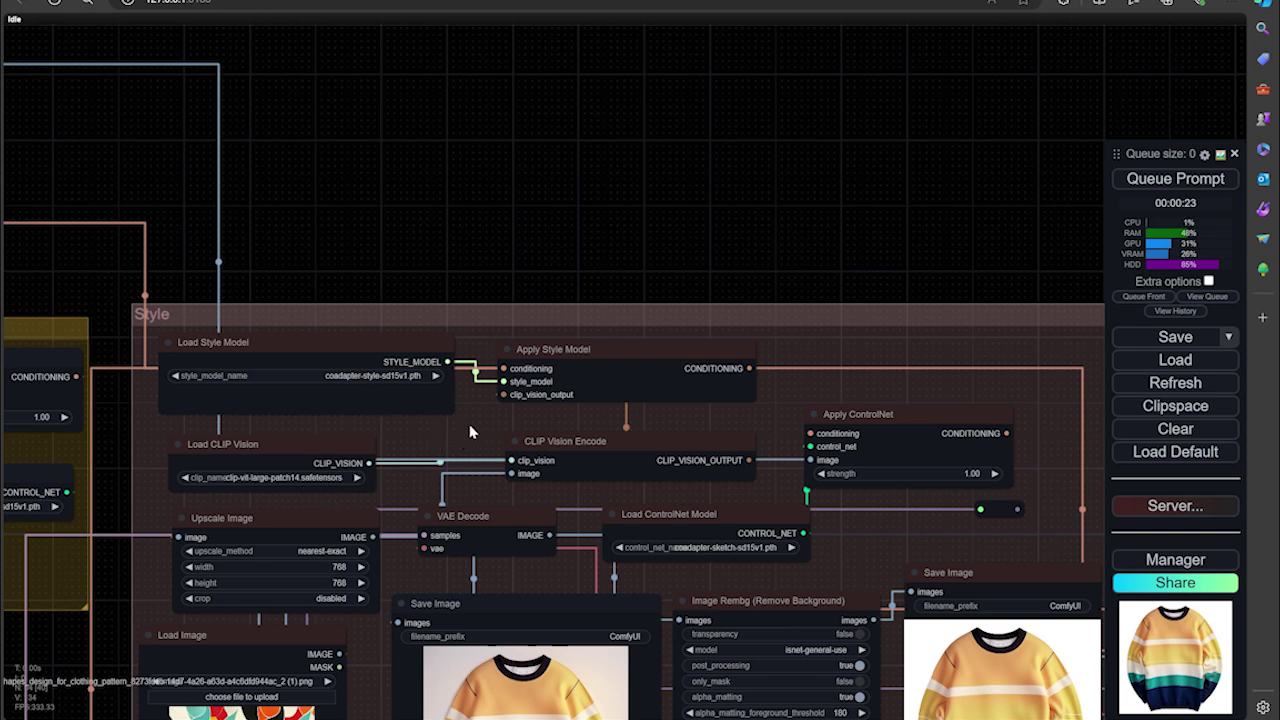
scroll(711, 151, "down", 5)
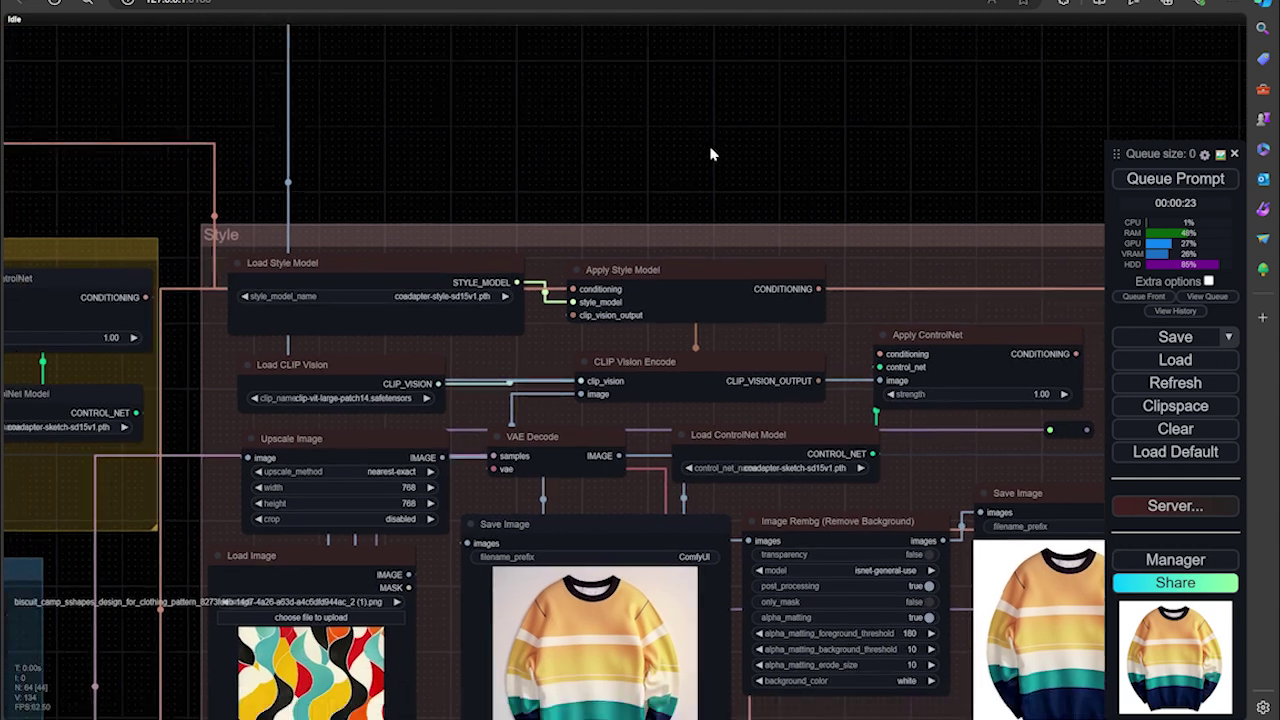
scroll(453, 424, "up", 6)
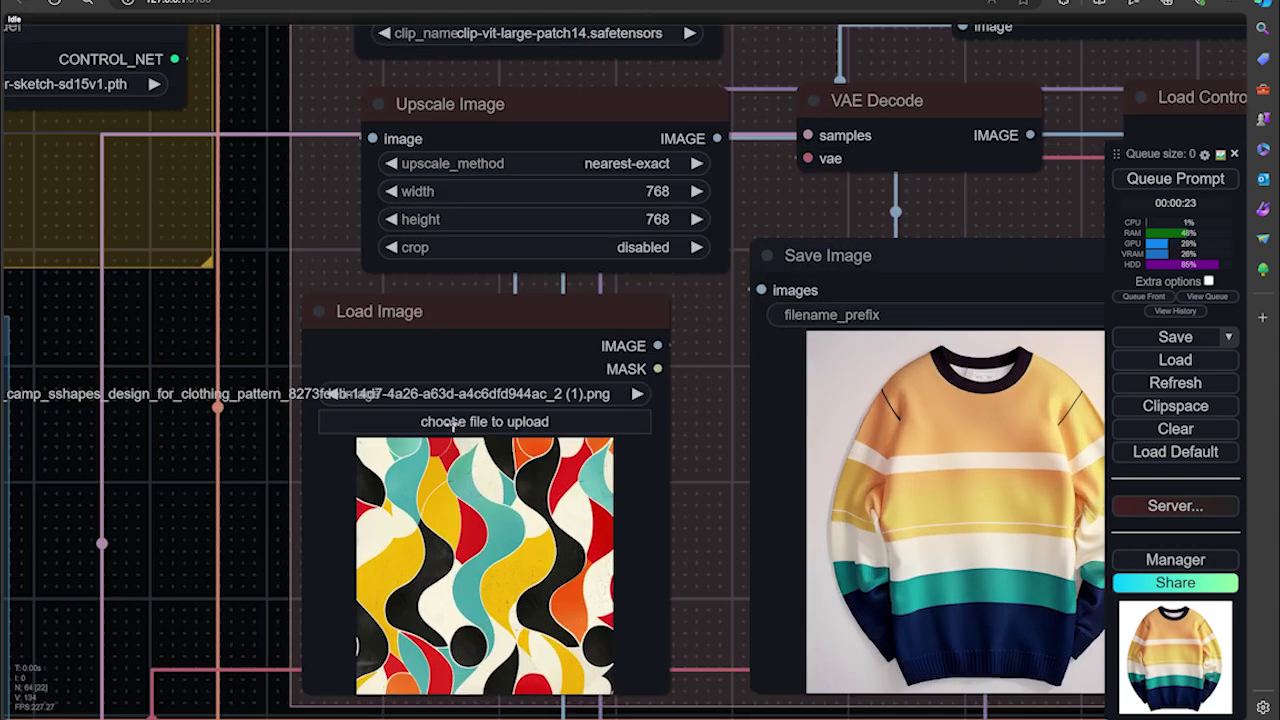
scroll(671, 534, "down", 2)
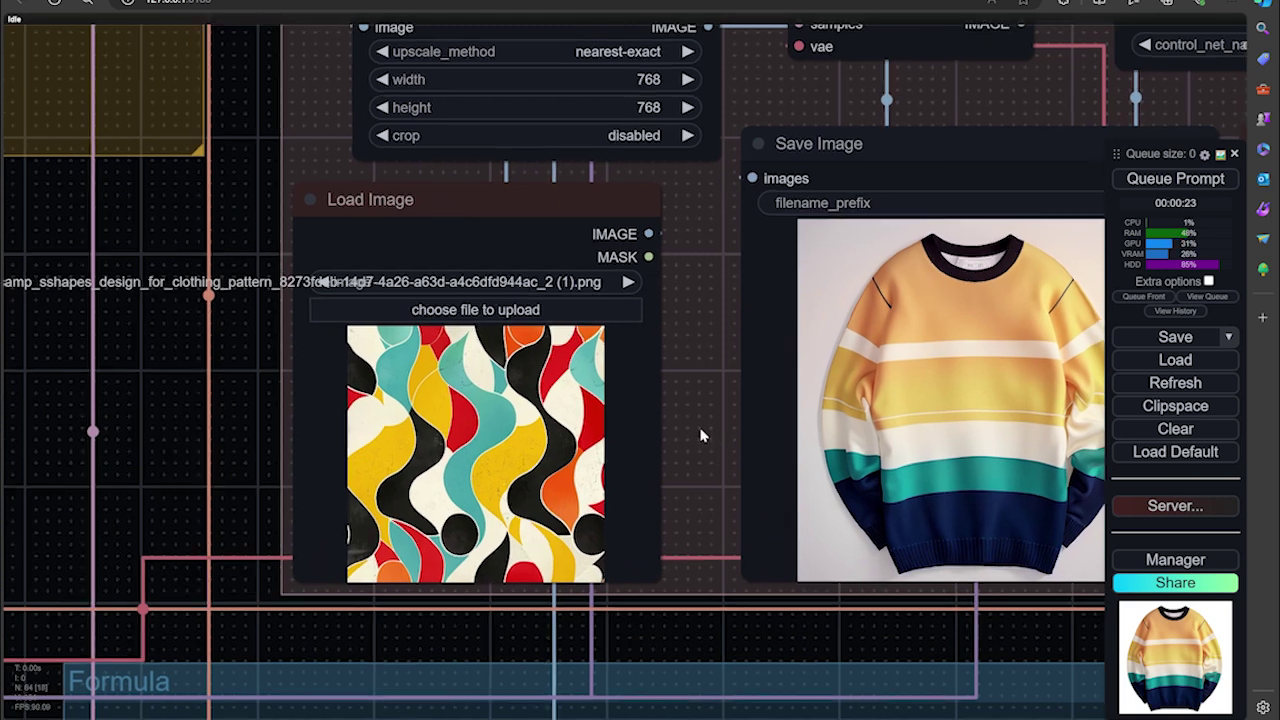
Inspect the generated sweater image, the Image Rembg background removal settings and the saved image with the white background.
scroll(697, 434, "right", 6)
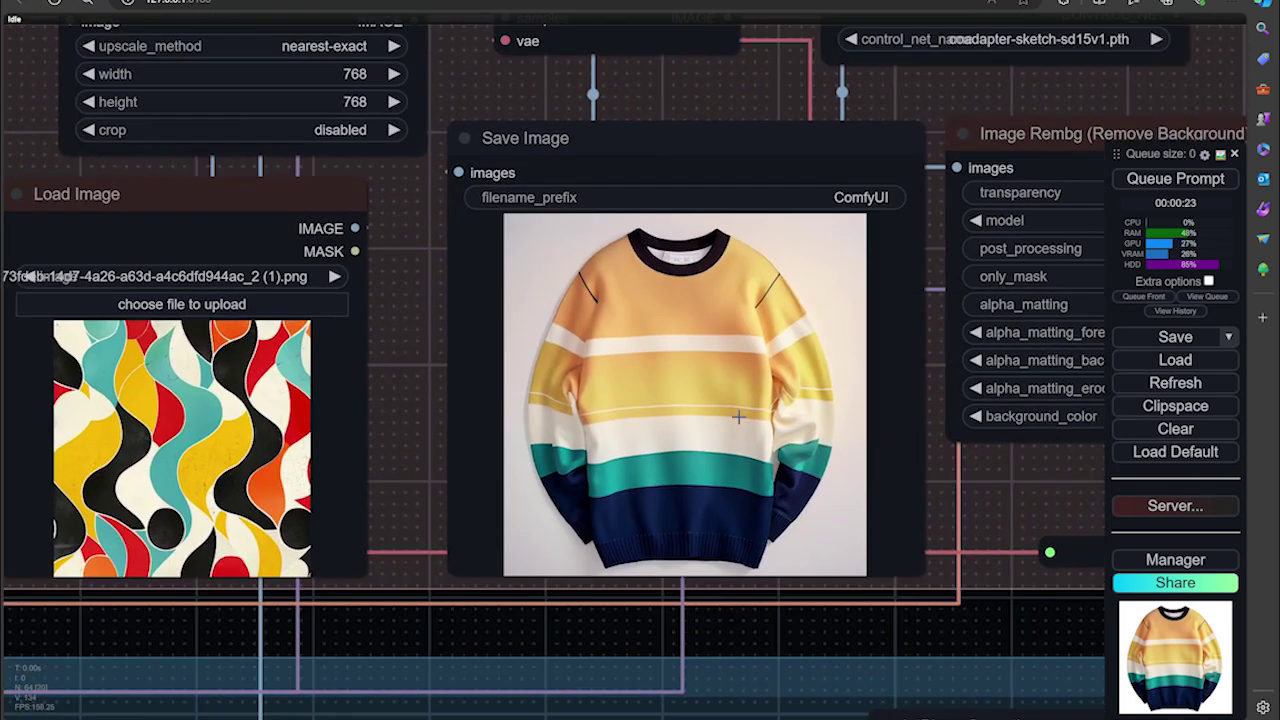
scroll(735, 407, "up", 3)
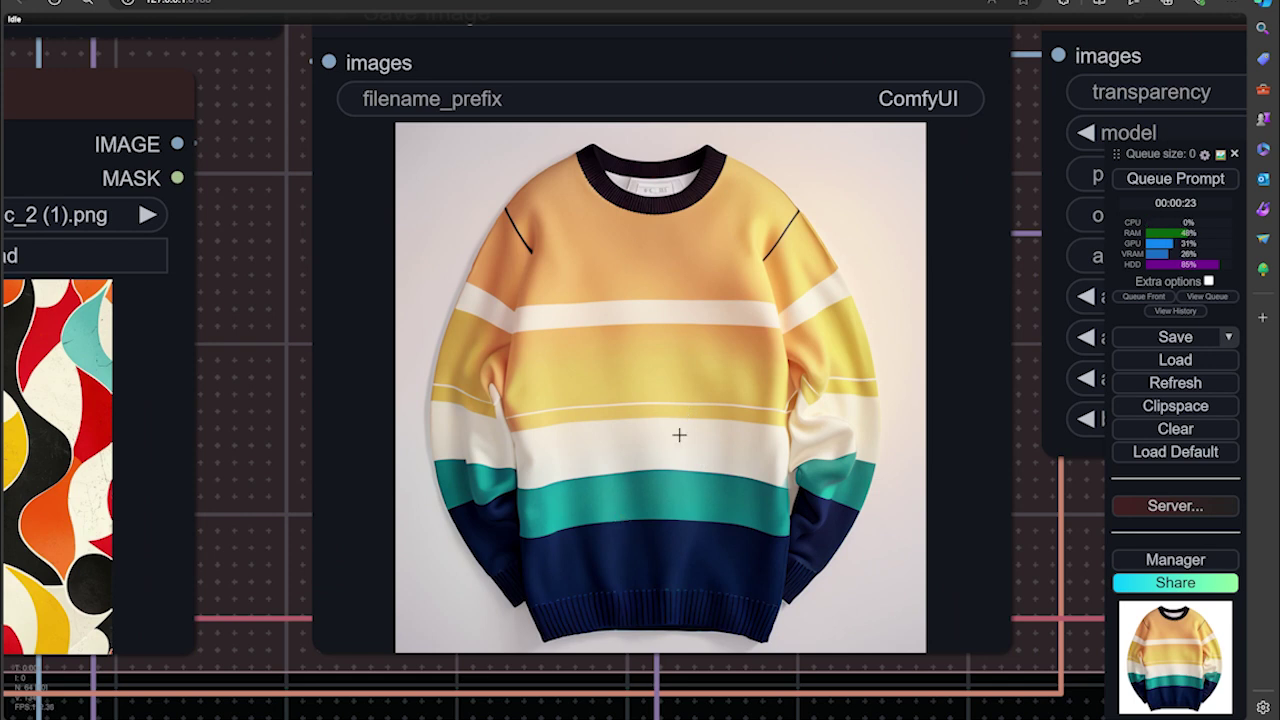
scroll(679, 434, "down", 2)
scroll(966, 500, "down", 2)
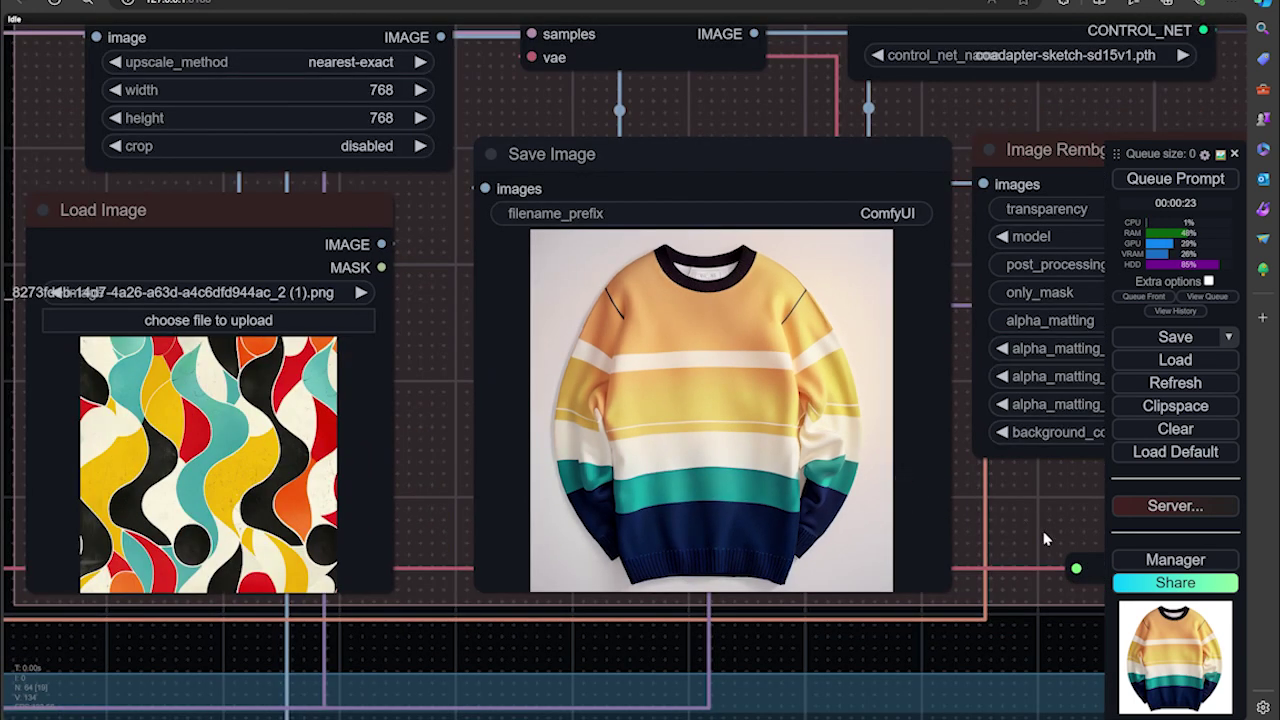
left_click_drag(1043, 539, 893, 537)
left_click_drag(980, 521, 726, 478)
scroll(861, 335, "up", 2)
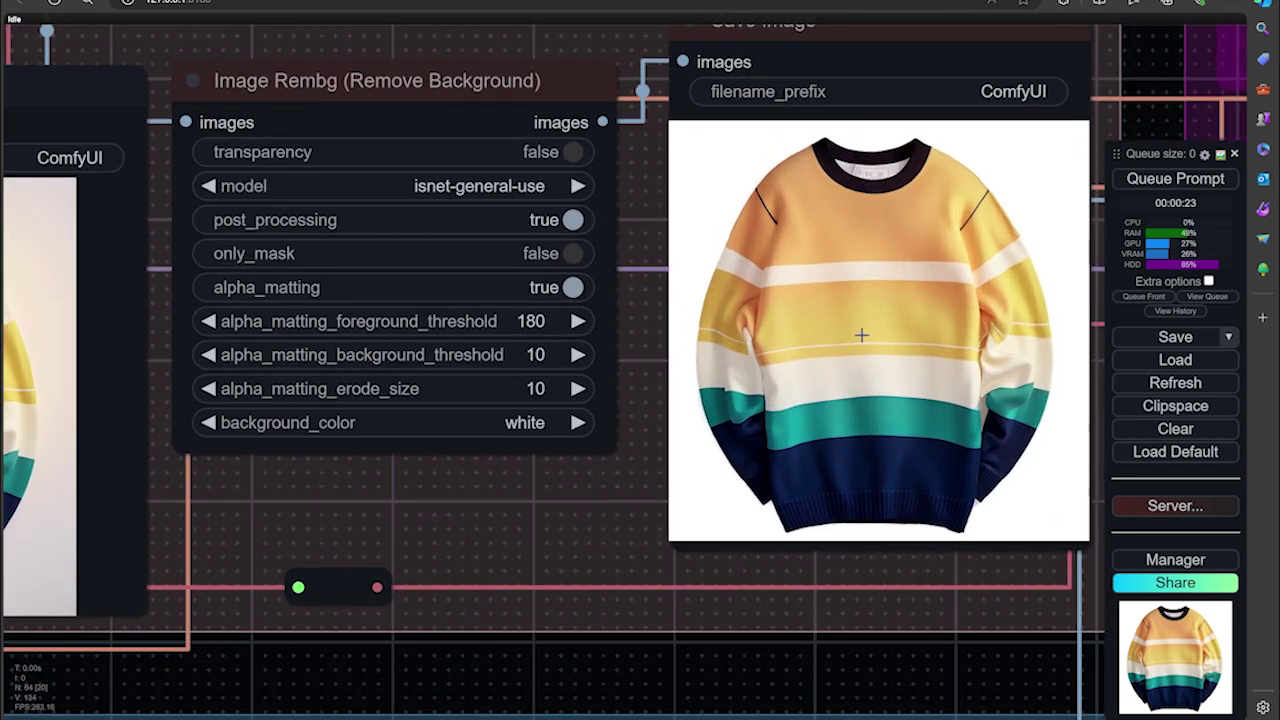
scroll(742, 468, "down", 1)
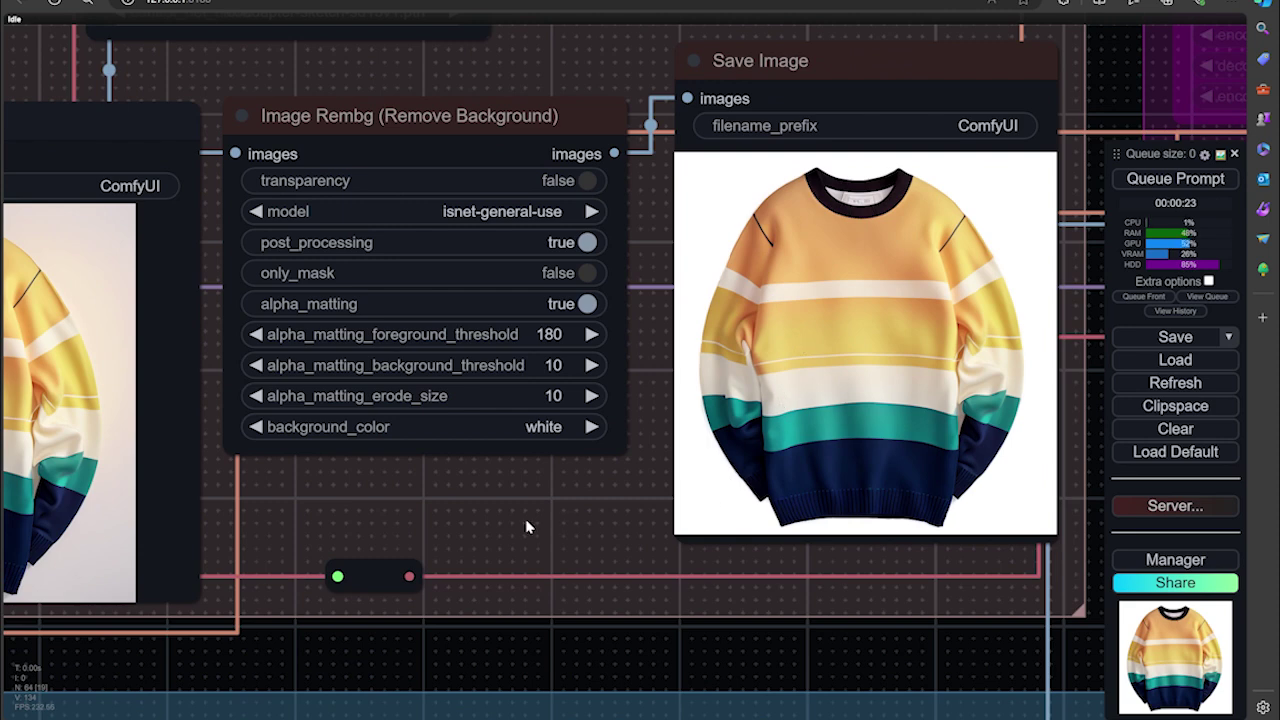
Save the generated sweater image from the first Save Image node to the computer.
left_click_drag(528, 527, 376, 390)
scroll(600, 514, "down", 1)
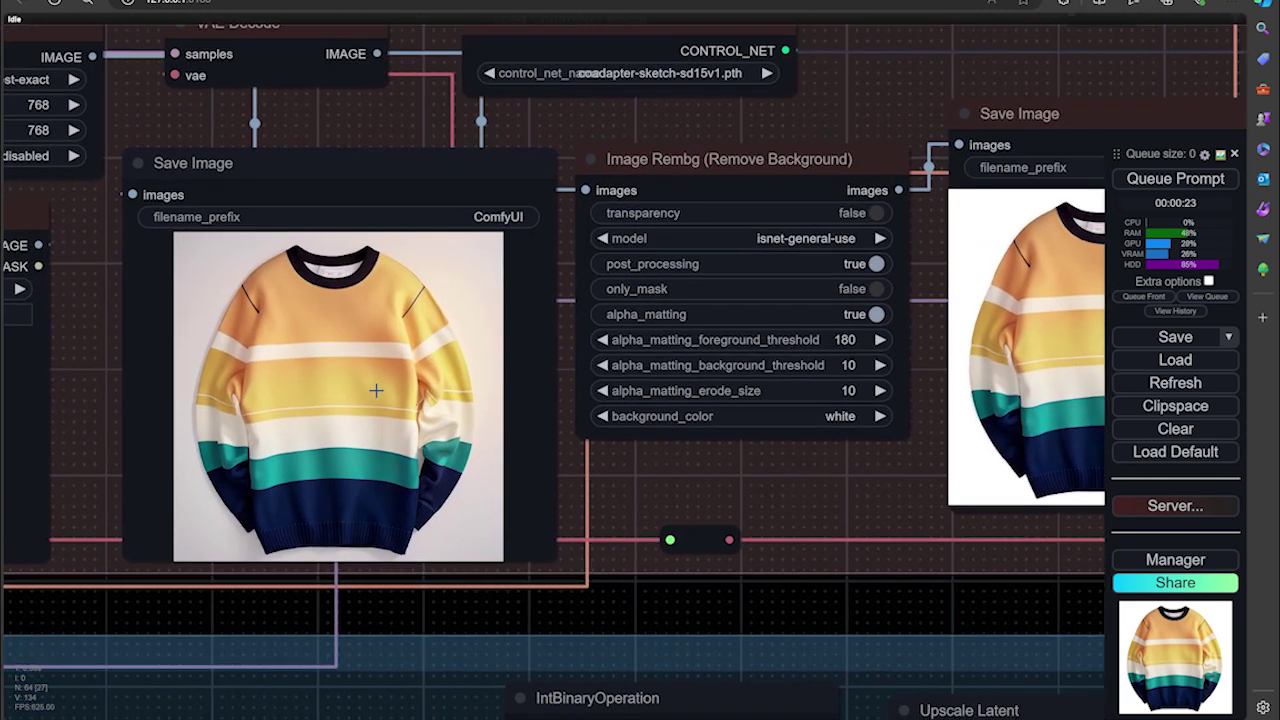
right_click(376, 390)
left_click(431, 197)
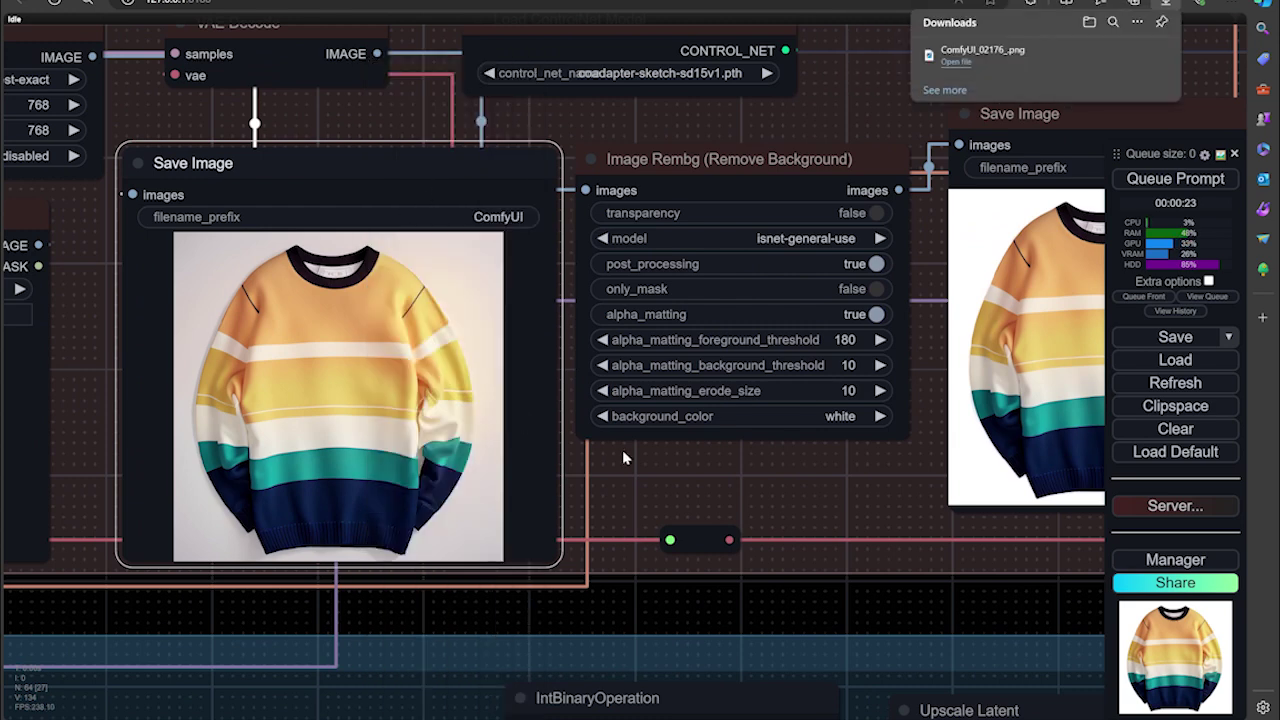
Load the swirling biscuit_camp_colorful_abstract_design image from Downloads into the Color group's Load Image node.
scroll(678, 477, "down", 6)
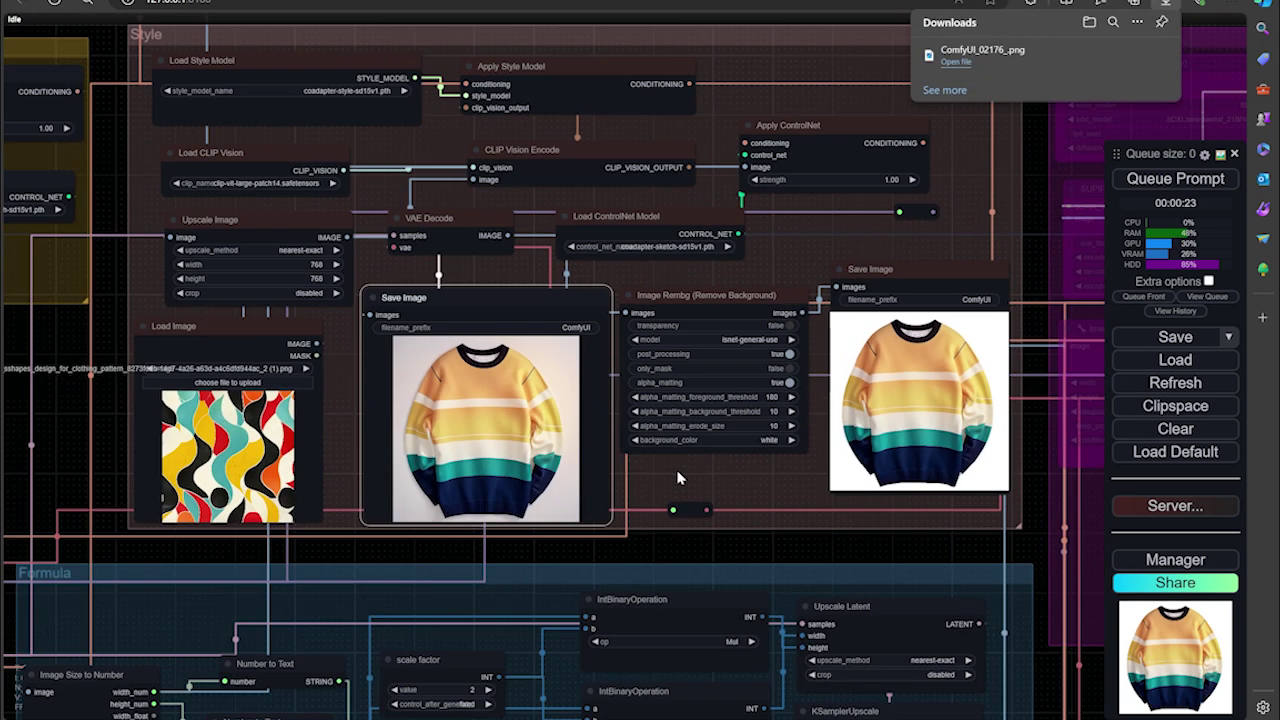
scroll(678, 477, "down", 2)
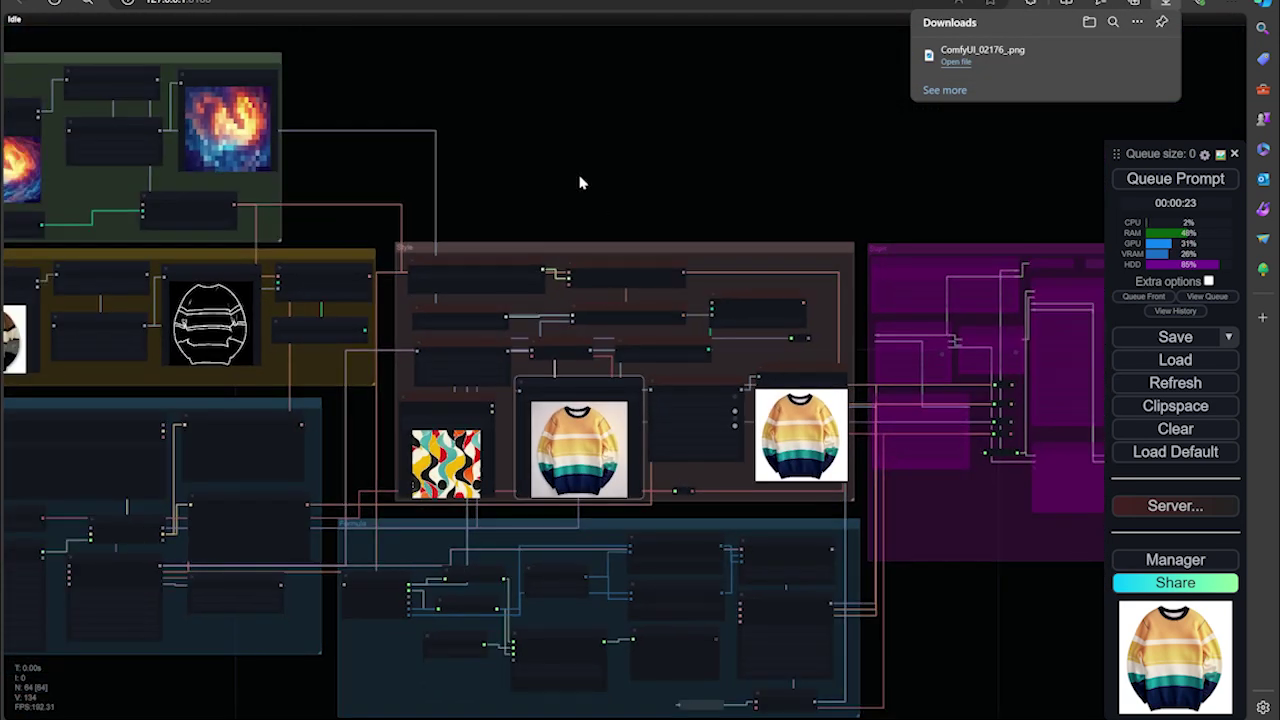
left_click_drag(580, 183, 795, 275)
left_click_drag(603, 262, 753, 265)
scroll(466, 233, "up", 6)
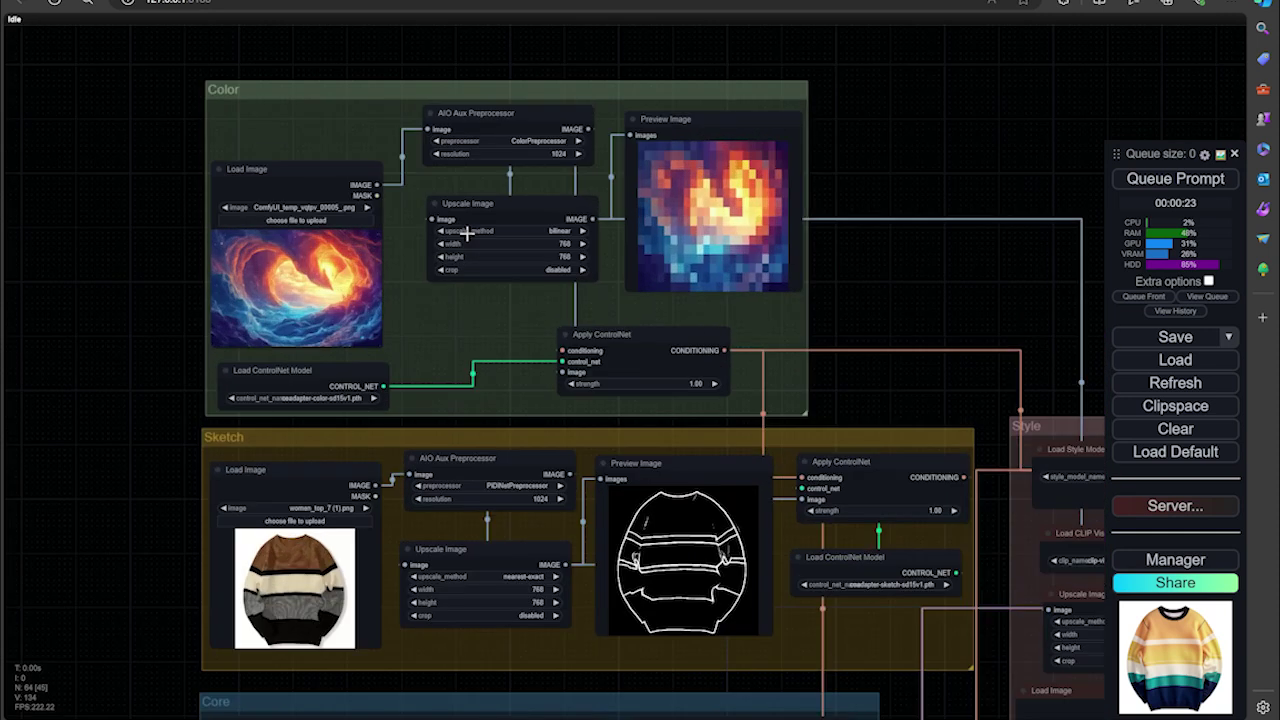
left_click(339, 218)
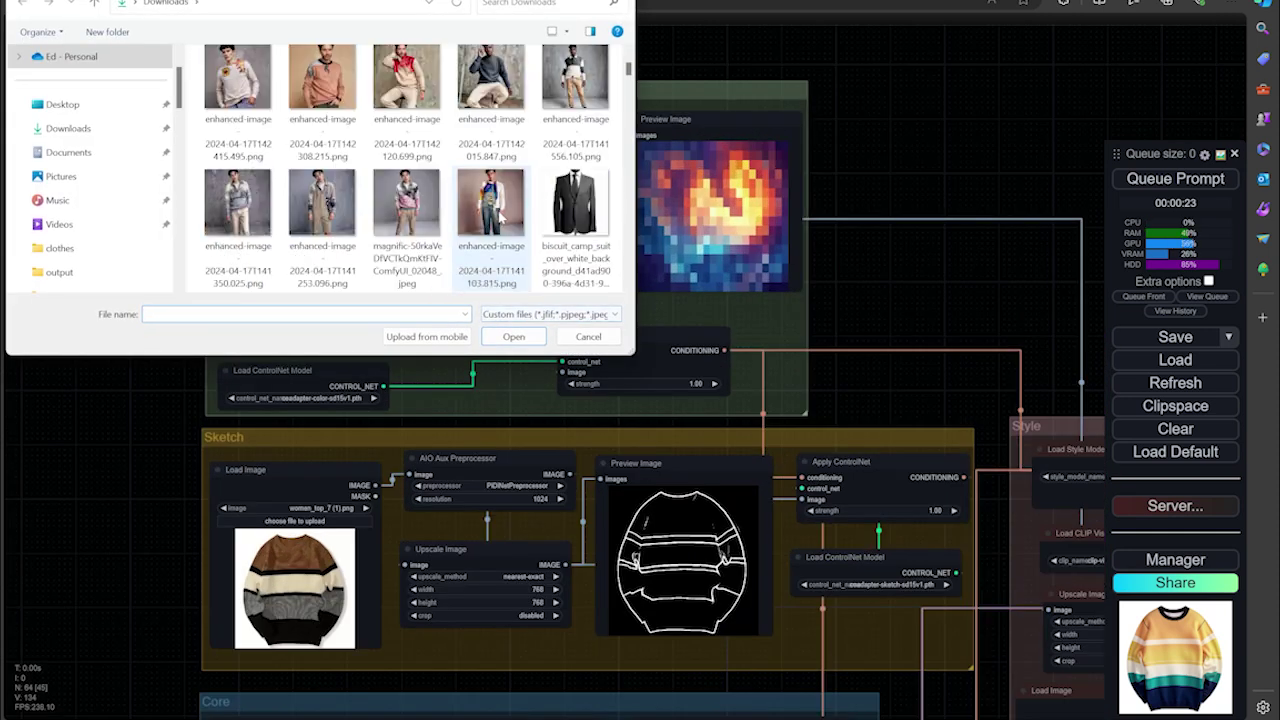
scroll(498, 203, "down", 5)
left_click(406, 205)
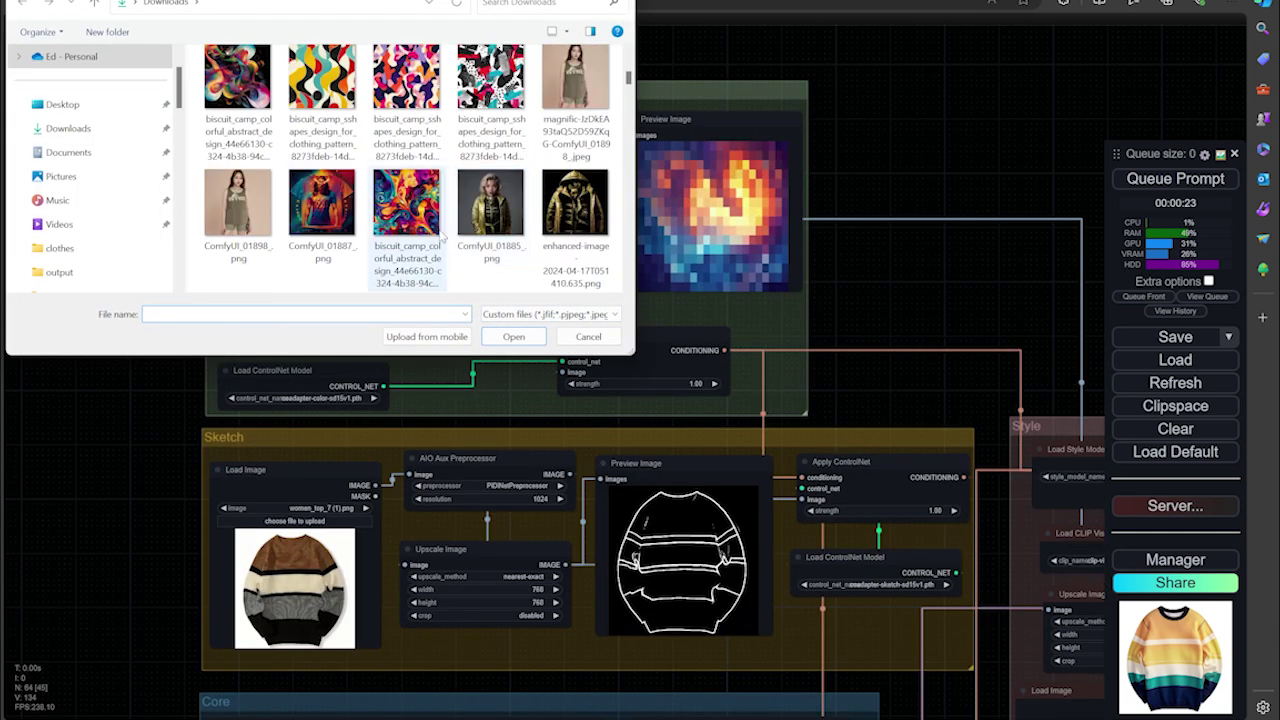
left_click(524, 334)
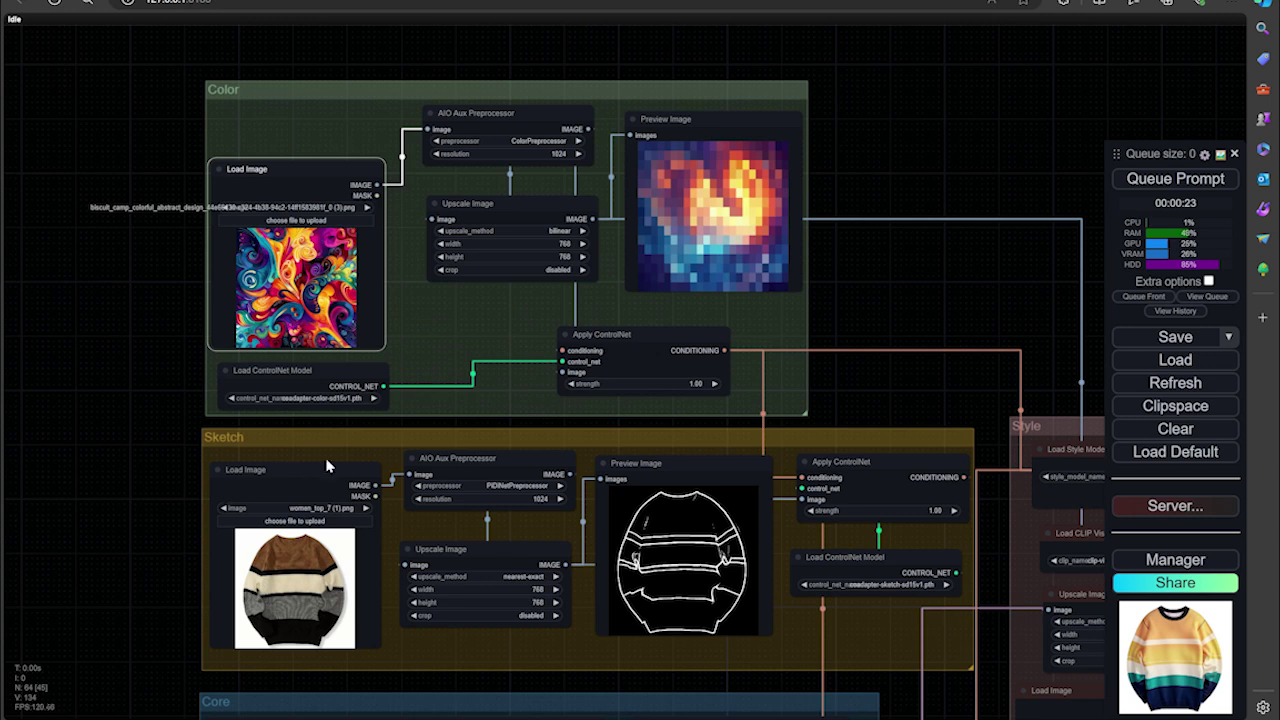
Load women_dress_2.png from the AiFuzz/clothes/New Set/women folder into the Sketch group's Load Image node.
scroll(336, 430, "down", 3)
left_click(336, 442)
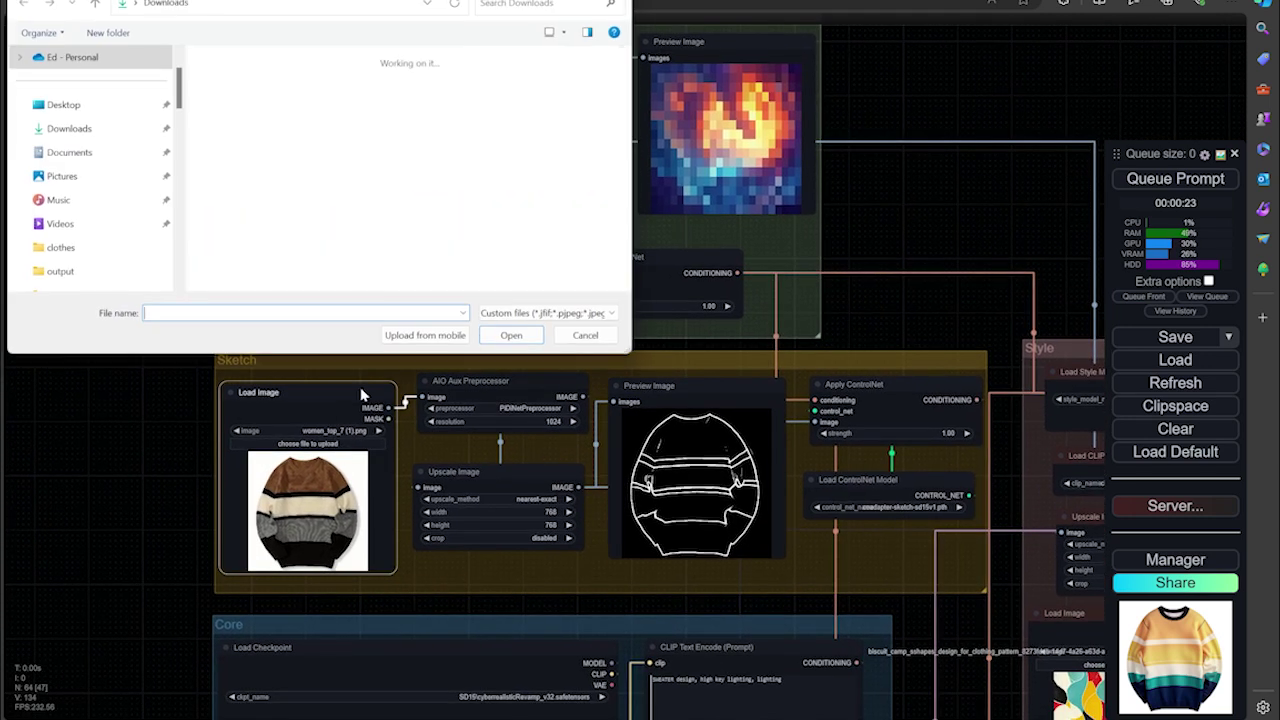
scroll(104, 204, "down", 4)
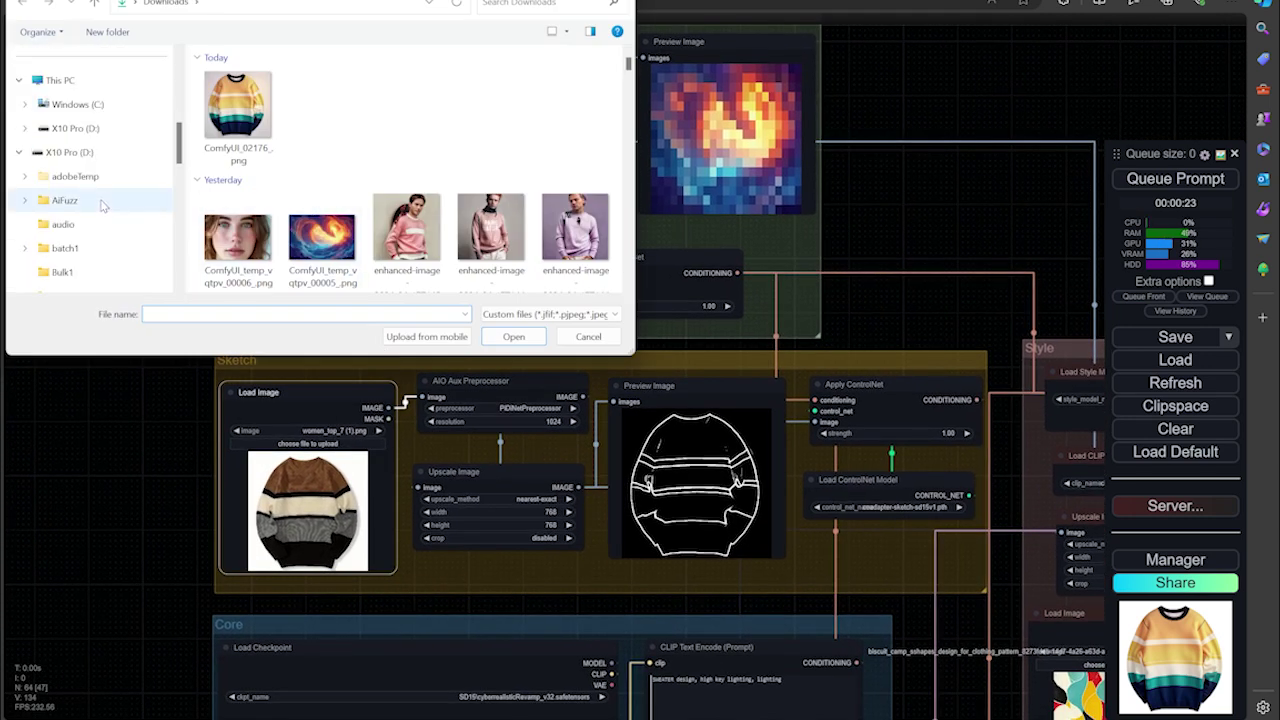
left_click(100, 202)
double_click(240, 95)
double_click(238, 85)
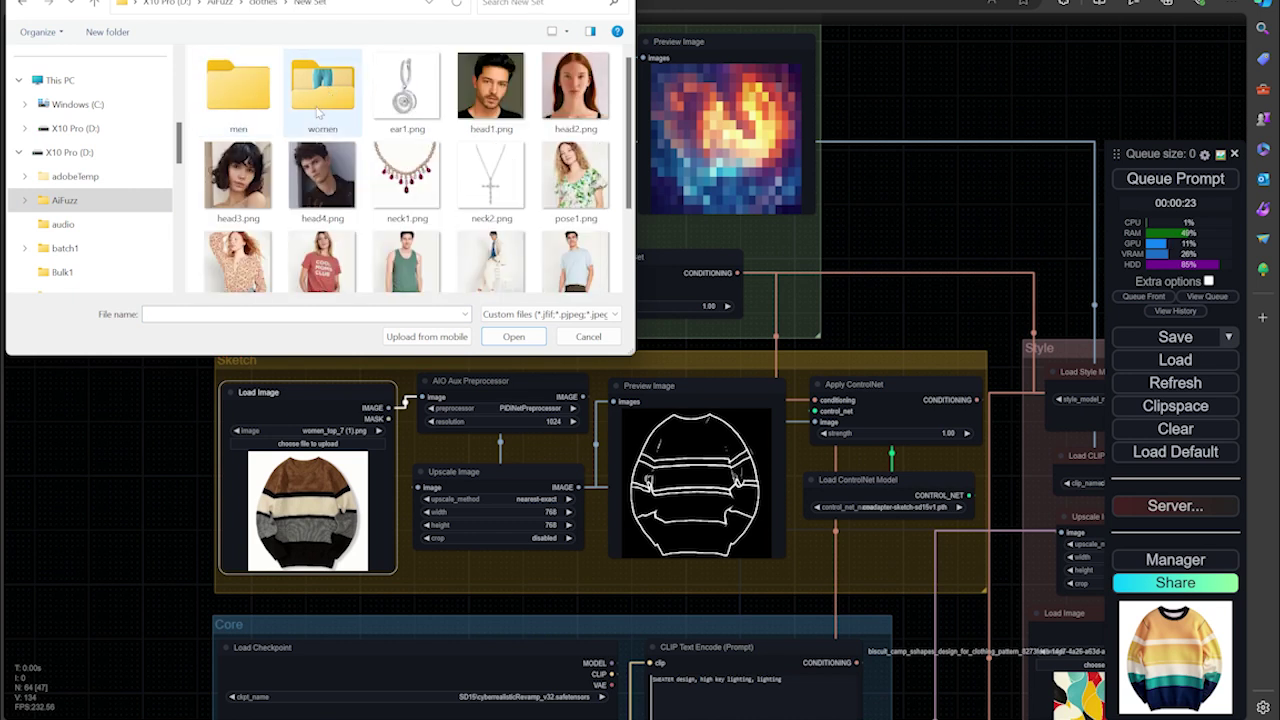
double_click(330, 90)
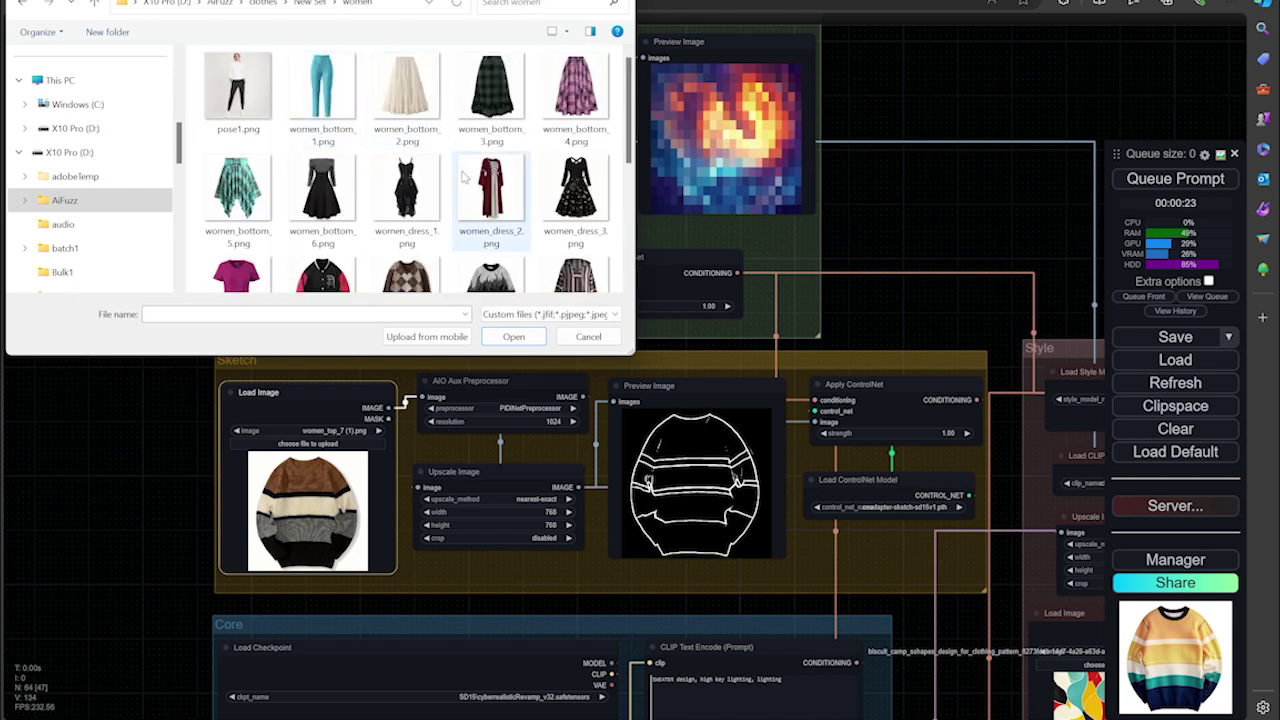
scroll(492, 178, "down", 1)
left_click(496, 178)
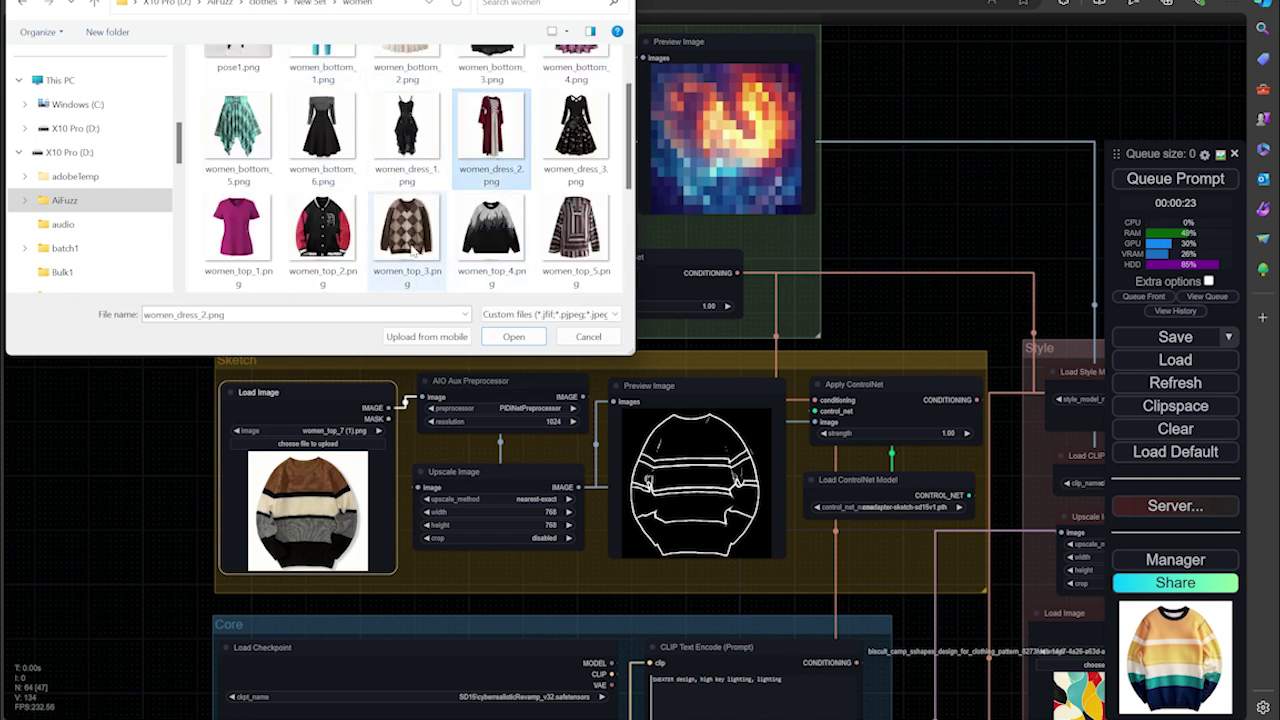
left_click(513, 336)
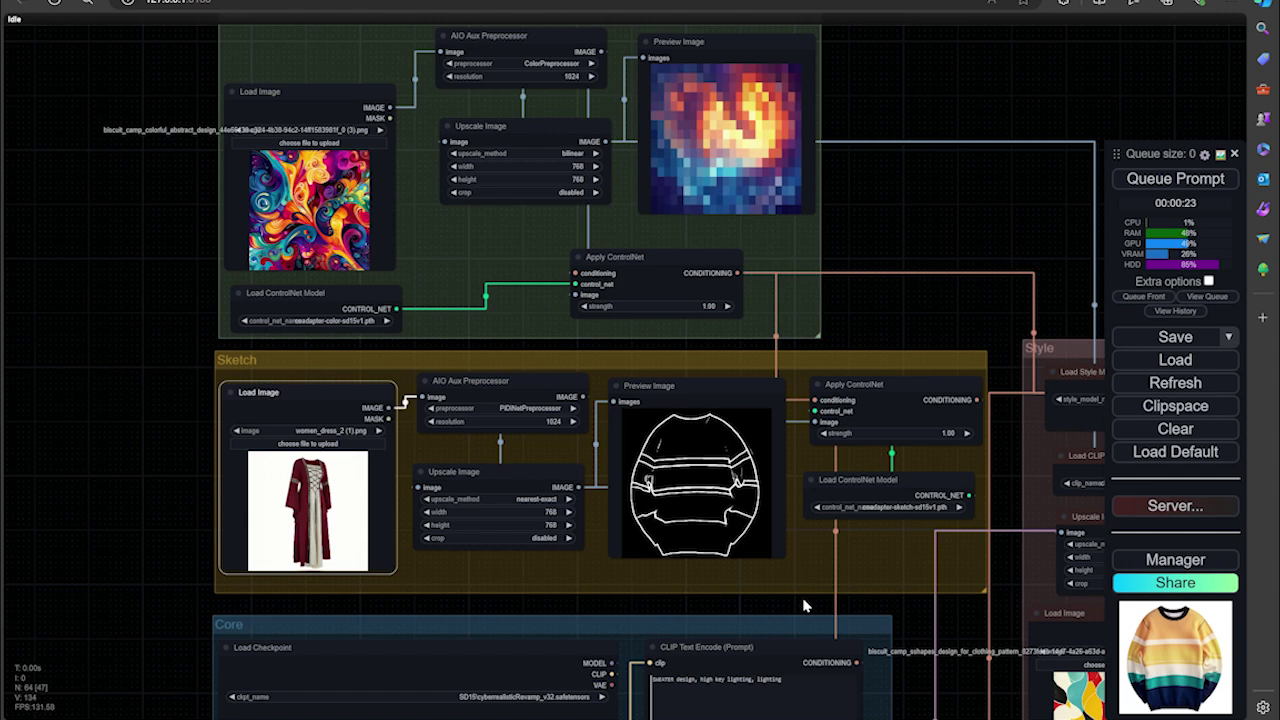
Start choosing a new file for the Style group's Load Image node and open the Downloads folder.
scroll(806, 603, "down", 5)
scroll(806, 603, "right", 8)
scroll(791, 593, "up", 4)
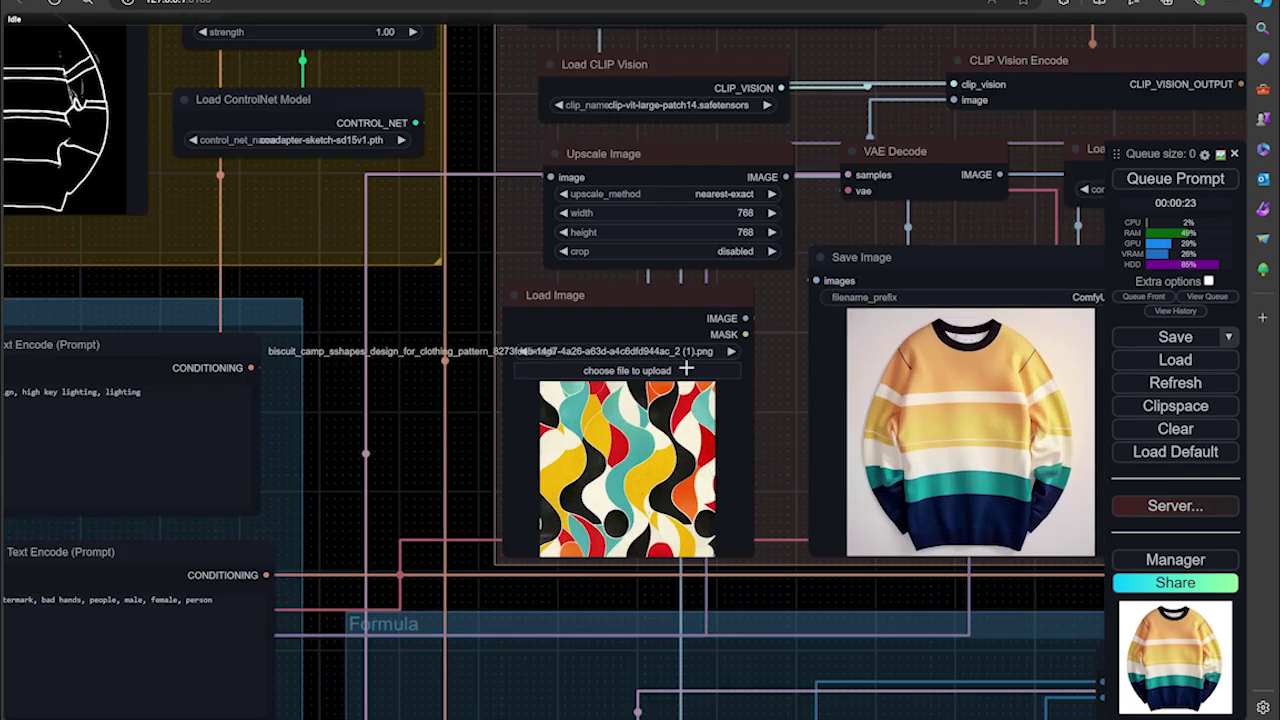
left_click(686, 368)
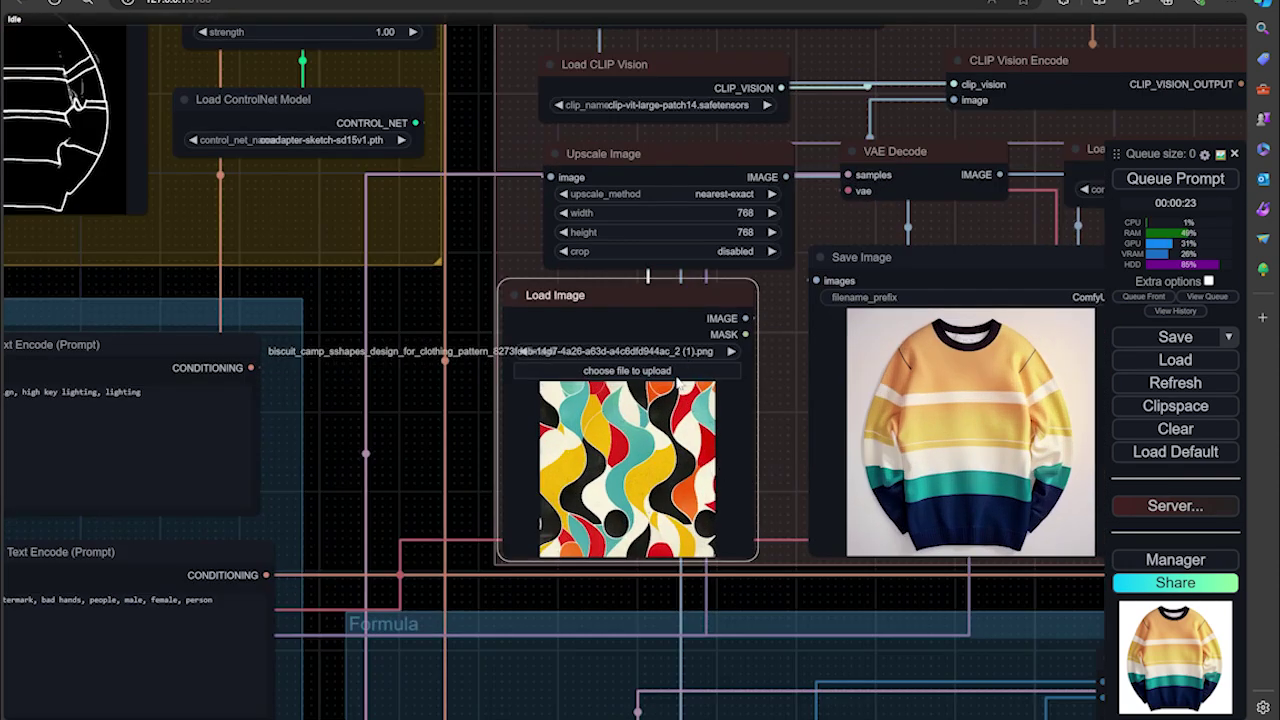
scroll(110, 206, "up", 2)
scroll(110, 206, "up", 3)
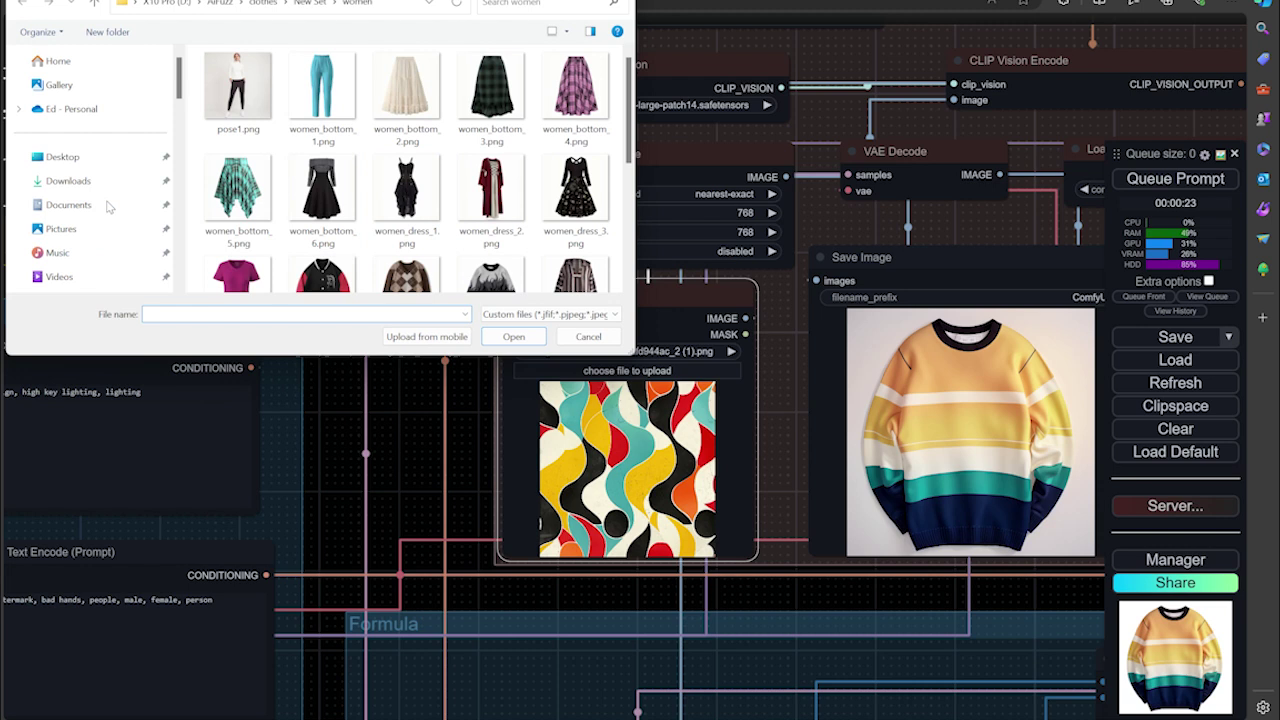
left_click(70, 180)
Load the dark landscape picture ending in ComfyUI_01683_.jpeg as the Style group's reference image.
scroll(455, 197, "down", 1)
scroll(455, 197, "down", 10)
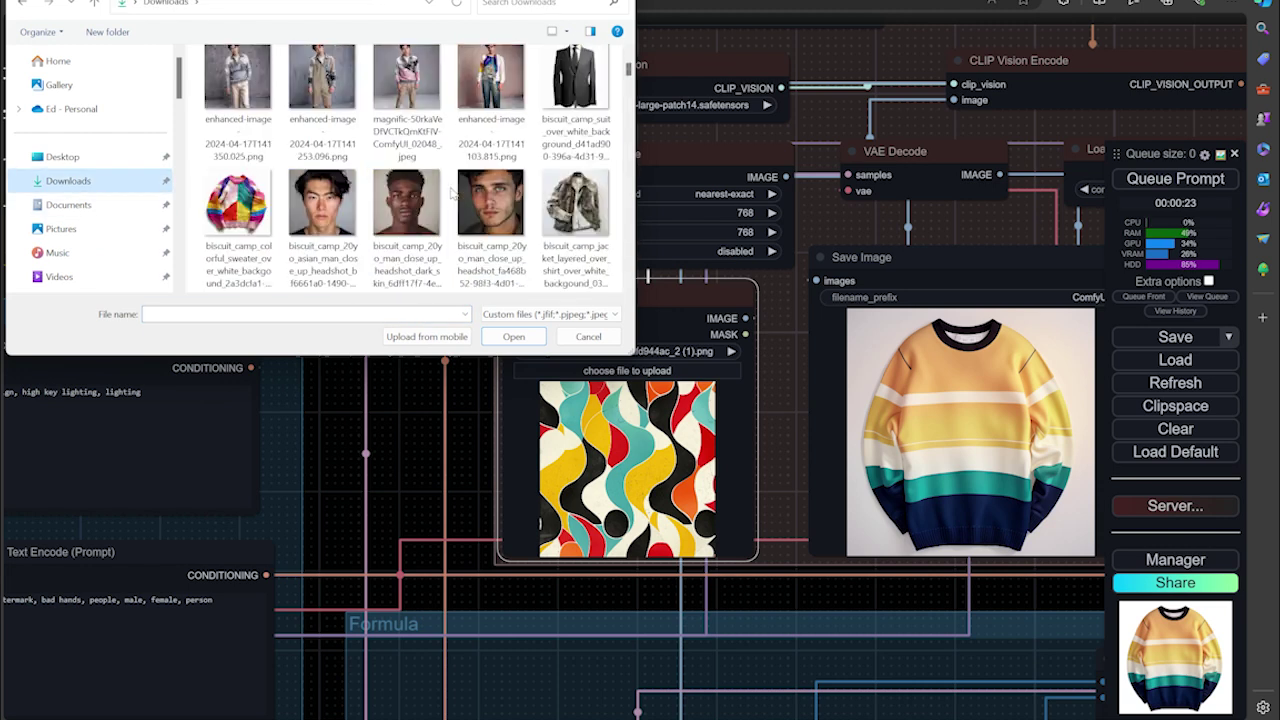
scroll(510, 210, "down", 10)
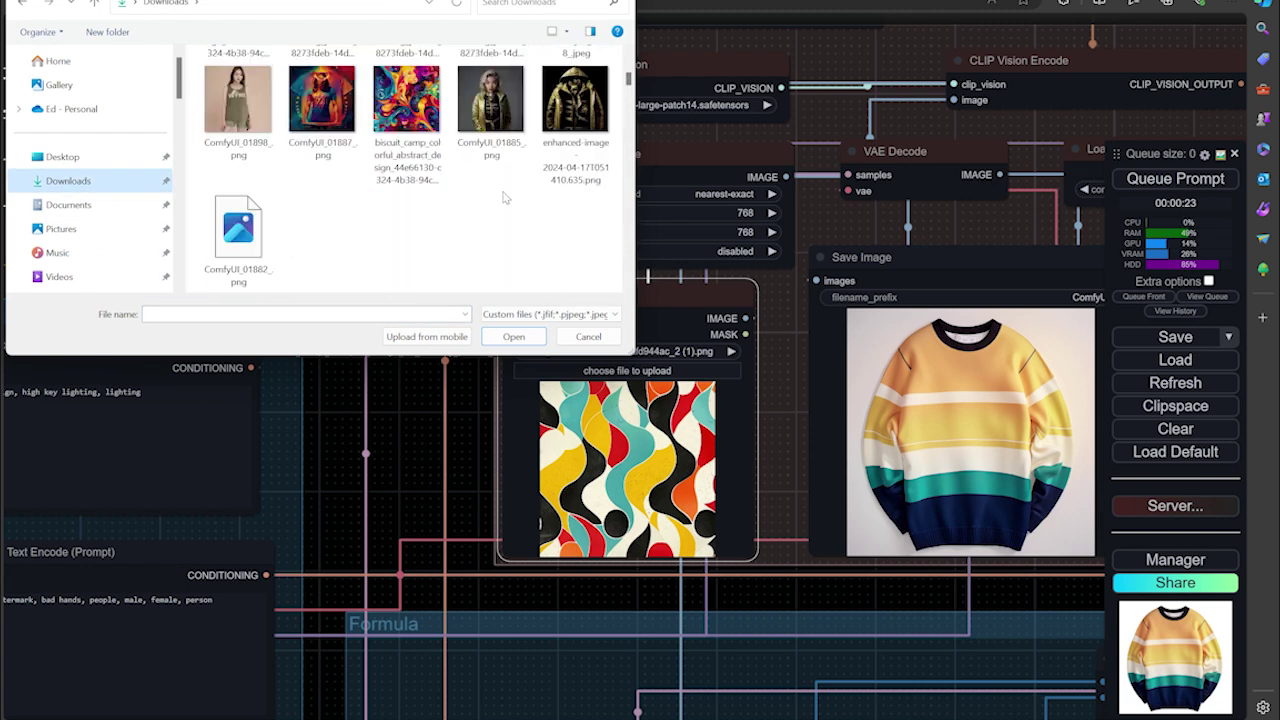
scroll(500, 197, "down", 3)
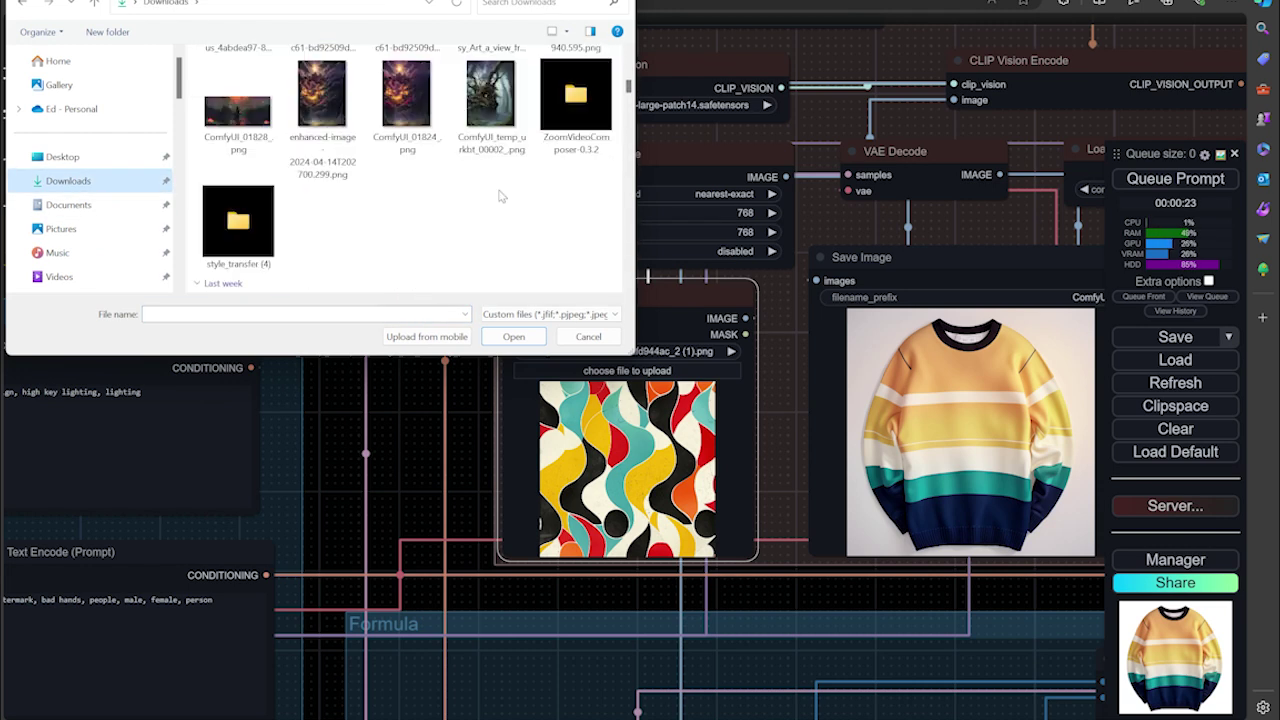
scroll(500, 197, "down", 3)
scroll(500, 197, "down", 10)
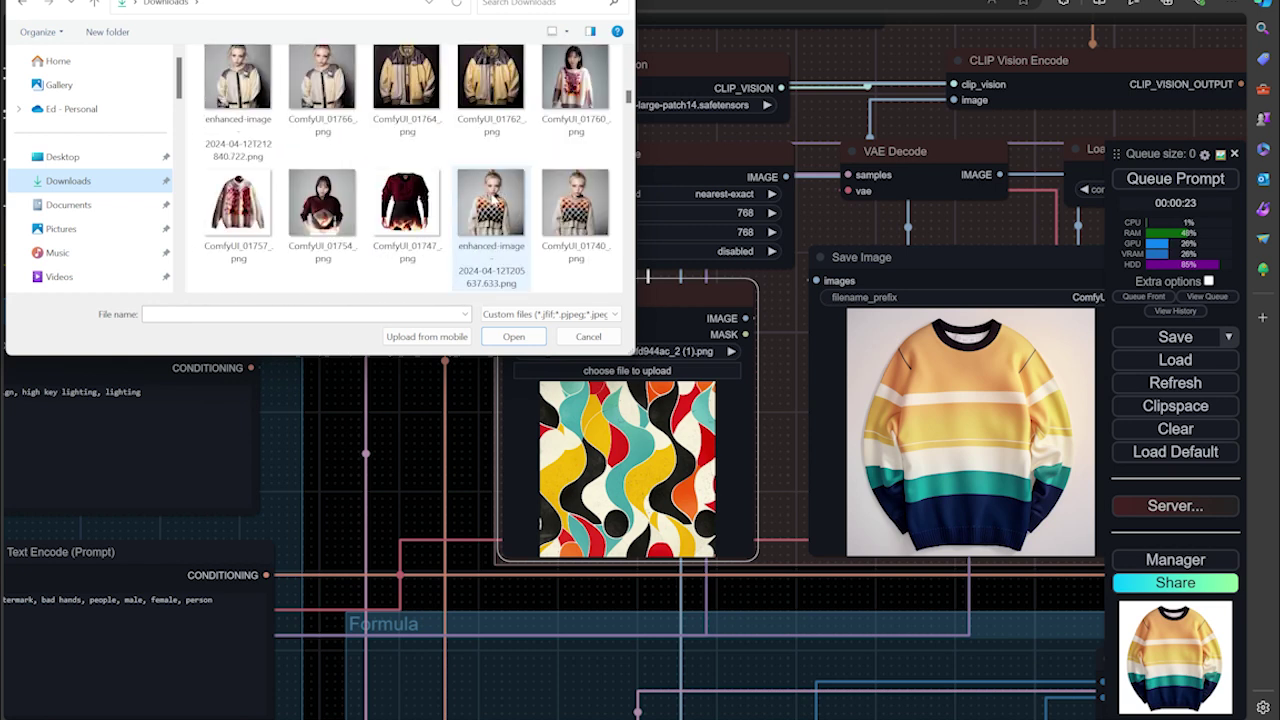
scroll(492, 198, "down", 8)
scroll(488, 200, "up", 6)
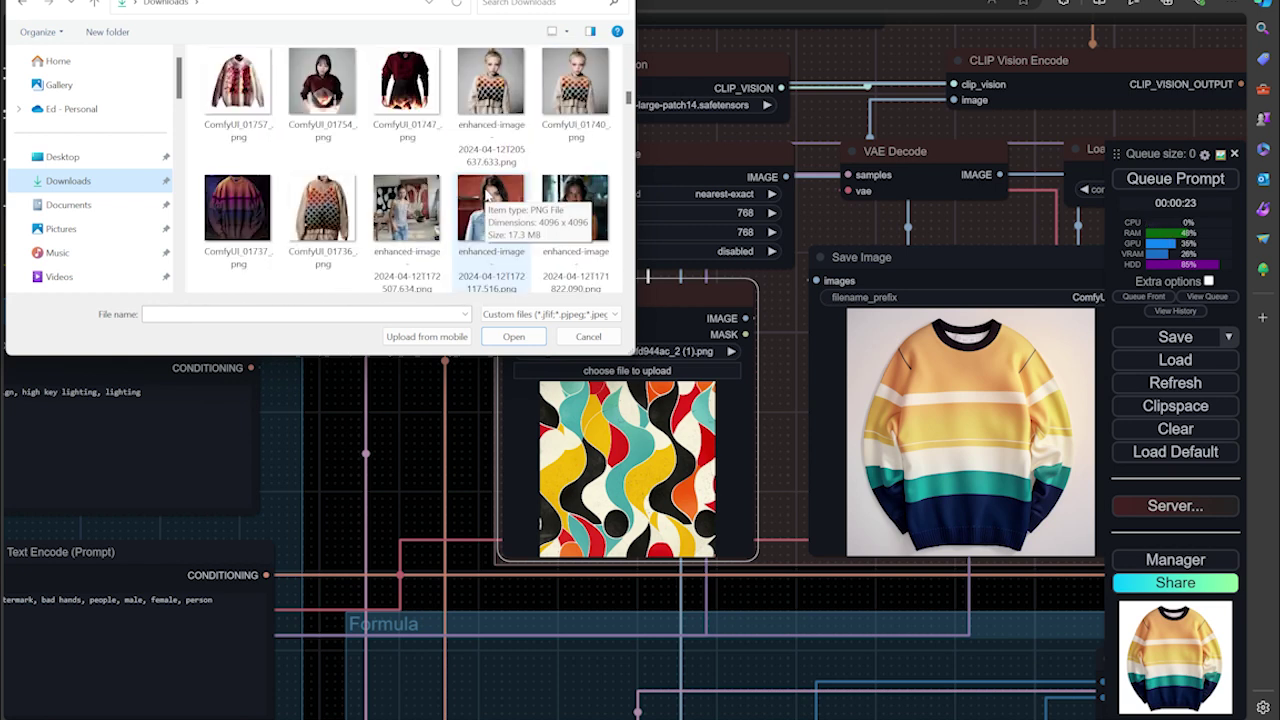
scroll(488, 200, "down", 10)
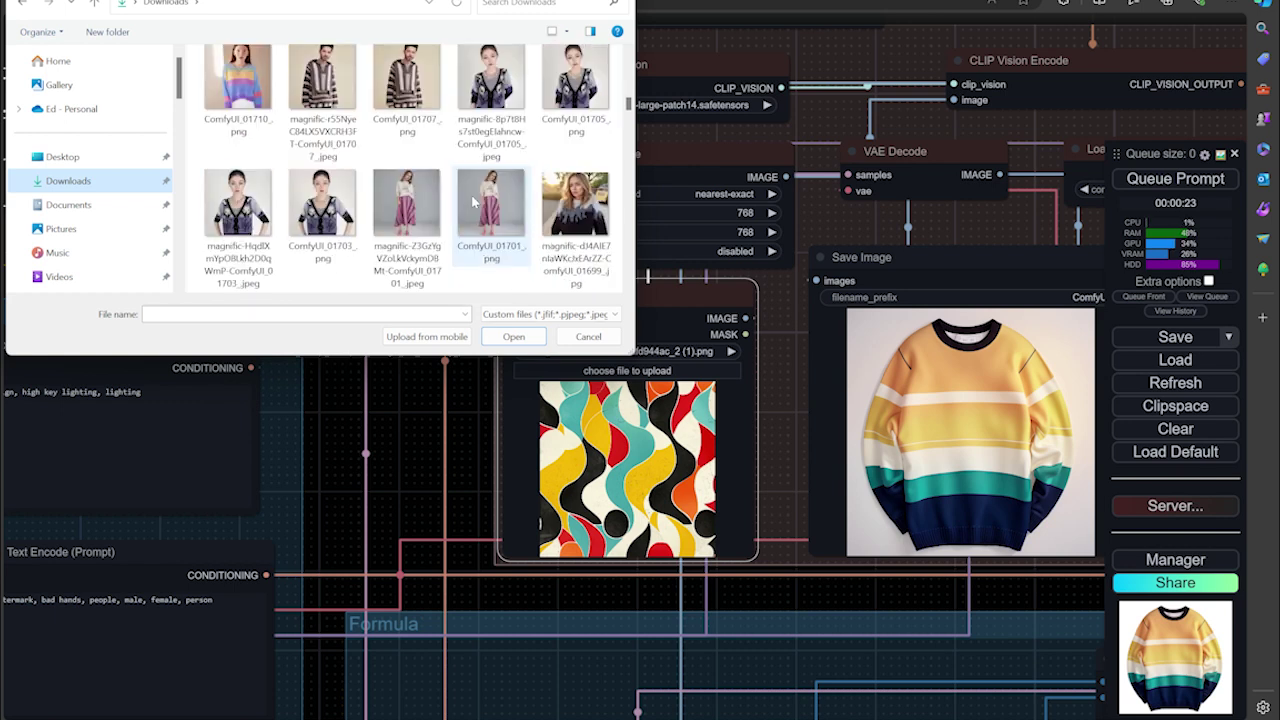
scroll(474, 201, "down", 5)
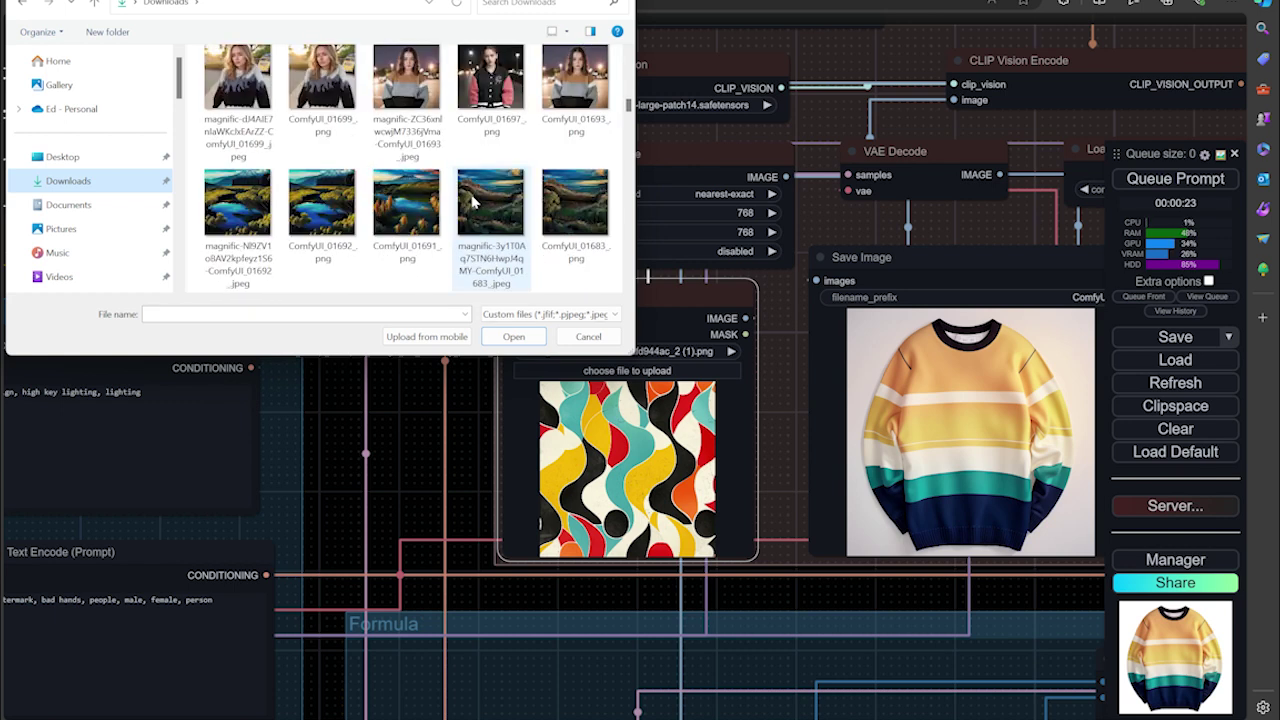
left_click(474, 201)
left_click(495, 336)
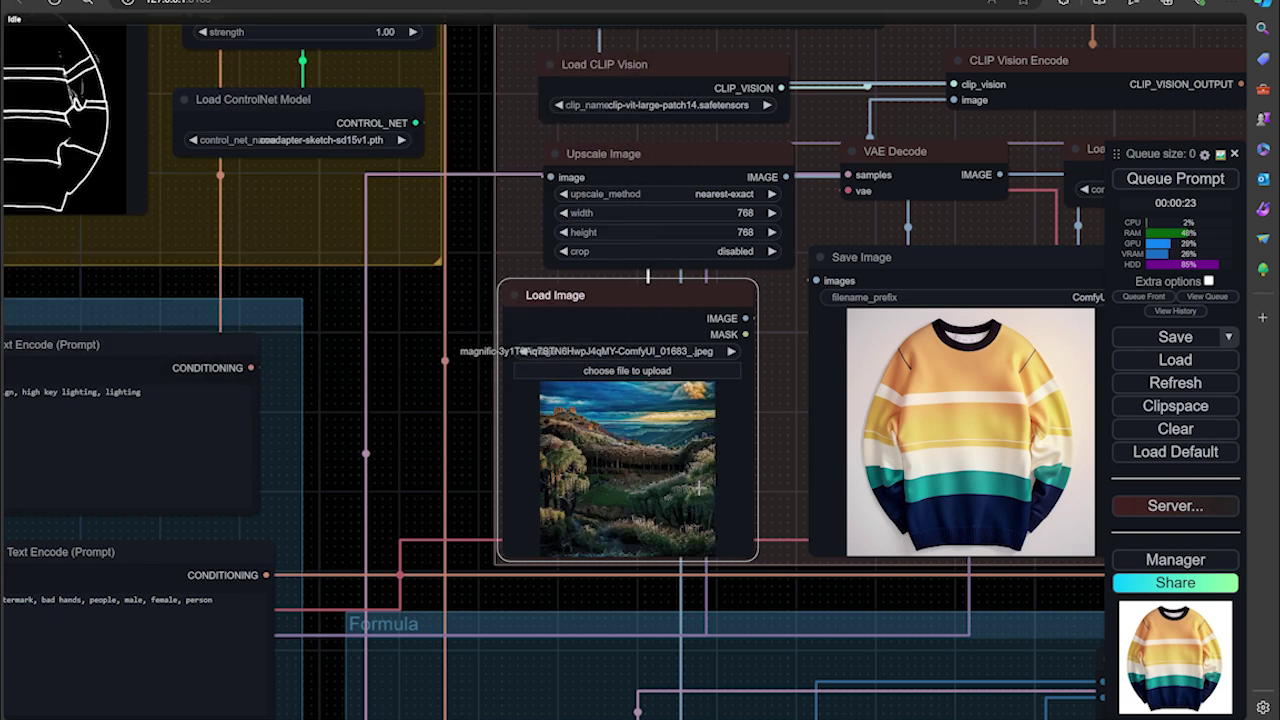
Queue the workflow with the new color, sketch and style images and check the Color and Sketch previews.
scroll(571, 608, "down", 2)
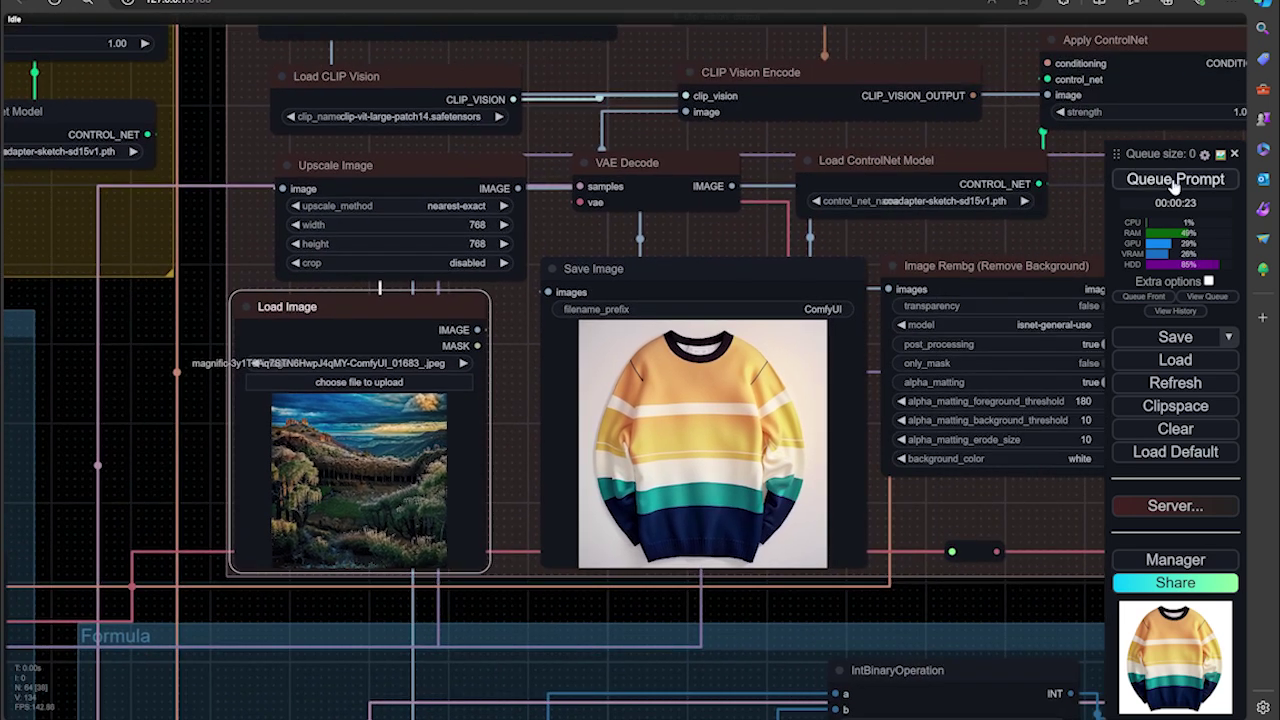
scroll(820, 443, "down", 2)
scroll(820, 443, "down", 3)
key("ctrl+Return")
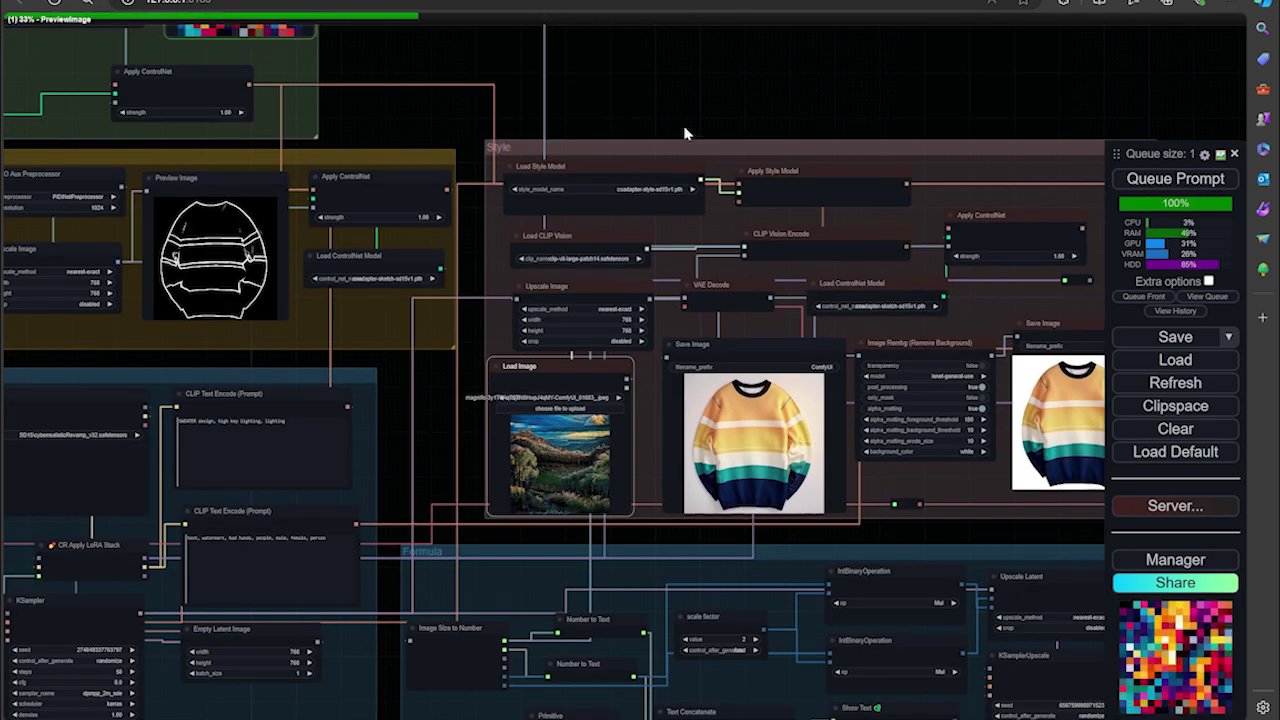
scroll(681, 86, "down", 1)
left_click_drag(681, 86, 752, 192)
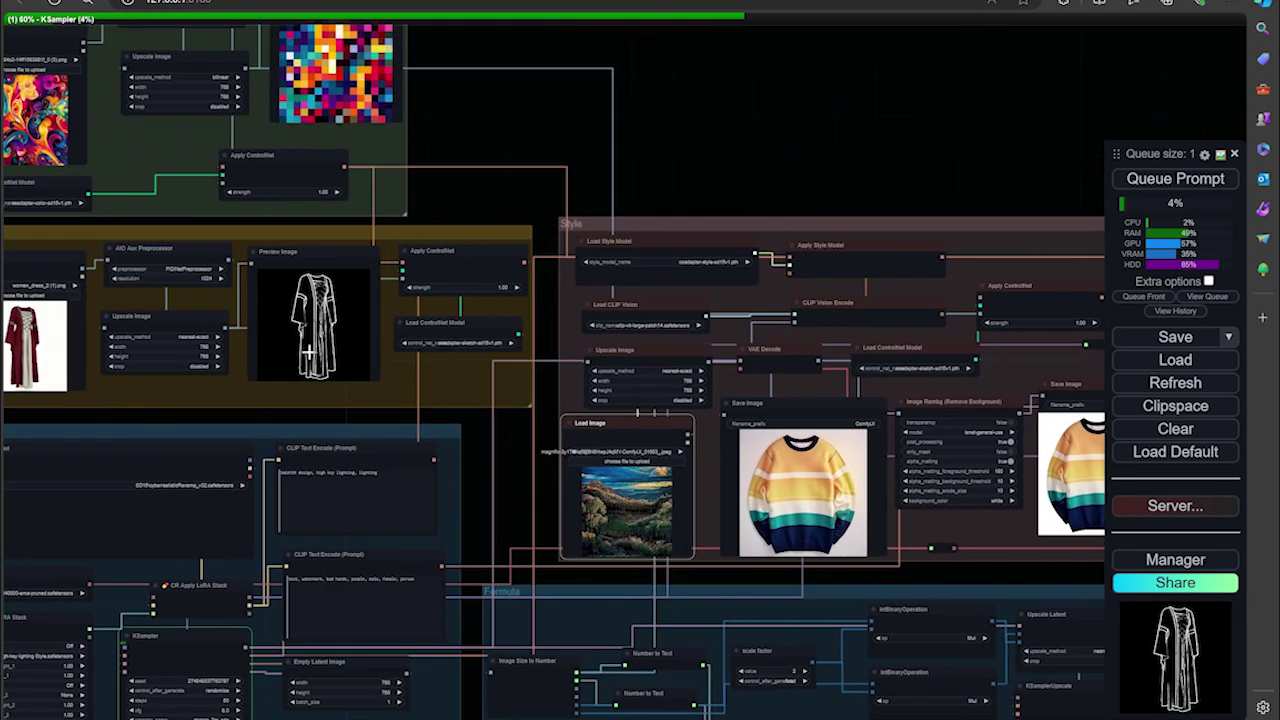
Examine the newly generated image beside the landscape style reference and its white-background version from Image Rembg.
left_click_drag(908, 516, 636, 451)
scroll(636, 451, "up", 2)
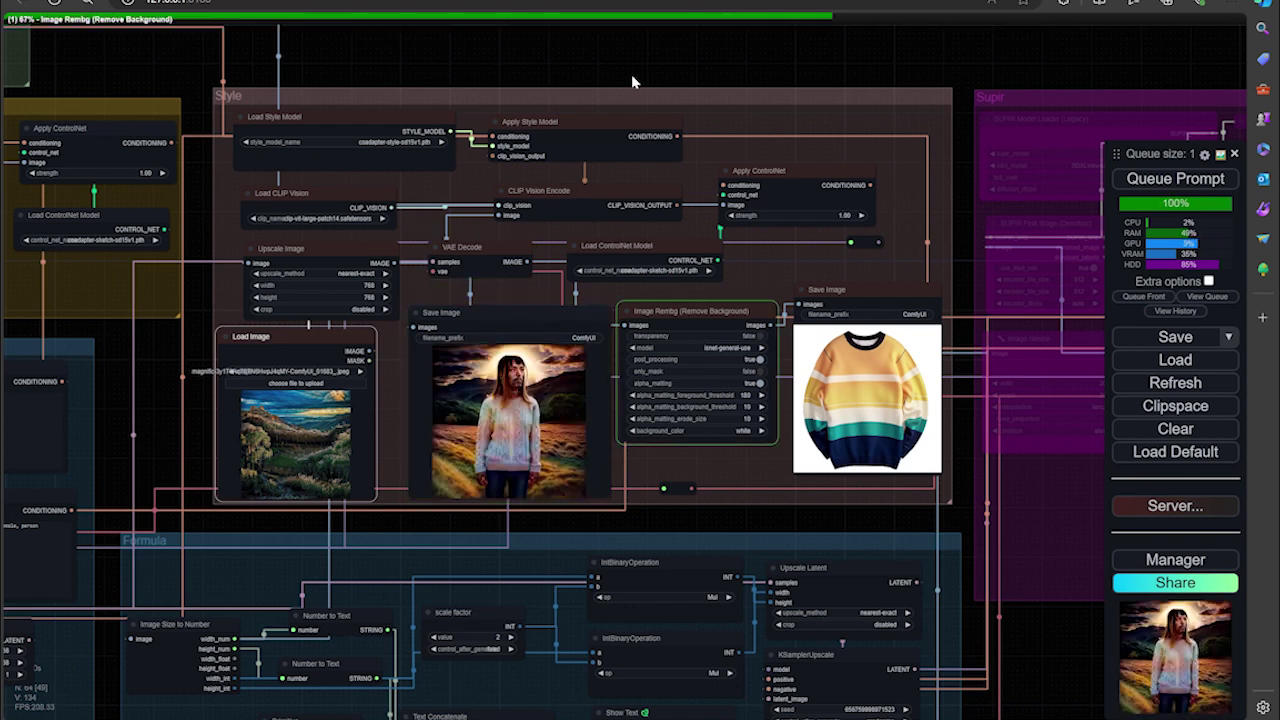
scroll(512, 440, "up", 7)
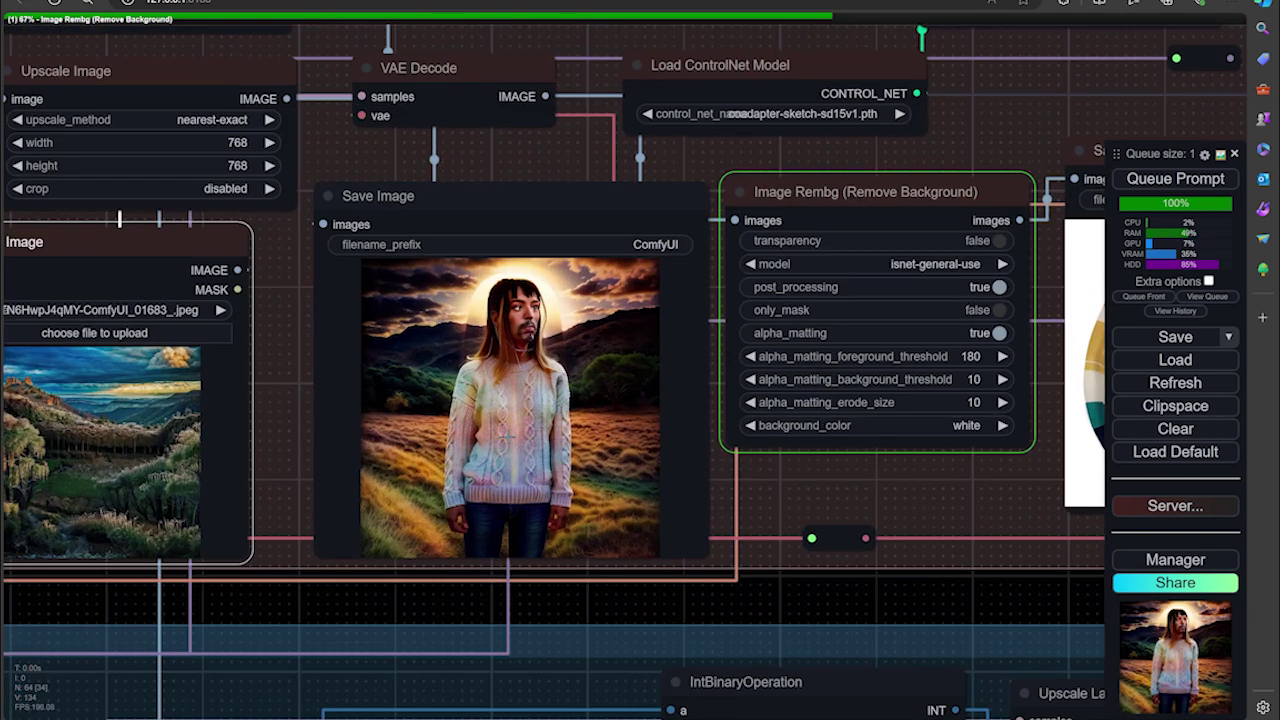
scroll(506, 437, "down", 6)
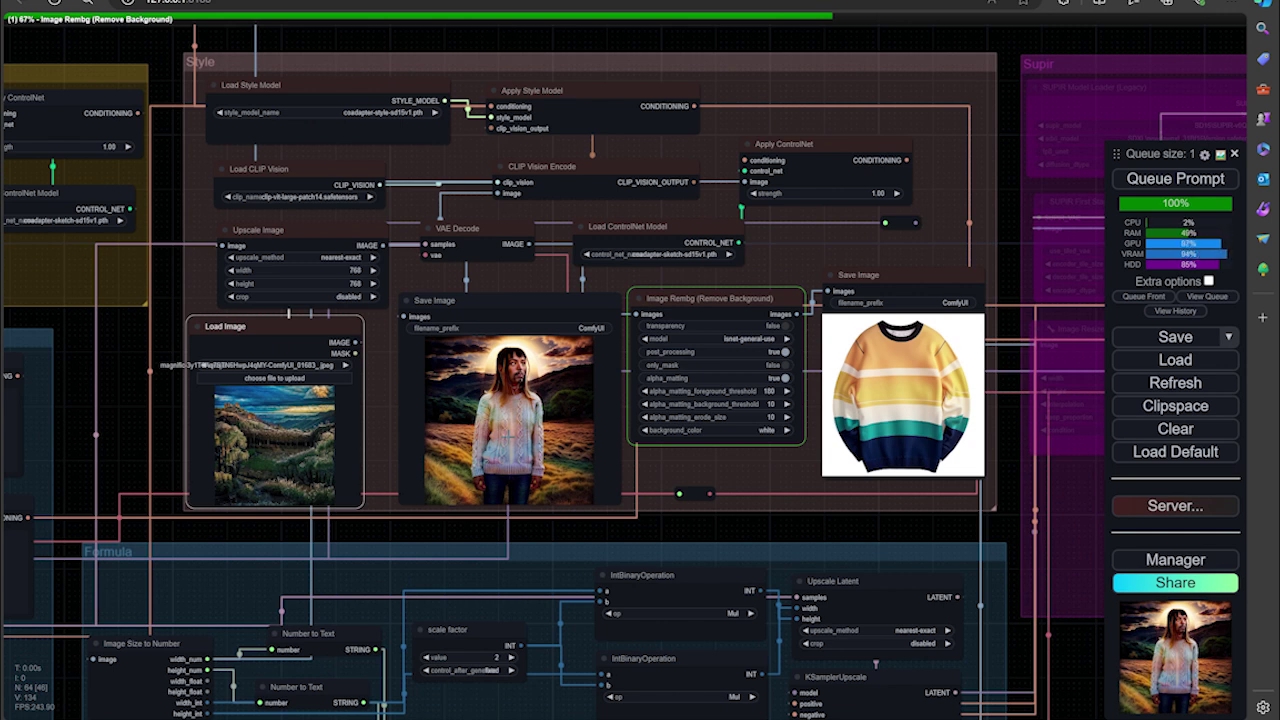
scroll(280, 430, "up", 6)
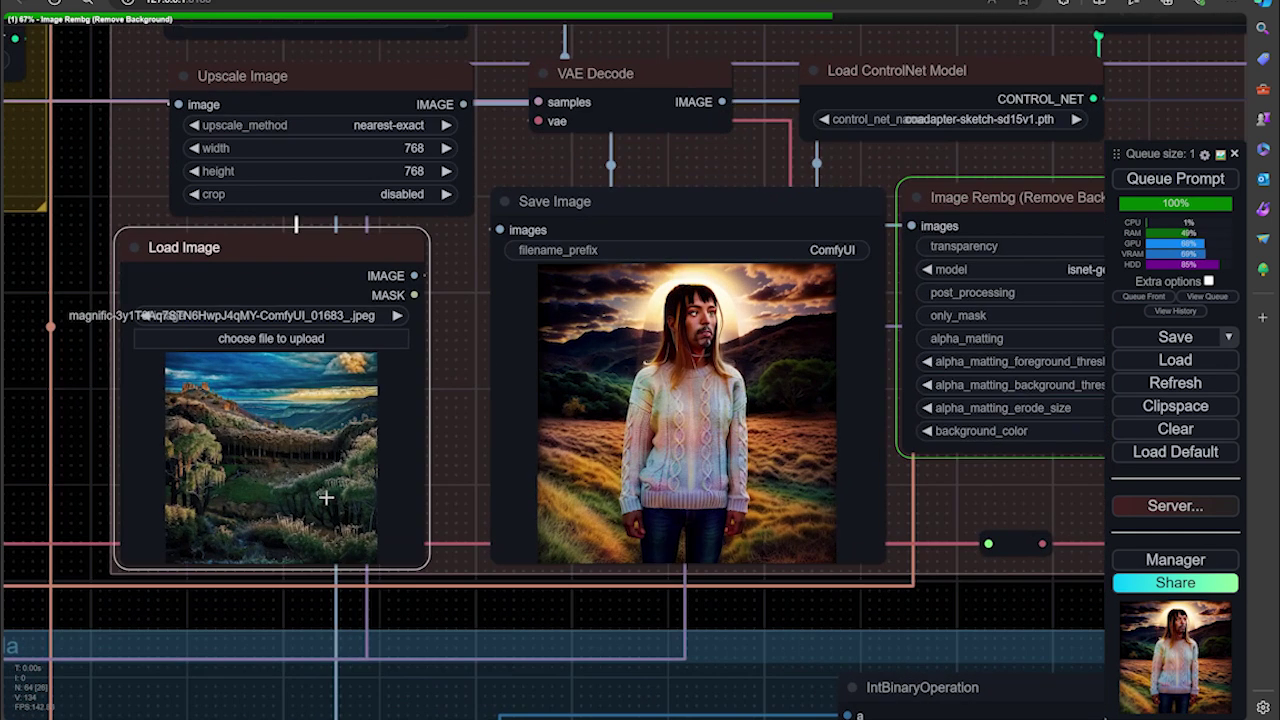
scroll(420, 424, "down", 3)
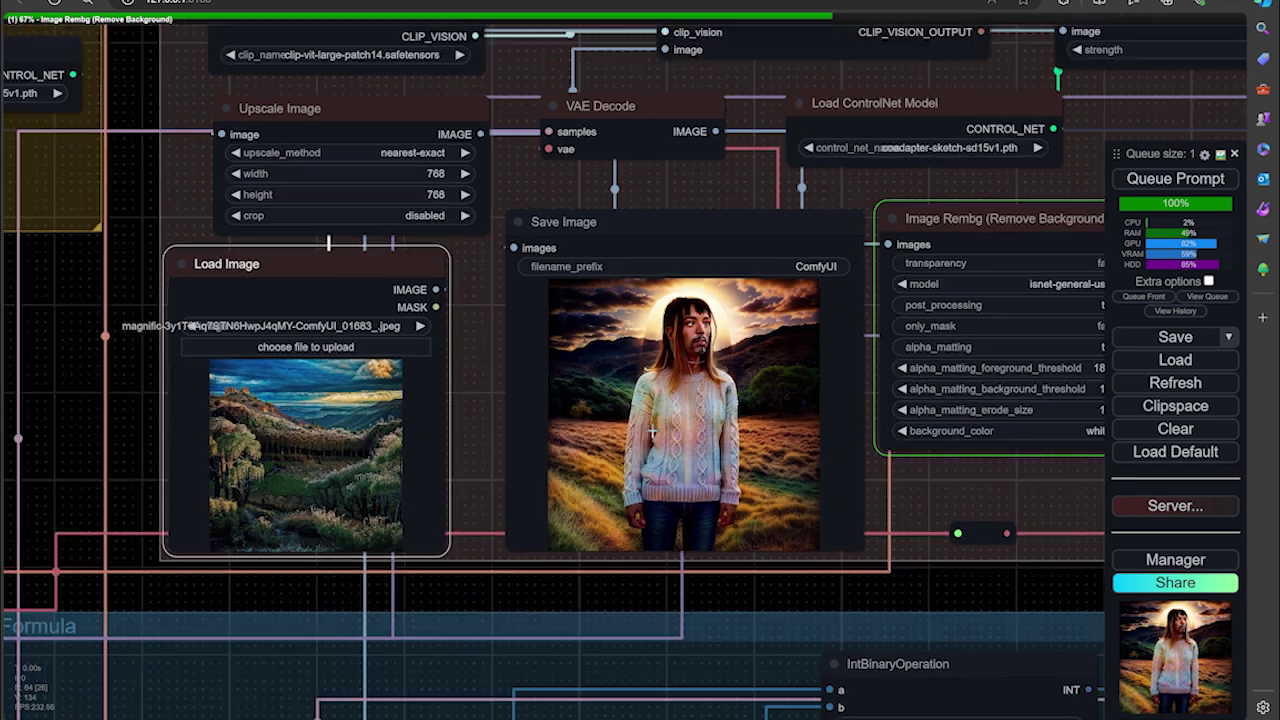
scroll(420, 424, "down", 2)
left_click_drag(800, 450, 512, 522)
scroll(800, 350, "up", 10)
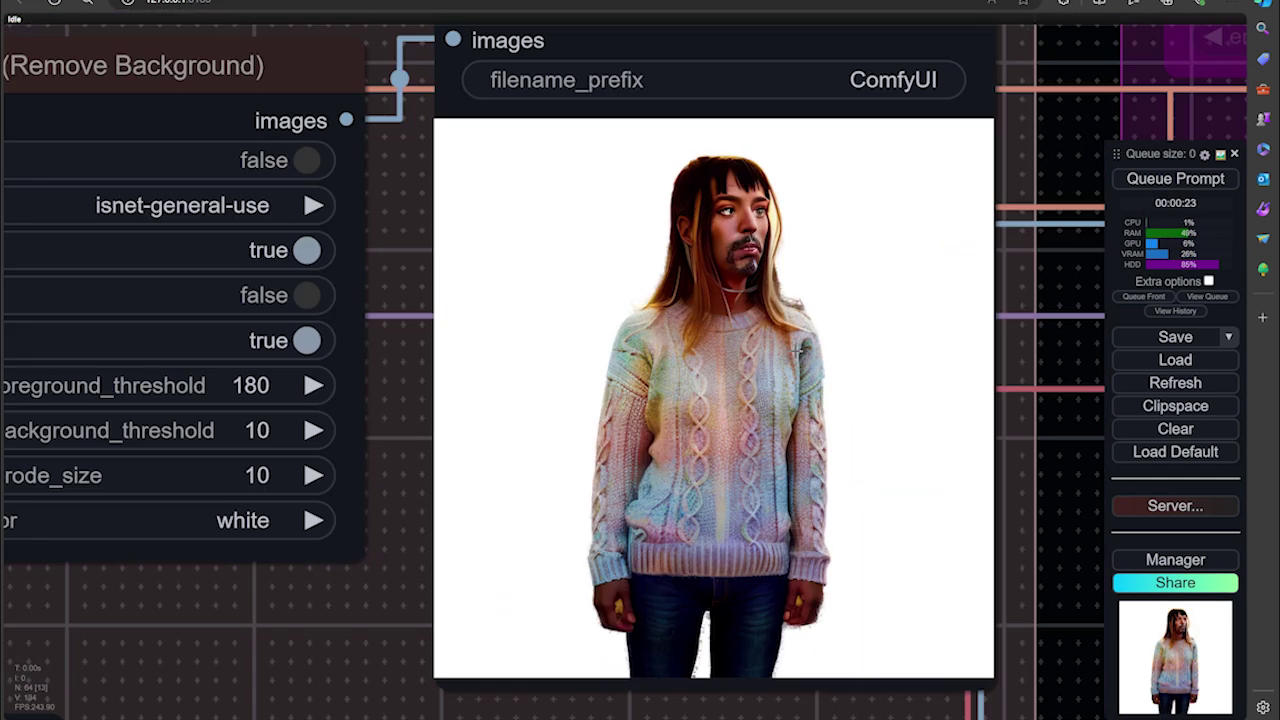
scroll(614, 523, "down", 6)
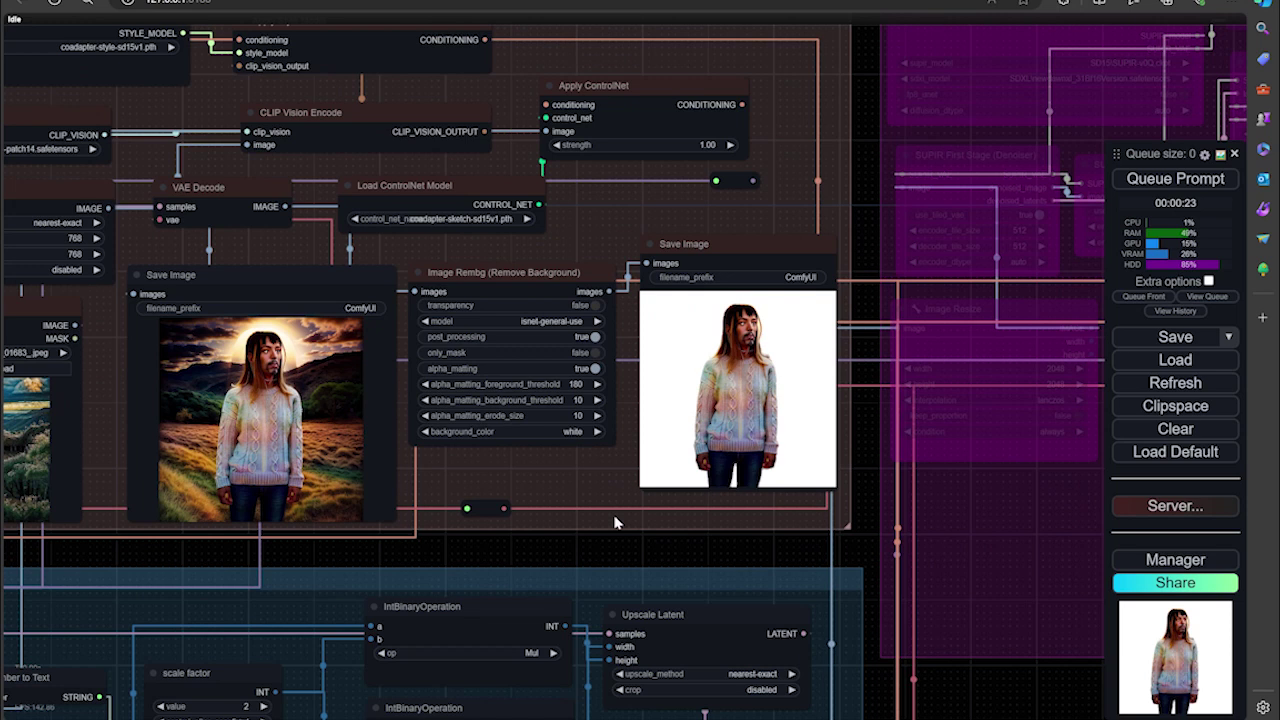
Load ComfyUI_temp_vqtpv_00005_.png from Downloads as the Style group's reference image.
left_click_drag(614, 523, 682, 519)
scroll(587, 551, "up", 2)
scroll(407, 486, "up", 4)
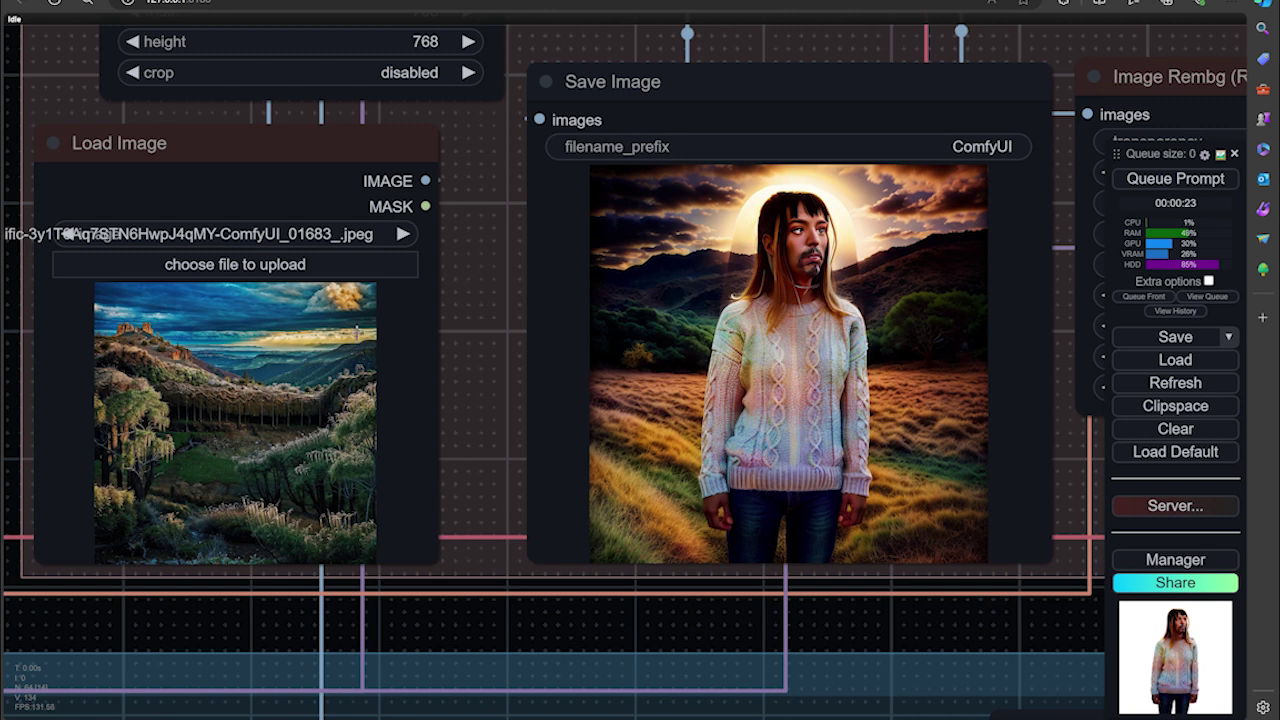
left_click(271, 265)
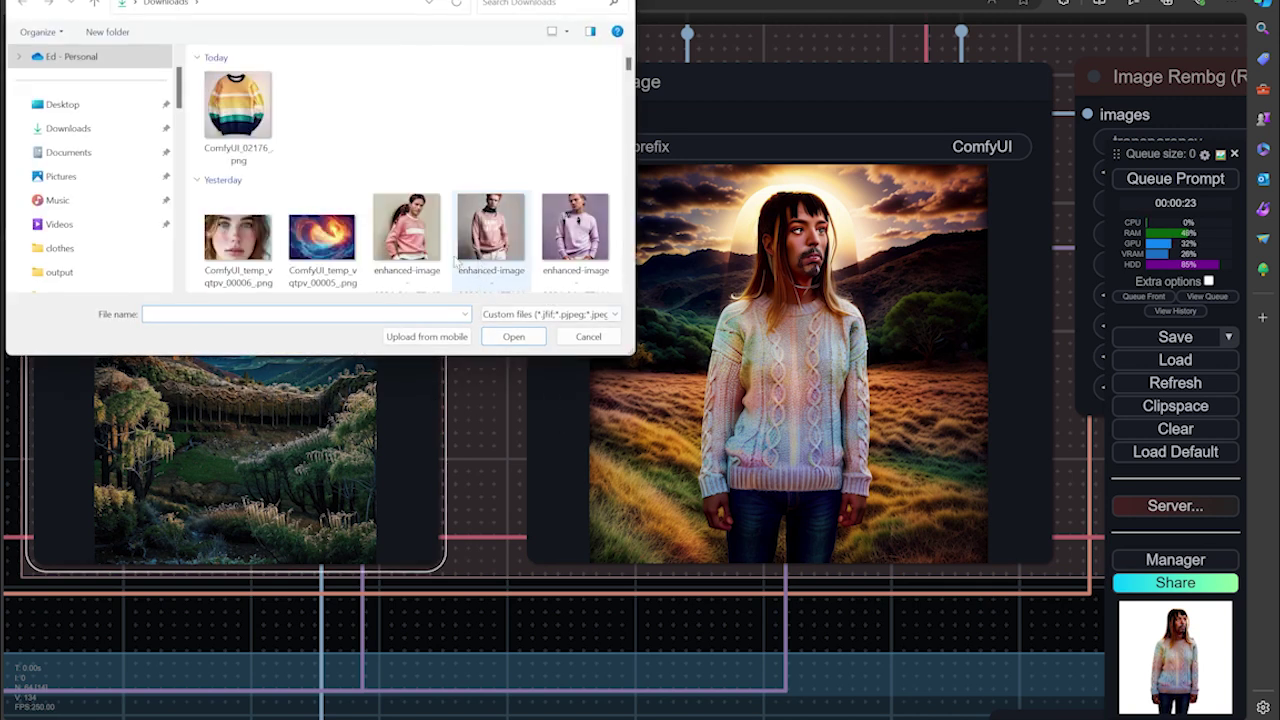
scroll(448, 258, "down", 3)
scroll(448, 258, "up", 5)
left_click(322, 130)
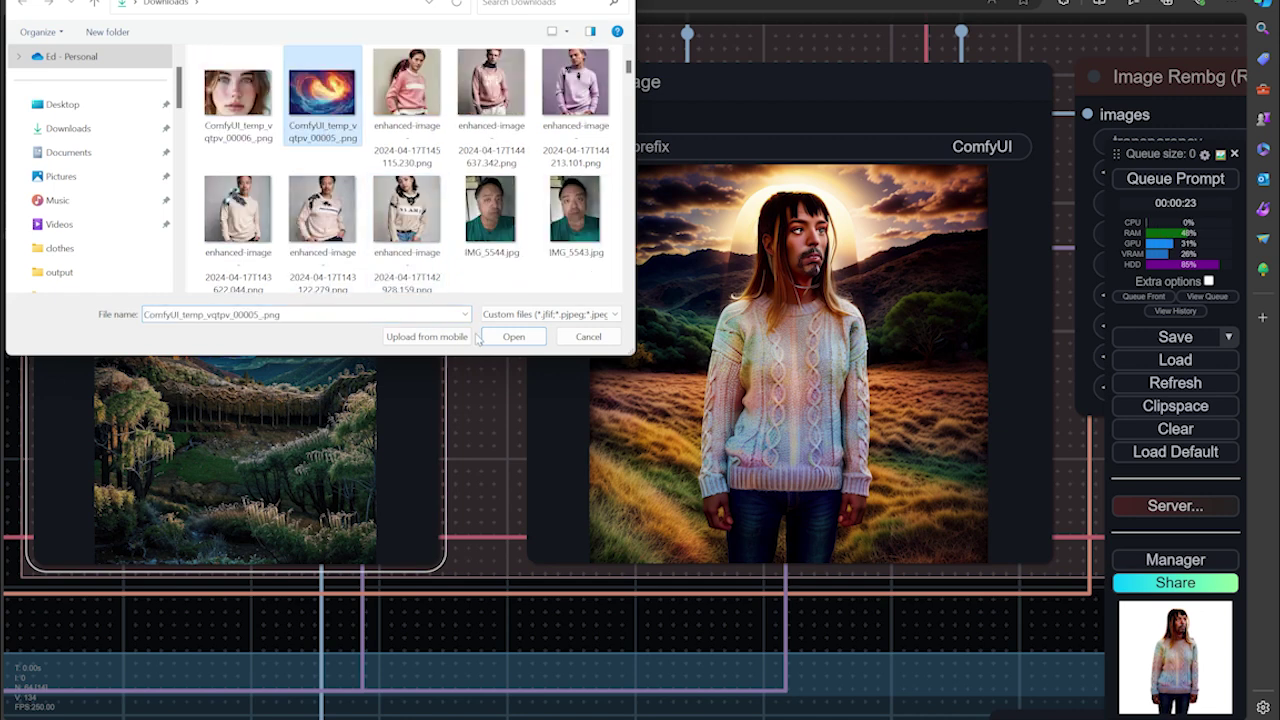
left_click(510, 336)
Queue the workflow with the fiery swirl style image and follow its progress around the Style group.
scroll(725, 637, "down", 4)
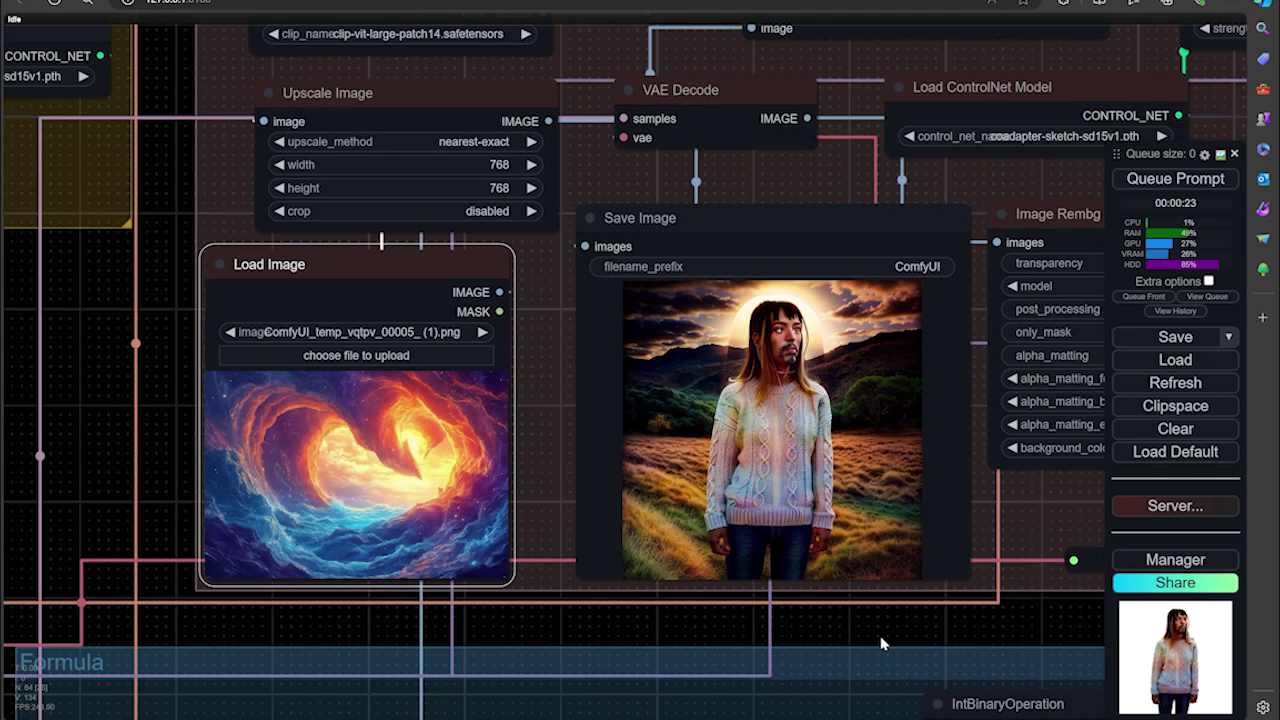
scroll(717, 640, "right", 3)
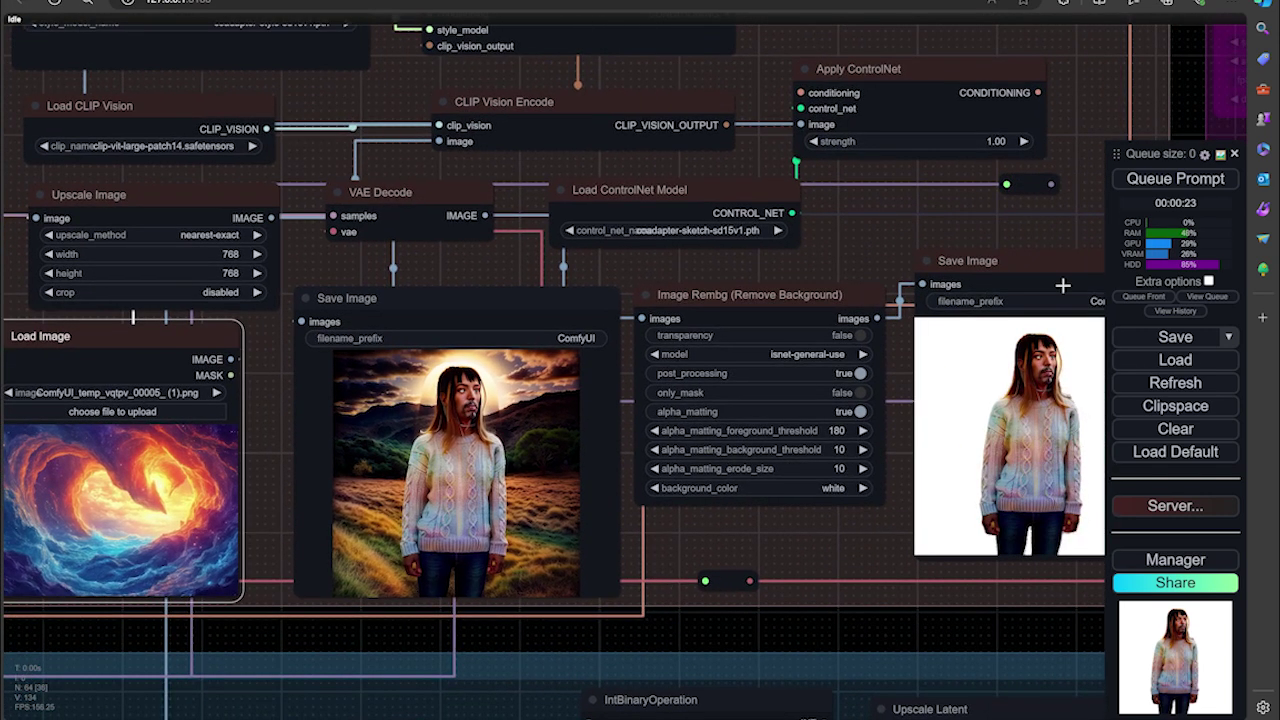
key("ctrl+Return")
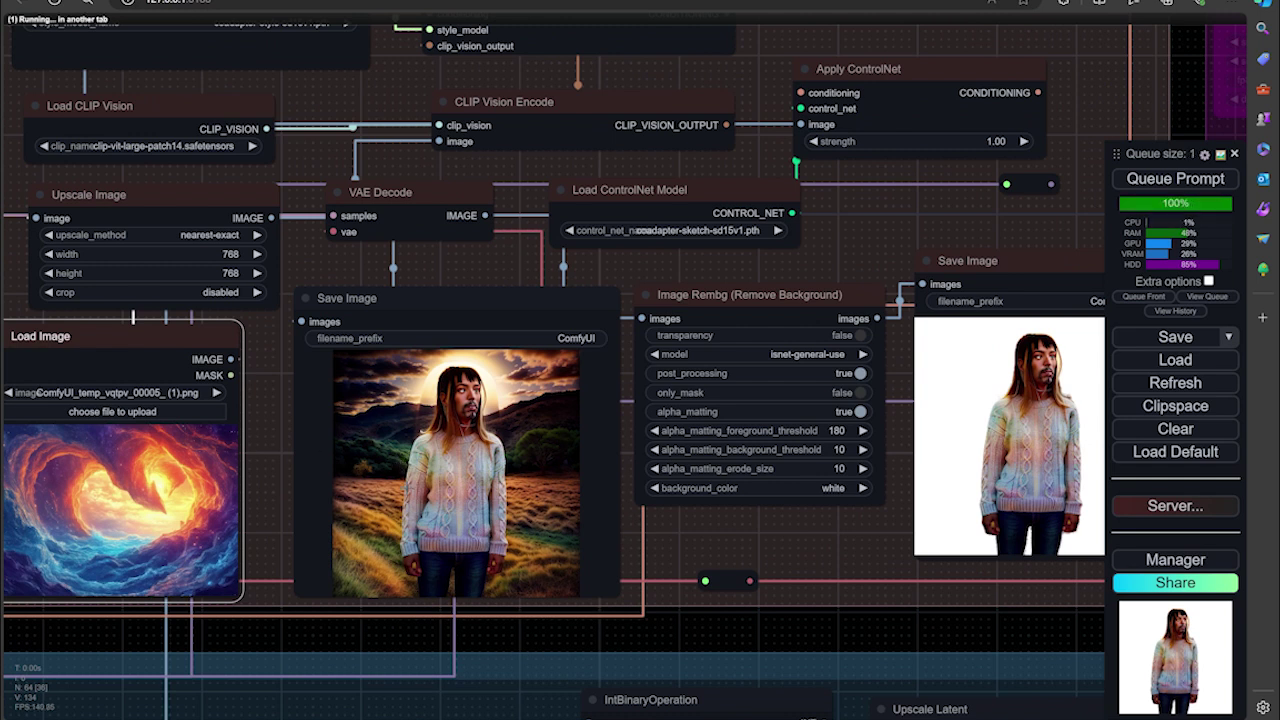
scroll(620, 497, "down", 4)
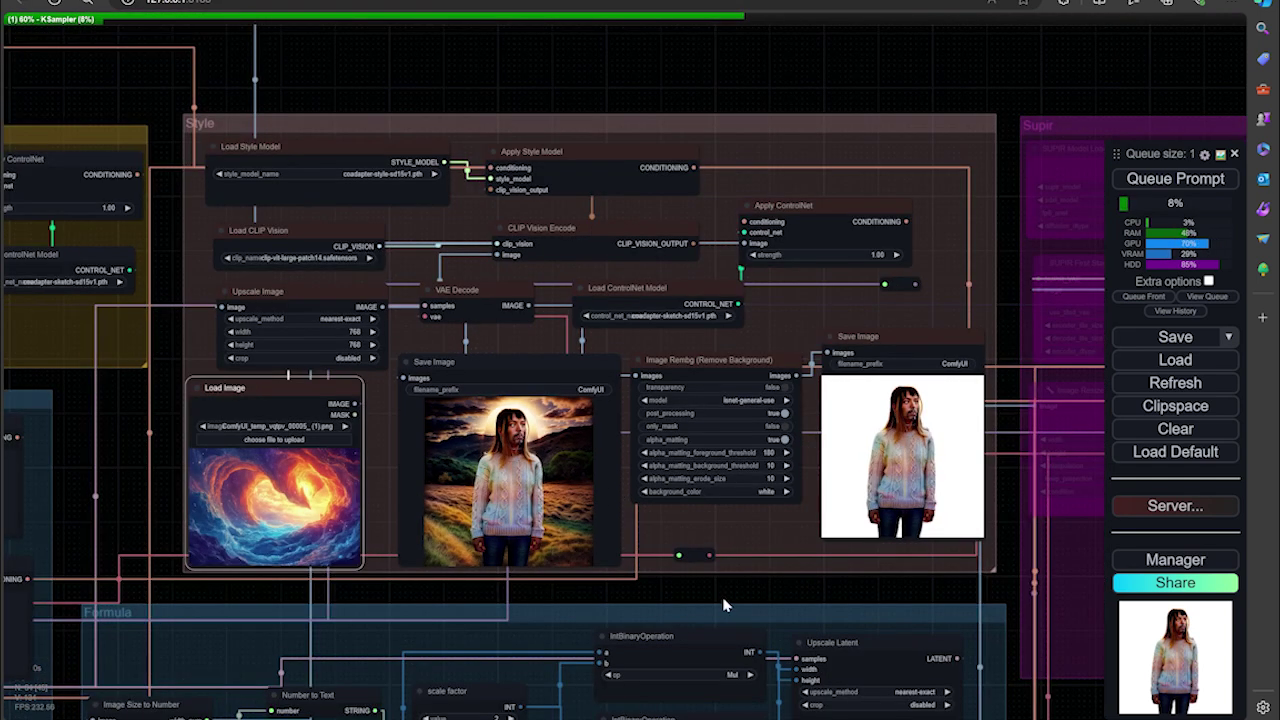
left_click_drag(734, 594, 829, 583)
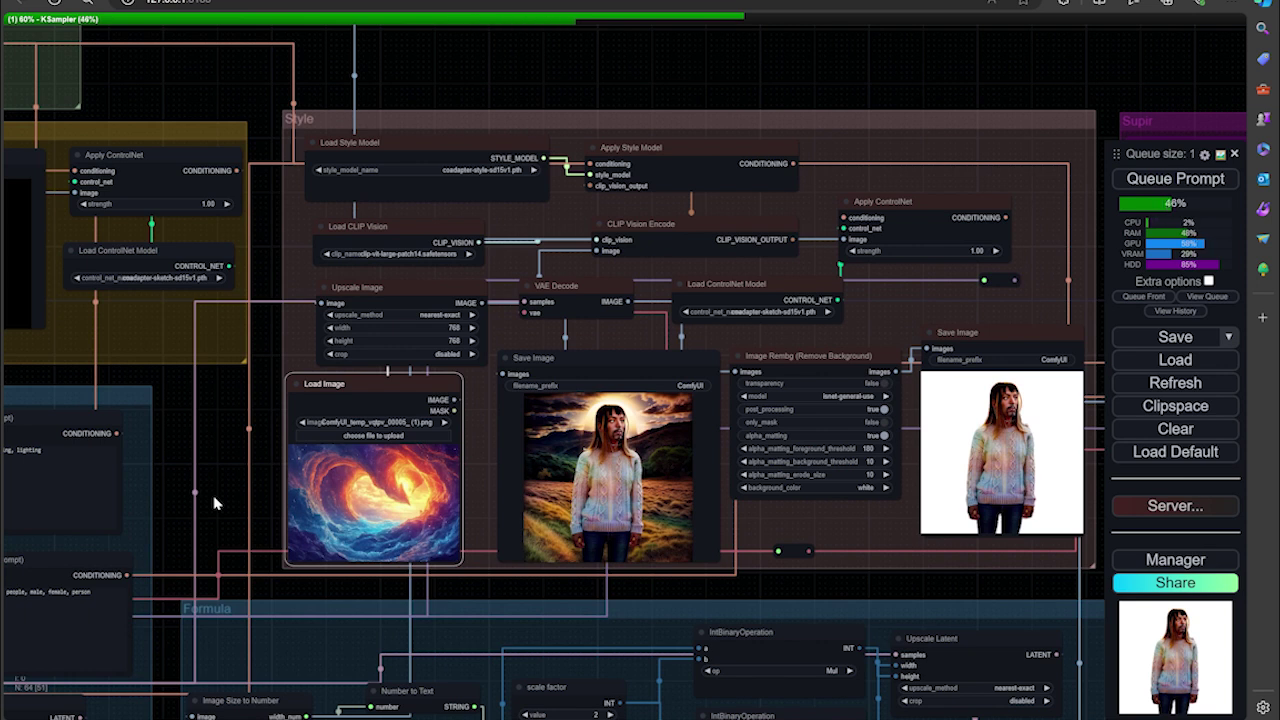
left_click_drag(213, 503, 165, 481)
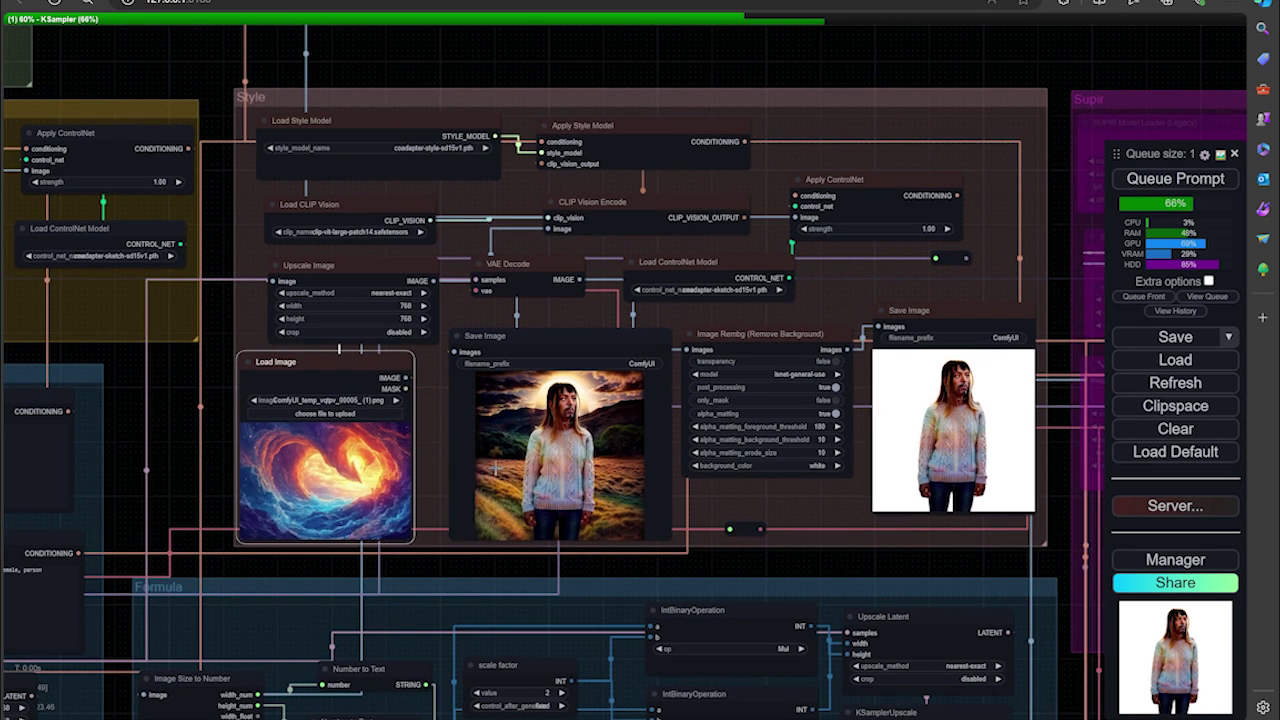
Examine the newly generated robe image and its white-background version from Image Rembg.
scroll(593, 467, "up", 5)
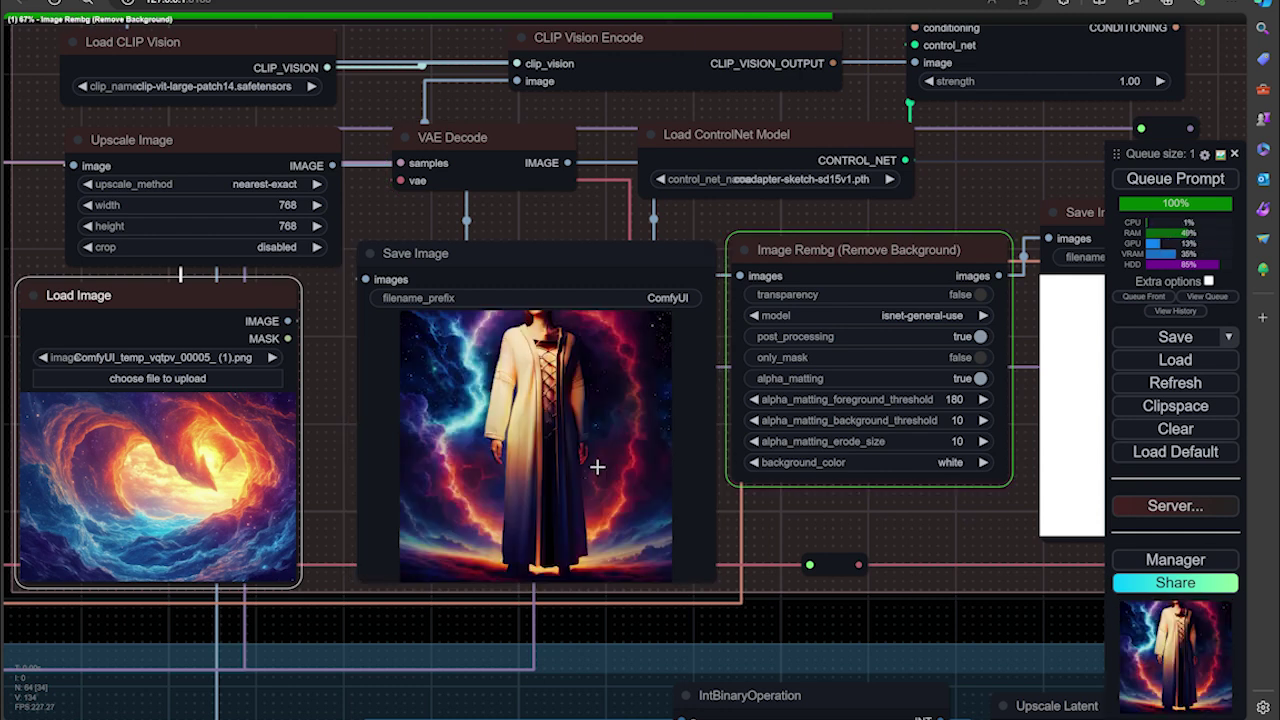
scroll(597, 467, "up", 5)
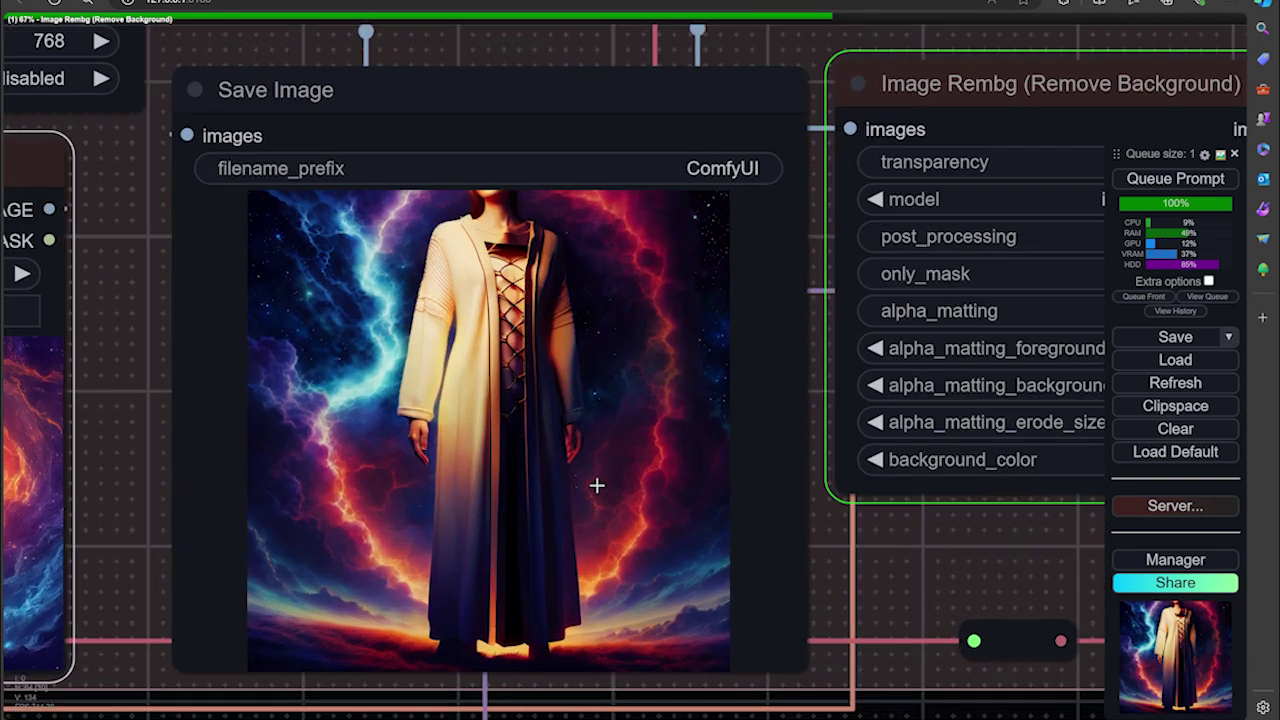
scroll(575, 469, "down", 4)
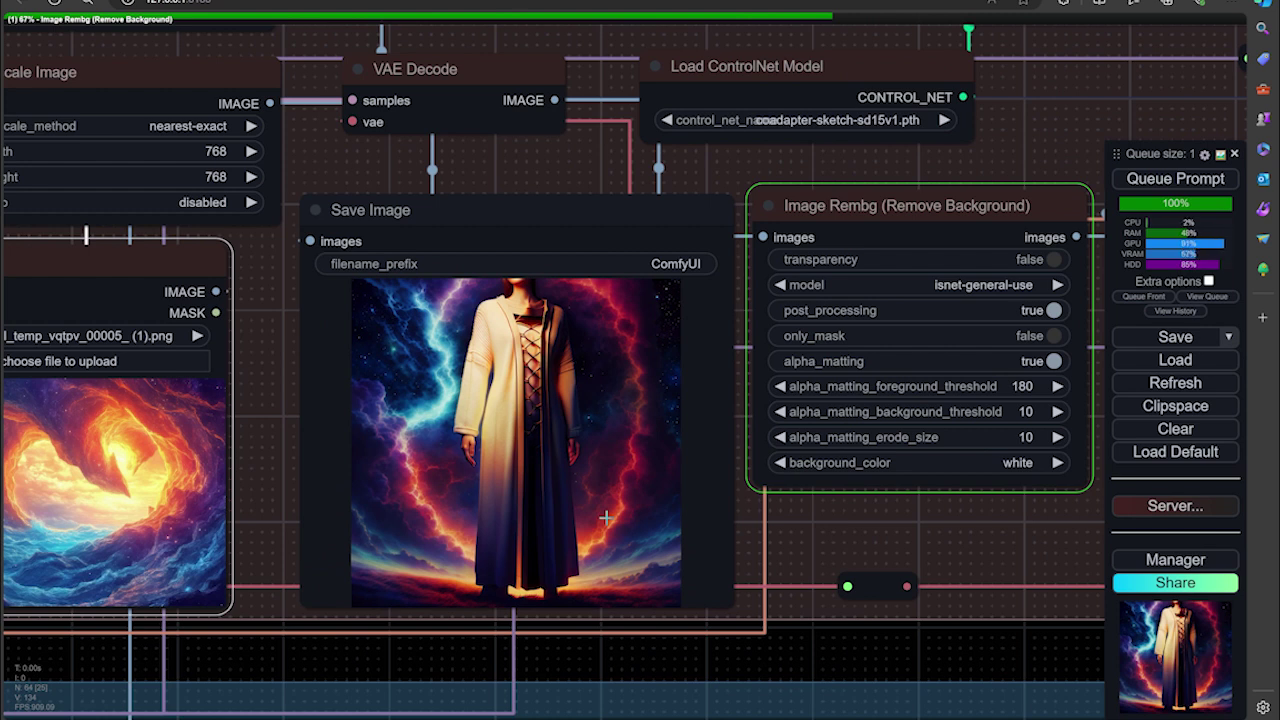
scroll(541, 467, "down", 3)
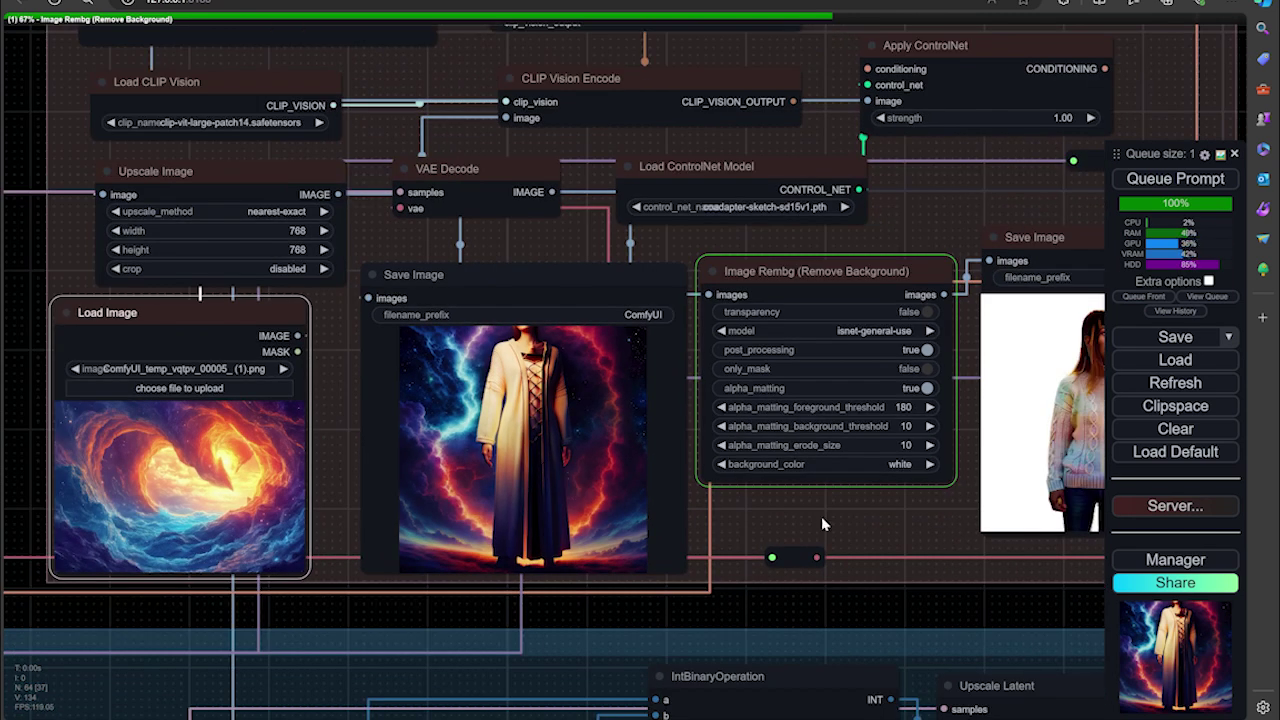
scroll(769, 409, "up", 5)
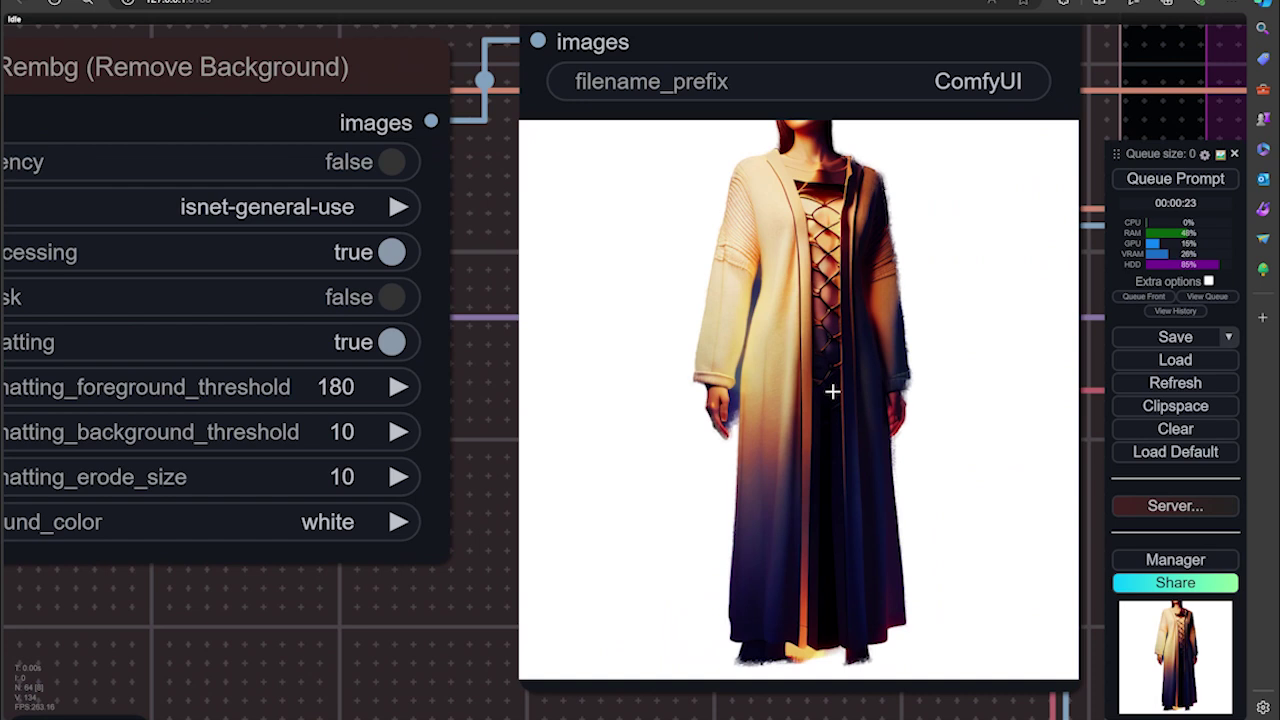
scroll(829, 389, "down", 4)
left_click_drag(572, 635, 960, 626)
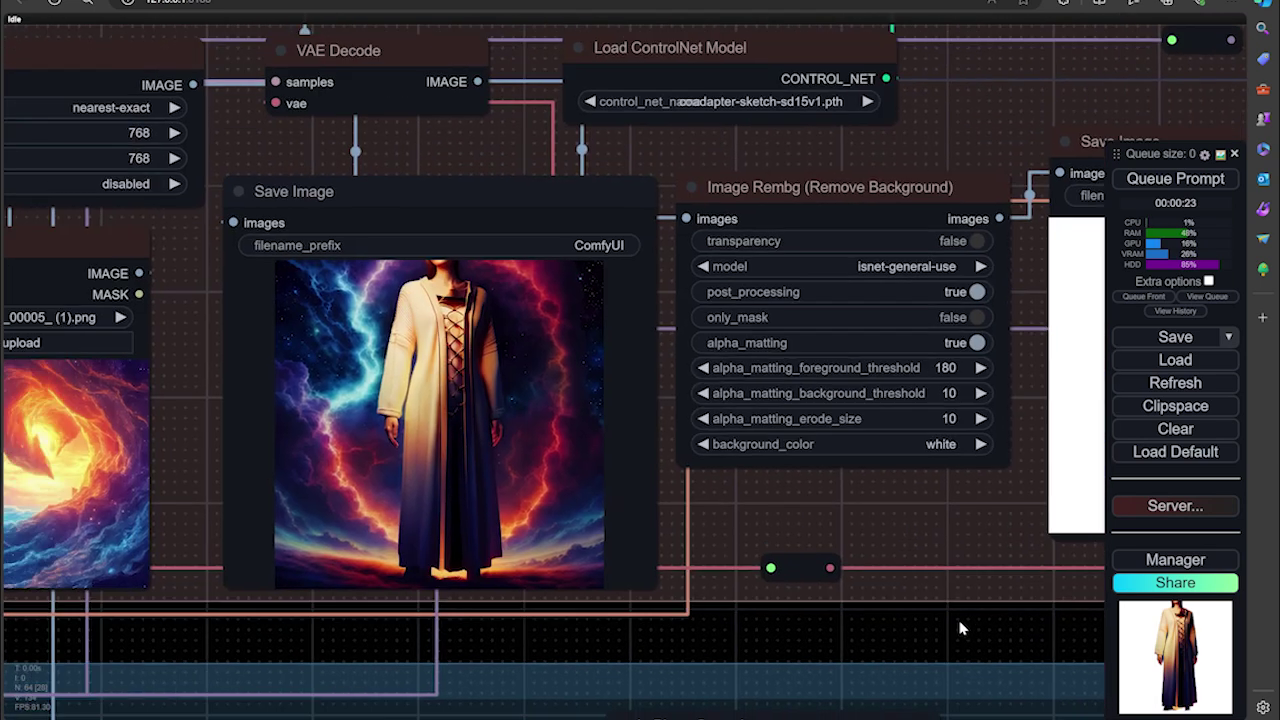
Browse the Downloads folder for another Style reference image, then close the file chooser without loading one.
left_click_drag(440, 620, 686, 630)
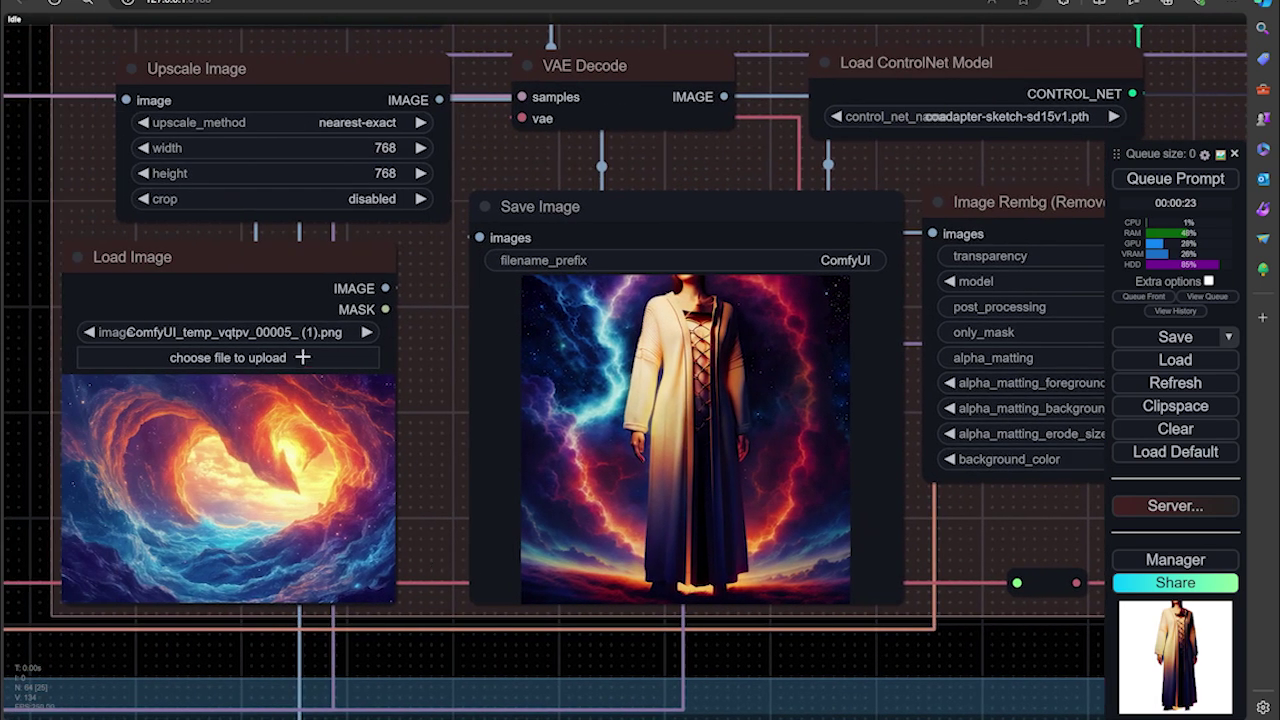
left_click(302, 362)
scroll(452, 204, "down", 5)
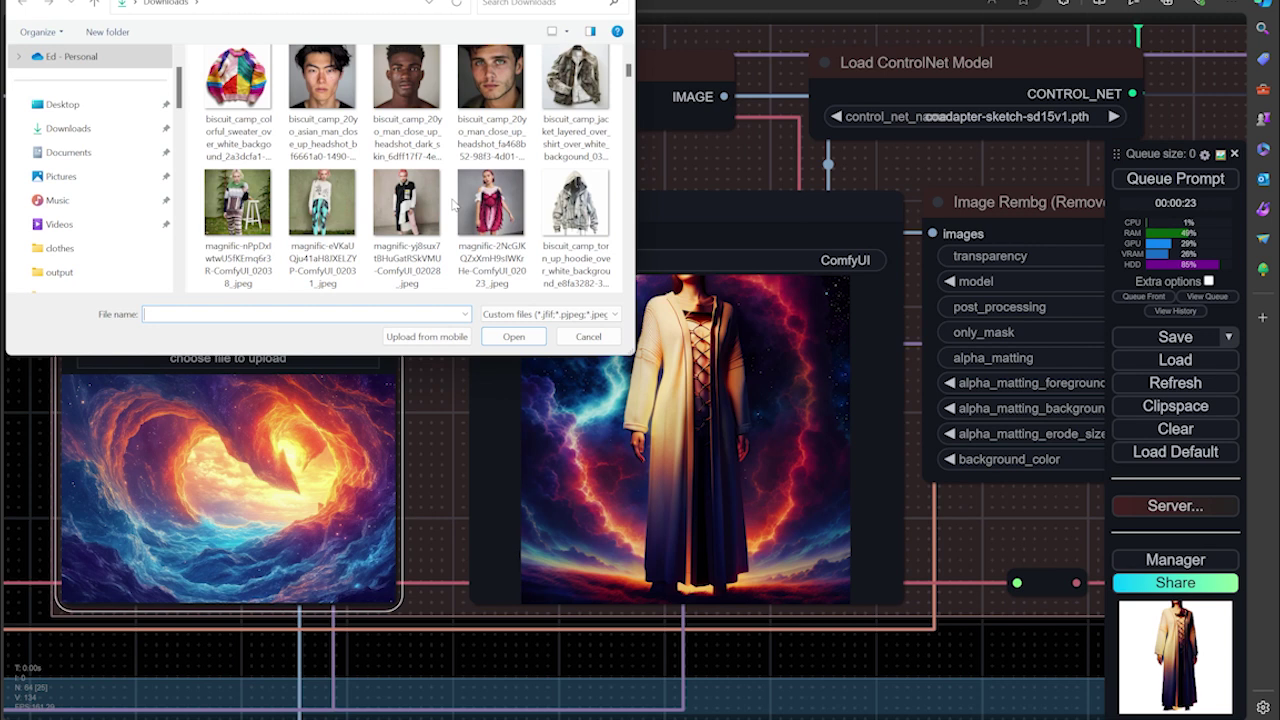
scroll(452, 204, "down", 3)
scroll(430, 204, "down", 5)
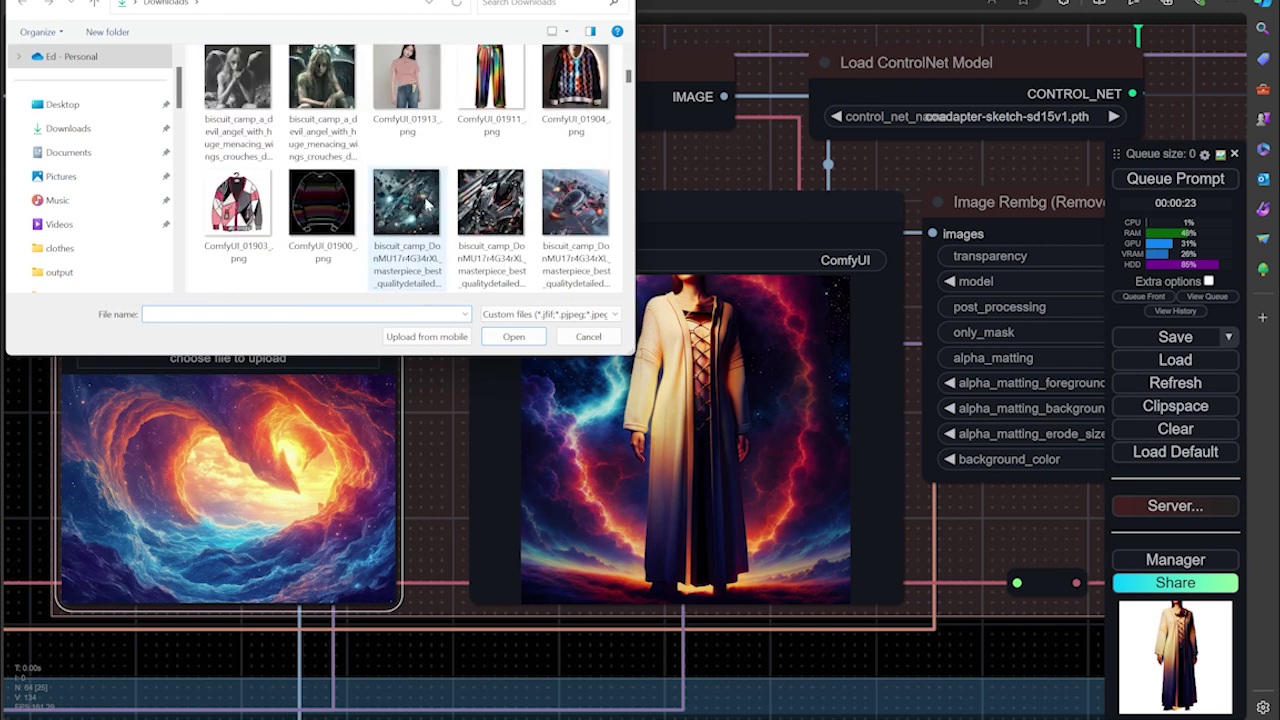
scroll(378, 196, "up", 8)
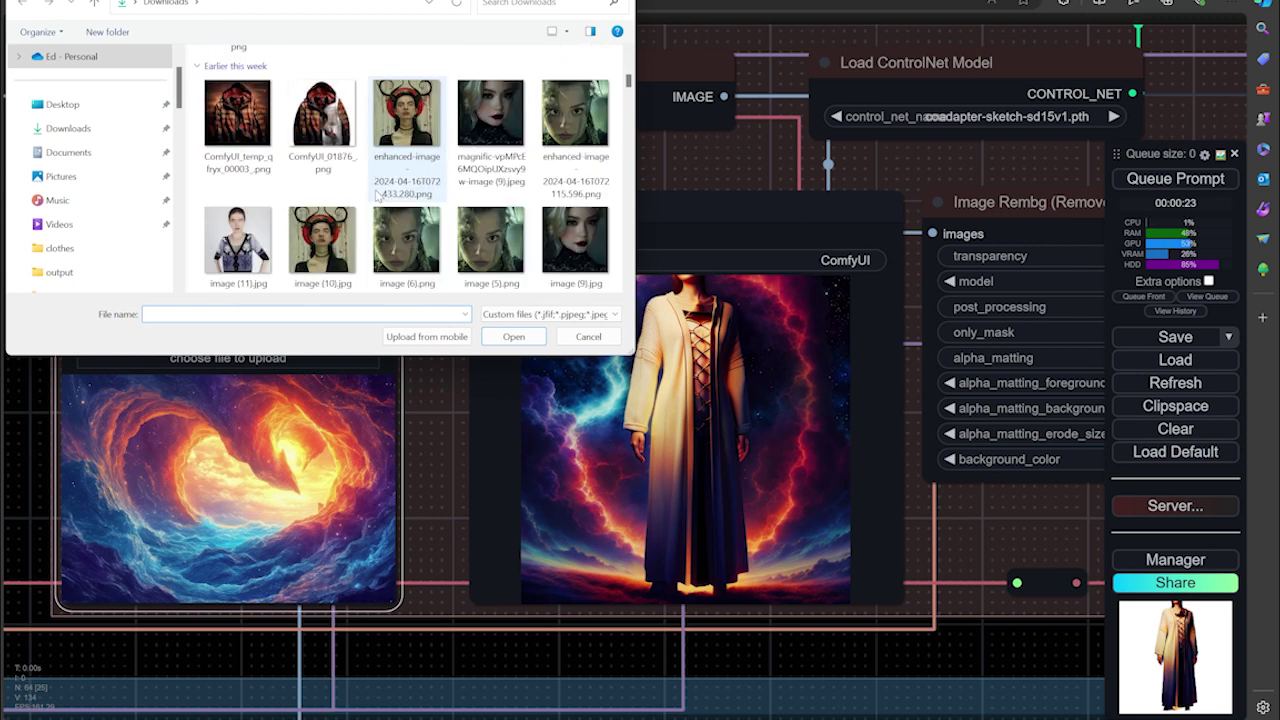
scroll(12, 110, "up", 5)
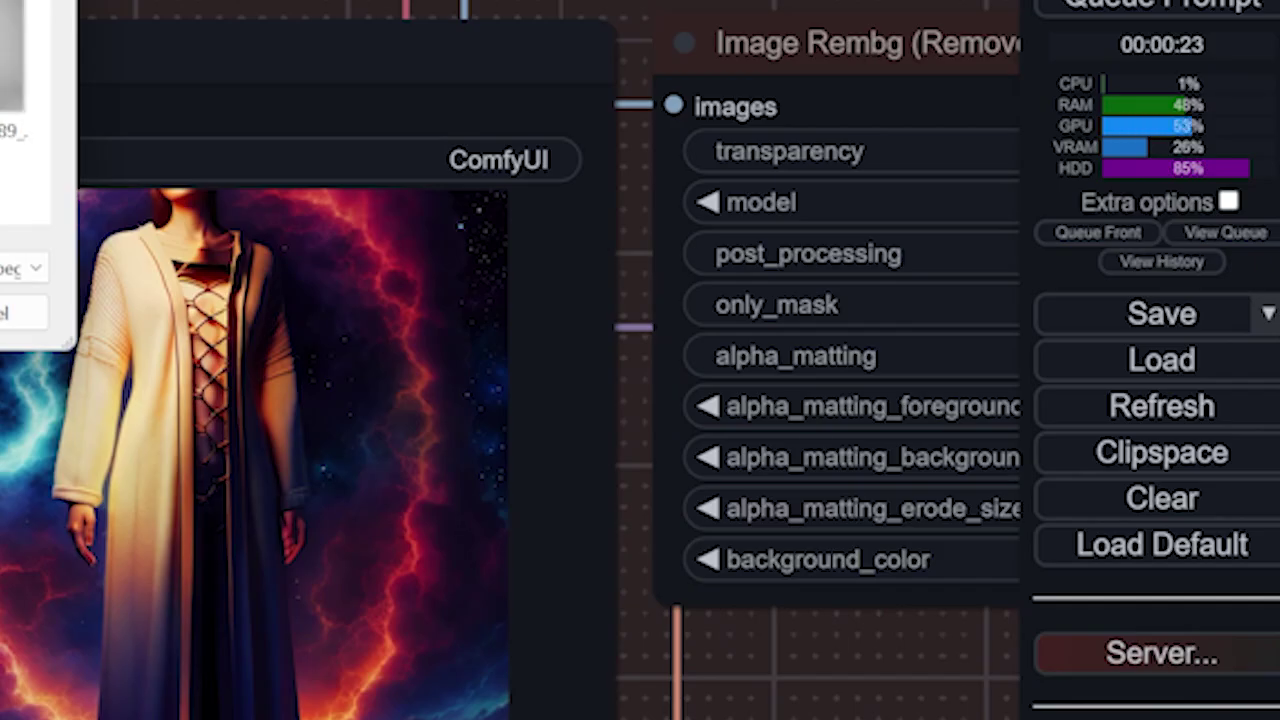
scroll(12, 110, "up", 5)
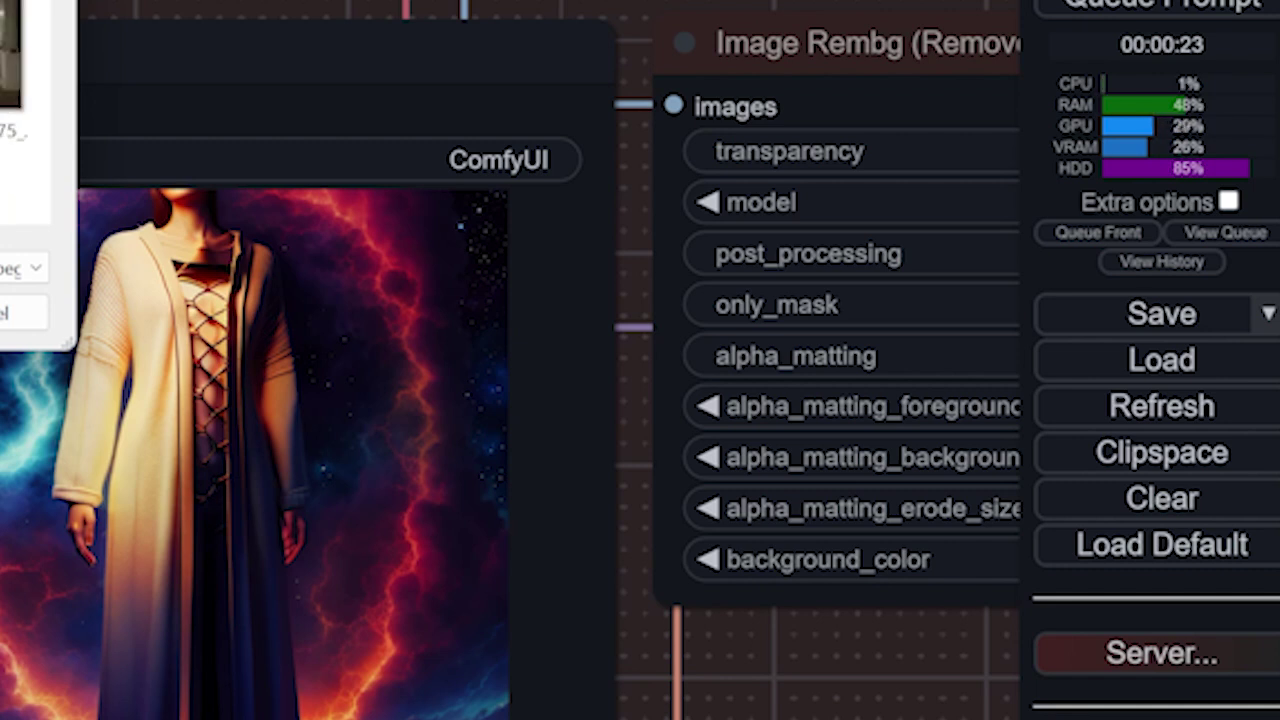
scroll(12, 110, "up", 5)
scroll(12, 110, "up", 2)
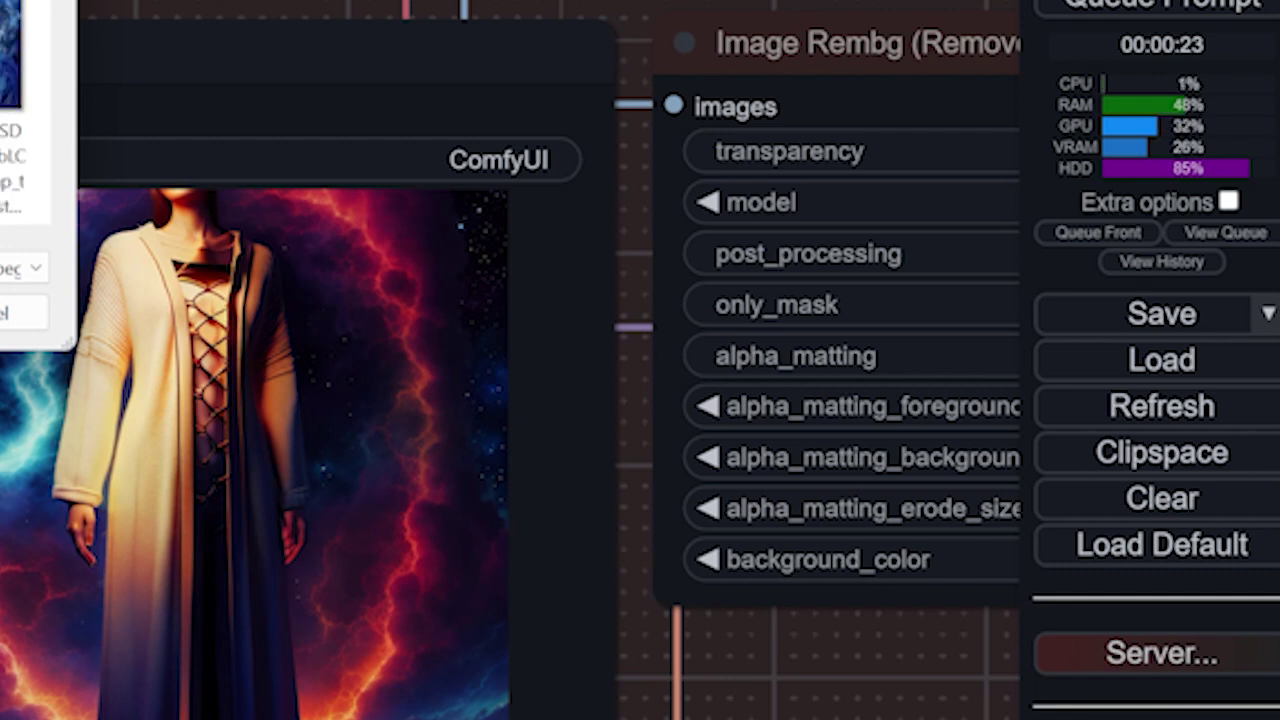
scroll(12, 110, "up", 4)
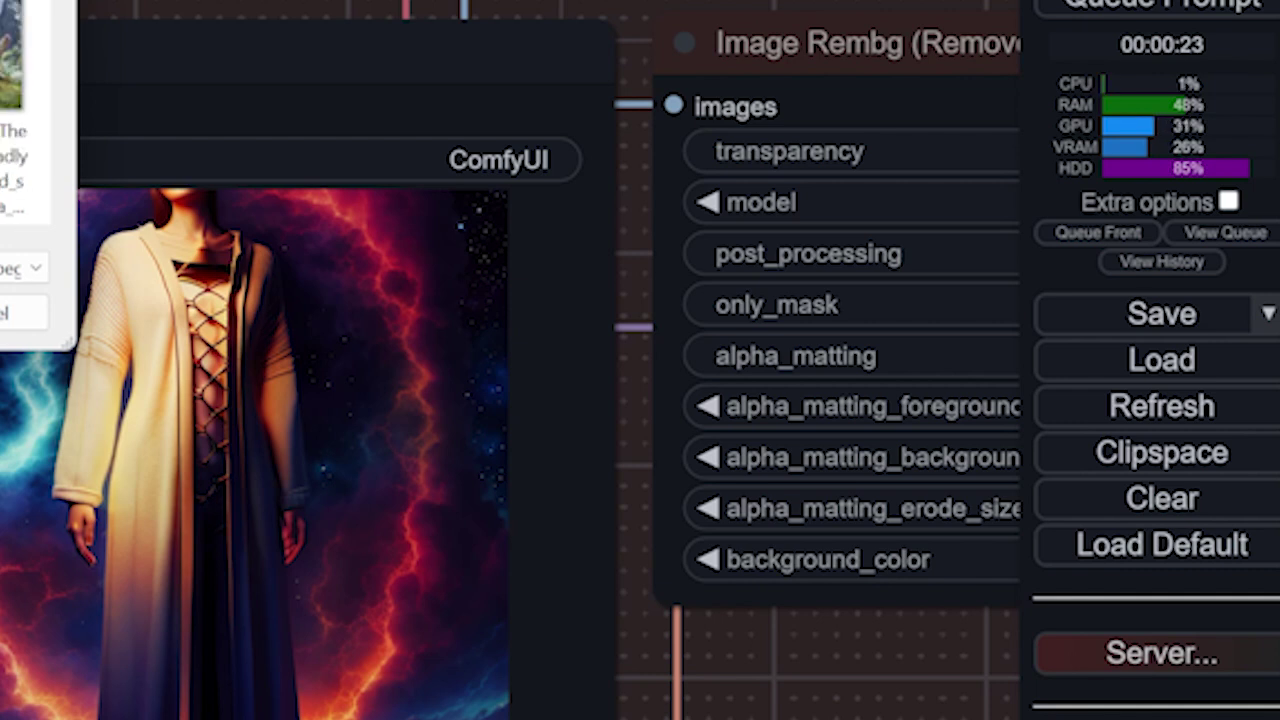
scroll(12, 110, "up", 4)
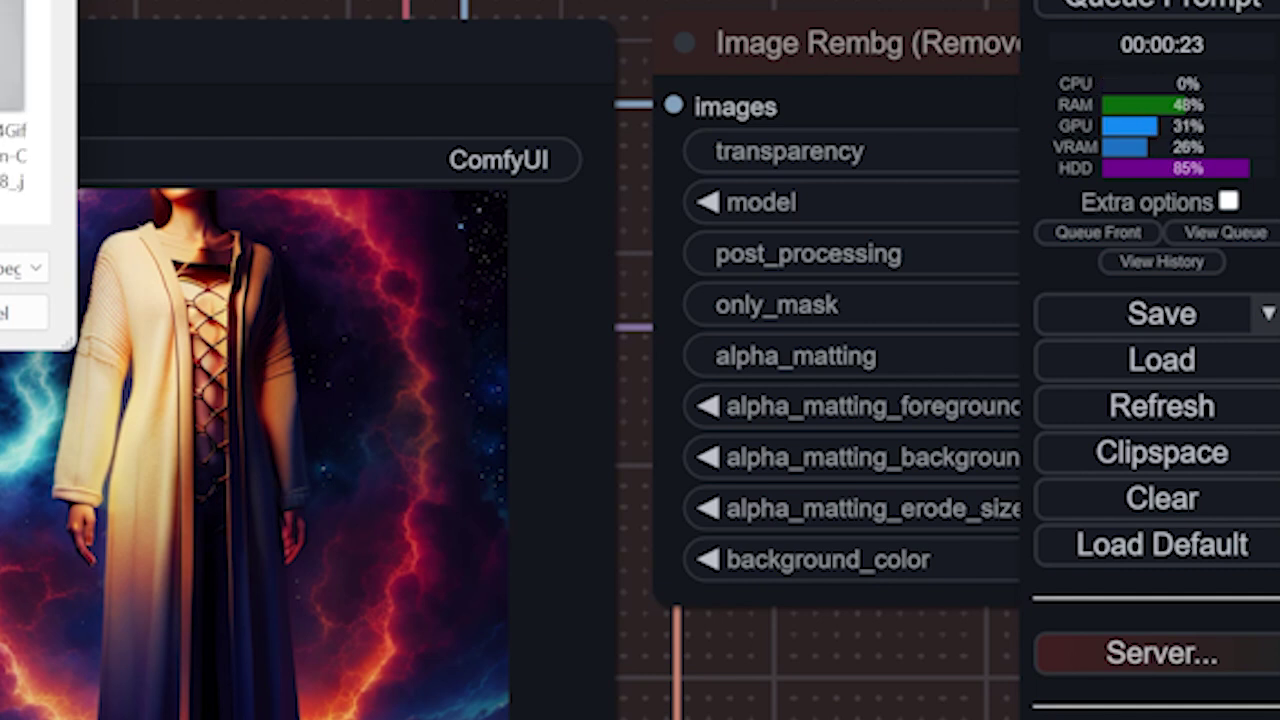
left_click(20, 314)
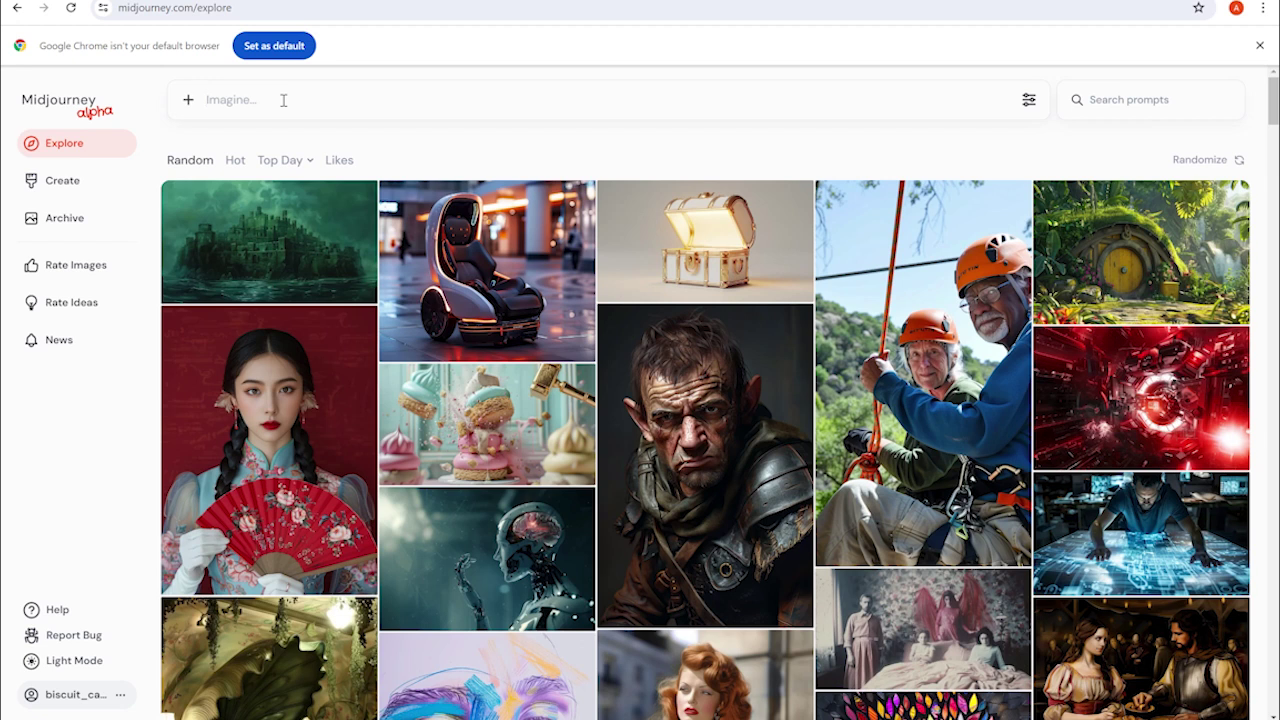
In Midjourney, generate images from the prompt "colorful pattern for dress" and open the symmetrical floral pattern on a white ground.
type("mon")
key("BackSpace")
key("BackSpace")
key("BackSpace")
type("c")
type("n")
key("Return")
left_click(92, 174)
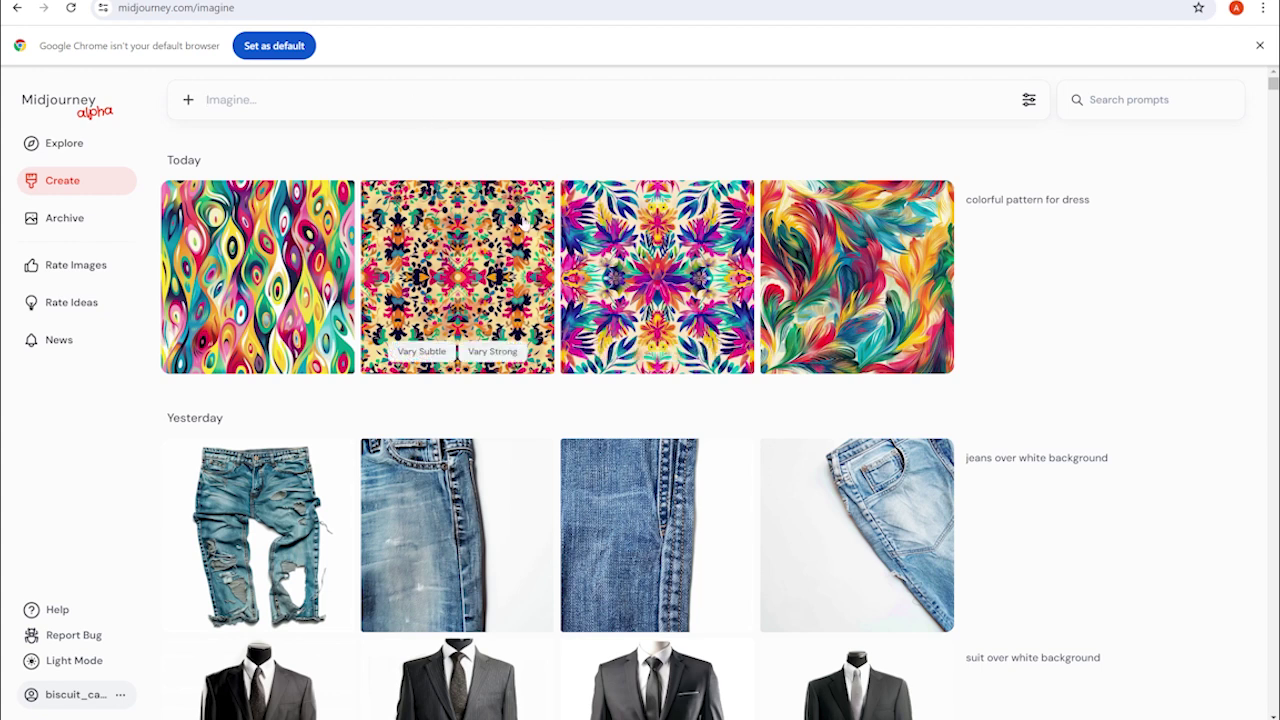
left_click(695, 285)
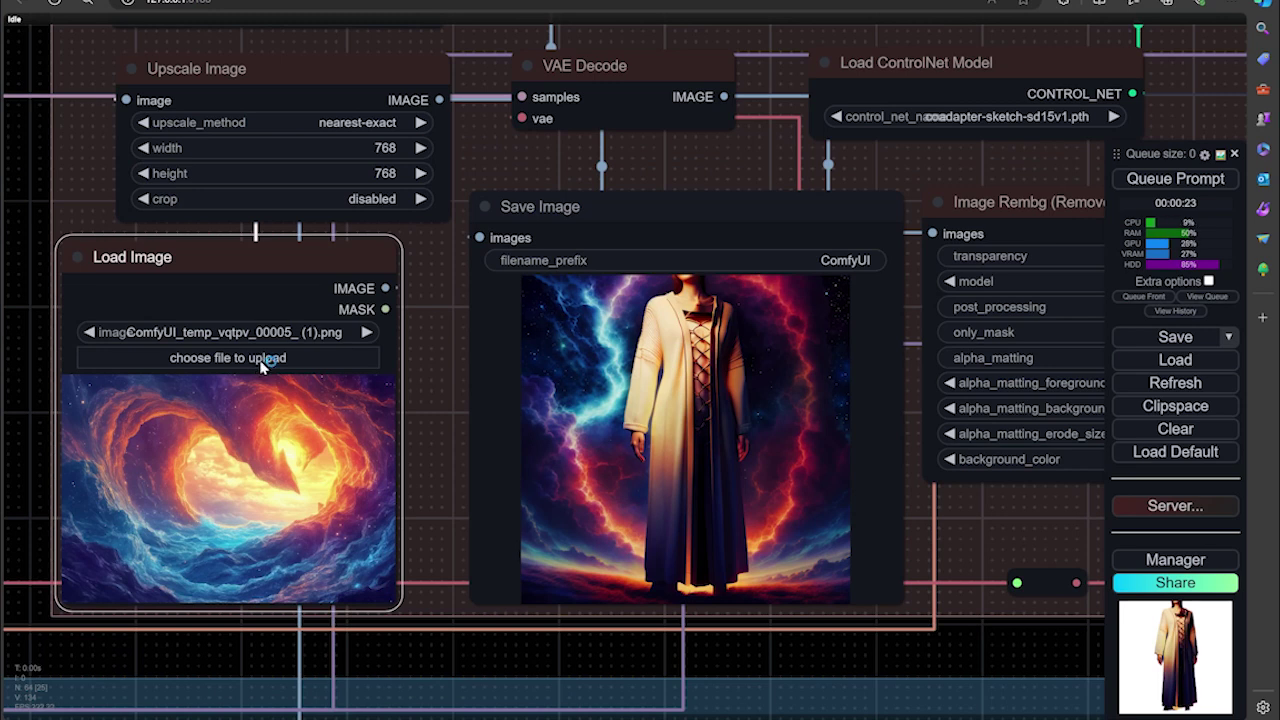
Load the colorful_pattern_for_dress image from Downloads into the Style group's Load Image node.
left_click(262, 360)
left_click(237, 125)
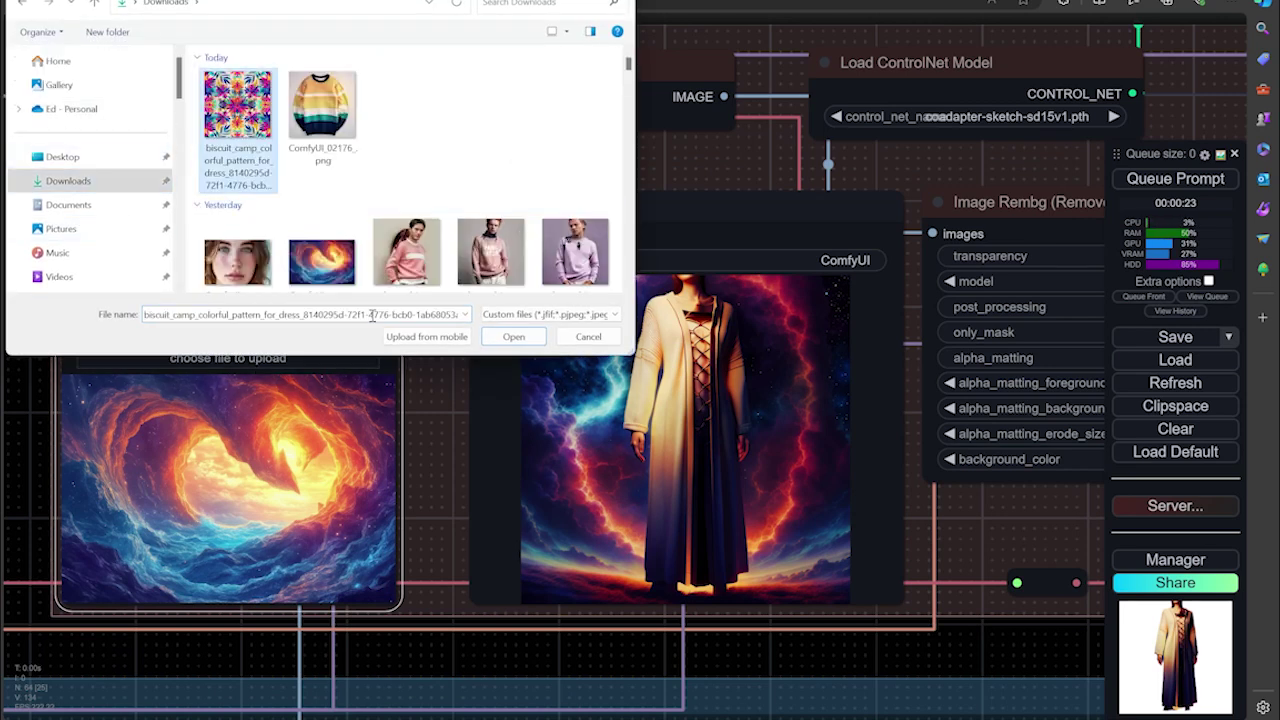
left_click(513, 337)
Queue the workflow with the floral pattern style image and check the sketch preview and text prompts.
scroll(470, 400, "down", 1)
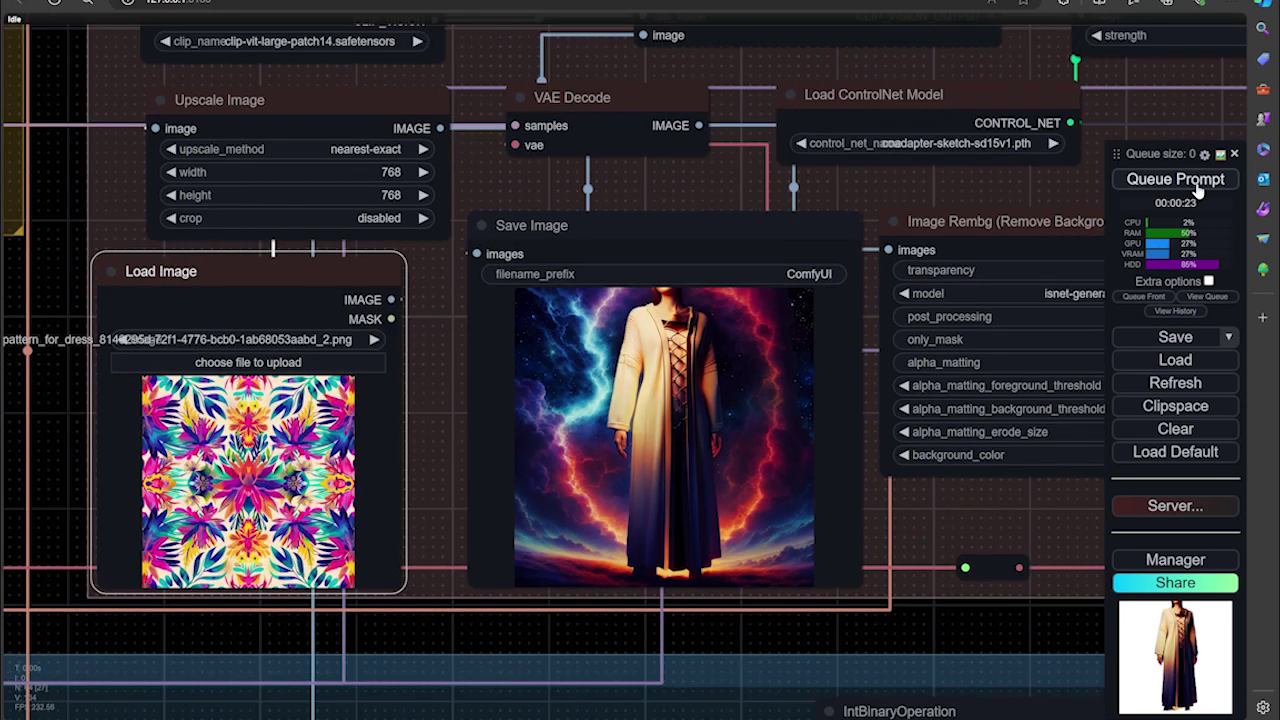
scroll(430, 414, "down", 3)
key("ctrl+Return")
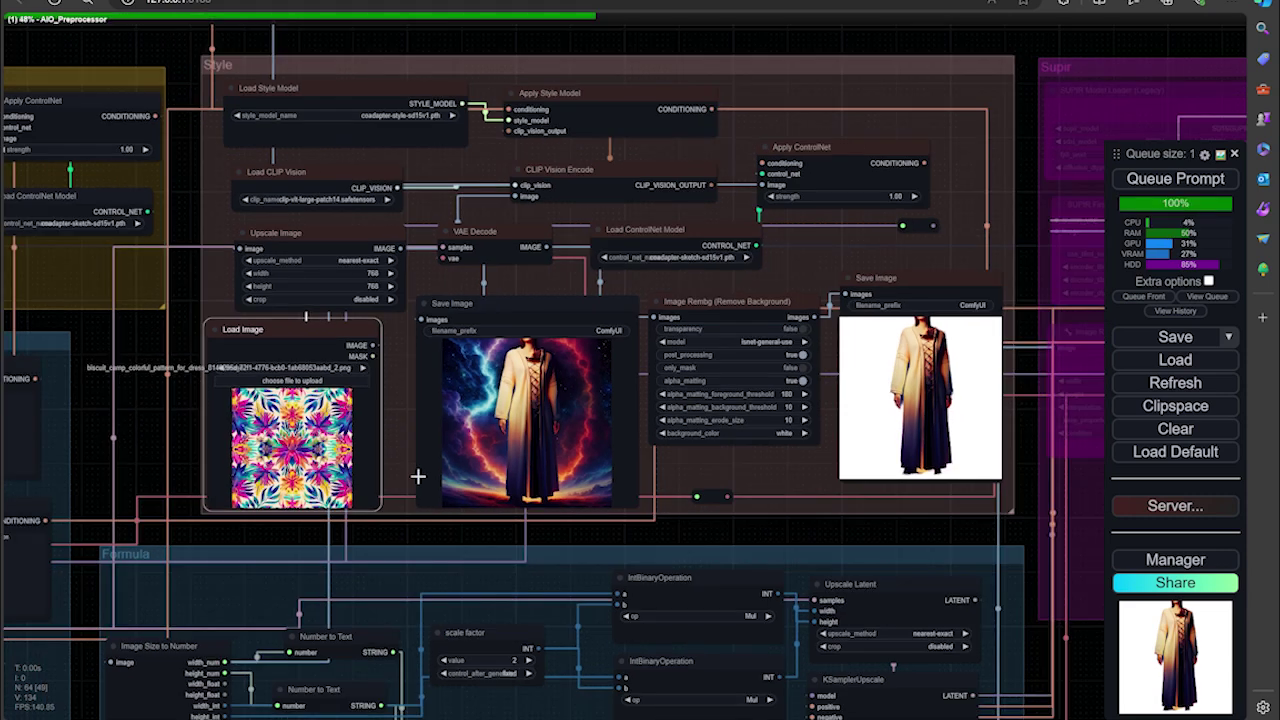
left_click_drag(147, 451, 600, 545)
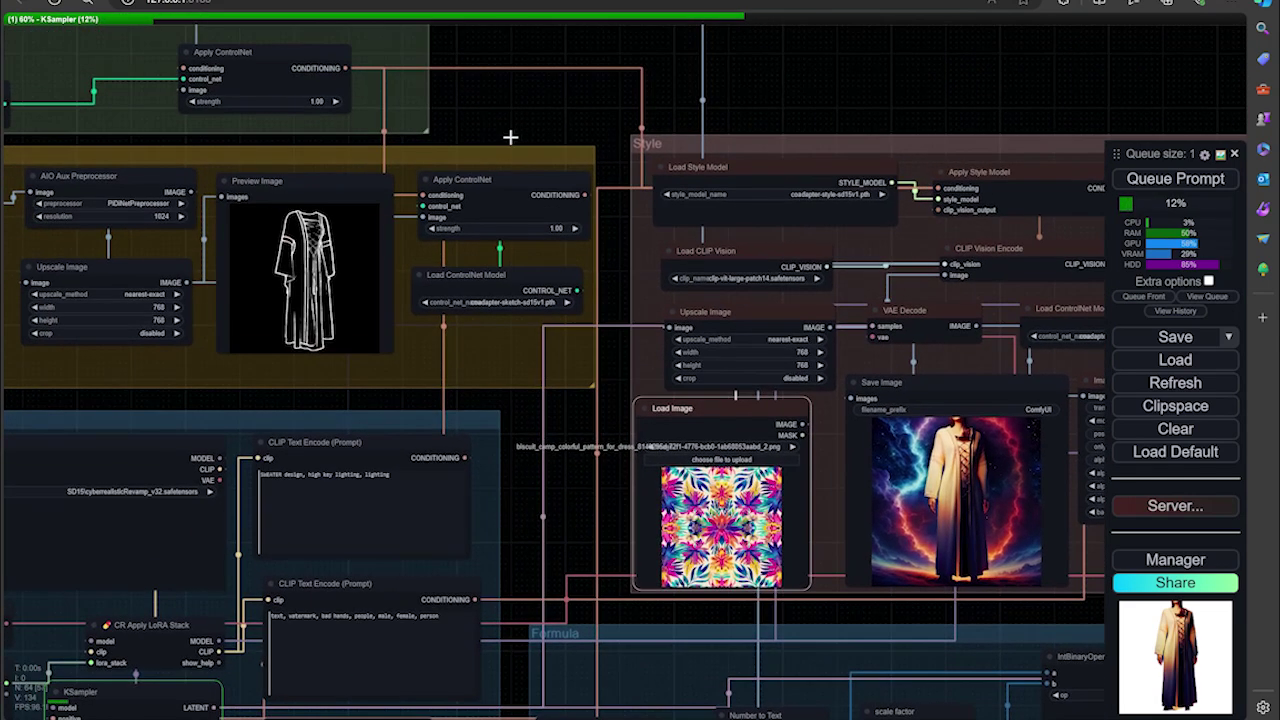
left_click_drag(518, 116, 476, 400)
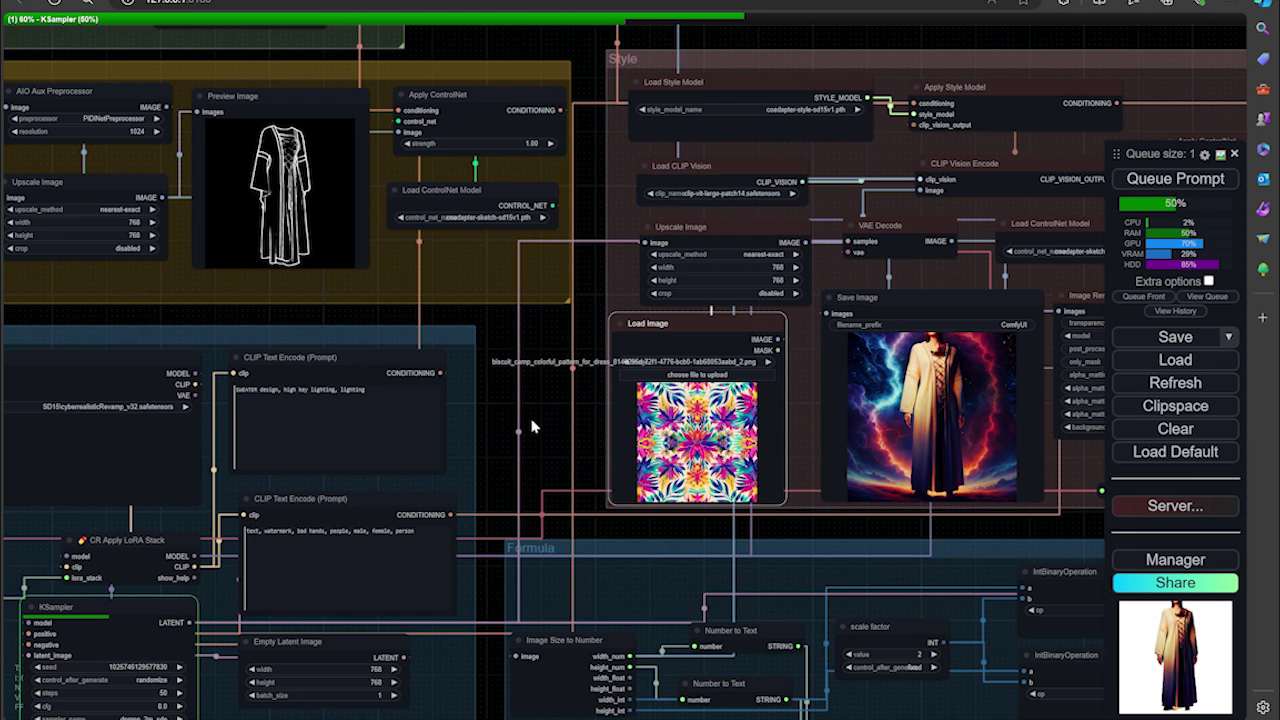
left_click_drag(295, 386, 405, 388)
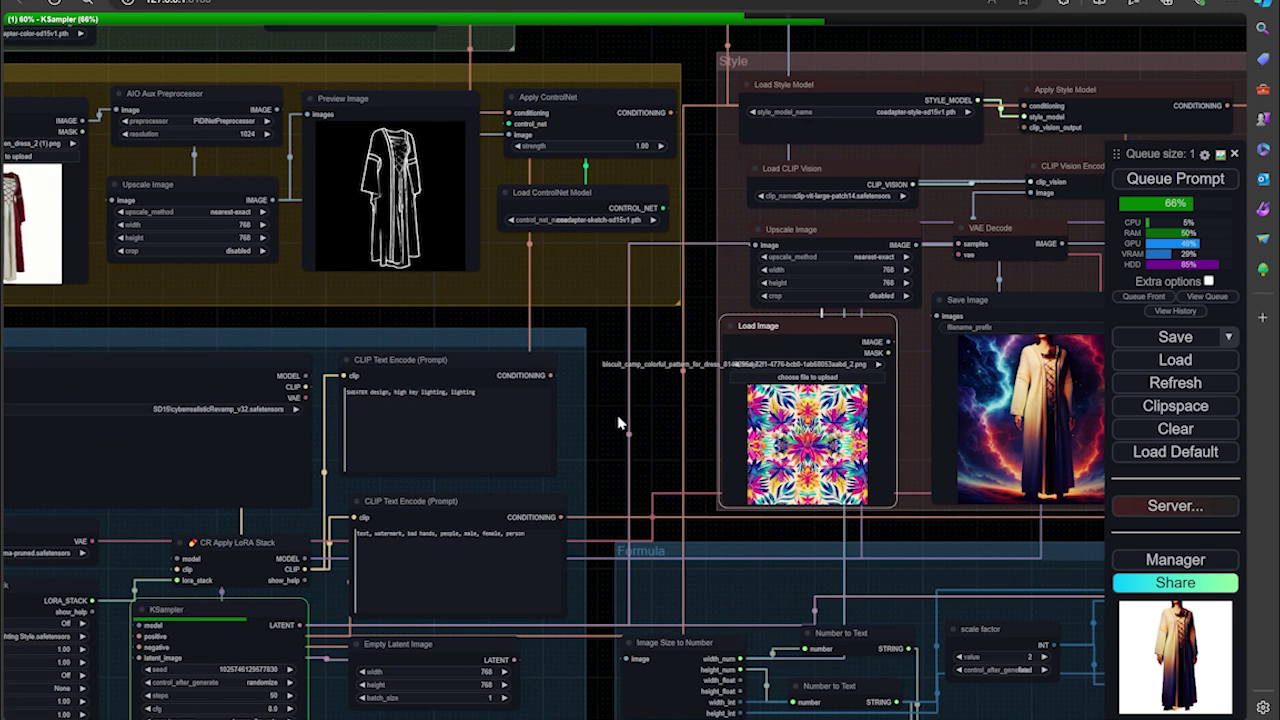
Replace "SWEATER" with "long dress" in the positive prompt so it reads "long dress design, high key lighting, lighting".
left_click(390, 412)
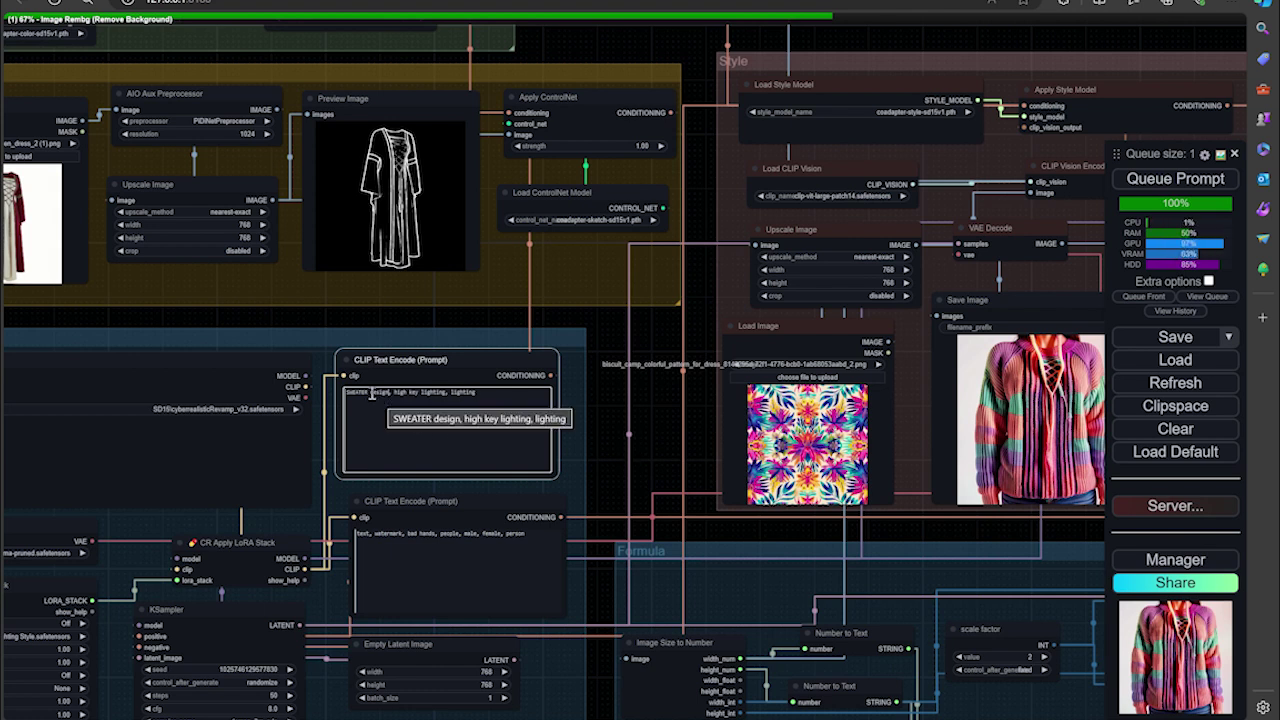
key("BackSpace")
key("BackSpace")
key("BackSpace")
key("BackSpace")
key("BackSpace")
key("BackSpace")
key("BackSpace")
type("long")
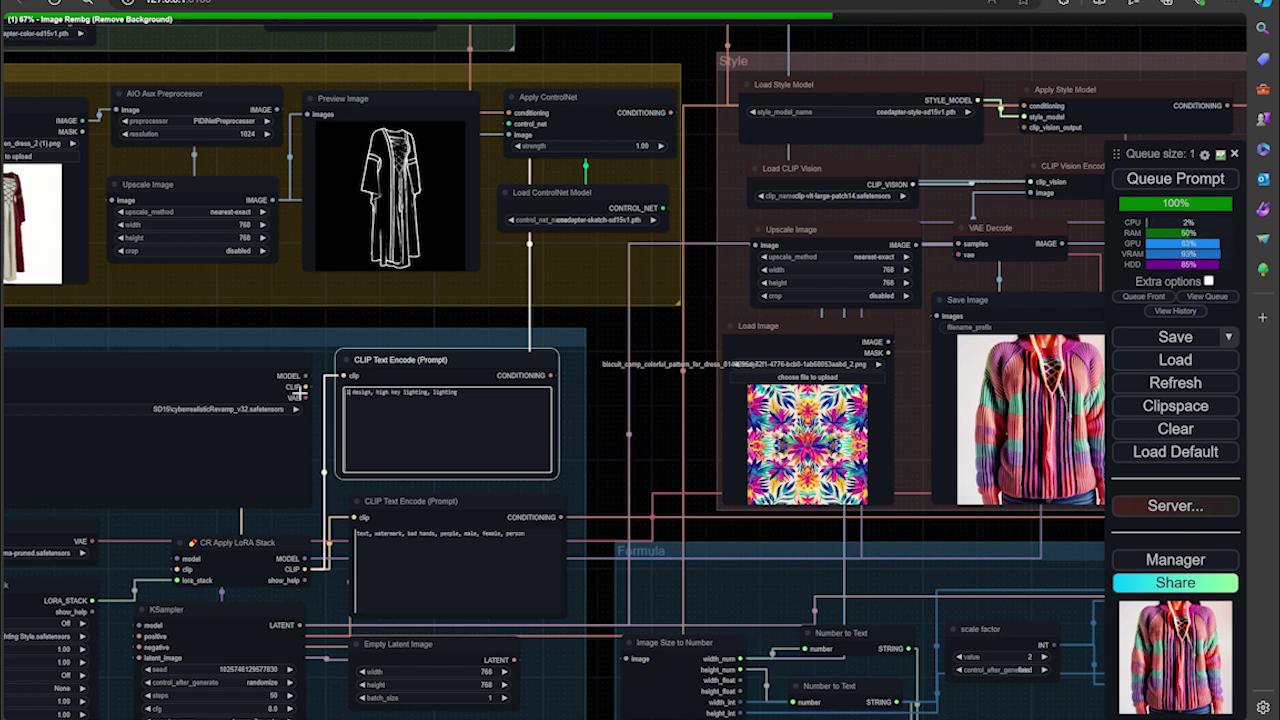
type(" dress")
Queue the workflow with the long dress prompt and inspect the generated dress in the Style group's Save Image node.
left_click(1175, 178)
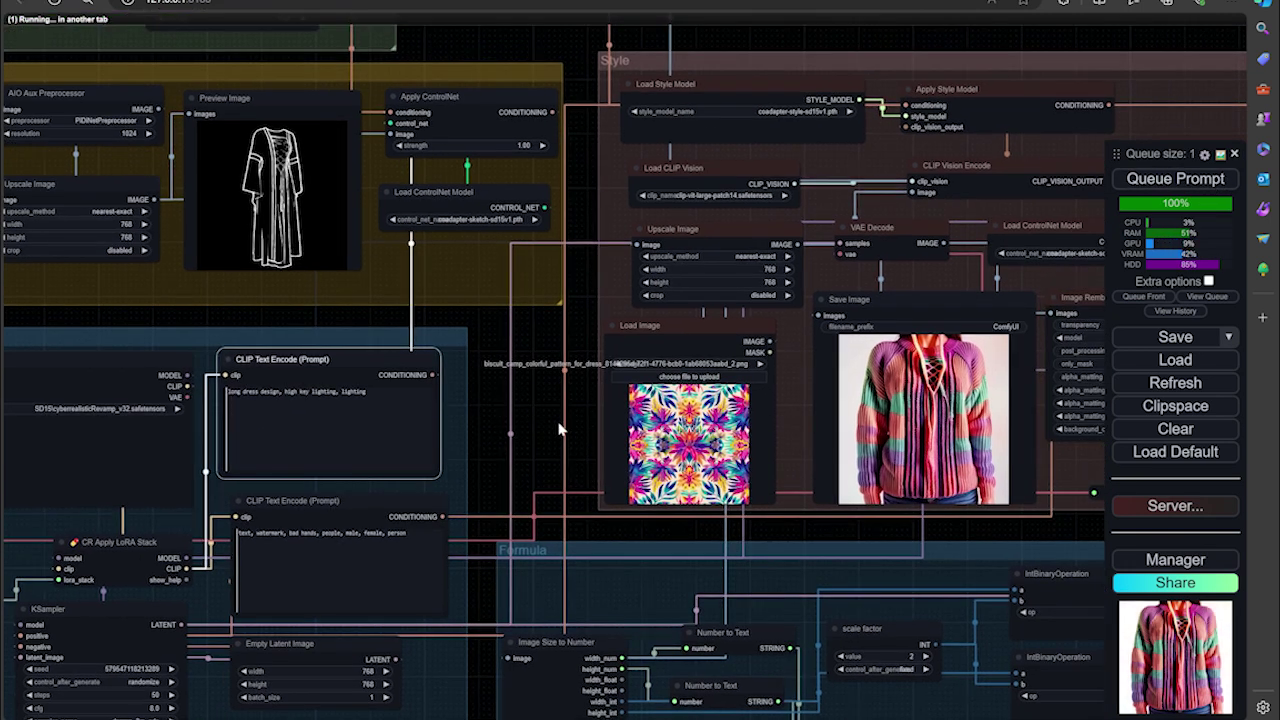
scroll(935, 378, "up", 10)
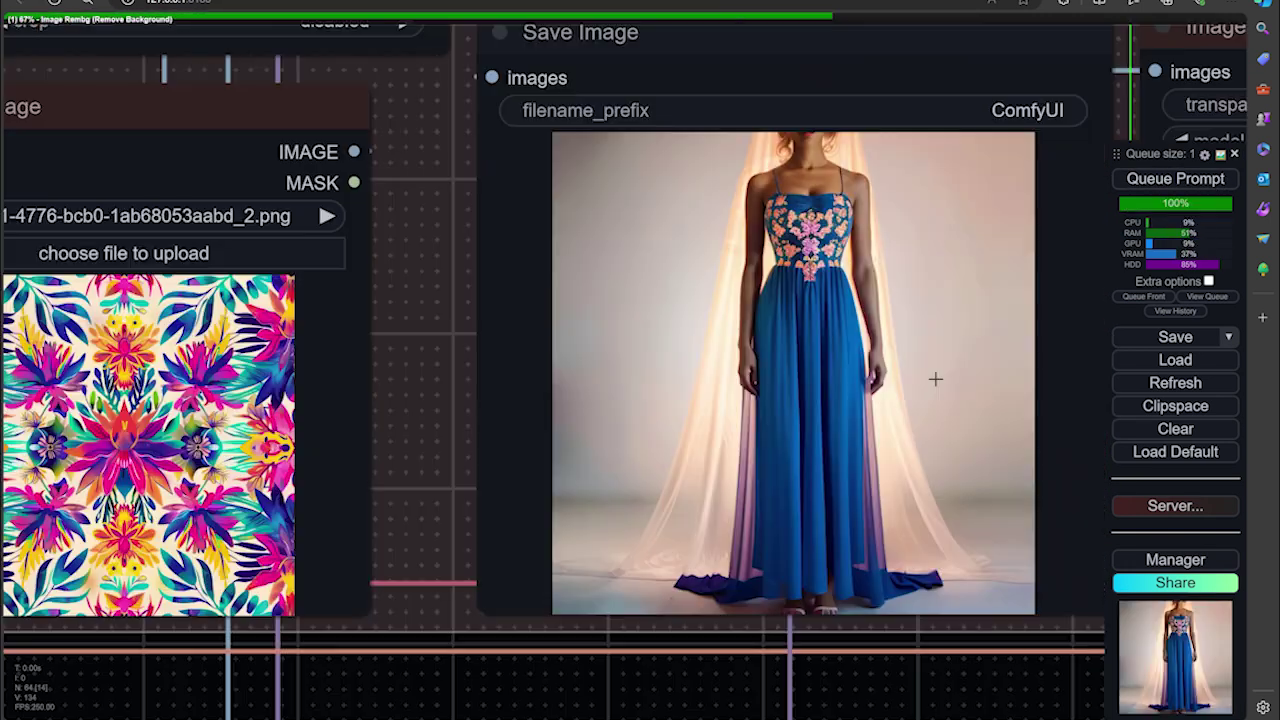
scroll(841, 314, "down", 5)
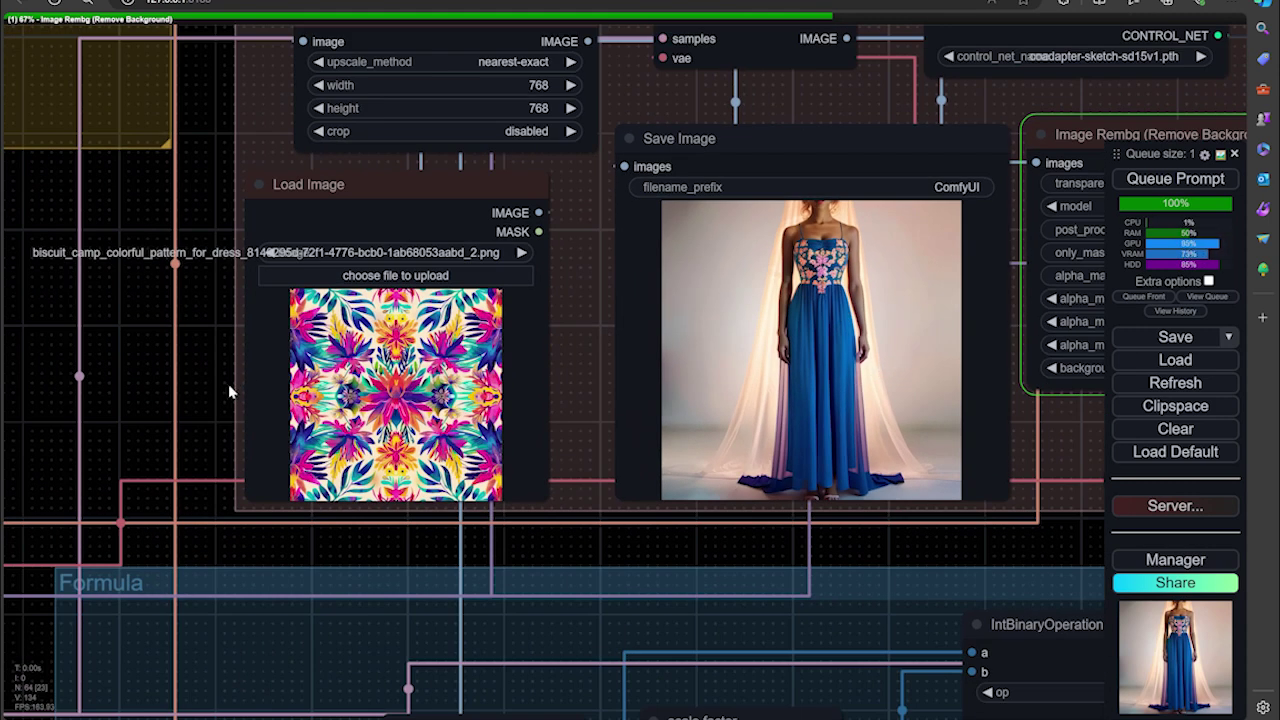
Load the pastel hoodie image women_top_12 (3).png into the Sketch group's Load Image node.
left_click_drag(195, 387, 117, 372)
left_click_drag(926, 431, 1076, 434)
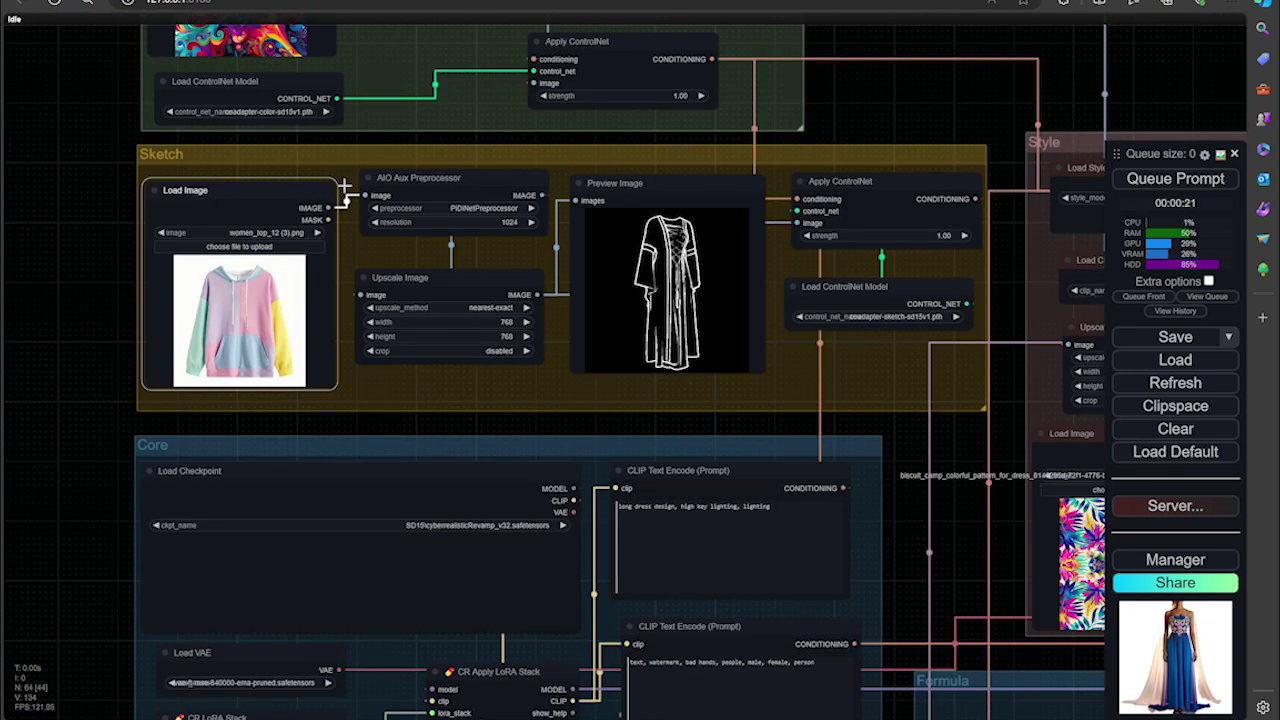
left_click_drag(887, 455, 447, 357)
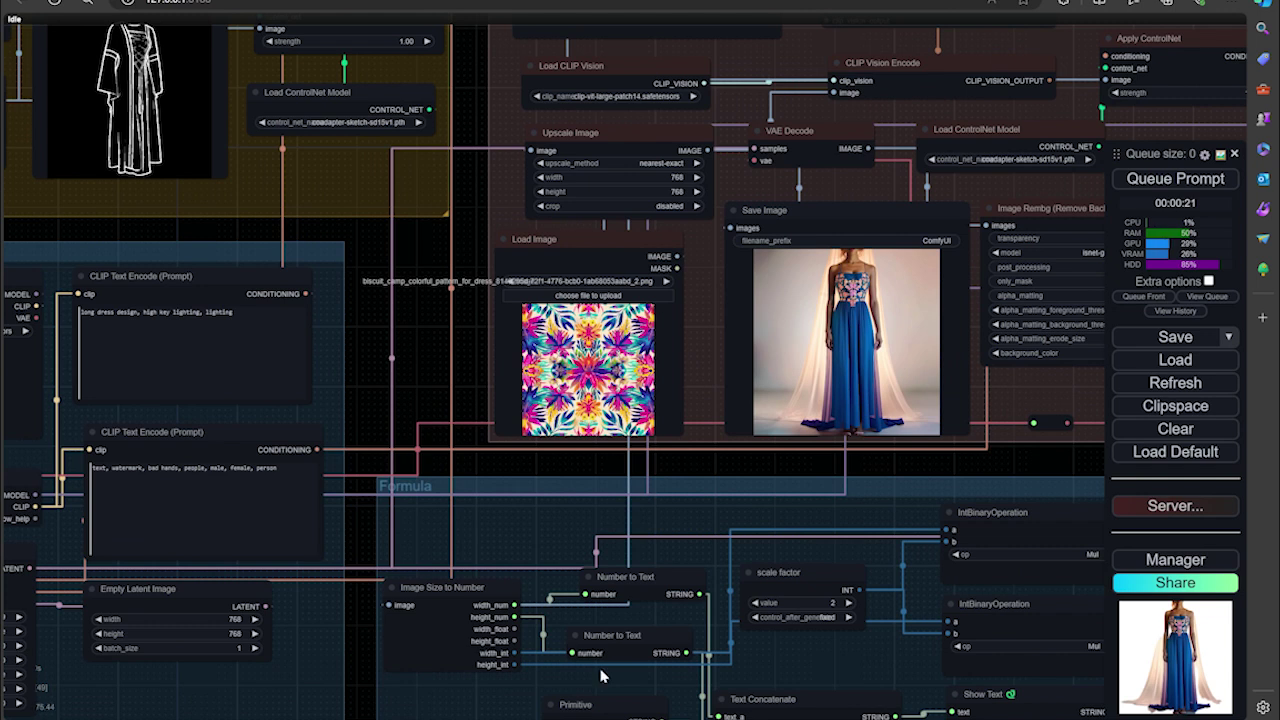
Switch to Midjourney, open the feather-like swirl image from the "colorful pattern for dress" results and download it.
left_click(889, 645)
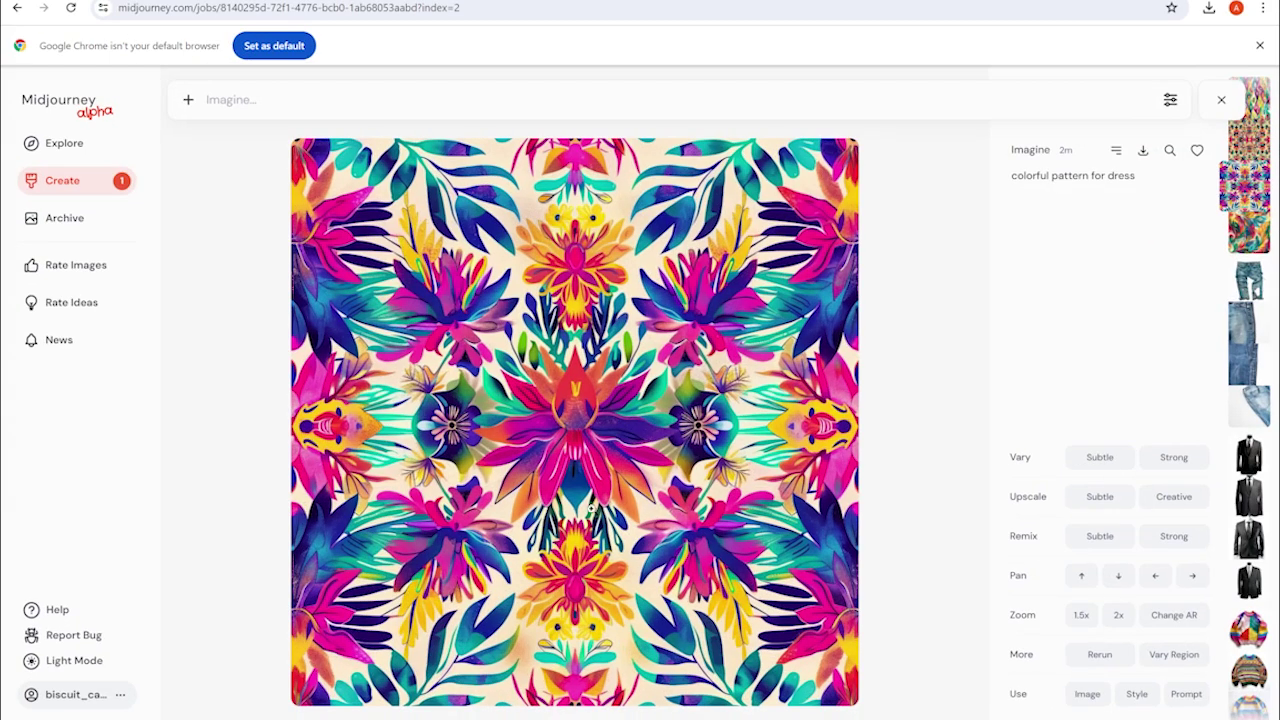
left_click(62, 180)
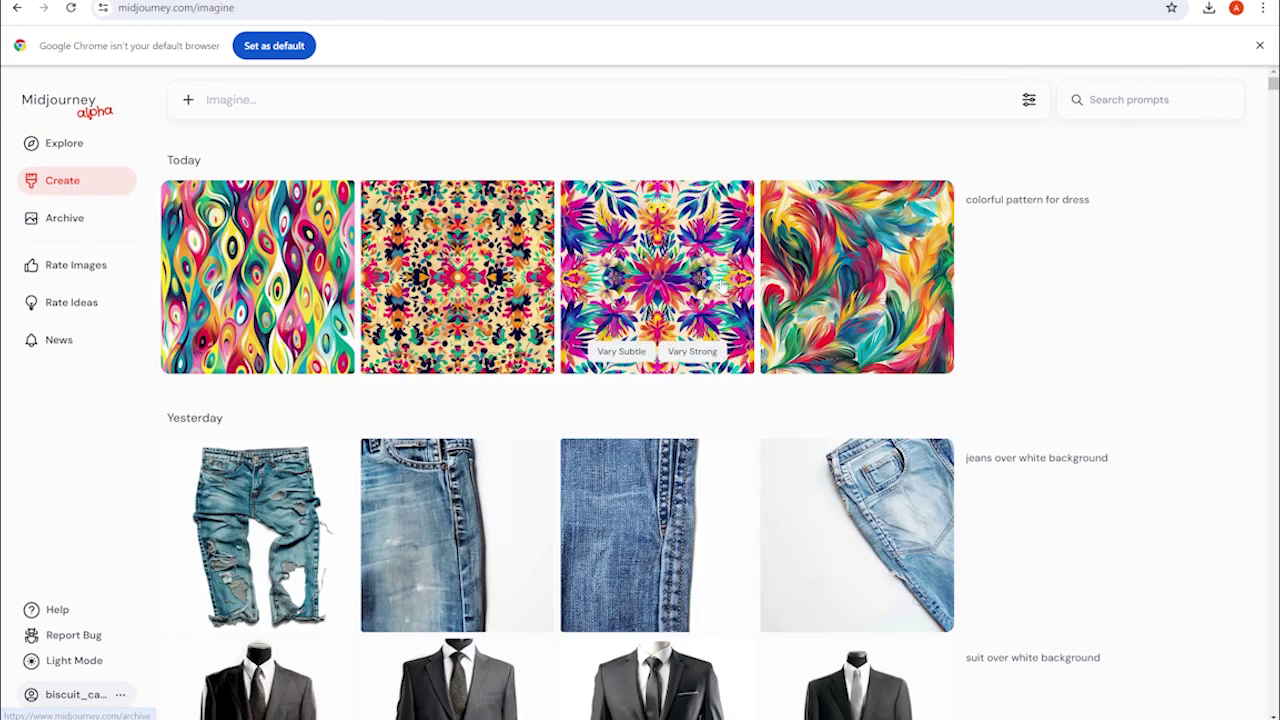
left_click(843, 270)
left_click(1143, 150)
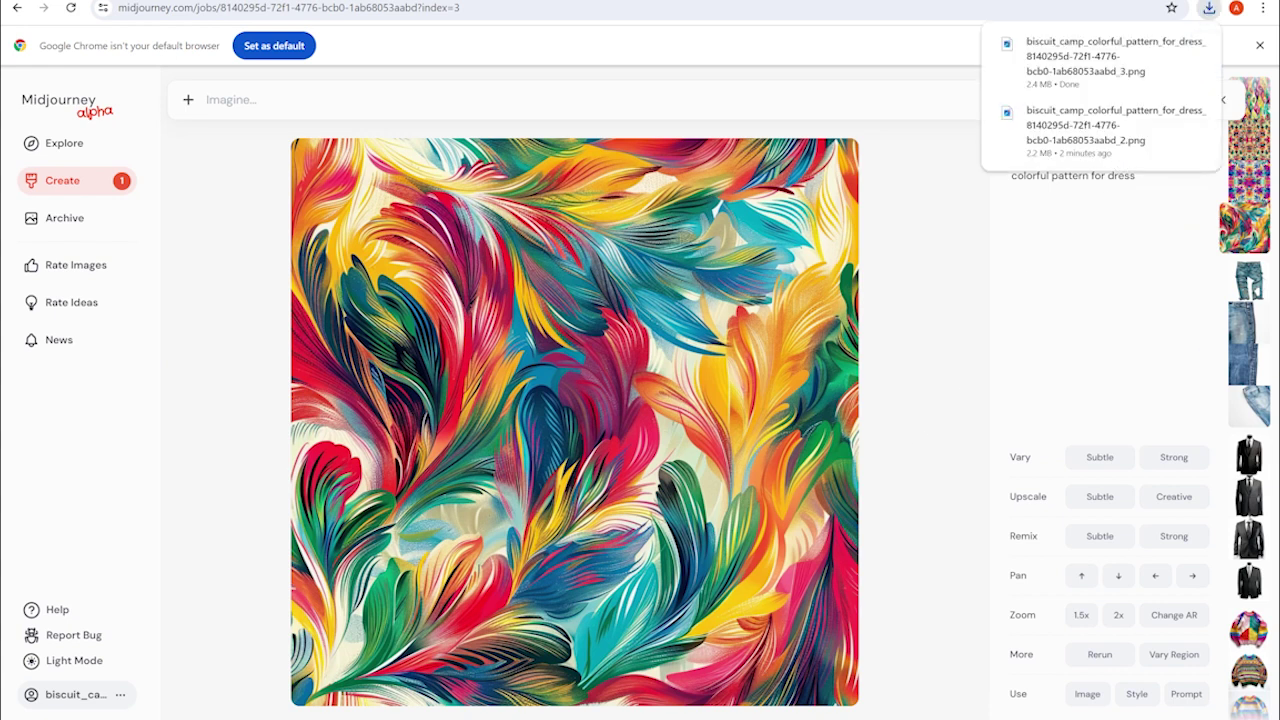
Switch back to ComfyUI and load the downloaded feather-like pattern from Downloads into the Style group's Load Image node.
left_click(686, 651)
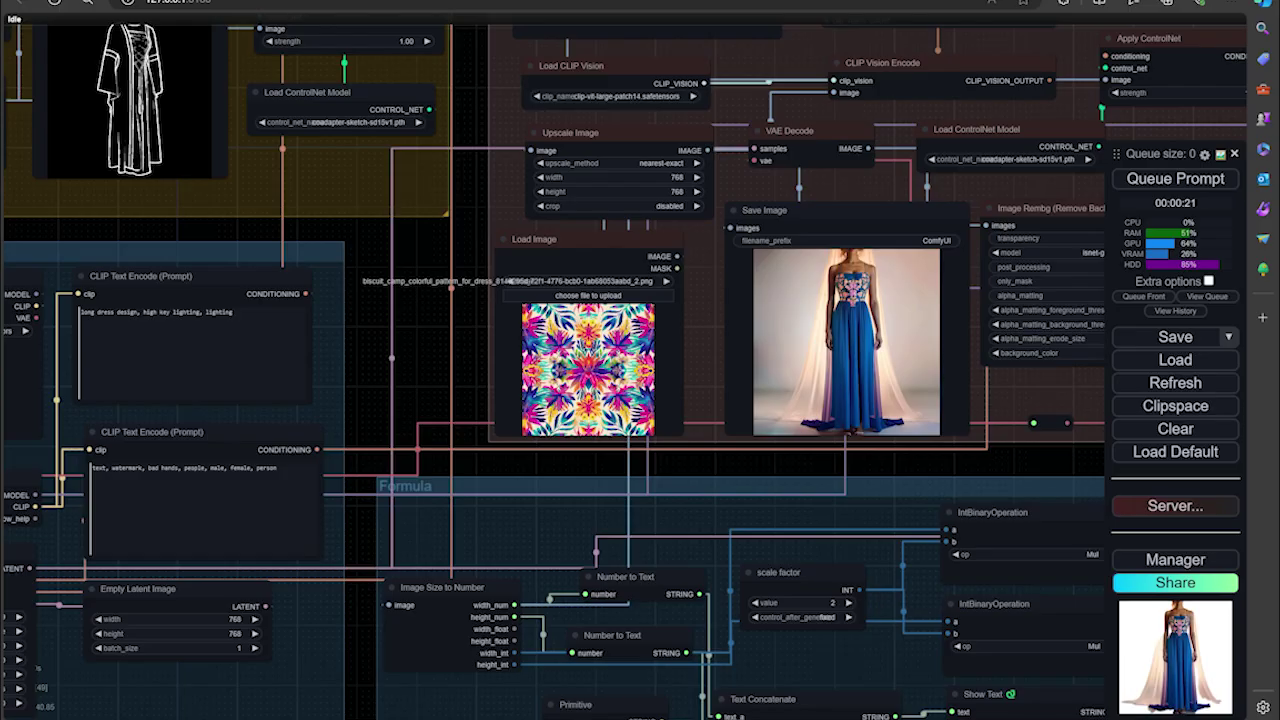
left_click(557, 296)
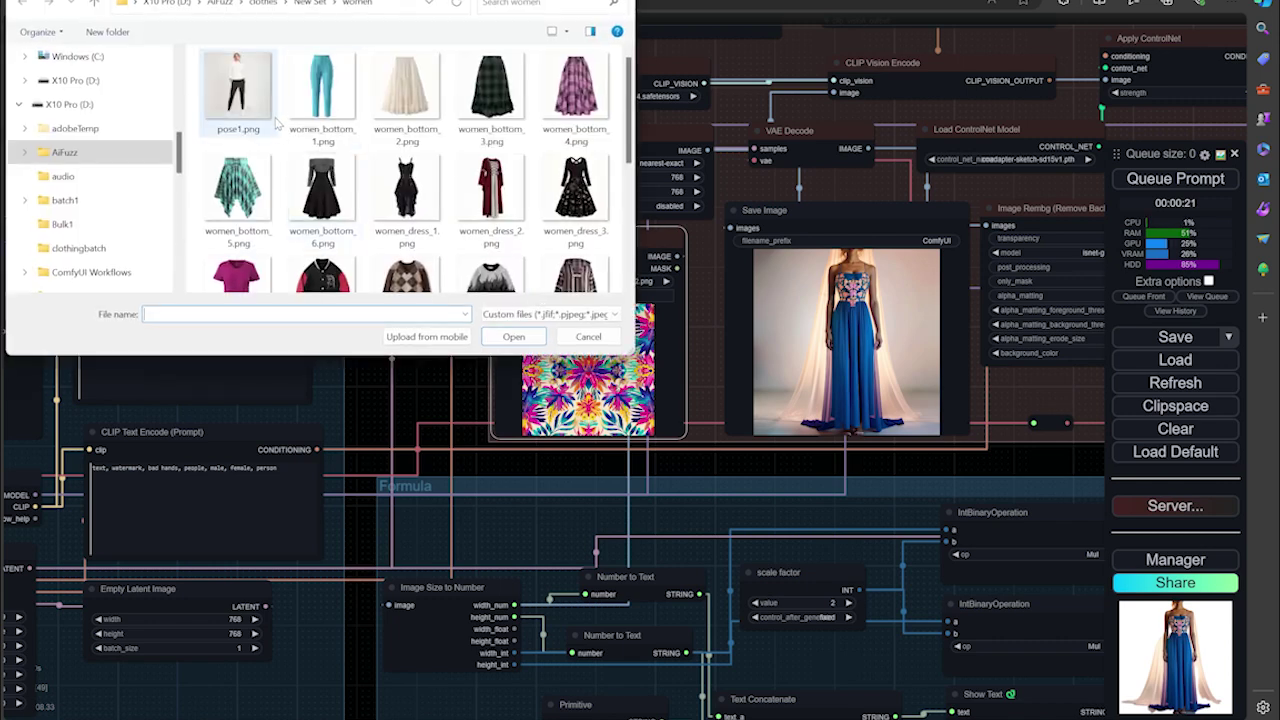
scroll(100, 180, "up", 3)
left_click(68, 181)
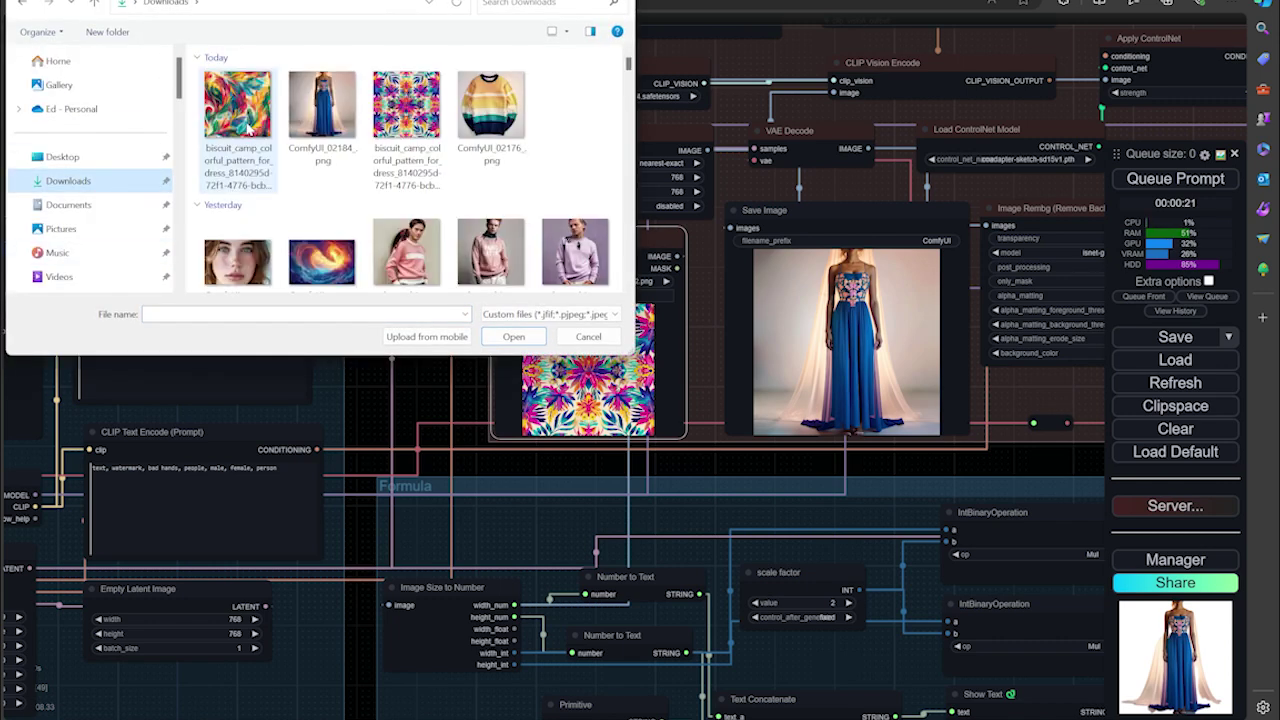
left_click(238, 110)
left_click(535, 340)
Replace "long dress" with "hoodie sweater" in the positive prompt.
left_click_drag(432, 392, 705, 425)
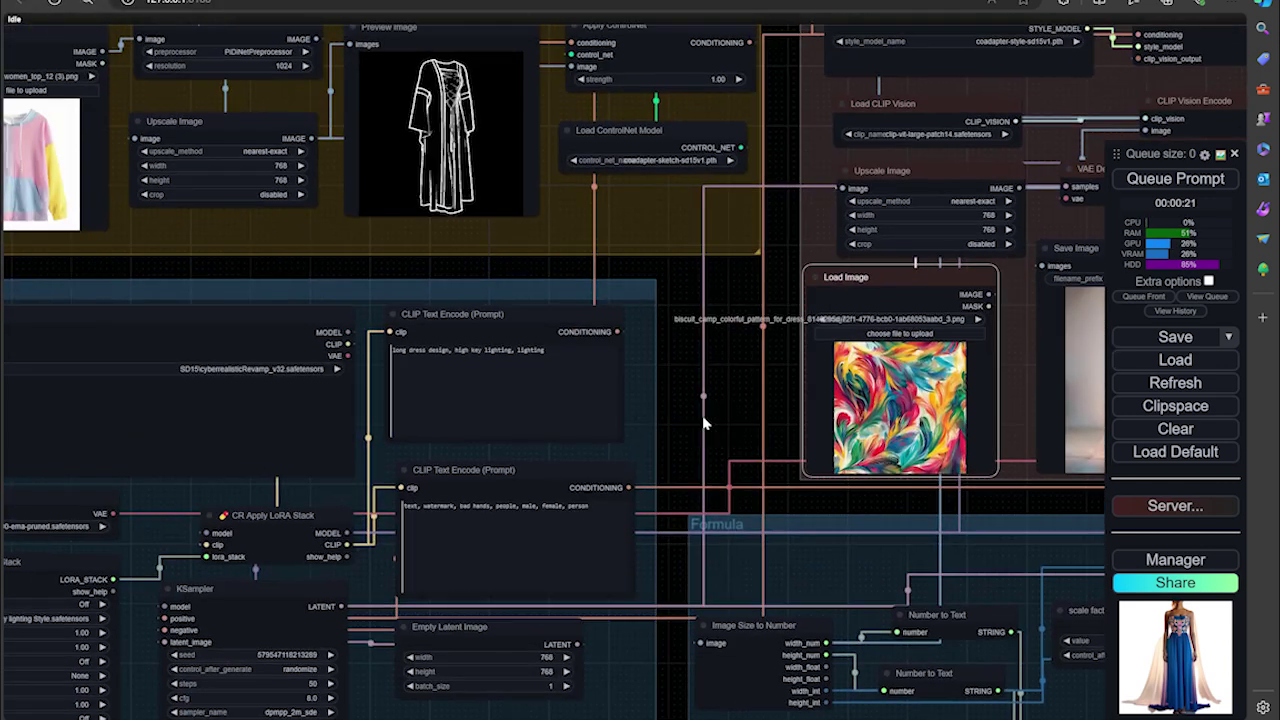
scroll(538, 365, "up", 8)
left_click(185, 335)
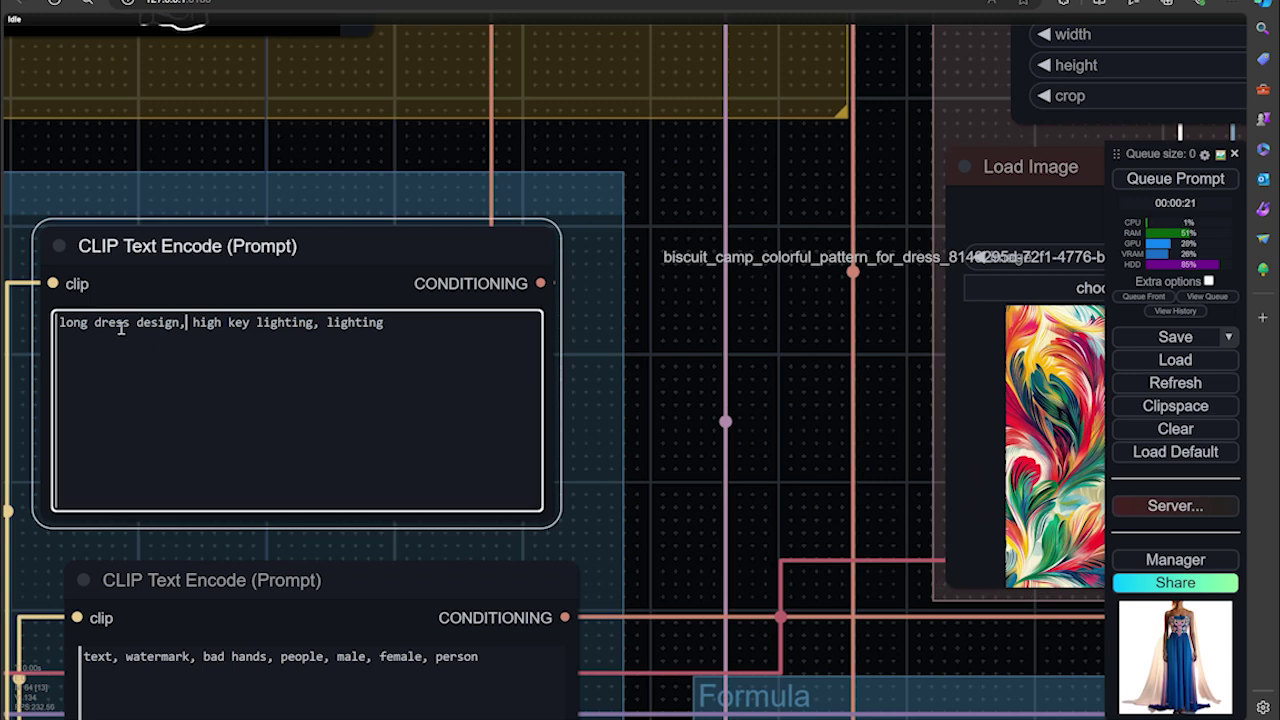
left_click_drag(129, 323, 12, 318)
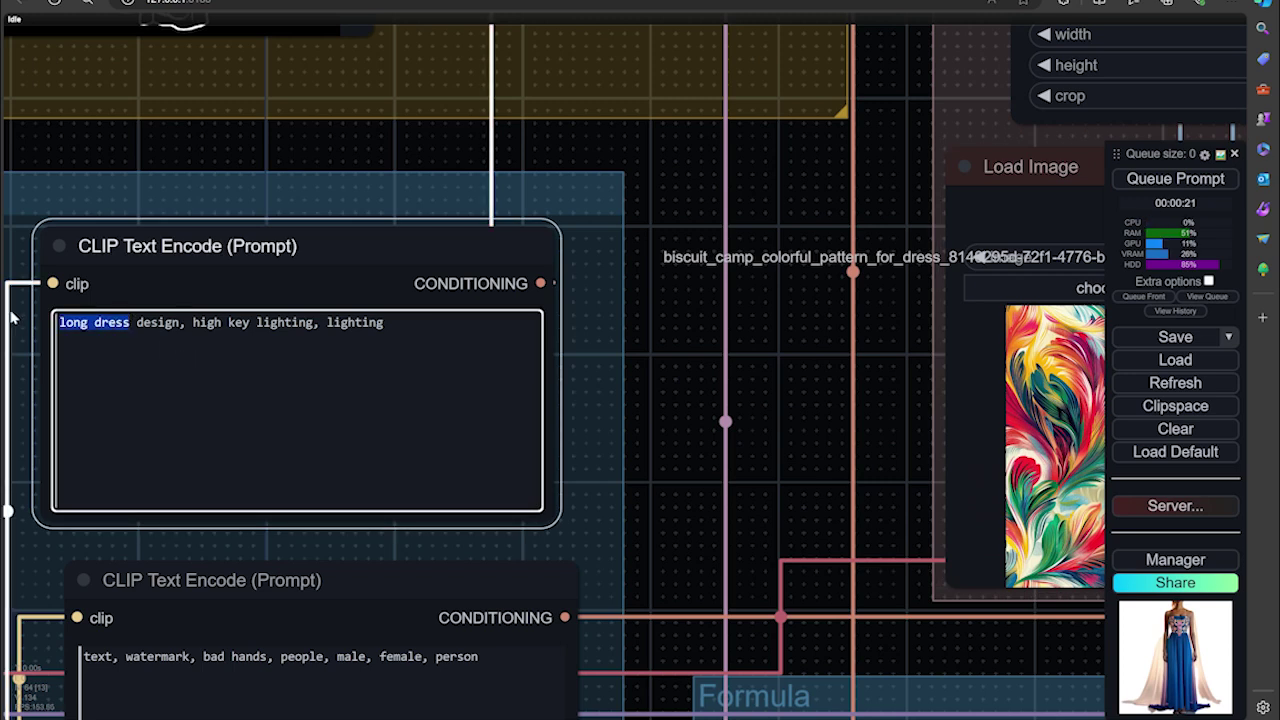
type("hoodie sweat")
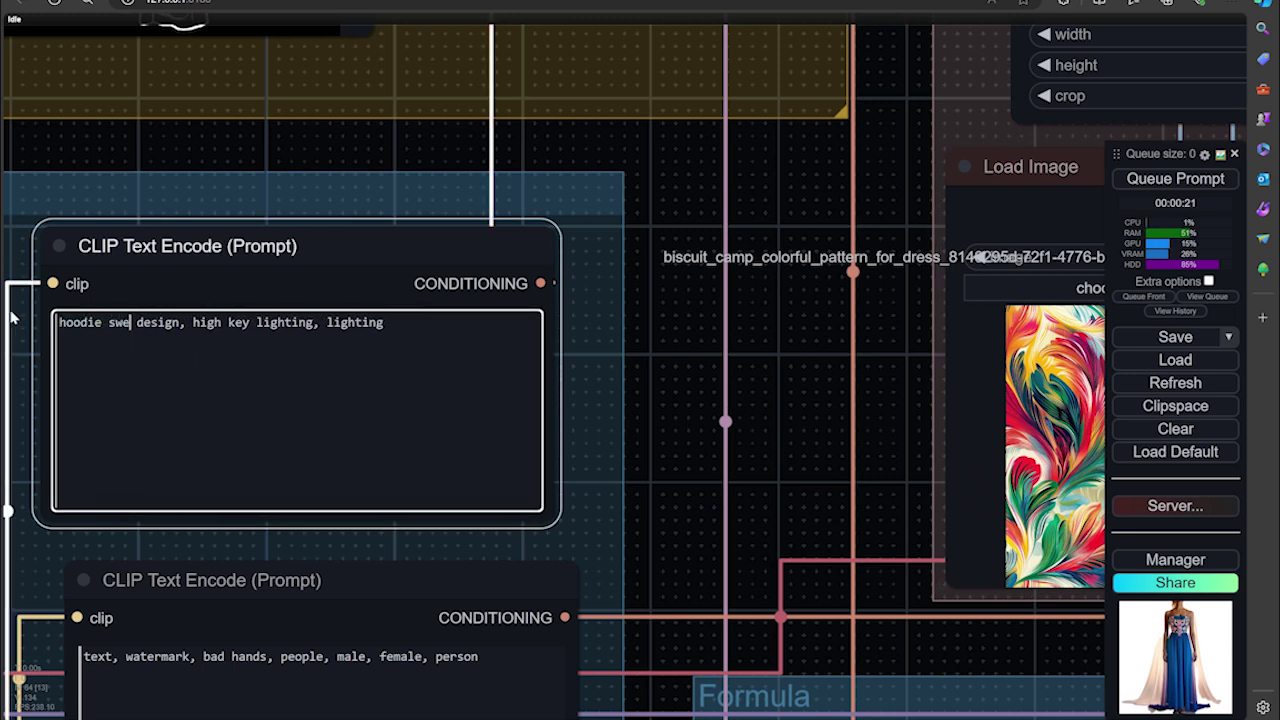
type("er")
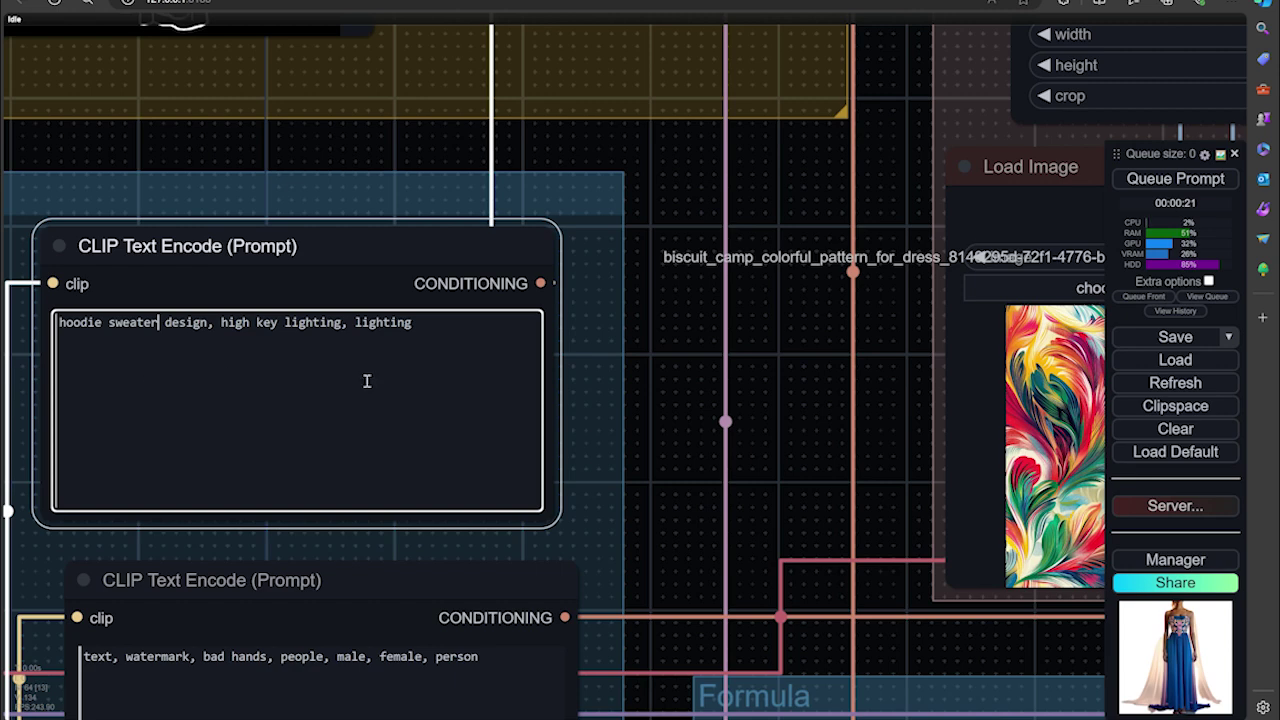
Queue the workflow with the hoodie sketch and feather-like style pattern, and inspect the generated hoodie.
left_click_drag(830, 428, 577, 369)
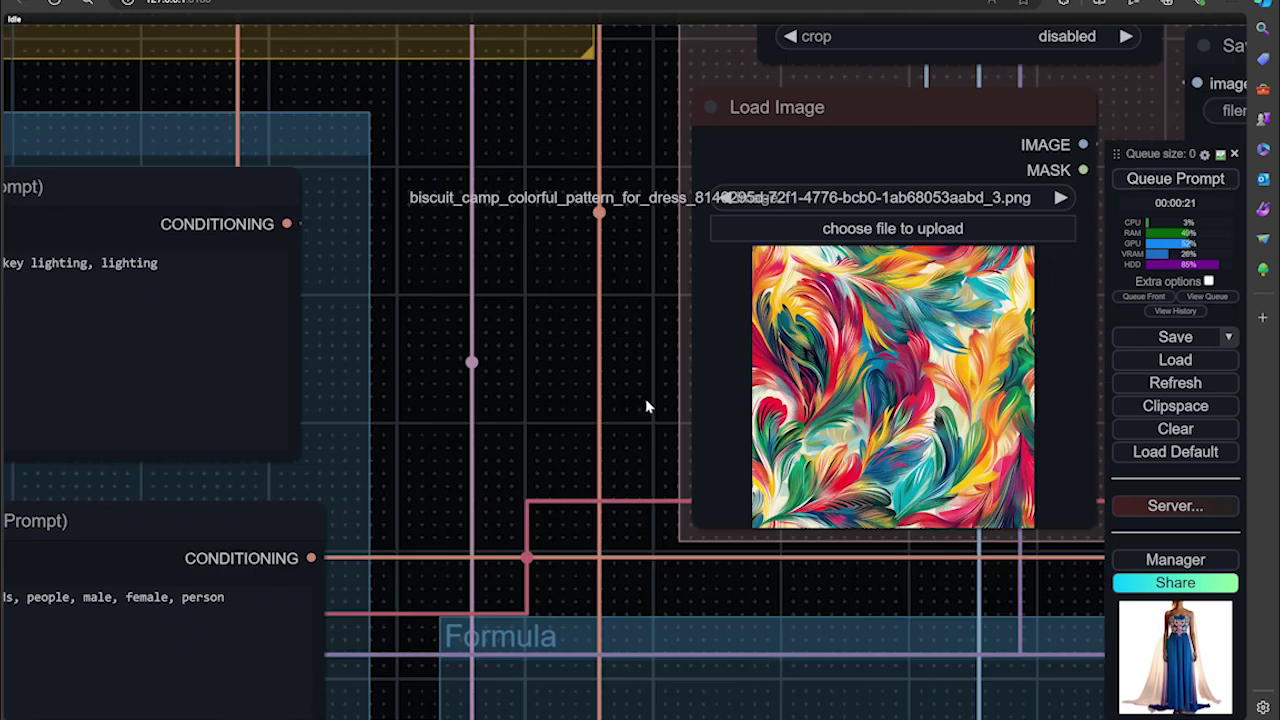
scroll(566, 420, "down", 8)
key("ctrl+Return")
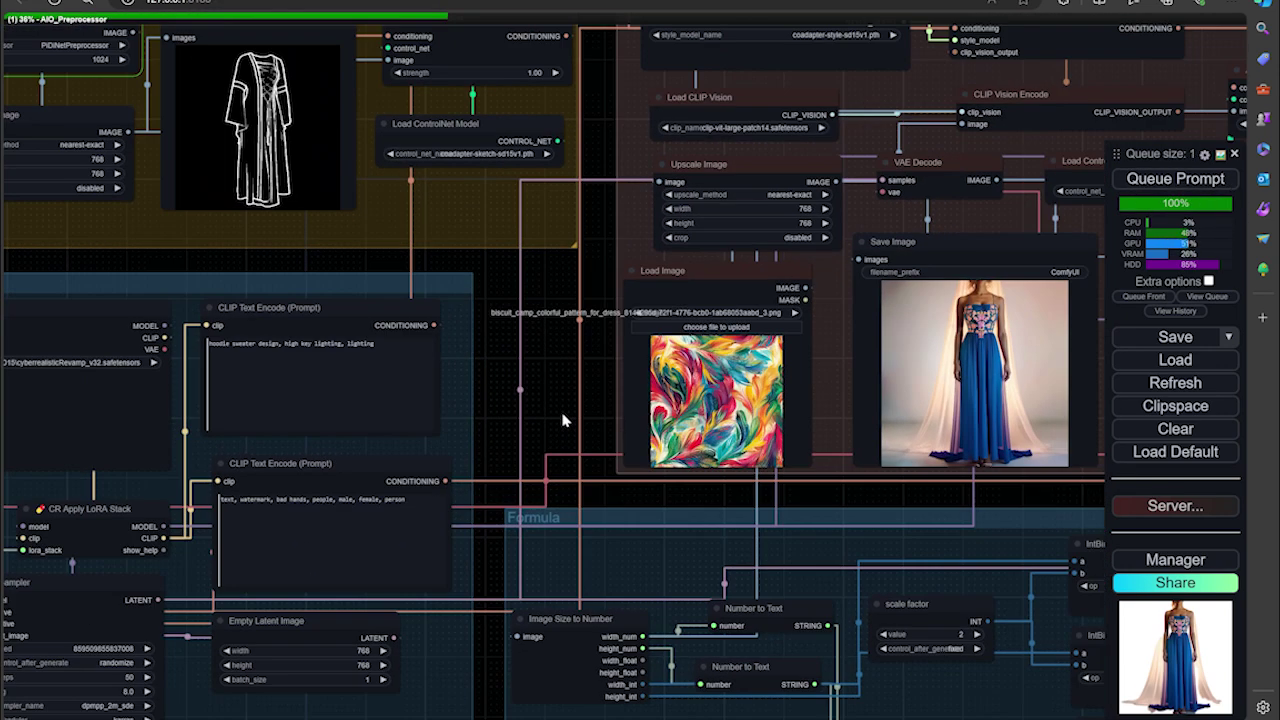
left_click_drag(563, 421, 465, 390)
left_click_drag(760, 491, 467, 508)
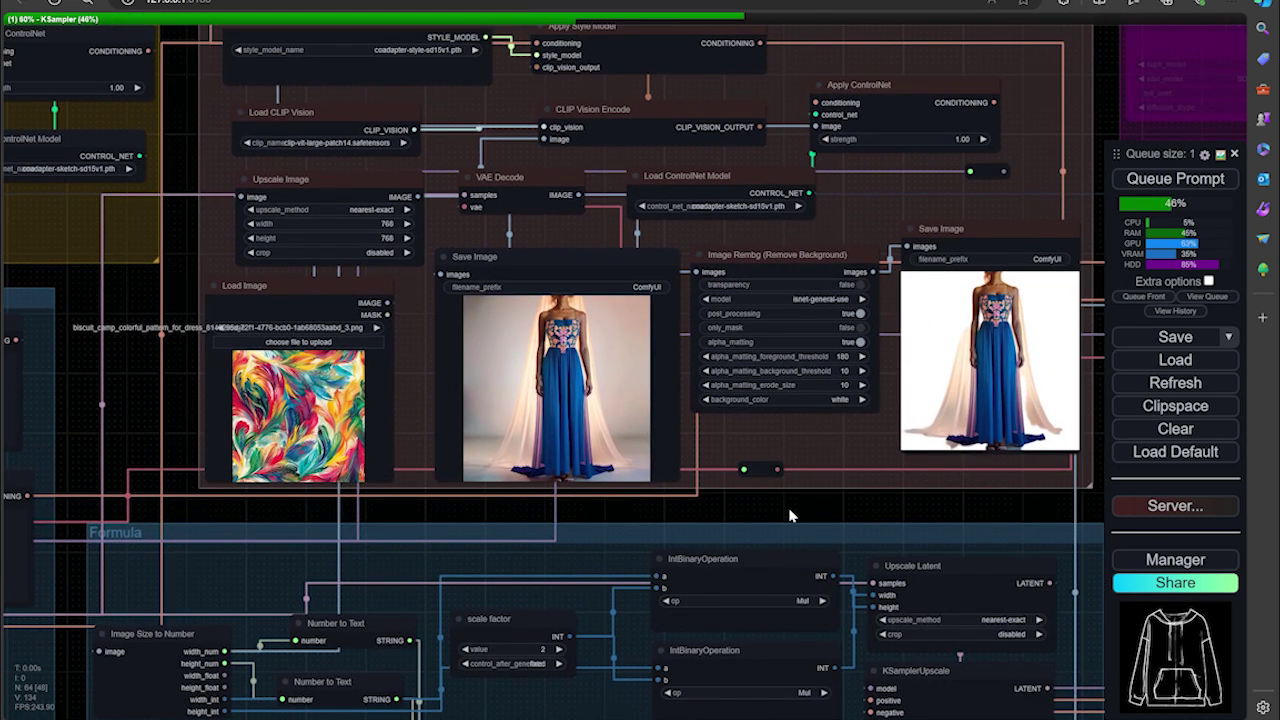
scroll(755, 496, "up", 7)
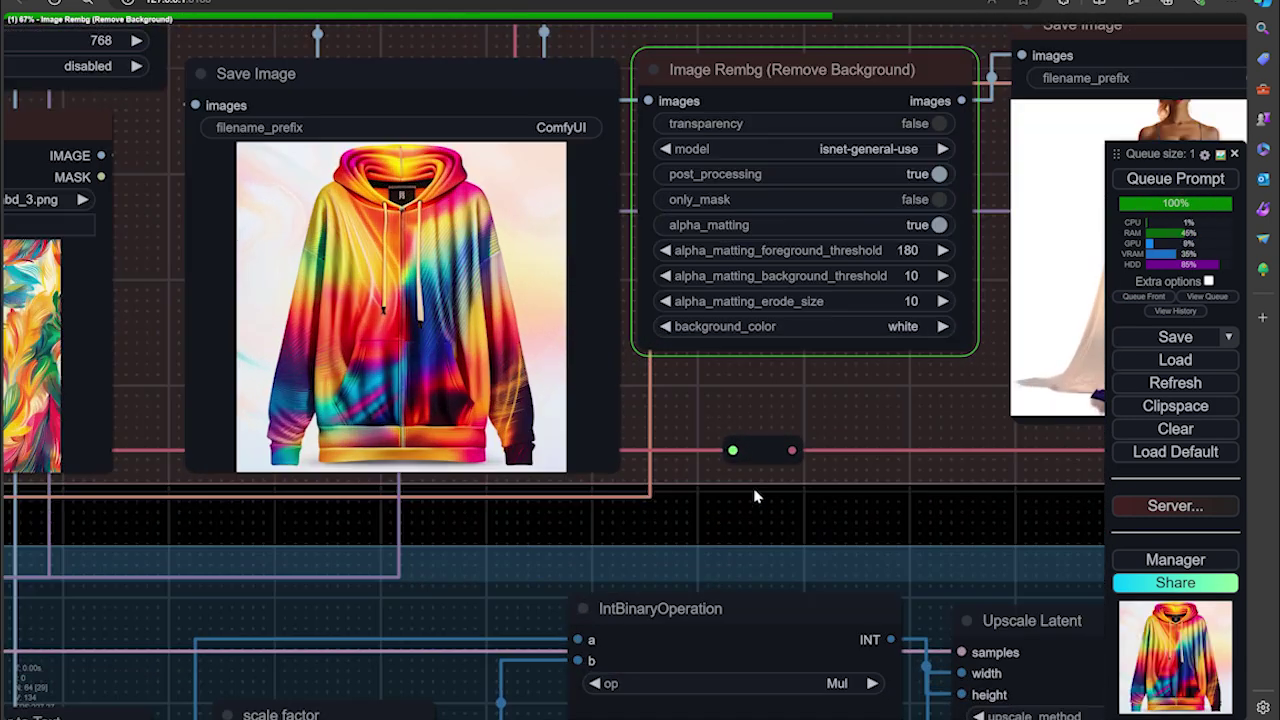
Compare the hoodie with its style pattern, then save the white-background hoodie image from the node following Image Rembg.
mouse_move(743, 441)
left_mouse_down()
mouse_move(778, 439)
mouse_move(751, 445)
left_mouse_up()
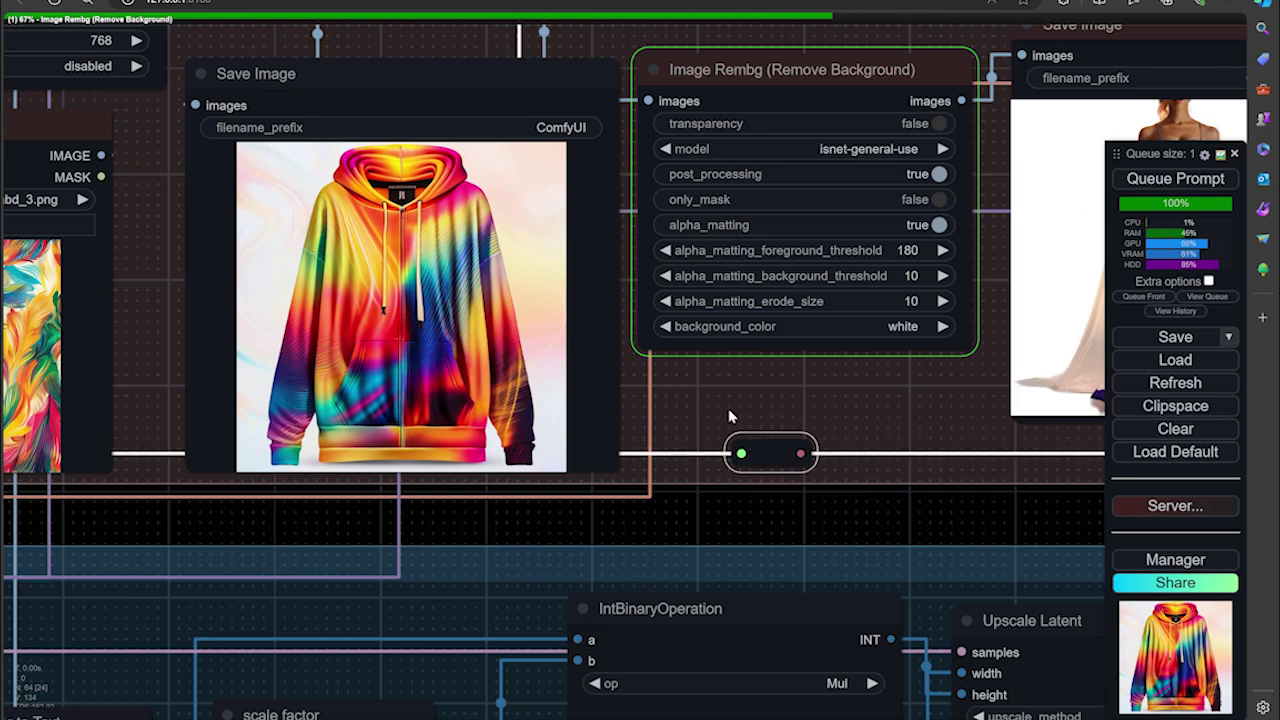
left_click_drag(695, 398, 846, 432)
scroll(657, 412, "up", 3)
scroll(605, 402, "down", 7)
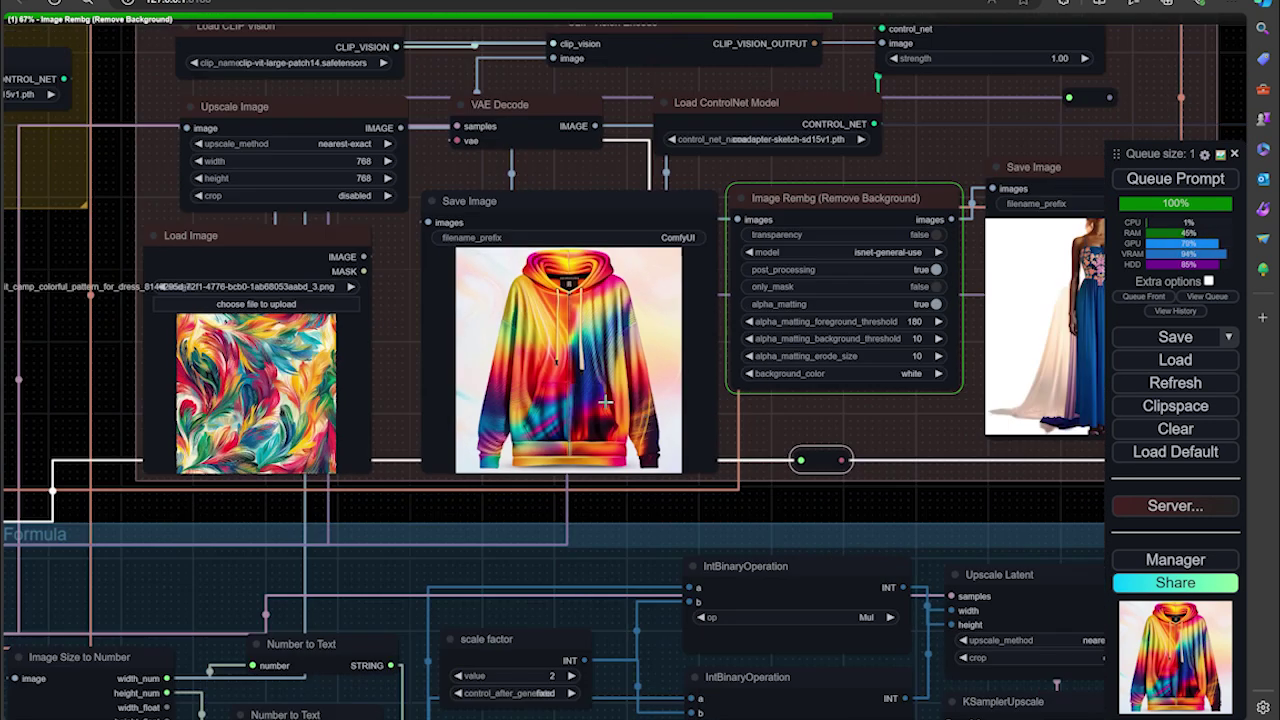
scroll(887, 419, "right", 5)
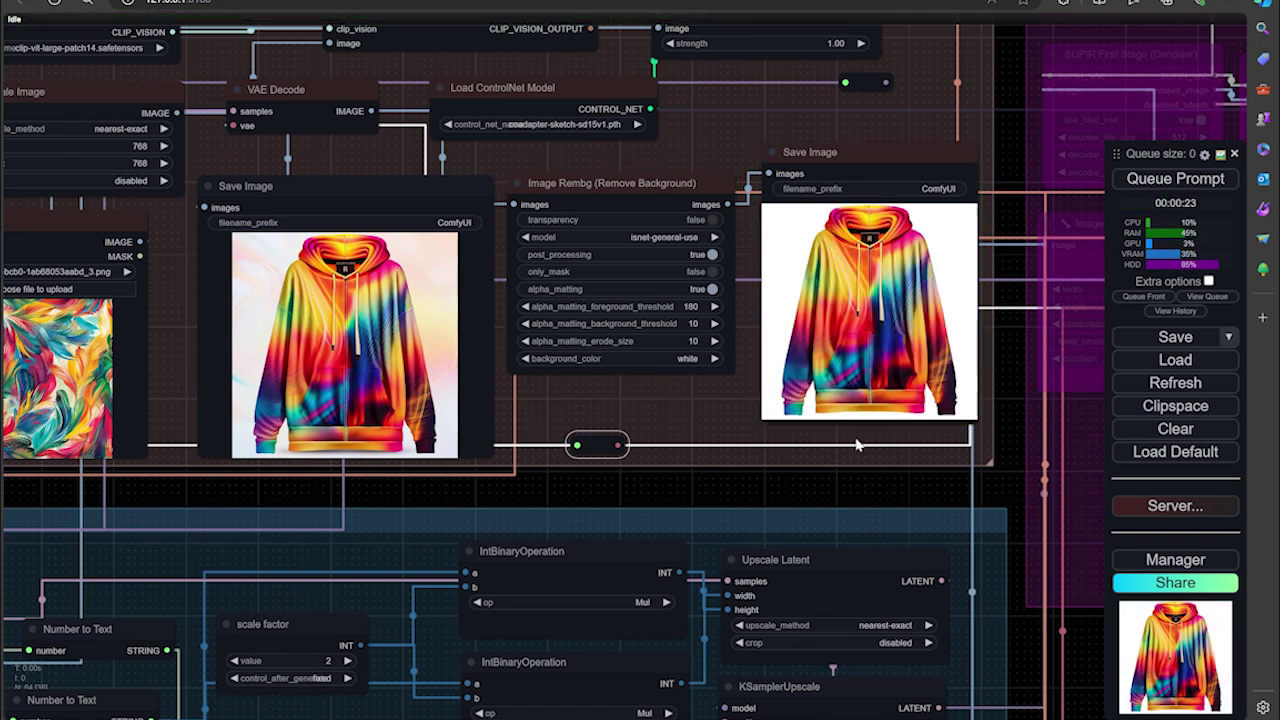
right_click(856, 414)
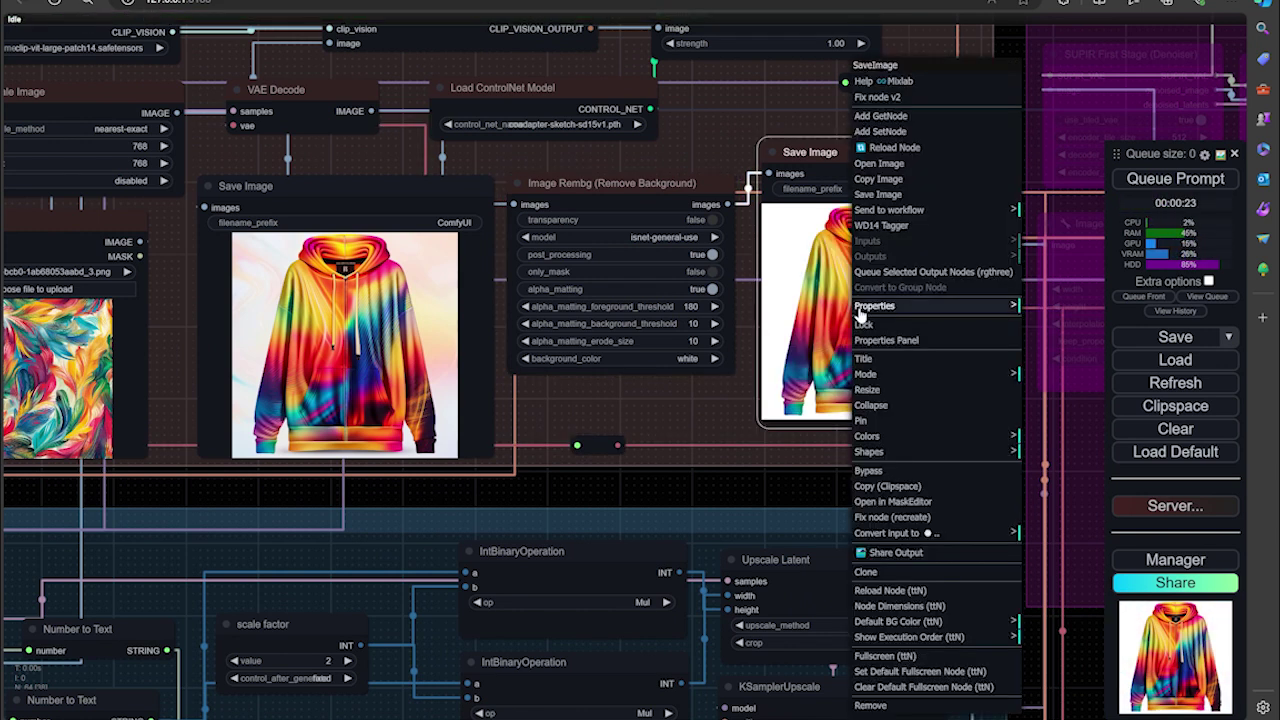
left_click(878, 194)
scroll(690, 420, "down", 5)
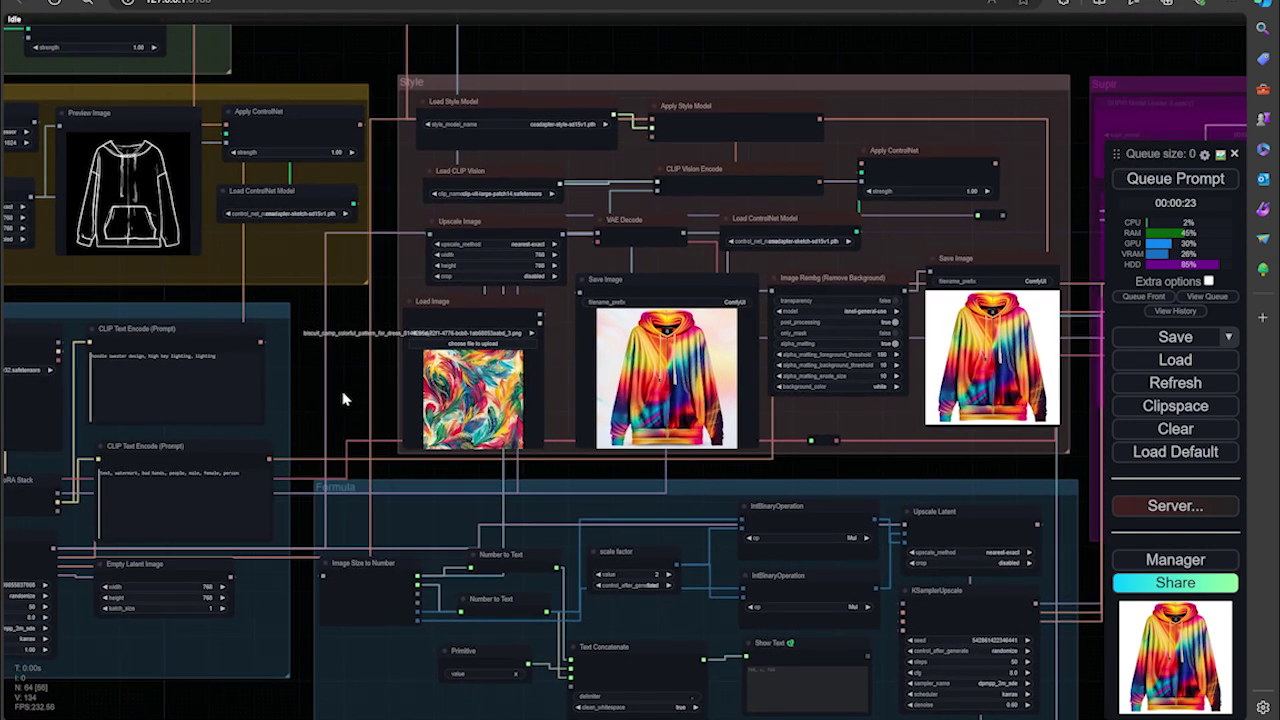
left_click_drag(343, 399, 545, 450)
scroll(541, 407, "down", 3)
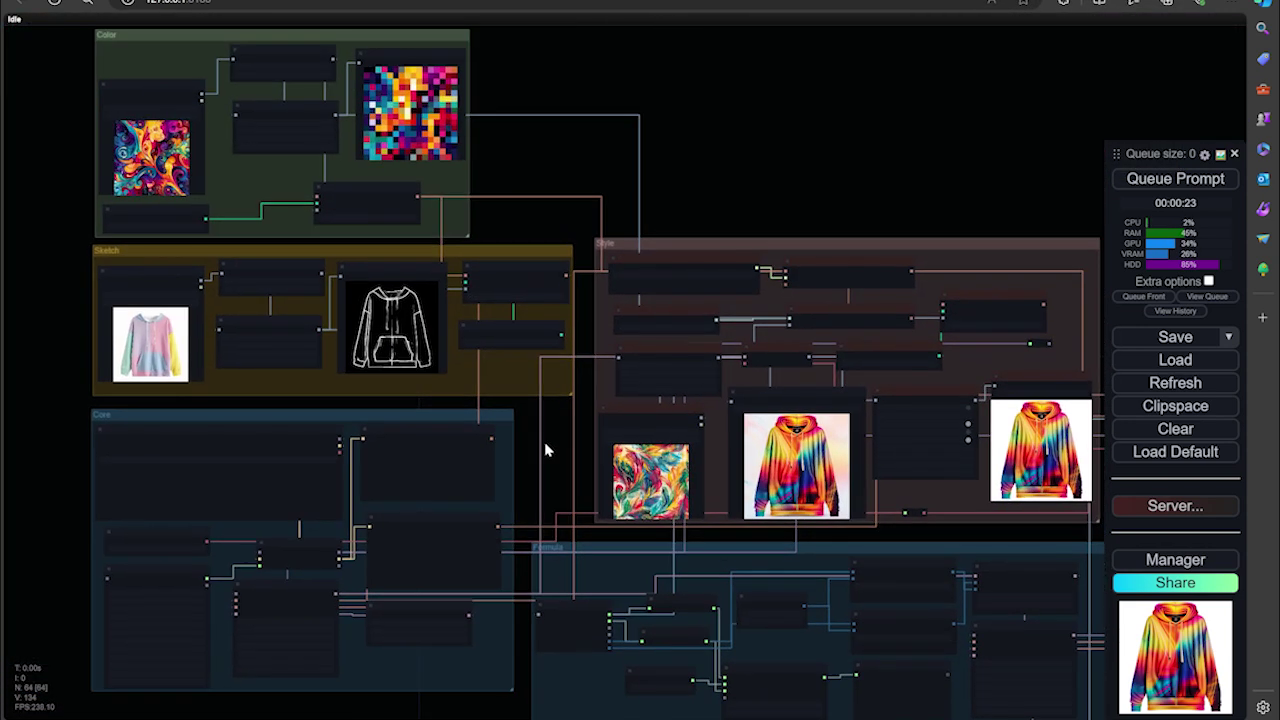
scroll(546, 450, "up", 5)
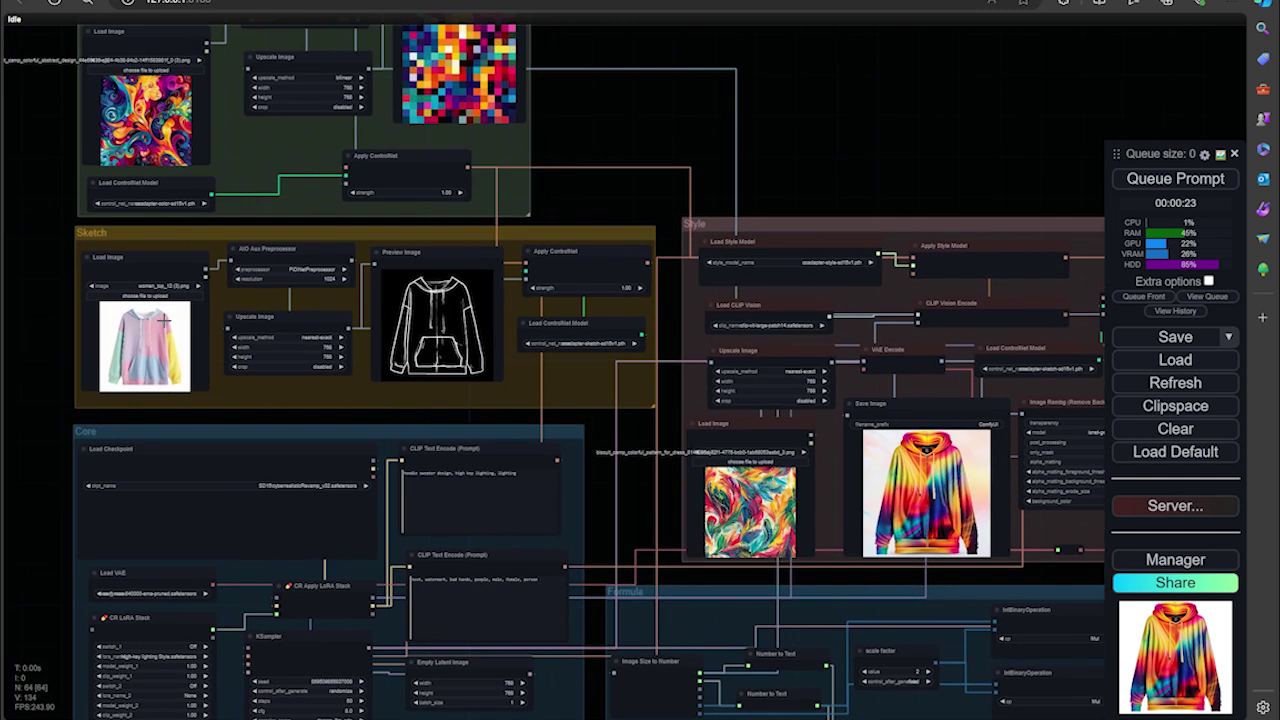
scroll(158, 341, "up", 3)
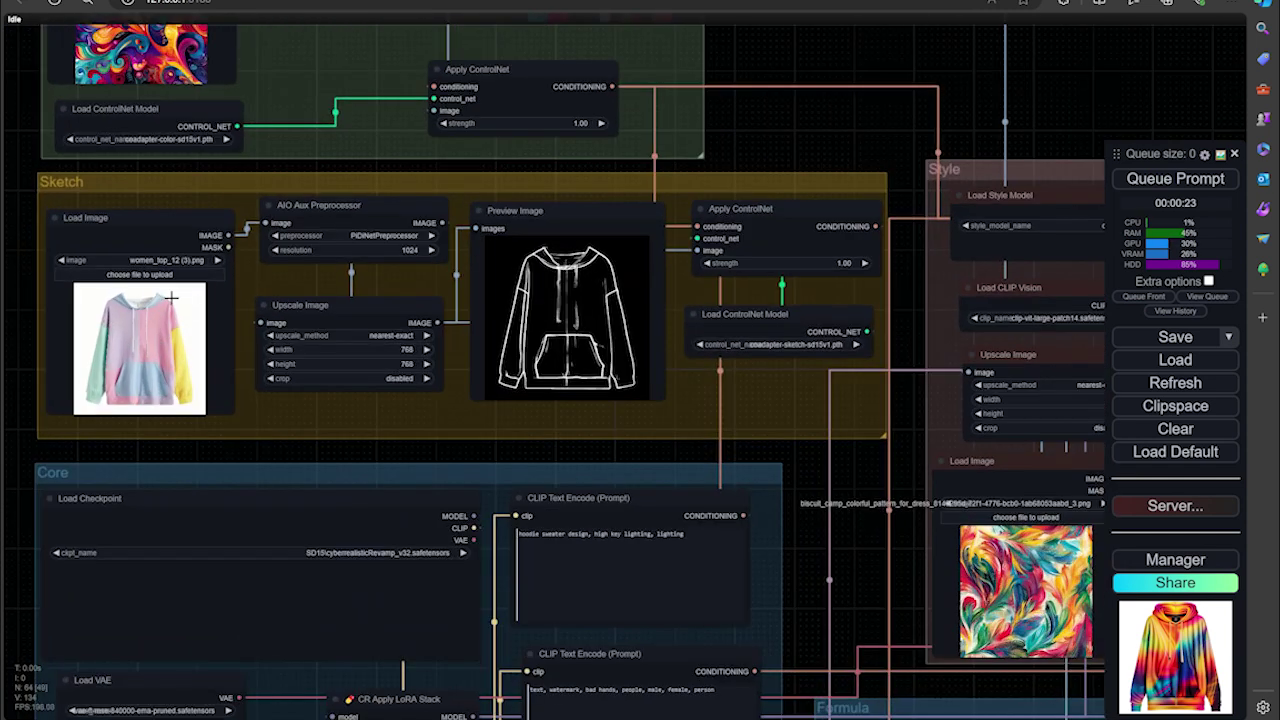
left_click(177, 279)
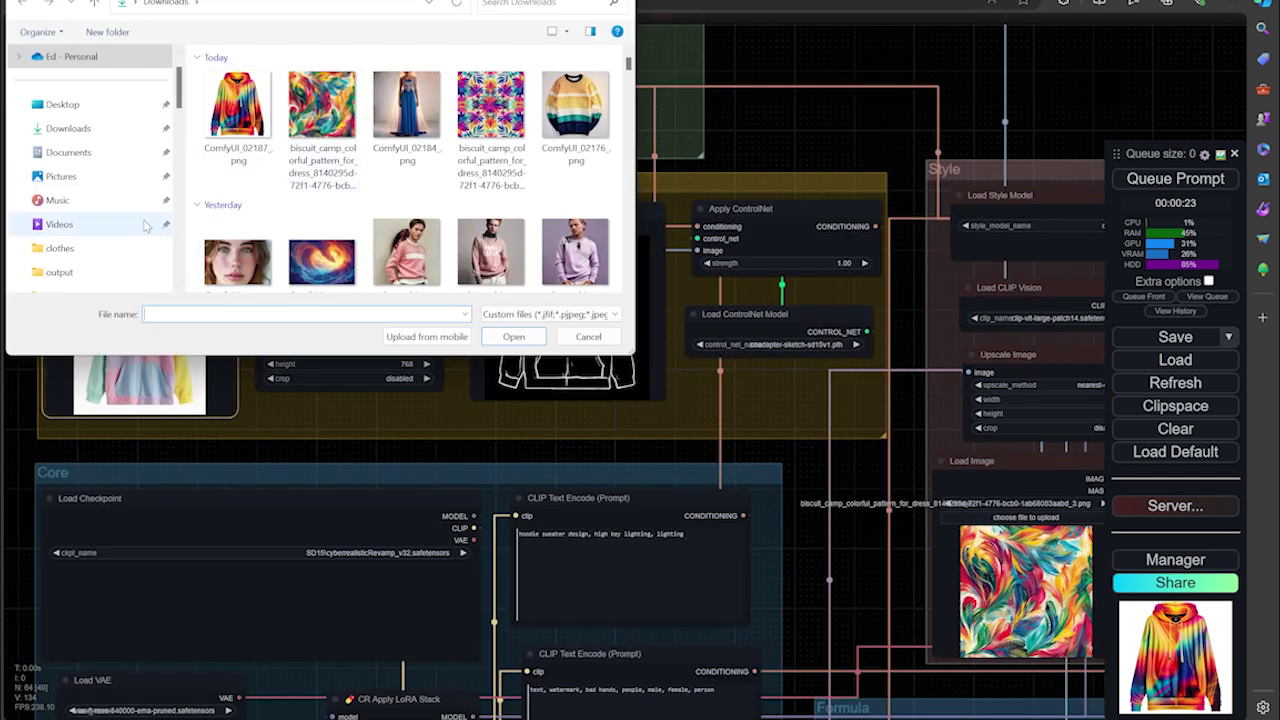
left_click(594, 337)
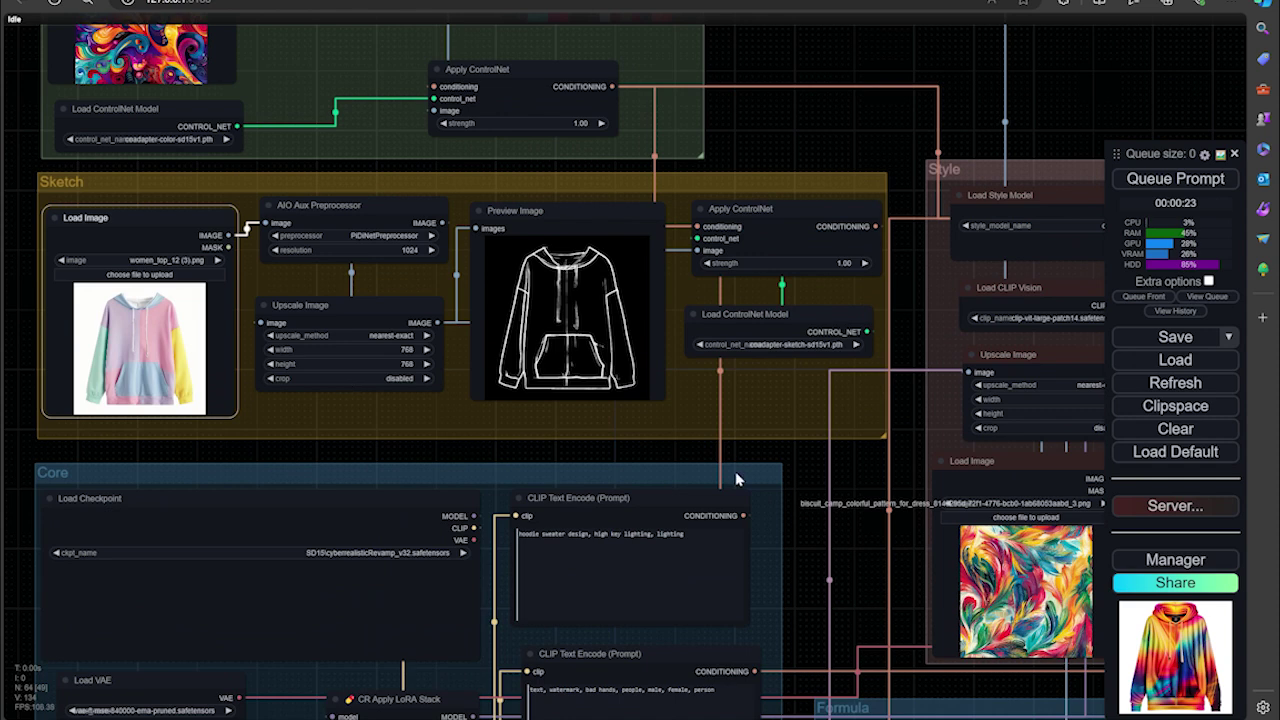
Review the Color, Sketch and Style groups to compare the reference images with the generated hoodie.
left_click_drag(860, 535, 671, 429)
scroll(670, 428, "down", 1)
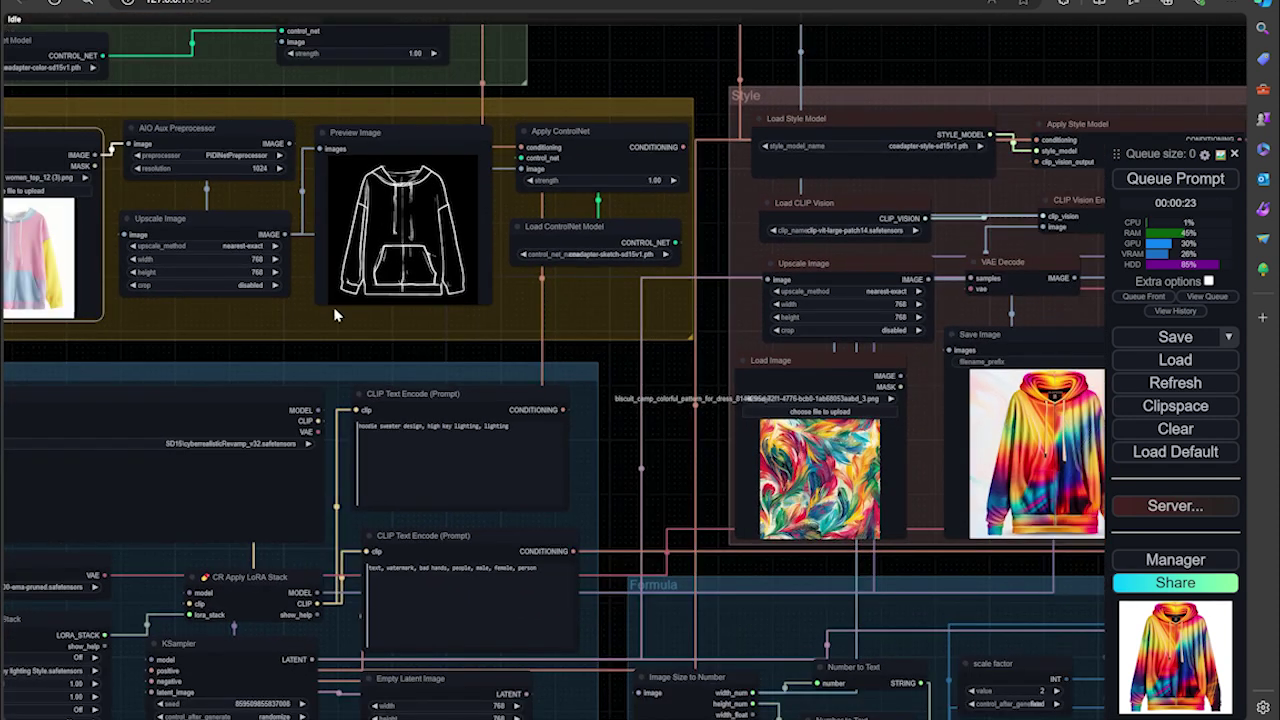
scroll(656, 427, "down", 2)
left_click_drag(658, 432, 750, 594)
left_click_drag(731, 200, 701, 198)
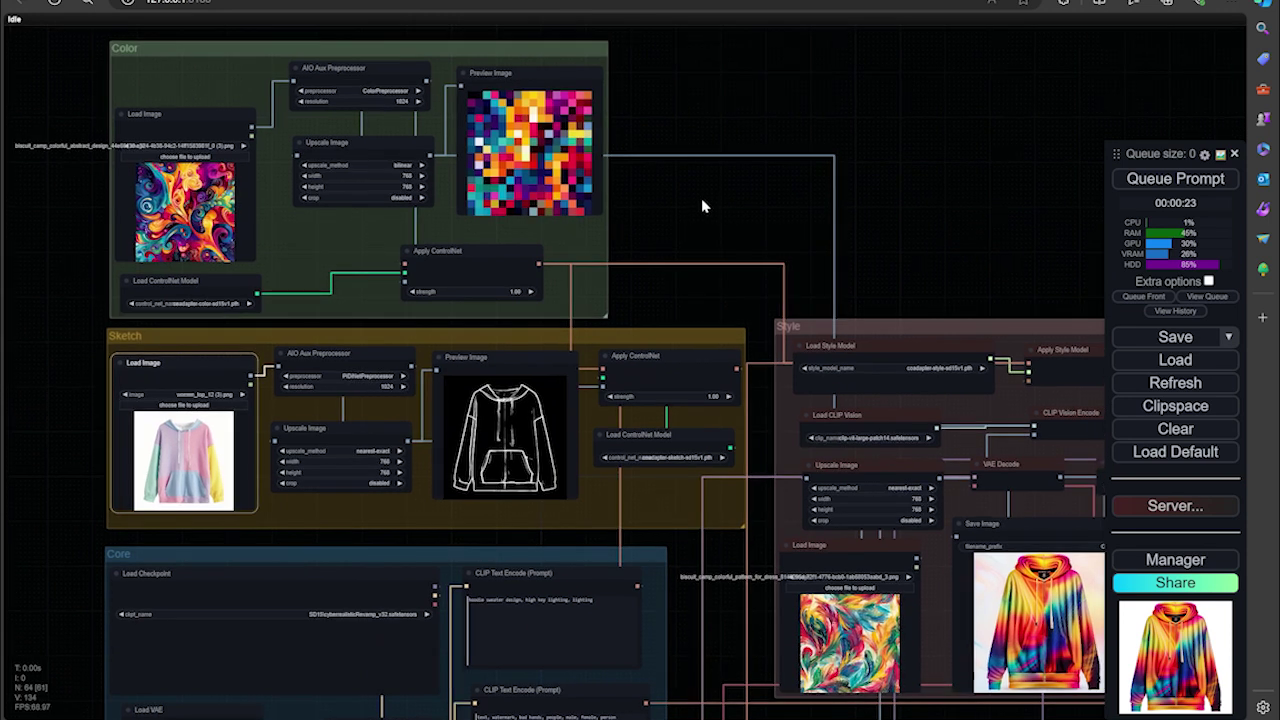
scroll(712, 214, "down", 1)
left_click_drag(973, 253, 715, 136)
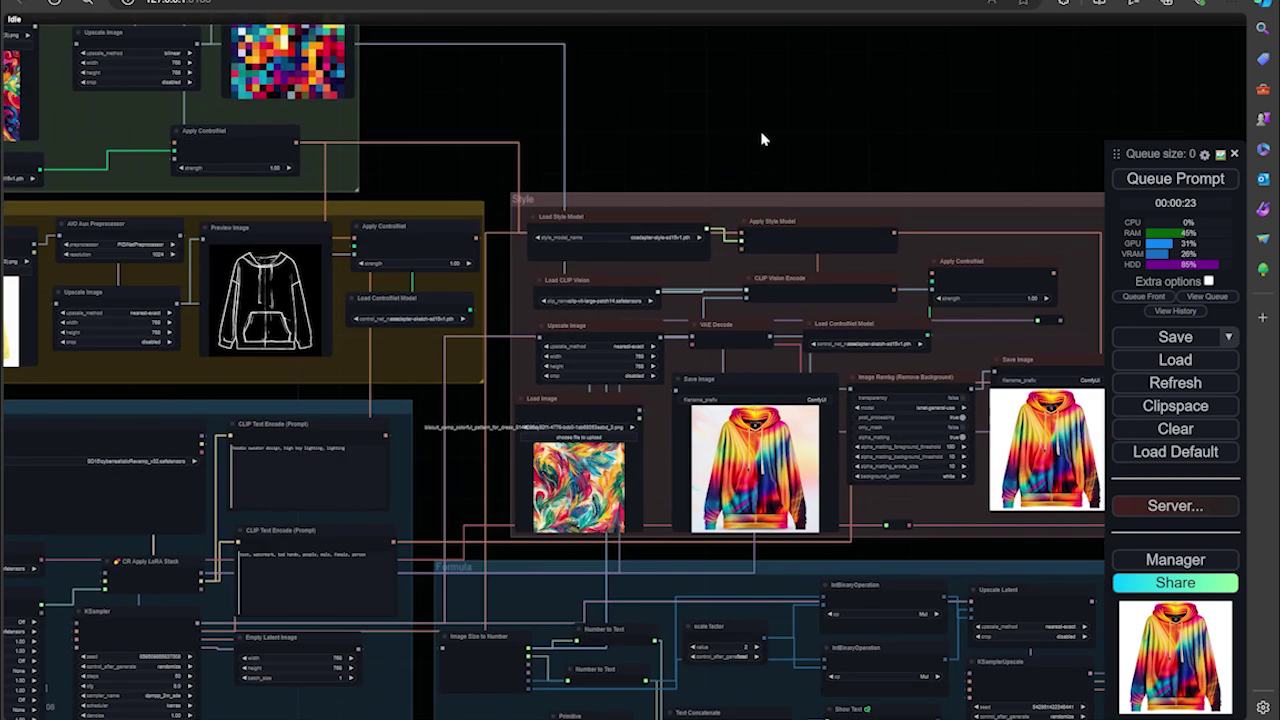
scroll(762, 140, "down", 1)
scroll(762, 140, "up", 2)
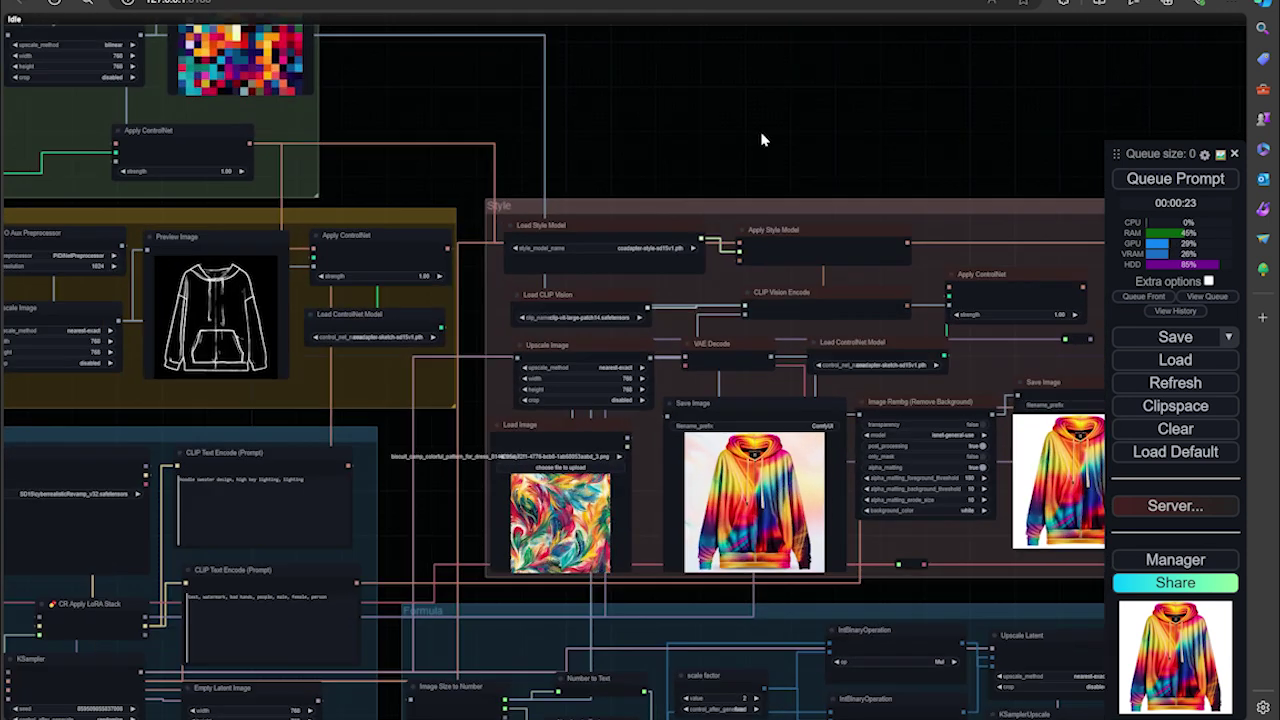
scroll(762, 140, "down", 1)
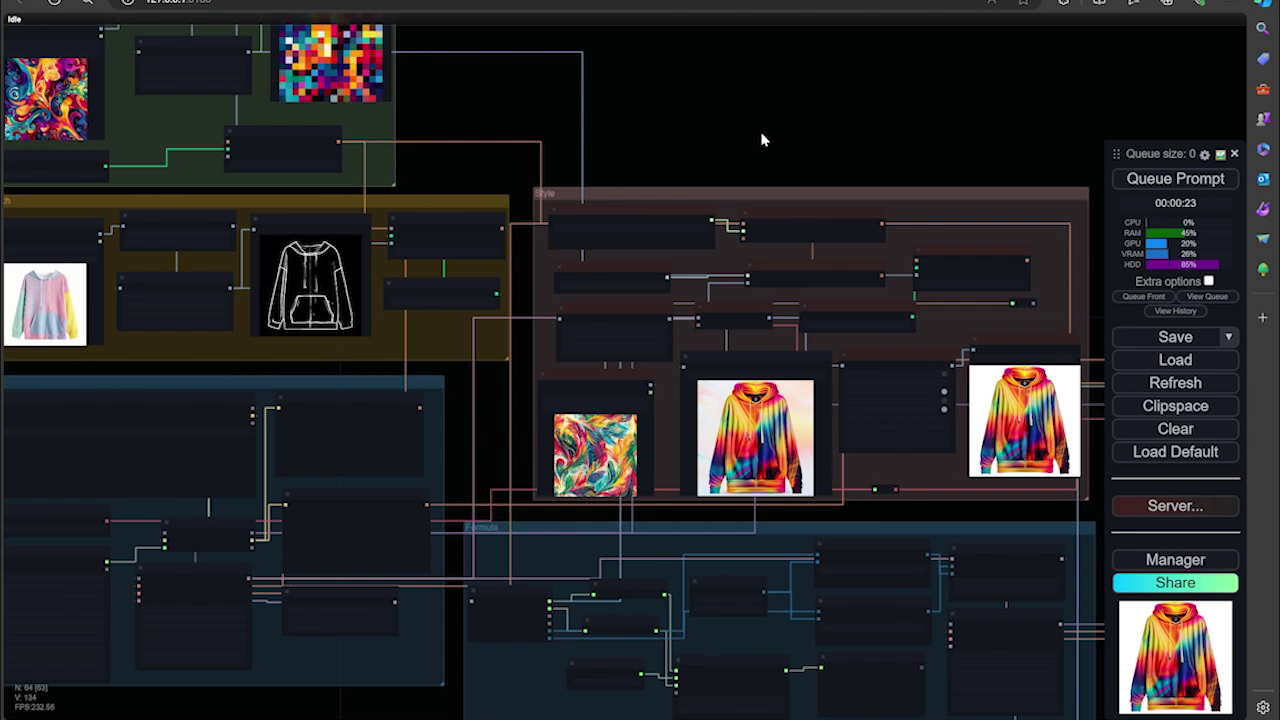
scroll(762, 145, "up", 2)
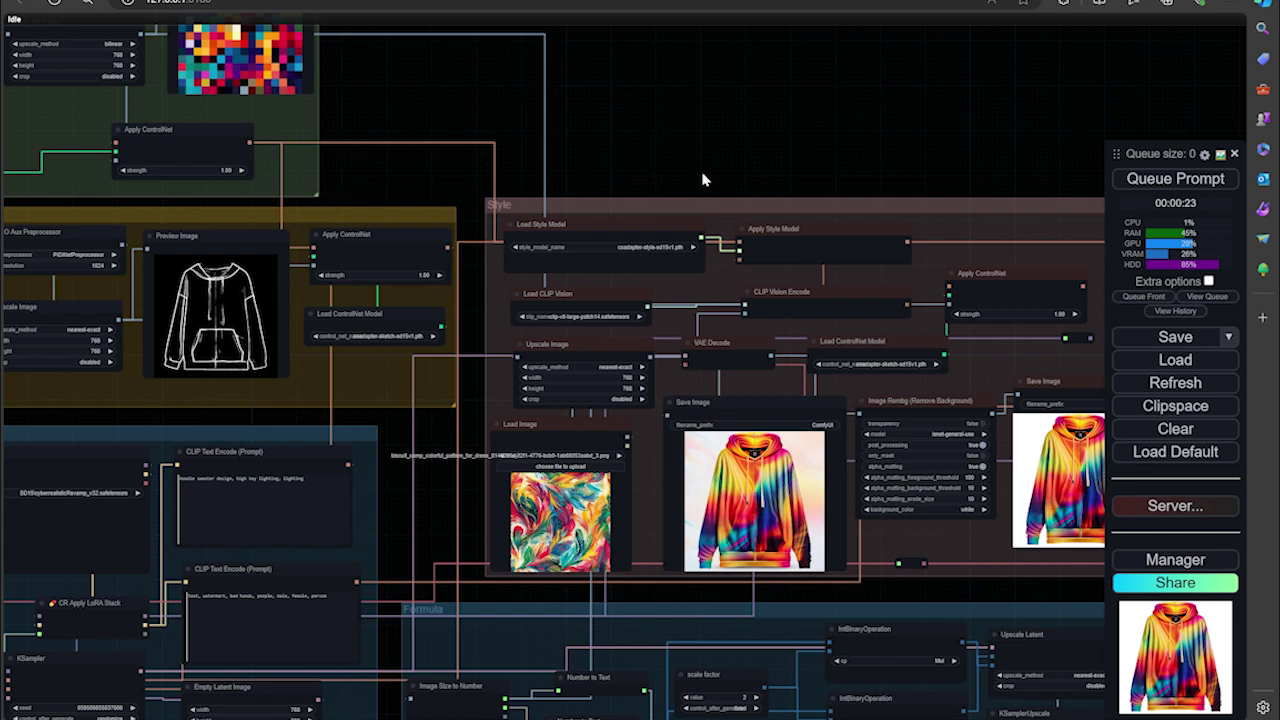
left_click_drag(860, 174, 800, 134)
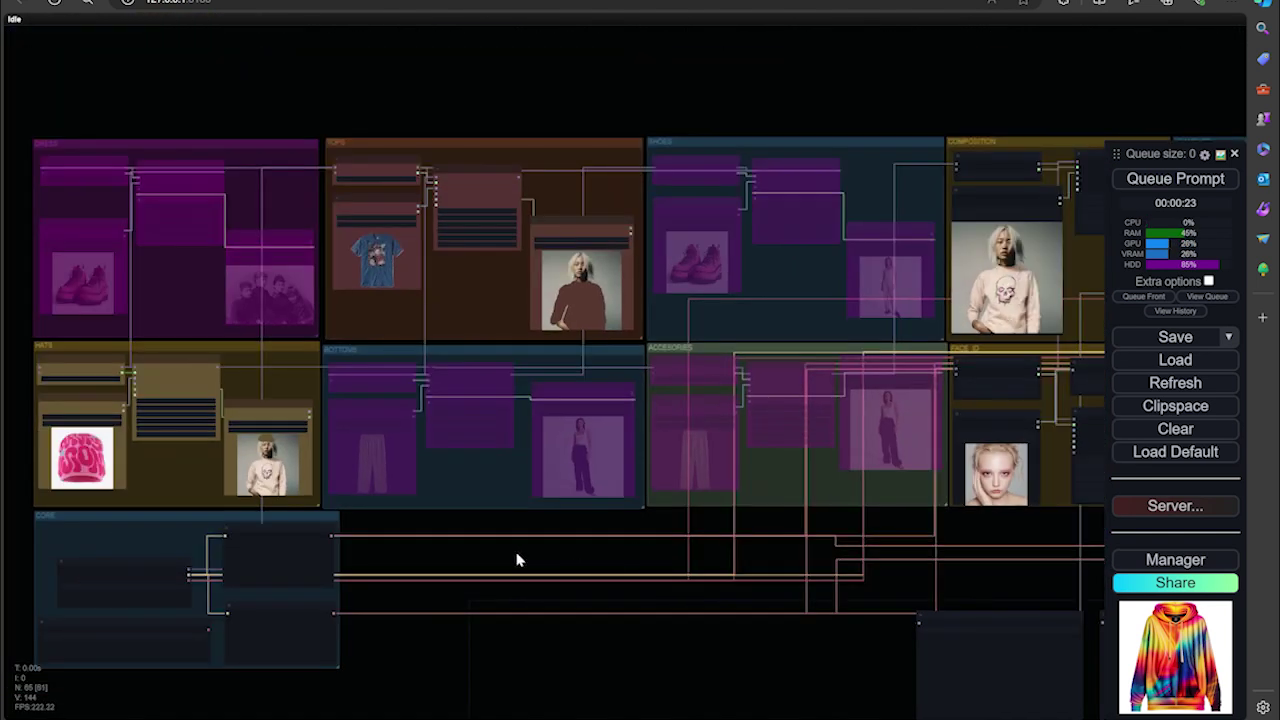
Review the outfit workflow's garment groups and the Core group's checkpoint, VAE and prompt nodes.
left_click_drag(517, 560, 651, 560)
scroll(533, 553, "up", 4)
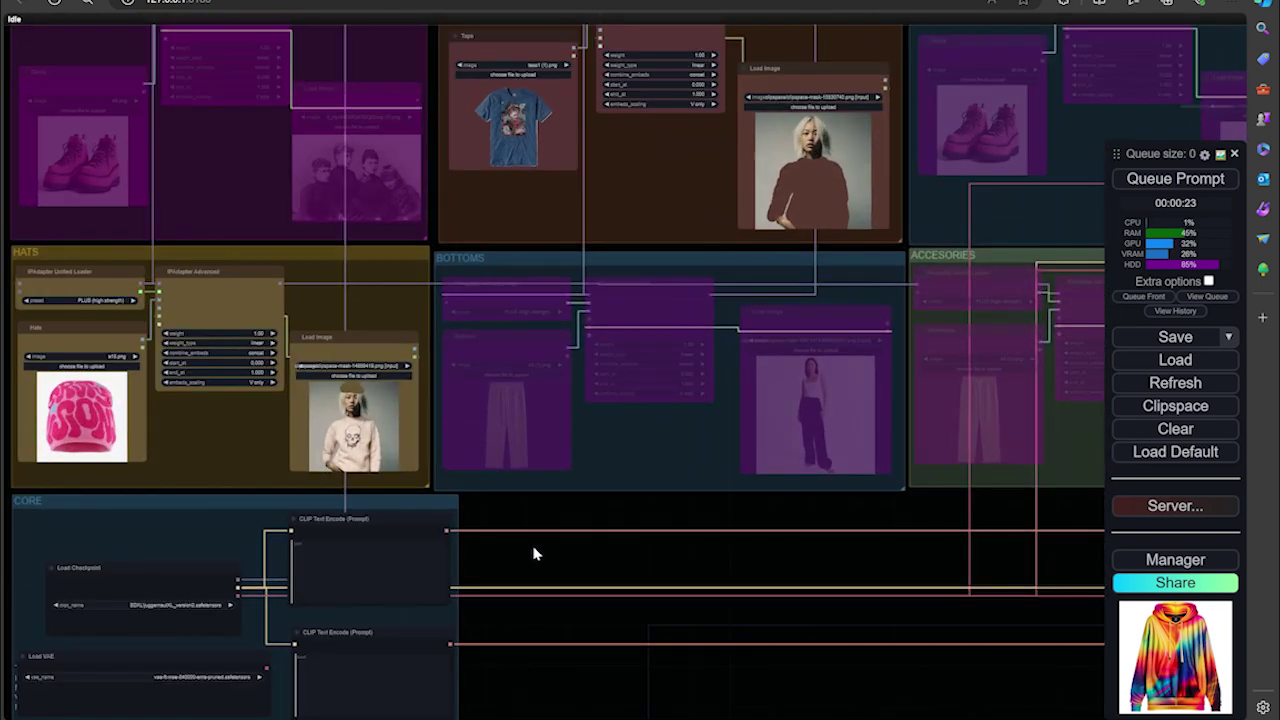
mouse_move(533, 553)
left_mouse_down()
mouse_move(738, 517)
mouse_move(529, 563)
left_mouse_up()
scroll(709, 571, "down", 3)
scroll(834, 597, "down", 3)
scroll(834, 597, "up", 3)
left_click_drag(834, 597, 670, 466)
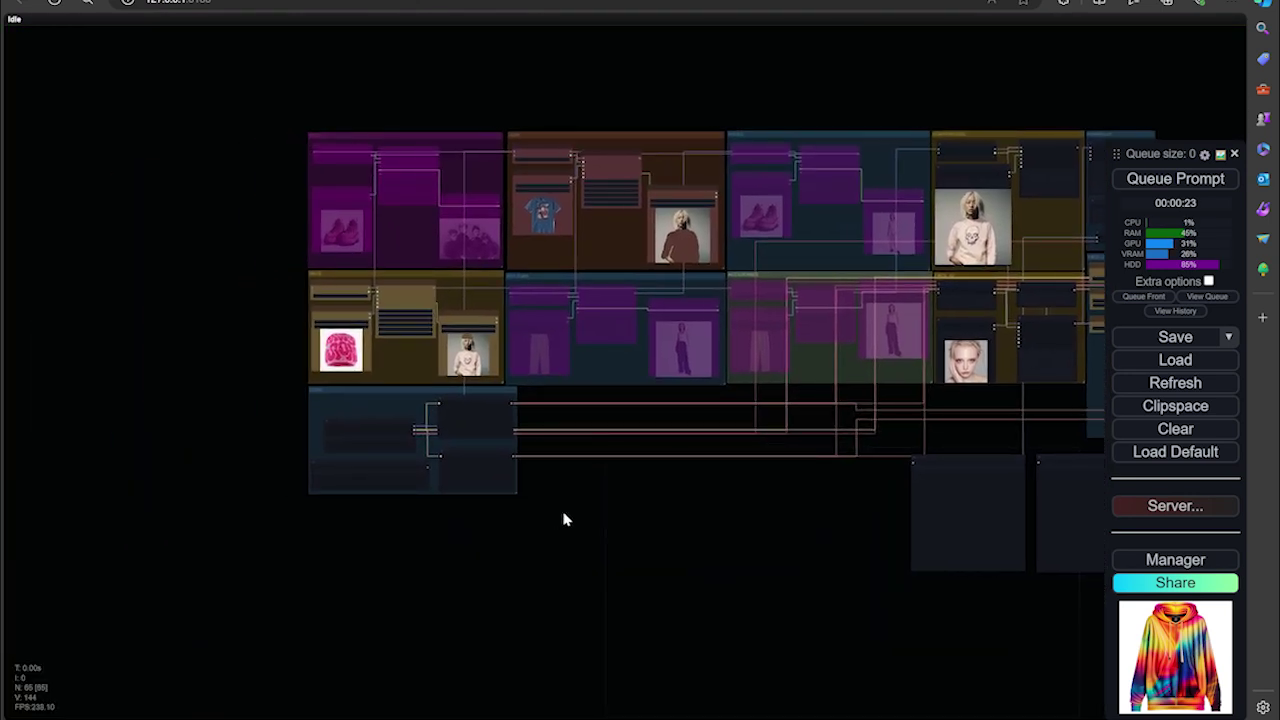
scroll(564, 519, "up", 8)
left_click_drag(517, 369, 788, 396)
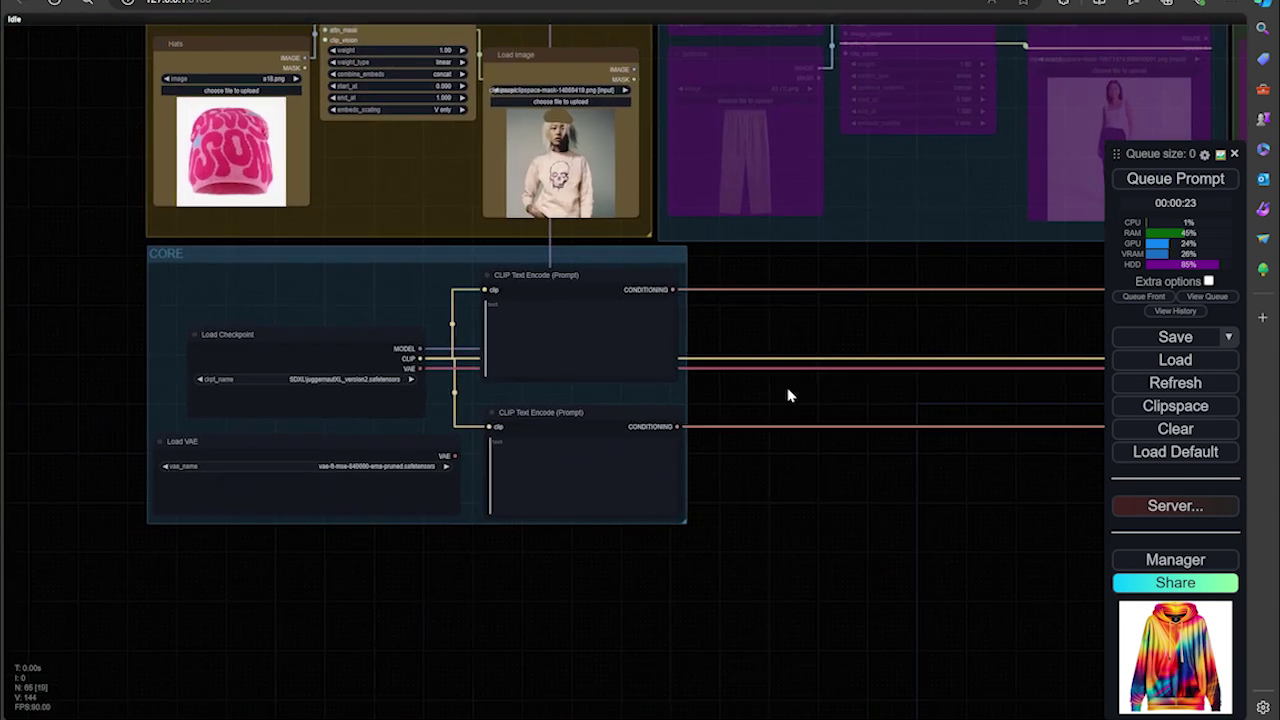
scroll(800, 409, "up", 3)
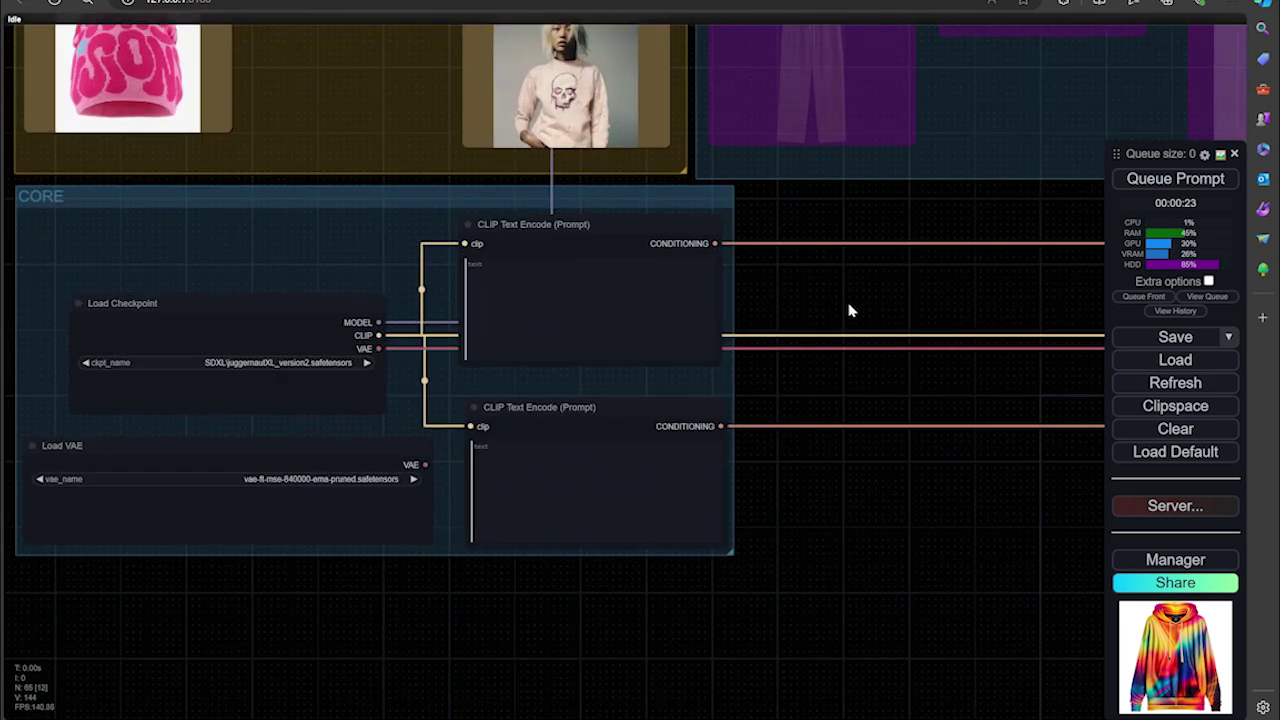
left_click_drag(848, 311, 921, 304)
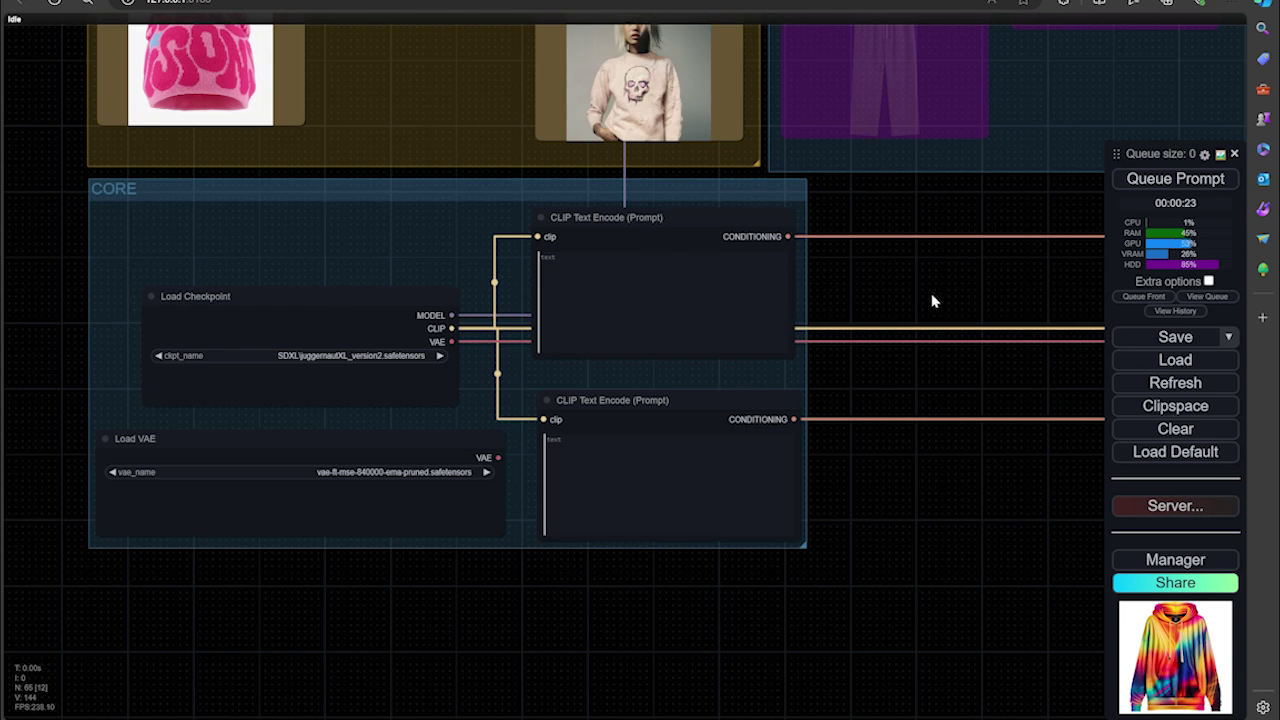
Trace the Core group's connections past Bottoms and Accesories to the Save Image and Preview Image nodes.
scroll(933, 294, "down", 3)
left_click_drag(934, 286, 443, 514)
scroll(730, 502, "up", 3)
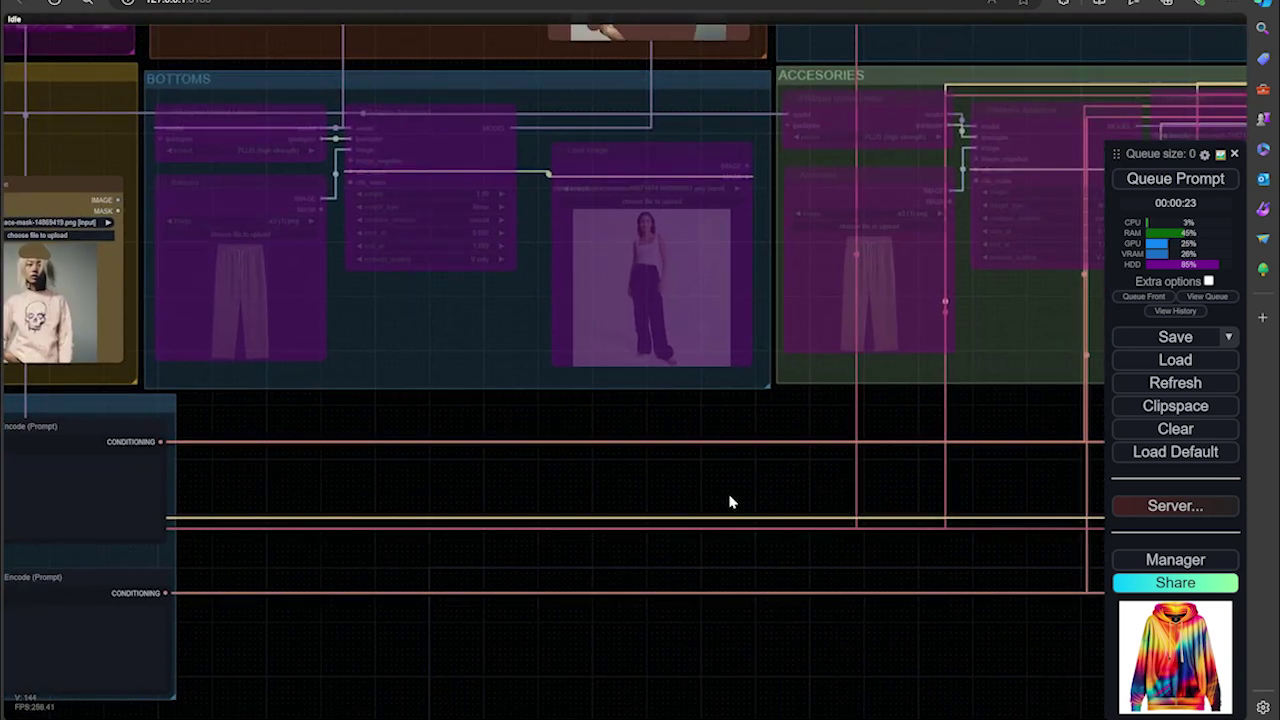
left_click_drag(730, 502, 222, 280)
left_click_drag(737, 294, 486, 177)
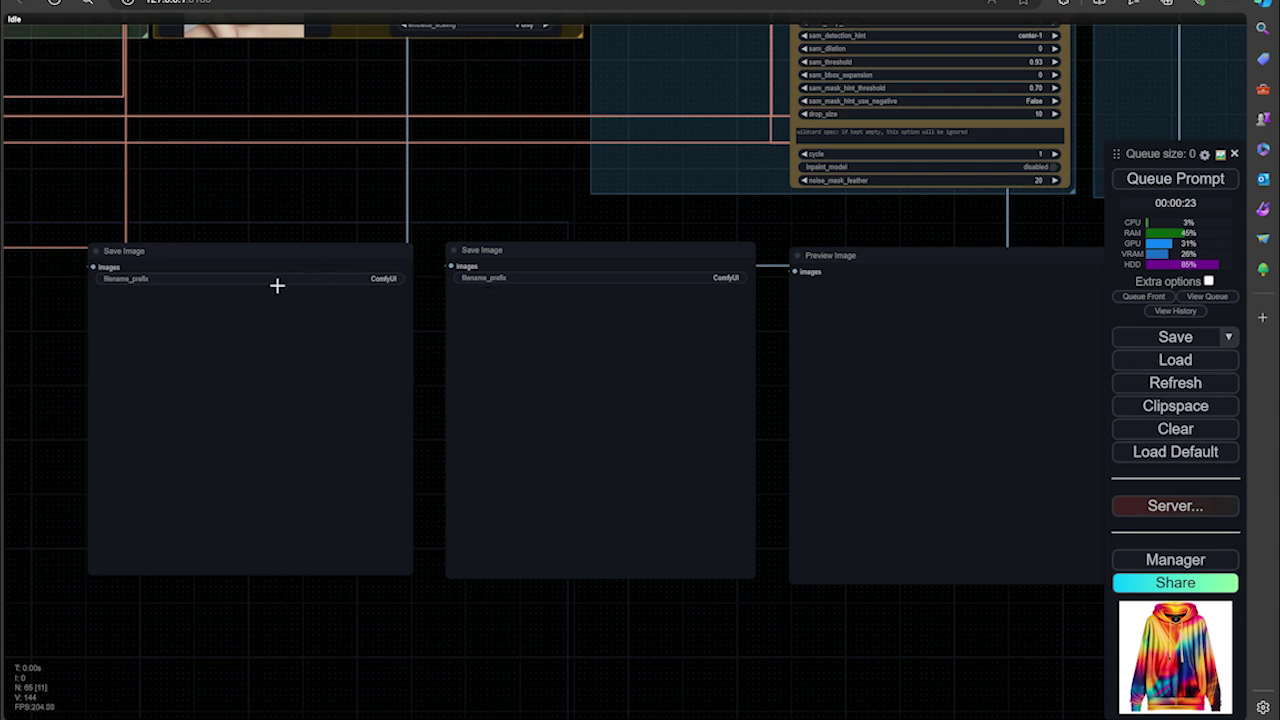
left_click(266, 253)
left_click_drag(535, 190, 391, 260)
left_click(391, 260)
left_click(691, 280)
Examine the Face Detailer 1, Face Detailer 2 and SUPIR Upscale groups.
left_click_drag(762, 224, 648, 590)
left_click_drag(750, 63, 677, 109)
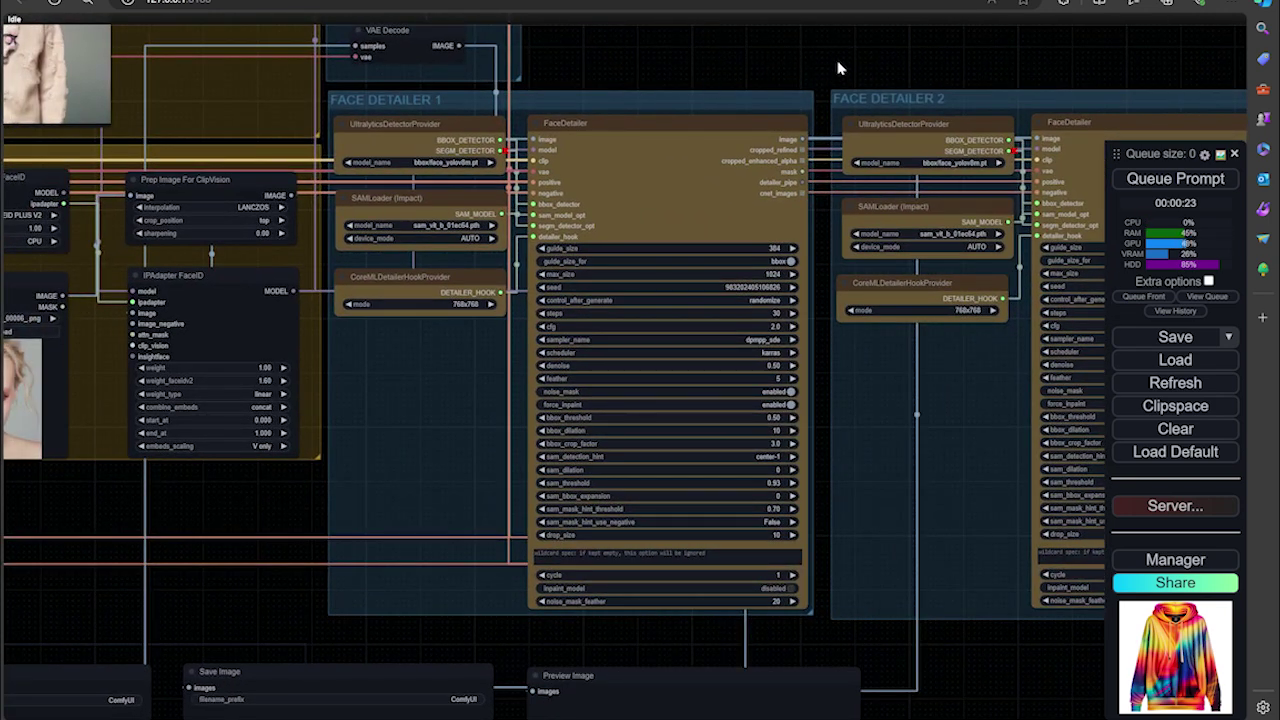
left_click_drag(788, 77, 279, 69)
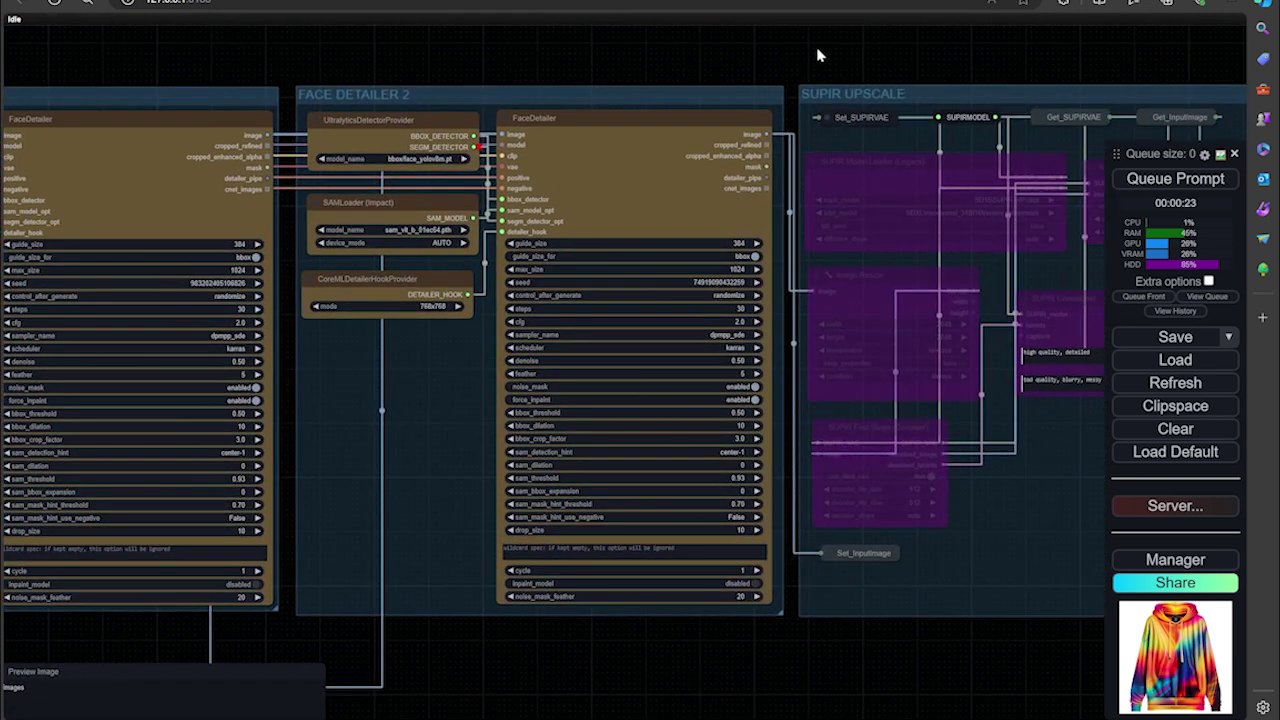
left_click_drag(897, 57, 678, 58)
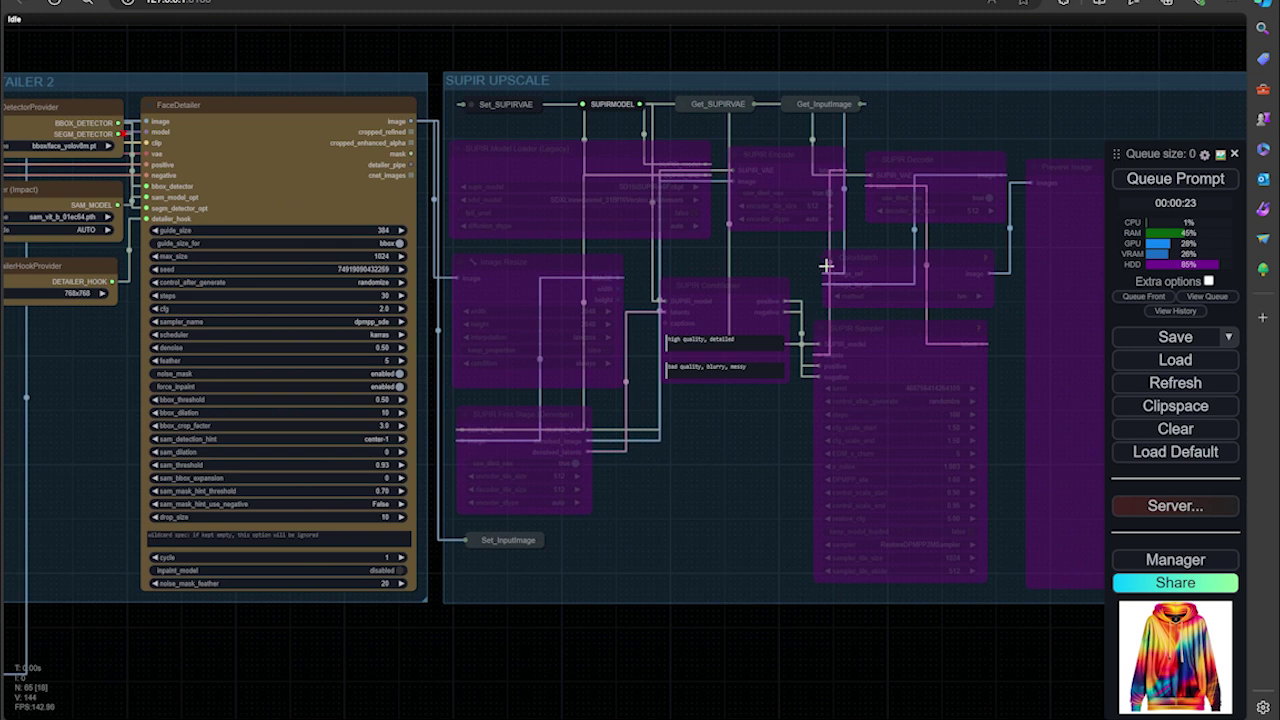
left_click_drag(780, 47, 856, 63)
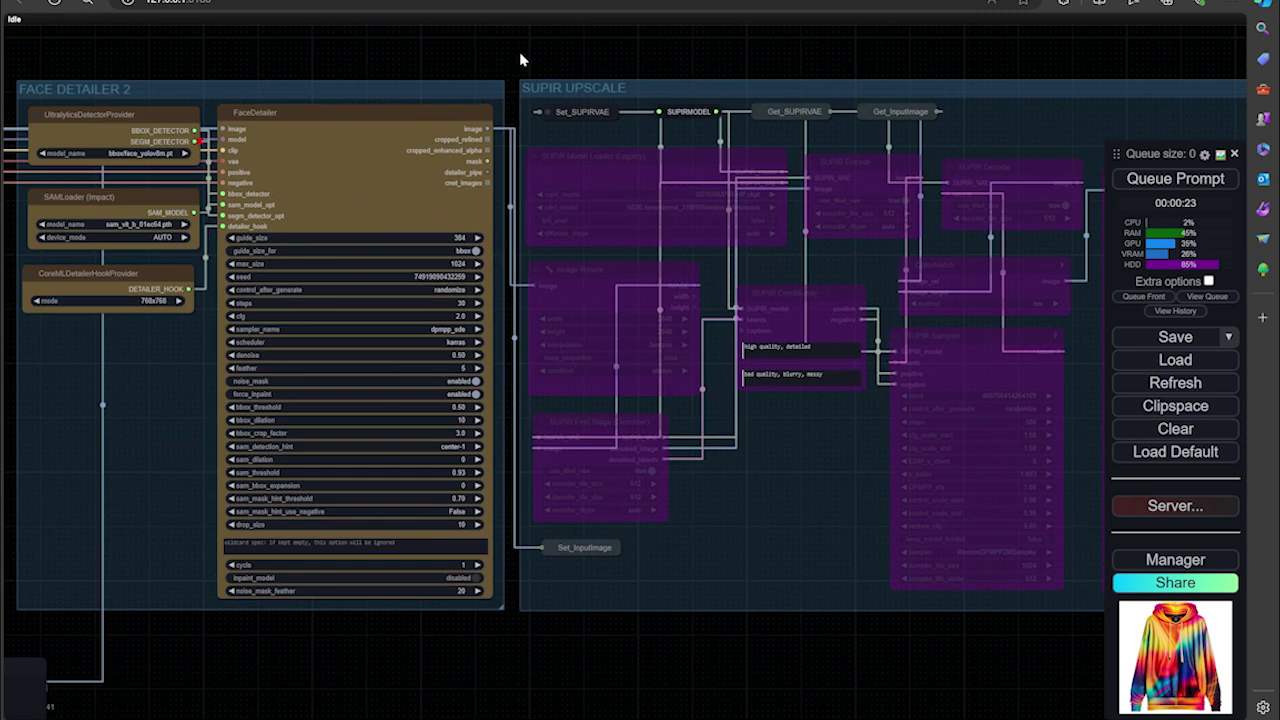
left_click_drag(523, 57, 720, 74)
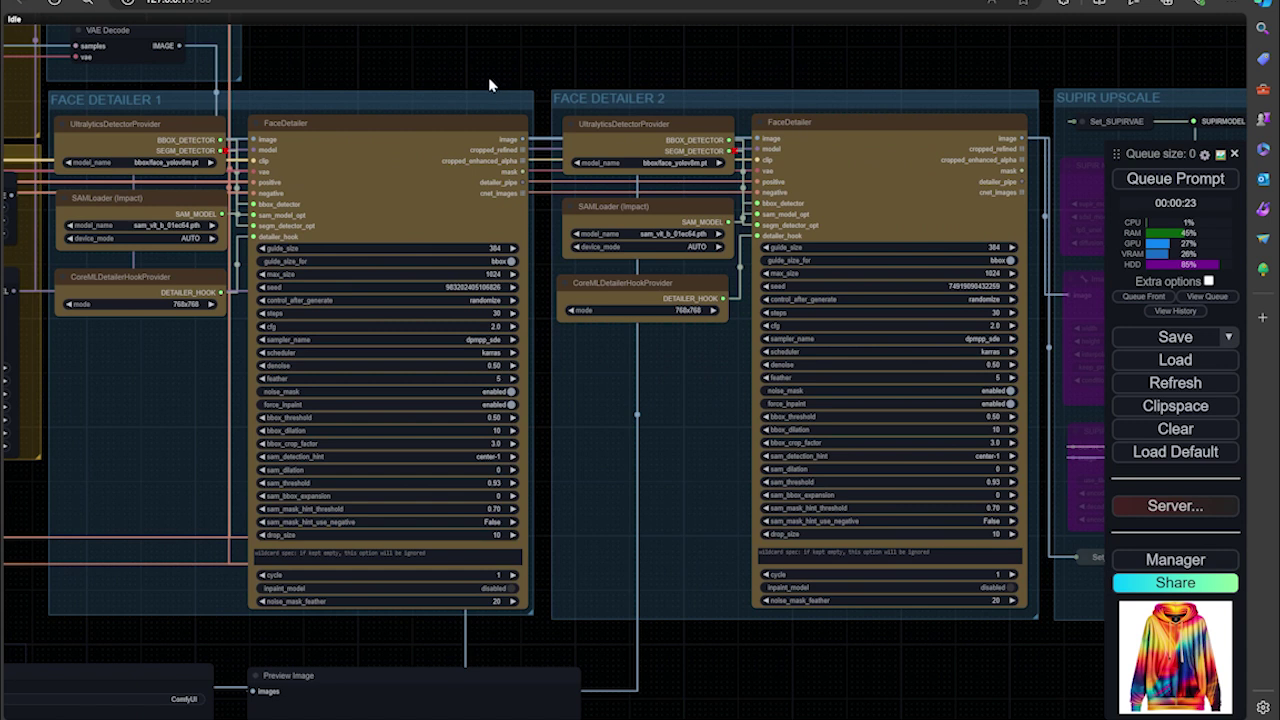
Bypass all detector, SAM loader, detailer hook and FaceDetailer nodes in the Face Detailer 1 and Face Detailer 2 groups.
left_click_drag(488, 77, 586, 76)
left_click(271, 125)
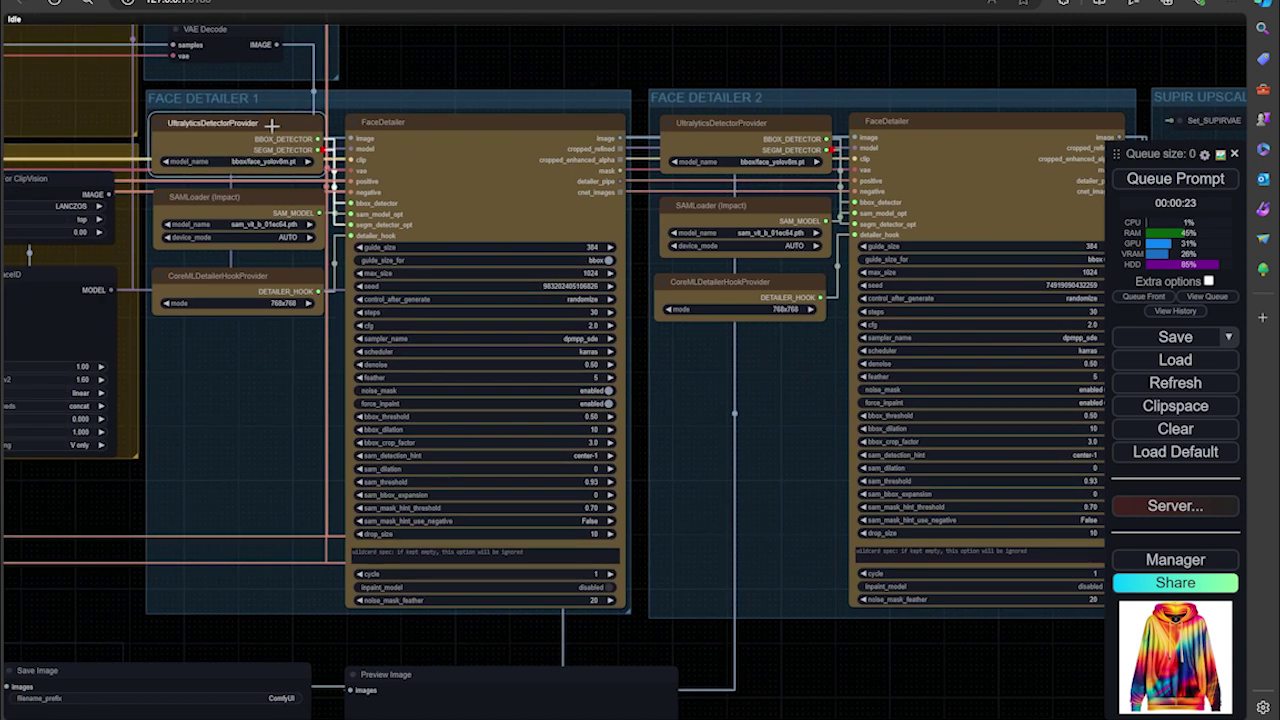
left_click(250, 202, "shift")
left_click(248, 271, "shift")
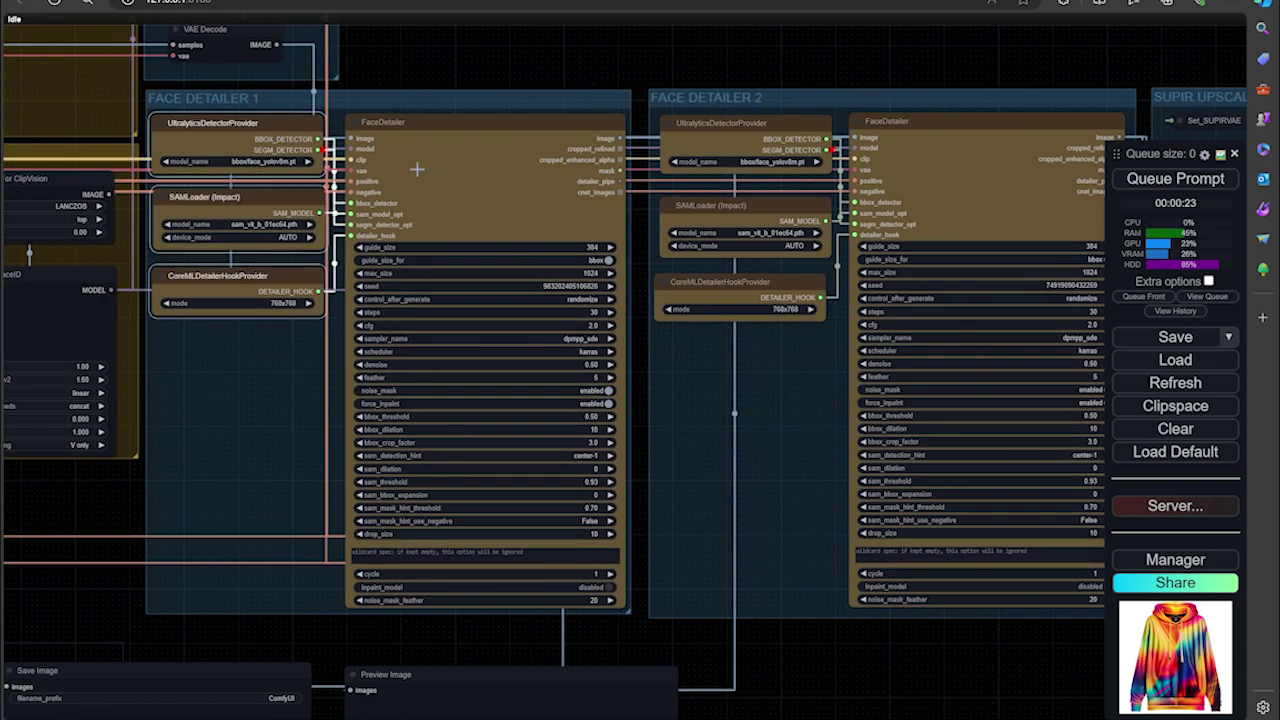
left_click(444, 149, "shift")
left_click(730, 133, "shift")
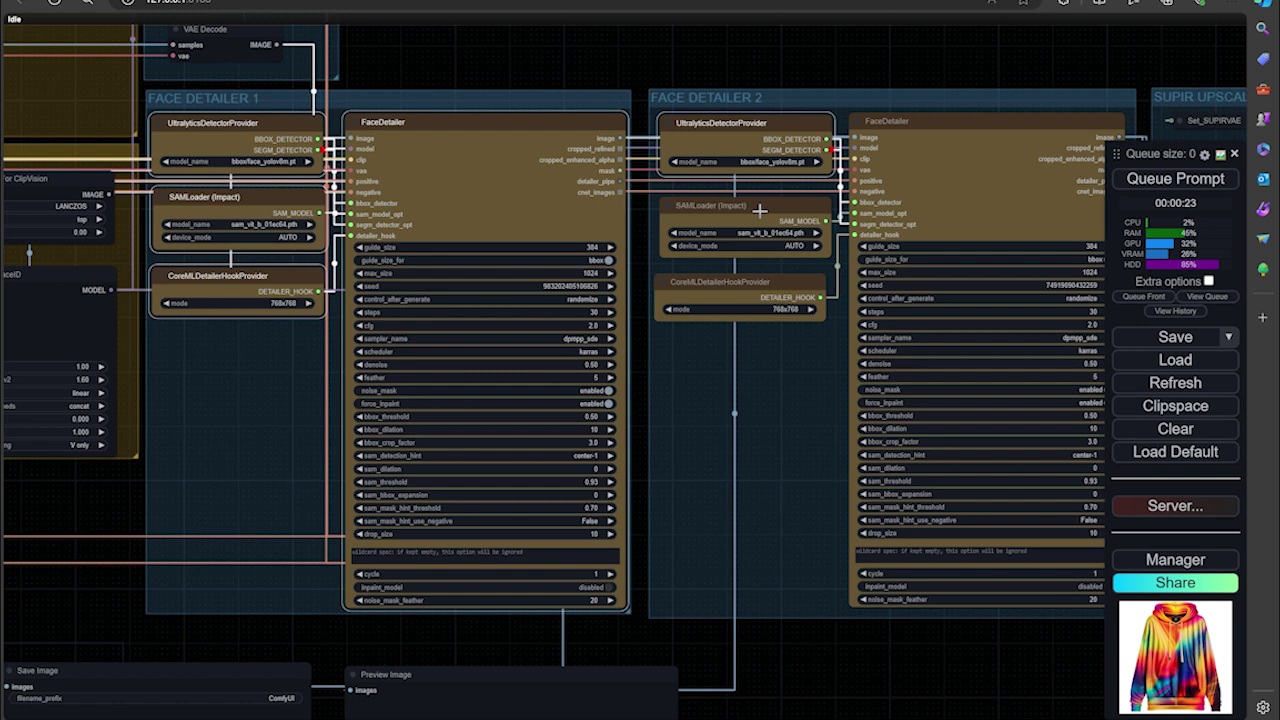
left_click(760, 210, "shift")
left_click(777, 286, "shift")
left_click(958, 138, "shift")
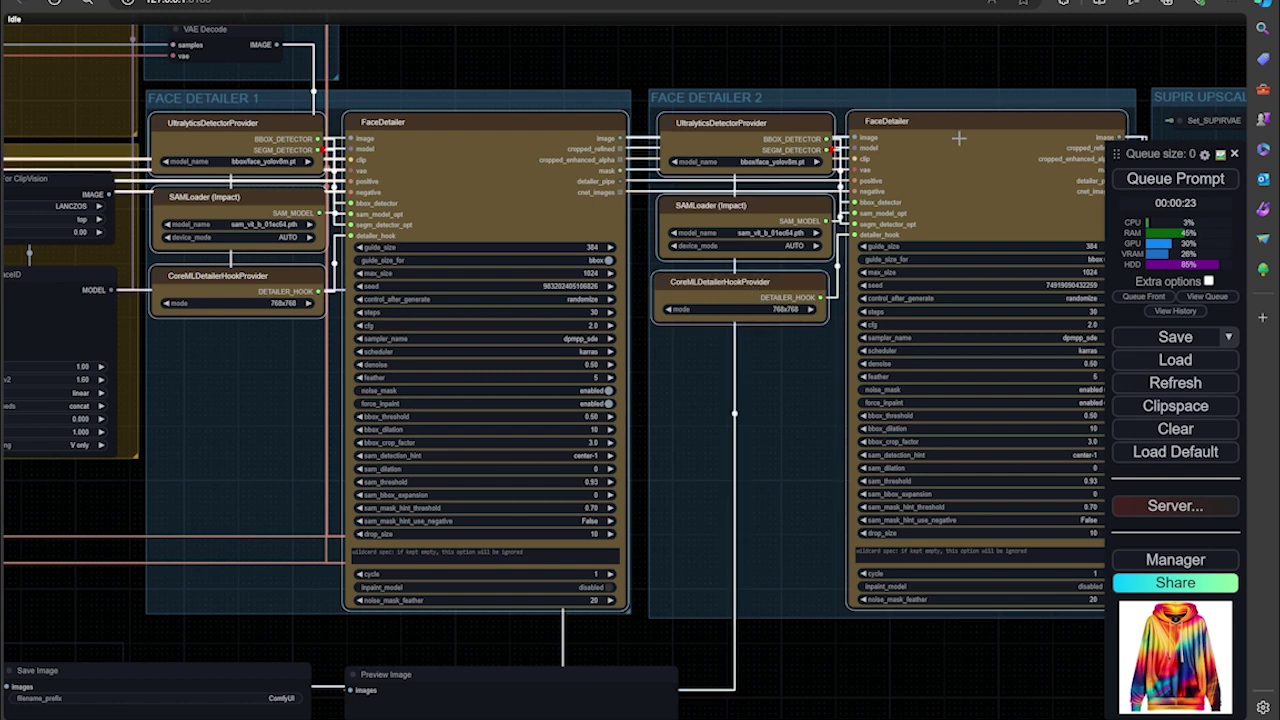
key("ctrl+b")
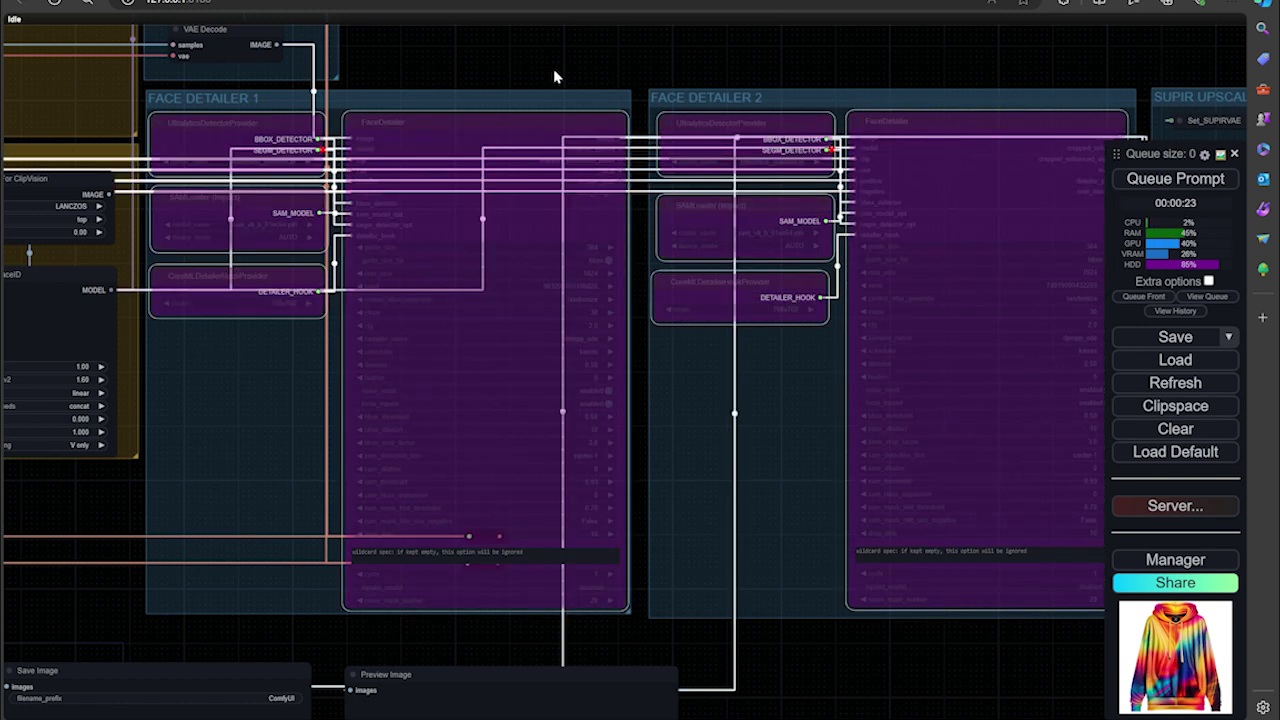
Set the steps of the KSampler node in the KSampler group to 50.
left_click_drag(553, 68, 916, 73)
left_click_drag(822, 65, 928, 317)
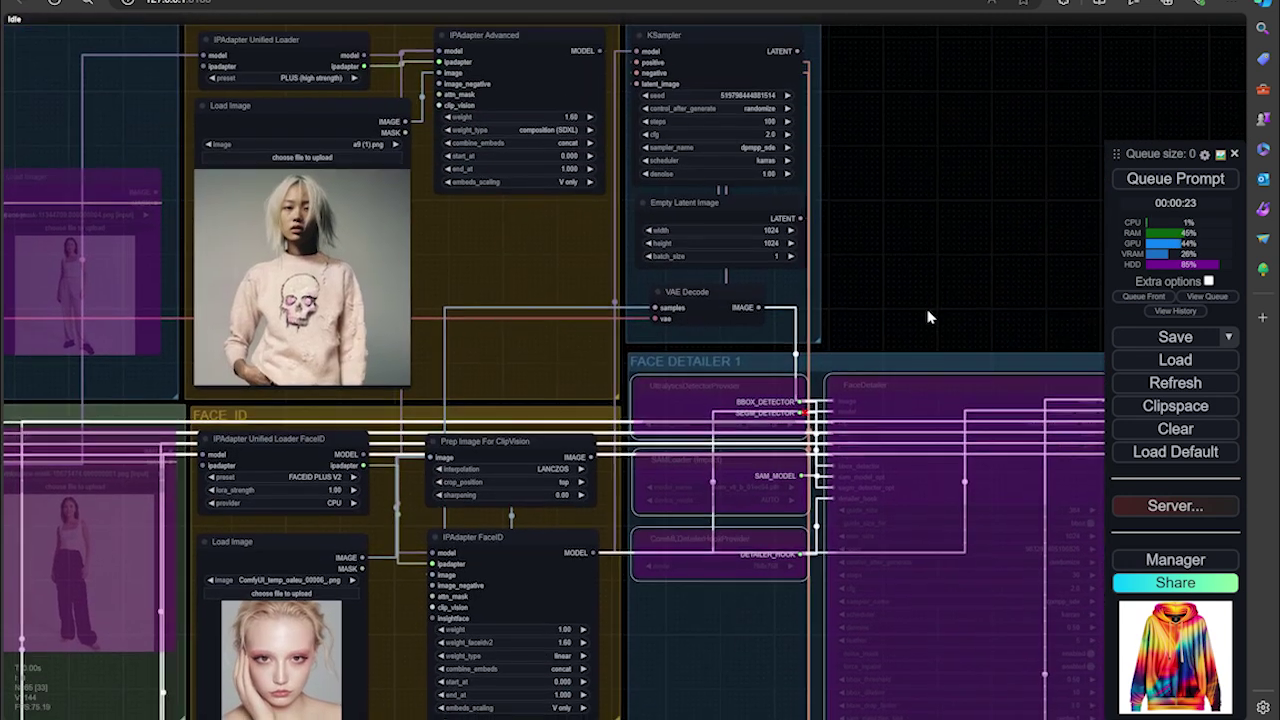
scroll(900, 166, "up", 2)
left_click_drag(900, 166, 740, 217)
scroll(740, 217, "up", 2)
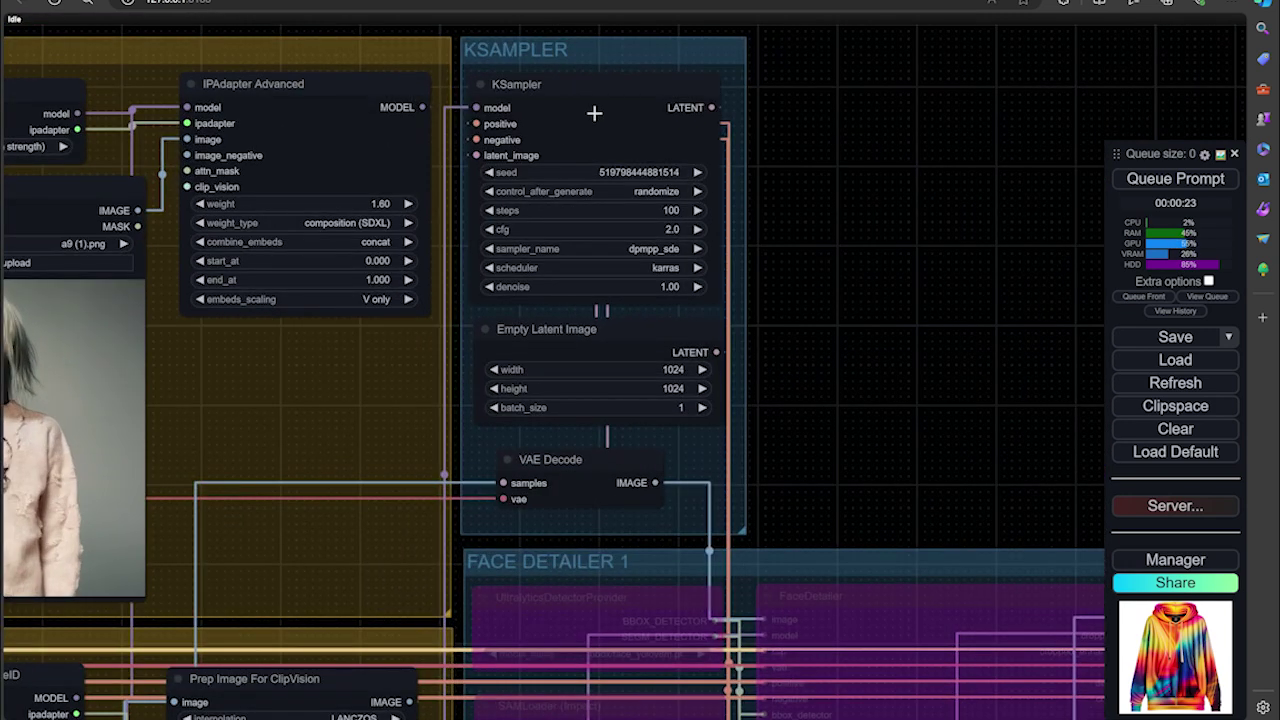
left_click(589, 211)
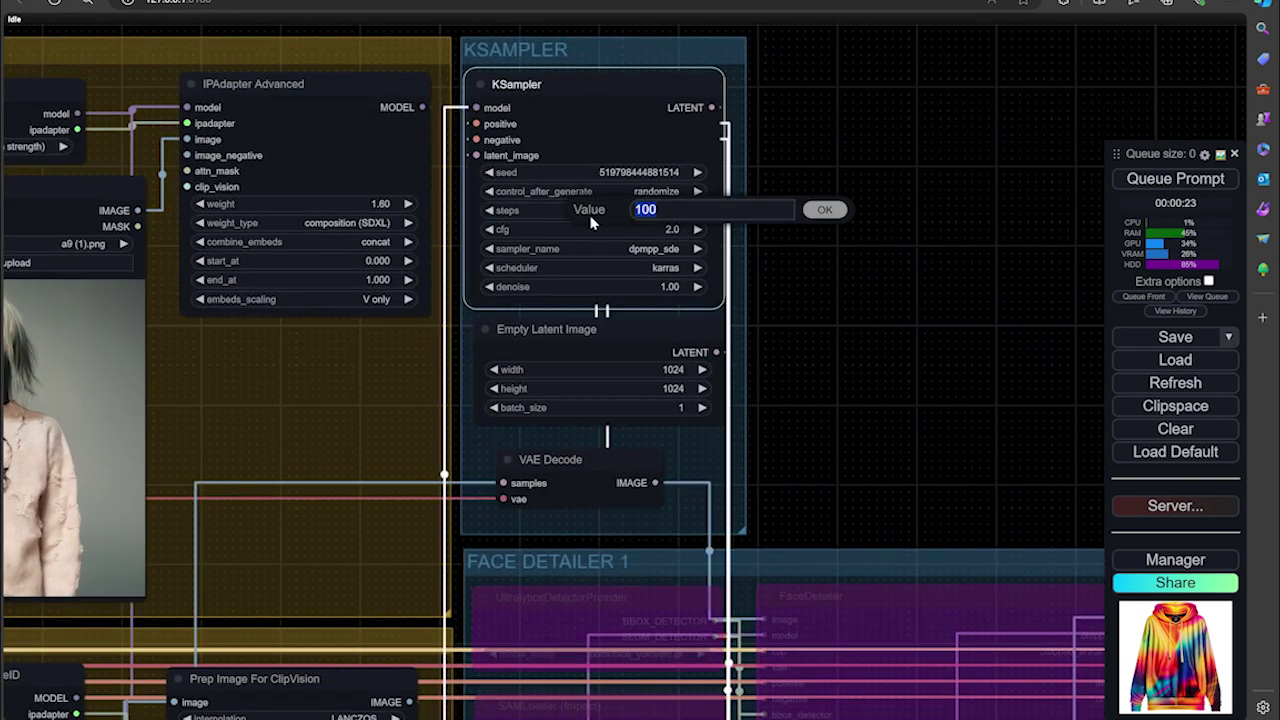
type("50")
key("Return")
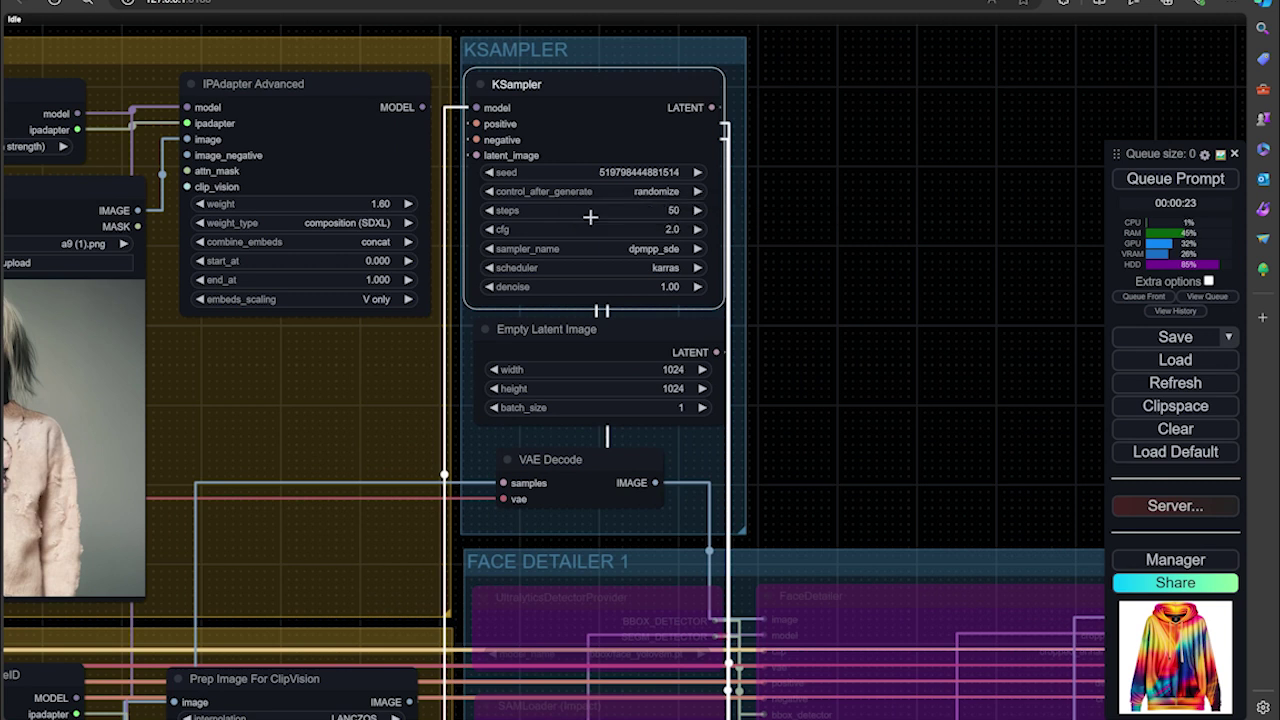
Examine the Composition group's reference image and IPAdapter nodes alongside the neighbouring Face ID and KSampler groups.
left_click_drag(807, 399, 868, 301)
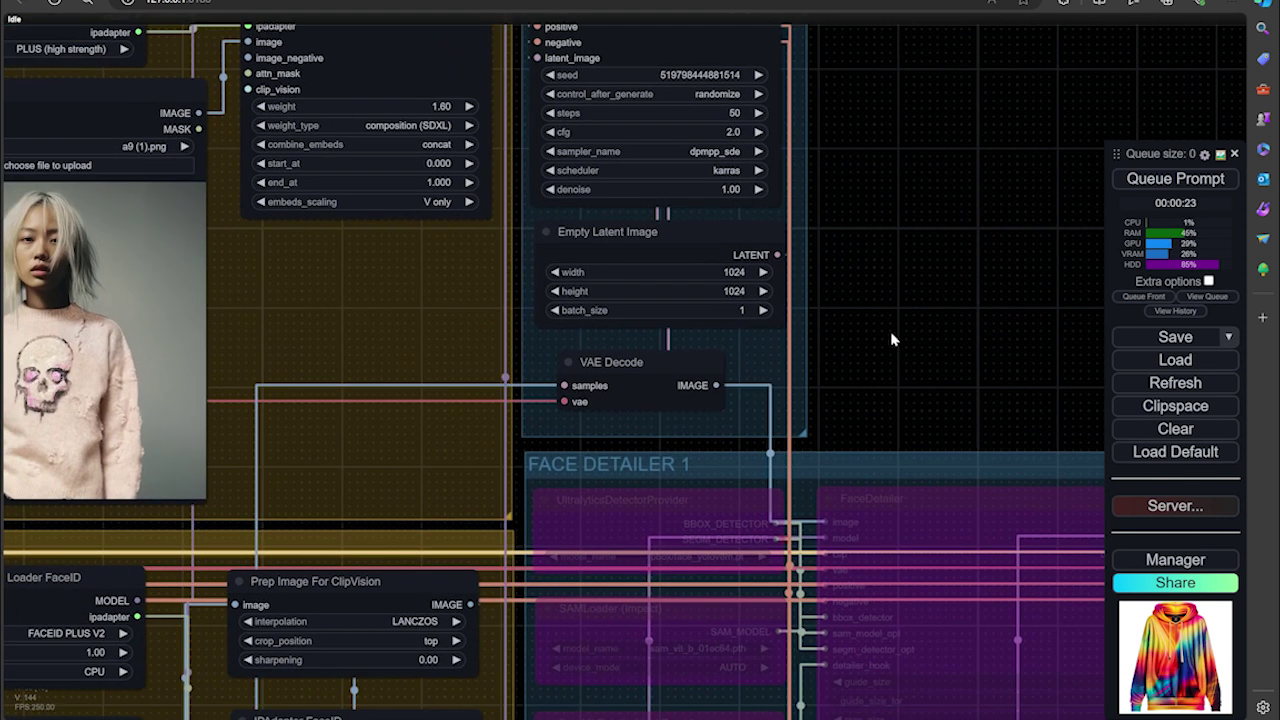
scroll(890, 331, "down", 2)
scroll(891, 327, "down", 3)
left_click_drag(308, 198, 493, 153)
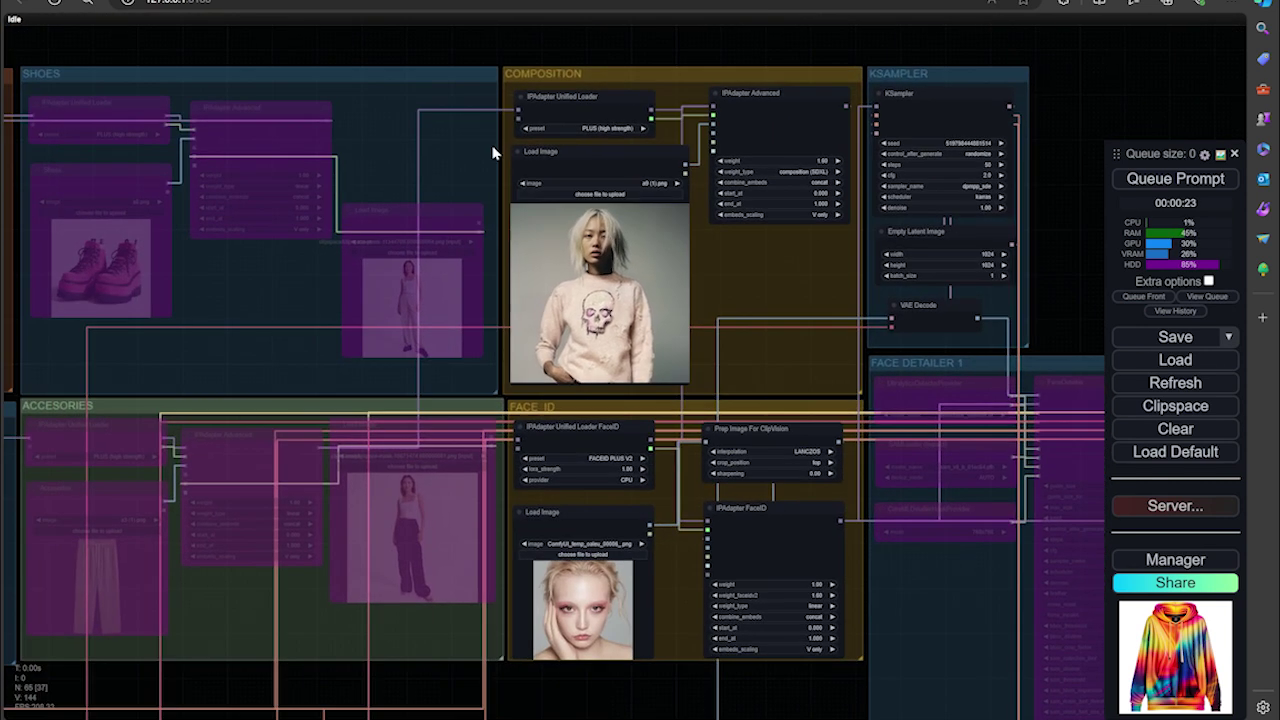
left_click_drag(486, 51, 526, 46)
scroll(540, 90, "up", 4)
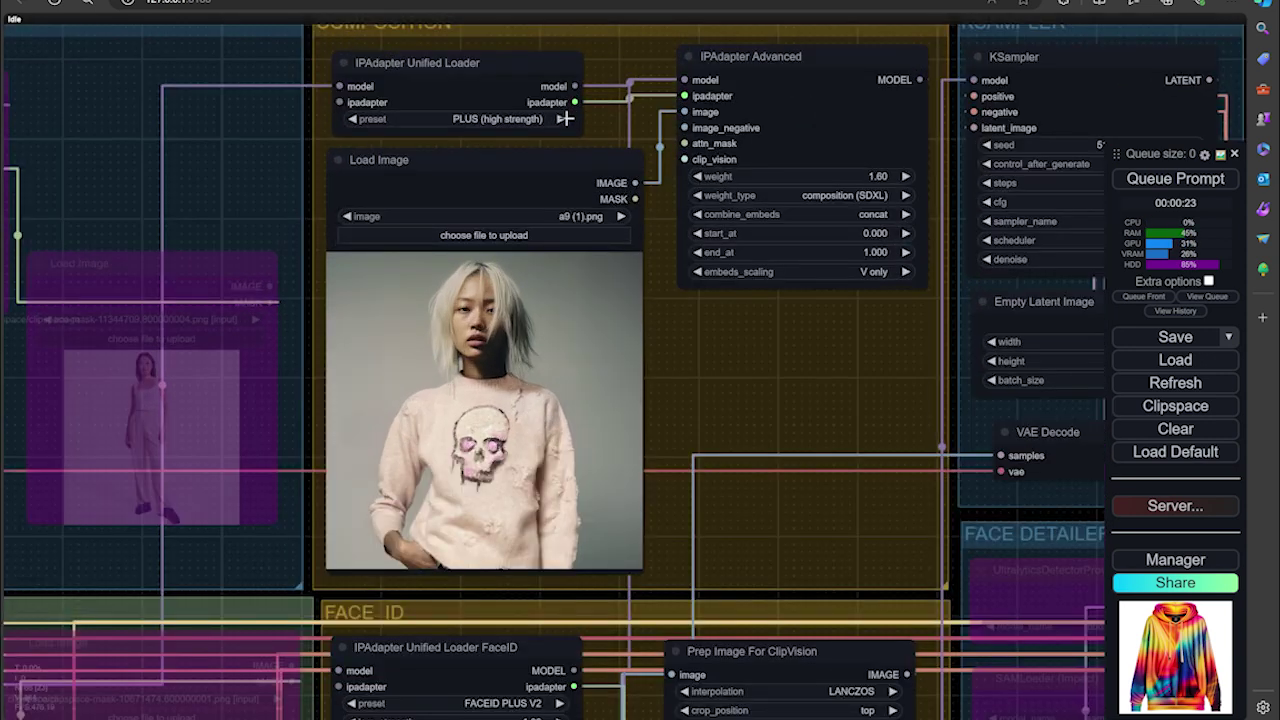
scroll(713, 308, "down", 2)
left_click_drag(700, 40, 646, 52)
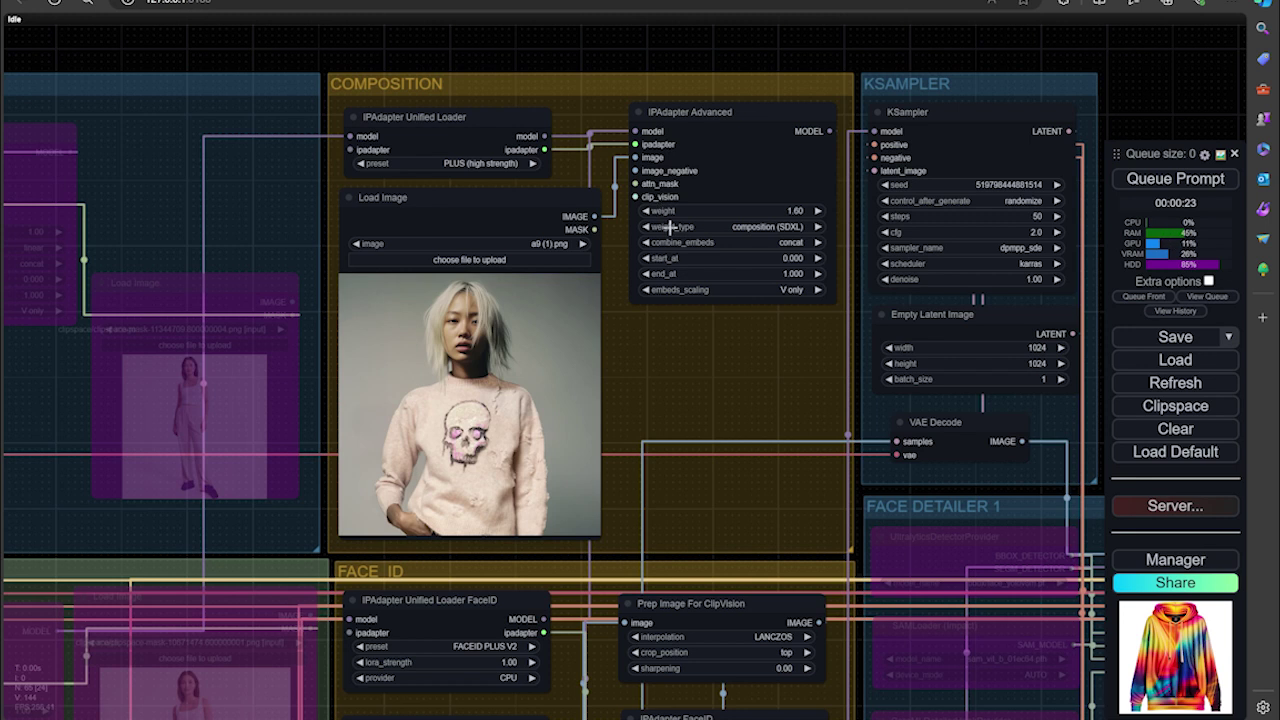
left_click_drag(790, 49, 722, 47)
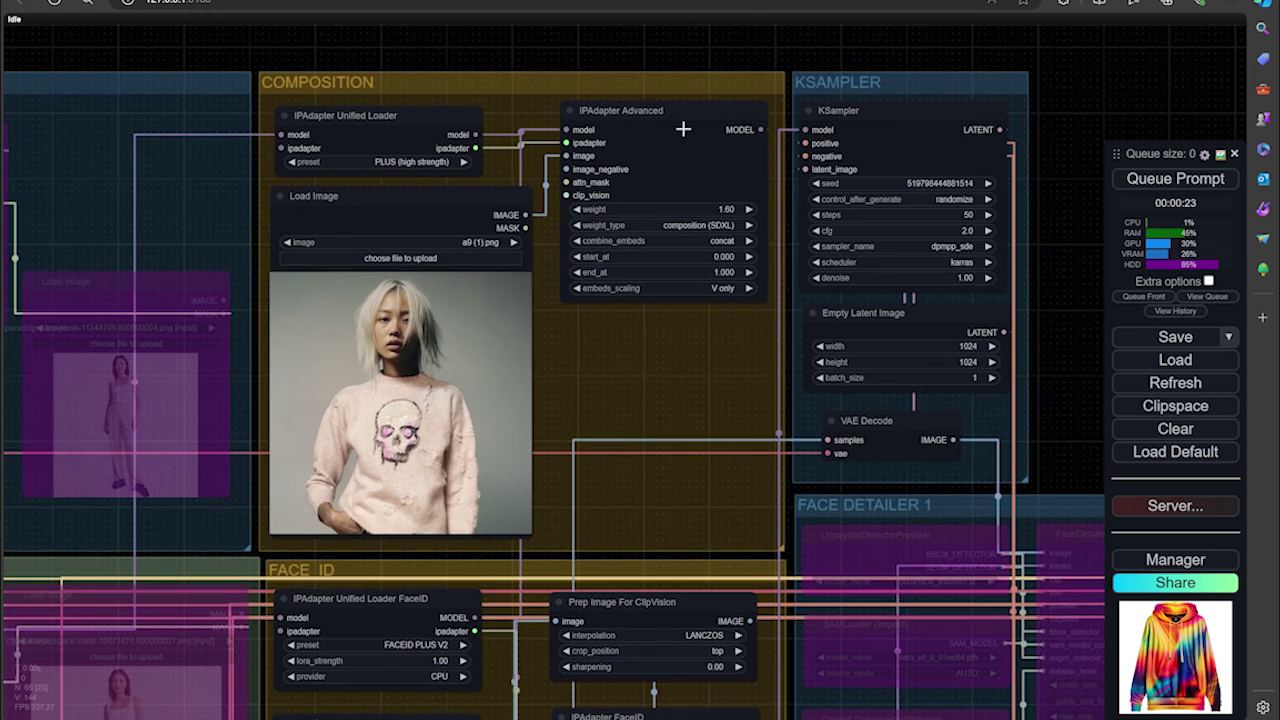
Set the weight type of the Composition group's IPAdapter Advanced node to composition.
mouse_move(692, 109)
left_mouse_down()
mouse_move(674, 106)
mouse_move(690, 106)
left_mouse_up()
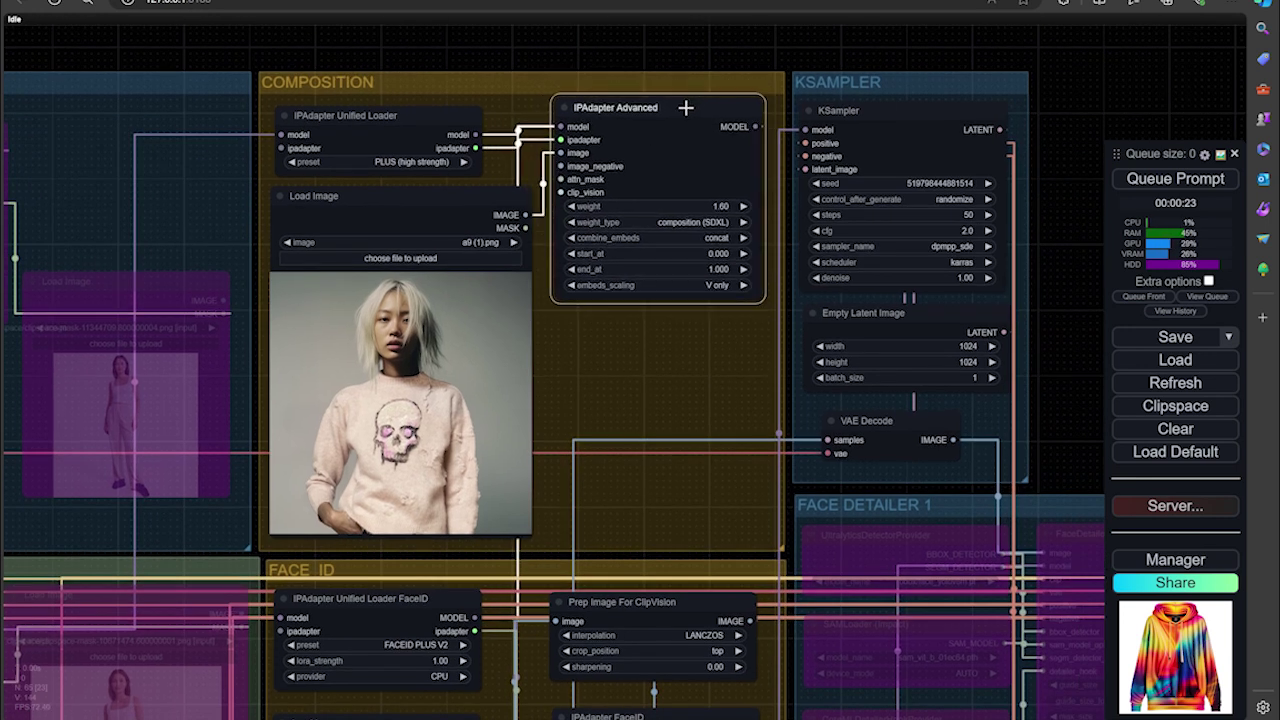
left_click(697, 220)
left_click(672, 295)
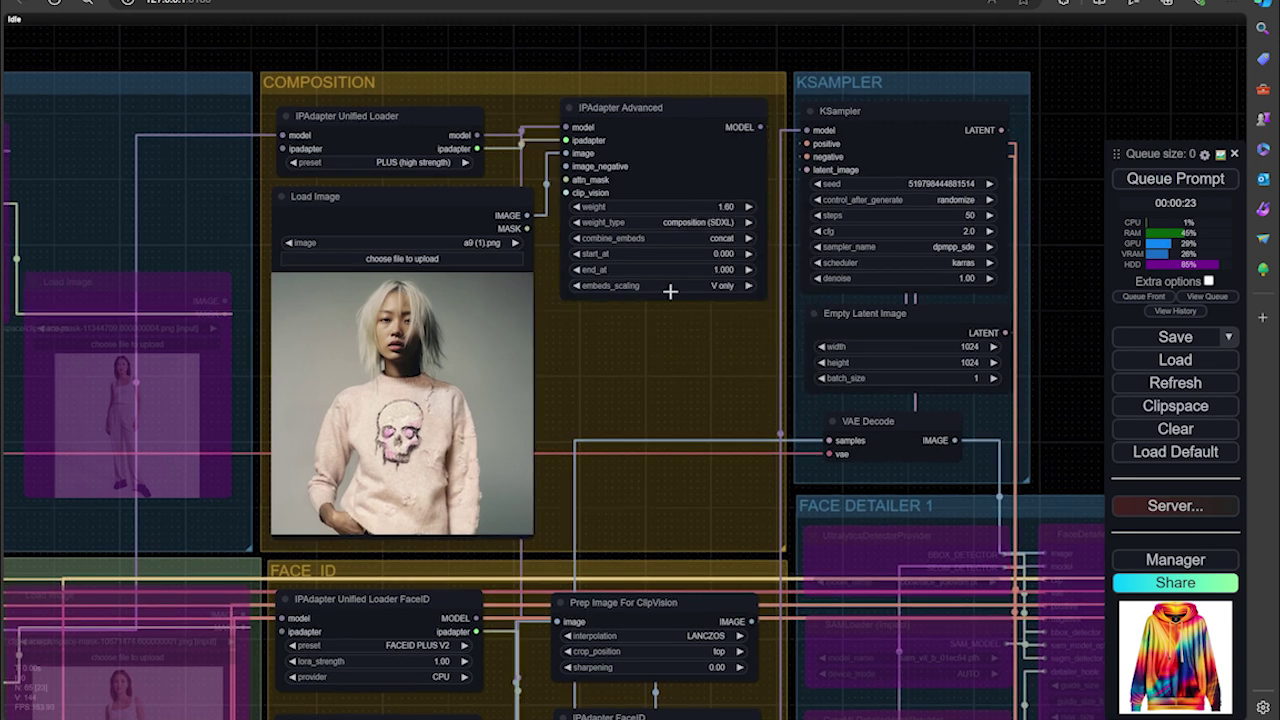
left_click(705, 221)
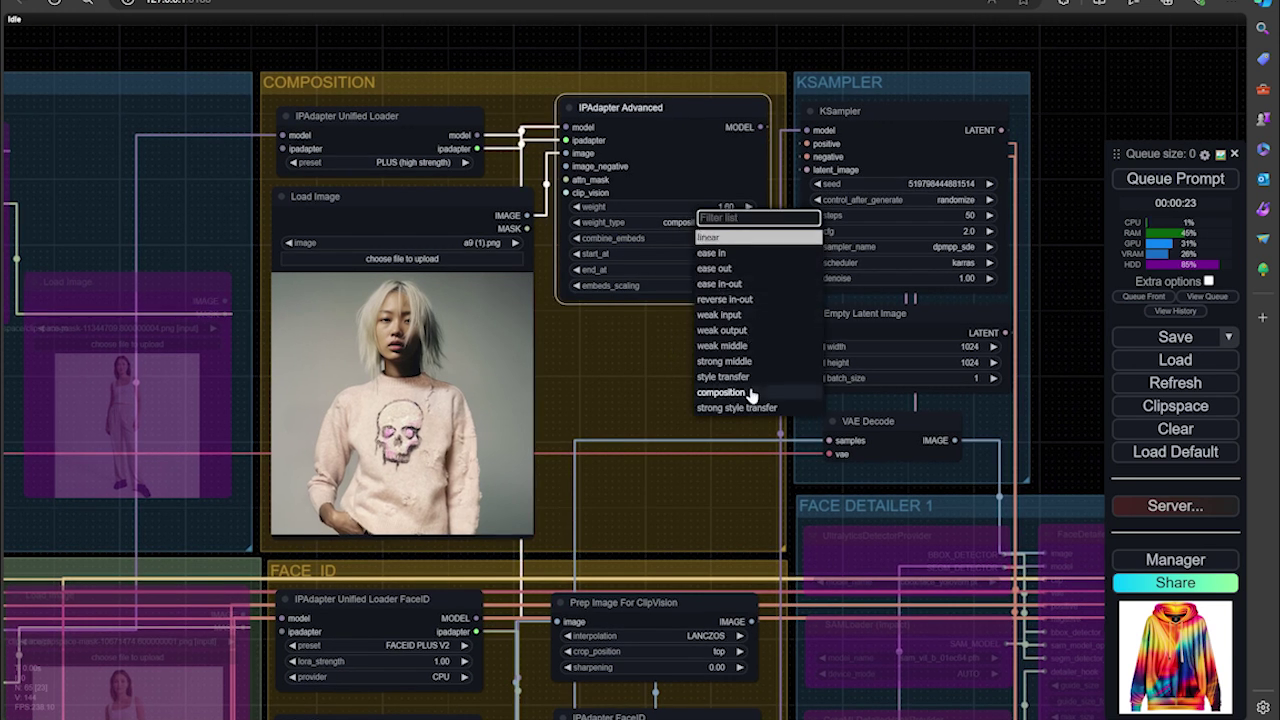
left_click(705, 392)
left_click(713, 370)
left_click(695, 104)
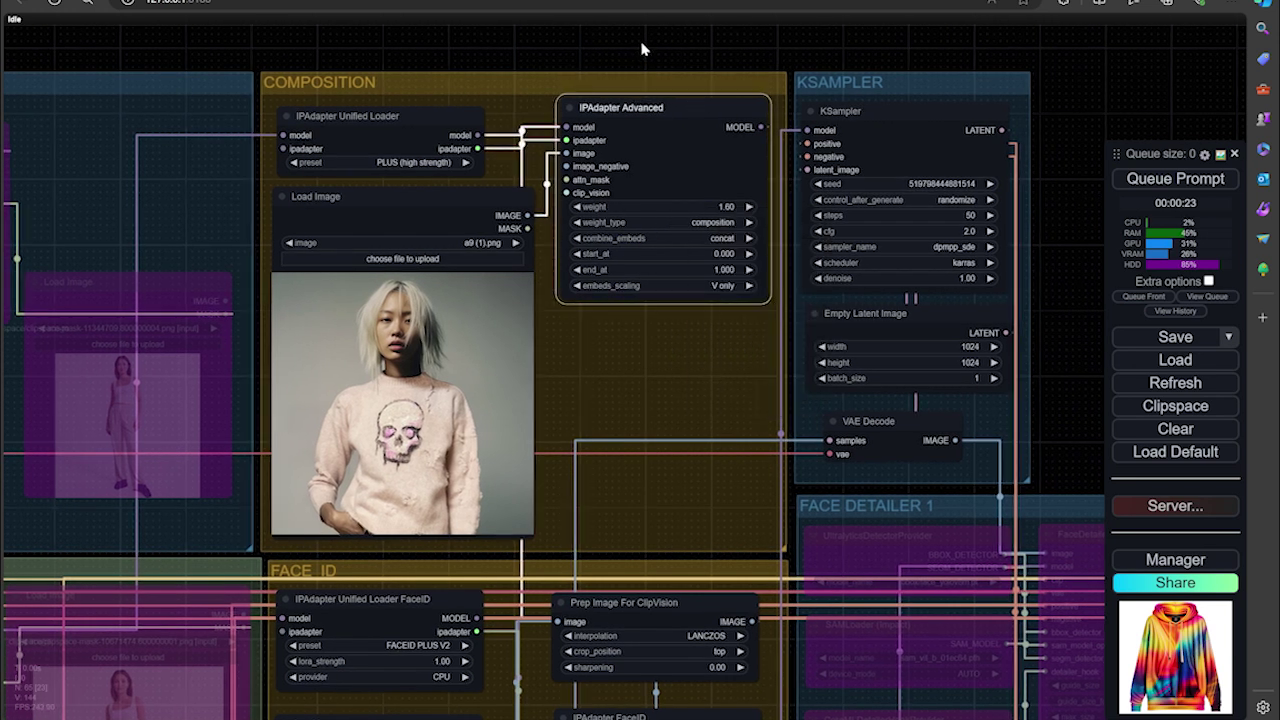
scroll(650, 45, "down", 1)
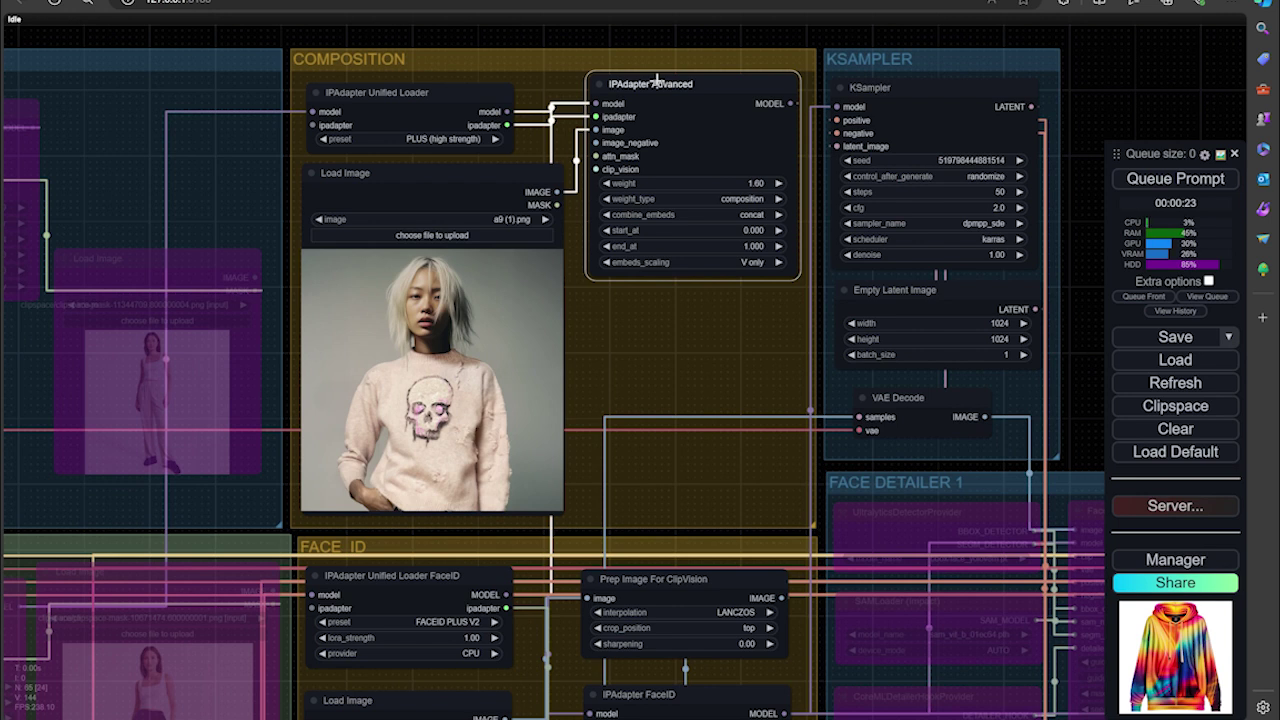
Examine the Composition group's model photo and IPAdapter settings, and the Face ID group's face image and IPAdapter FaceID settings.
left_click_drag(540, 44, 562, 34)
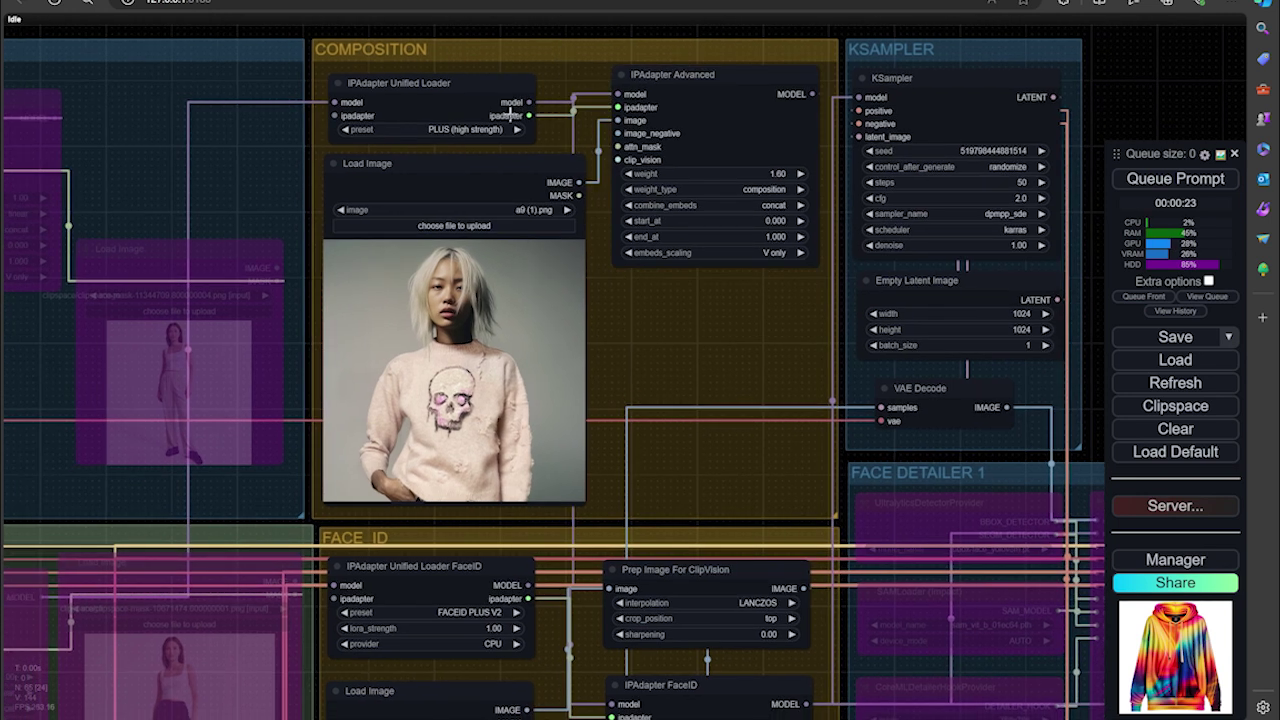
scroll(629, 323, "up", 3)
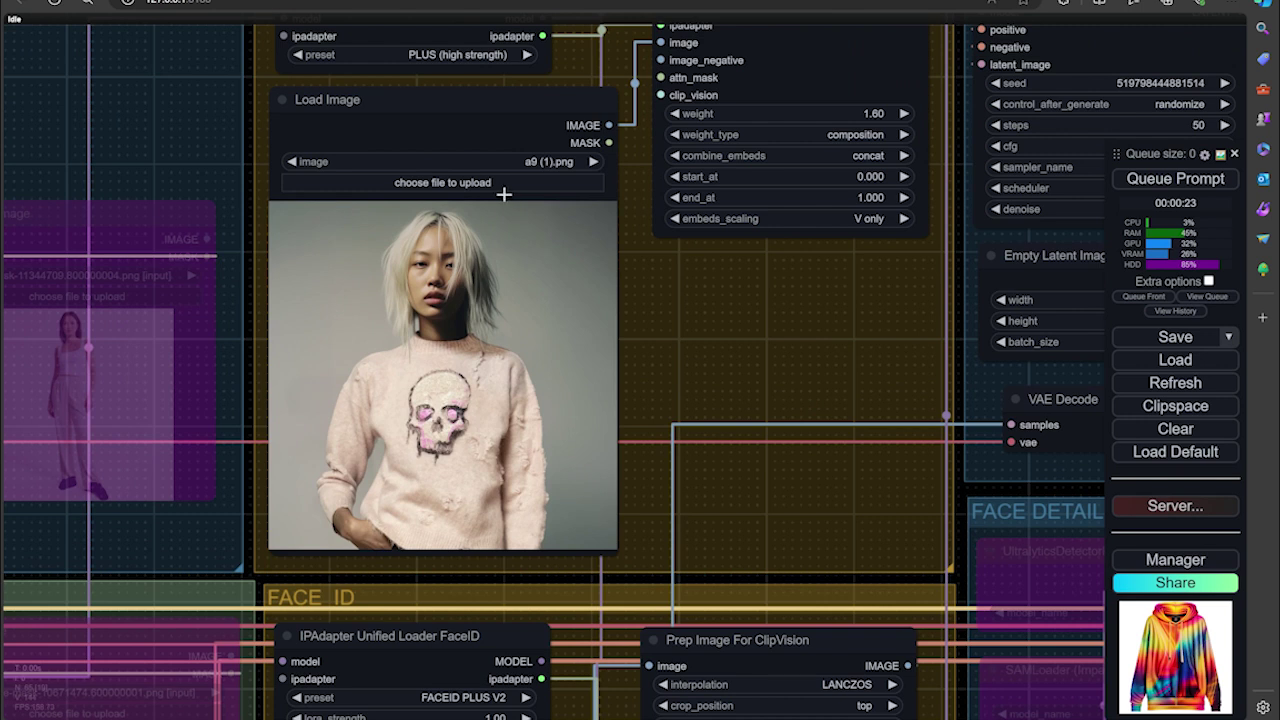
scroll(655, 308, "left", 2)
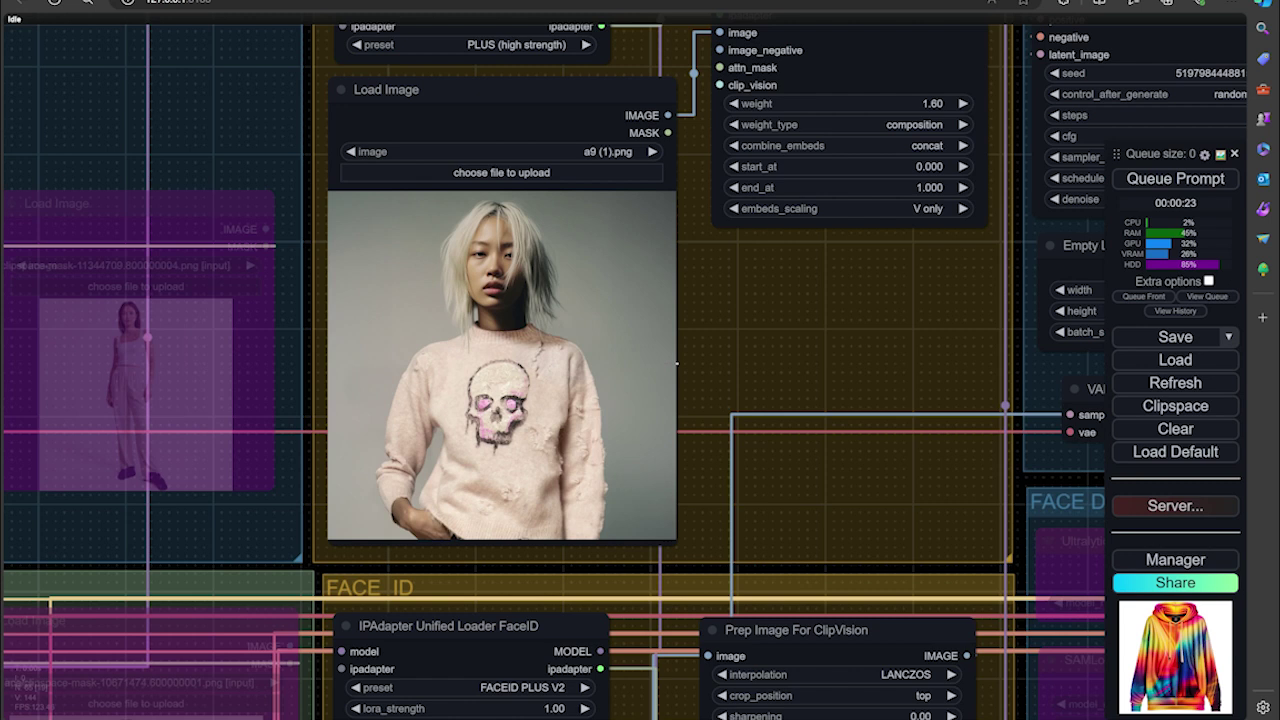
scroll(670, 364, "down", 3)
left_click_drag(757, 329, 712, 336)
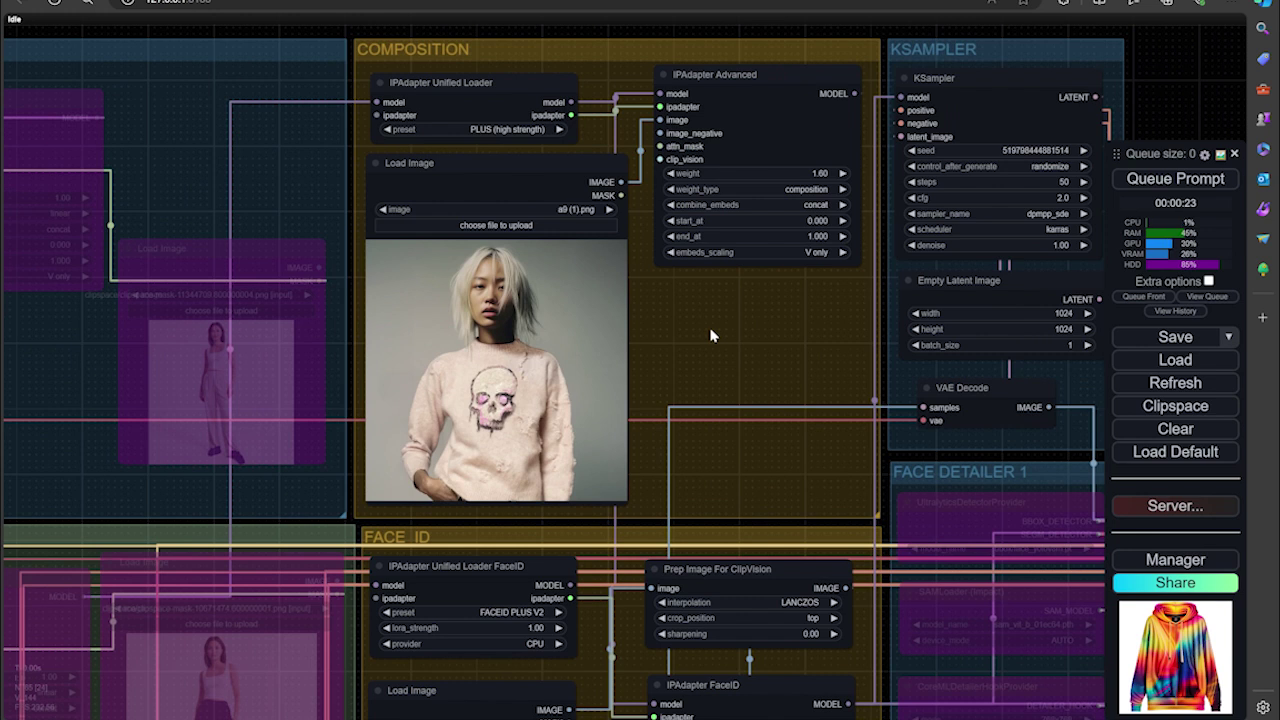
scroll(710, 336, "down", 1)
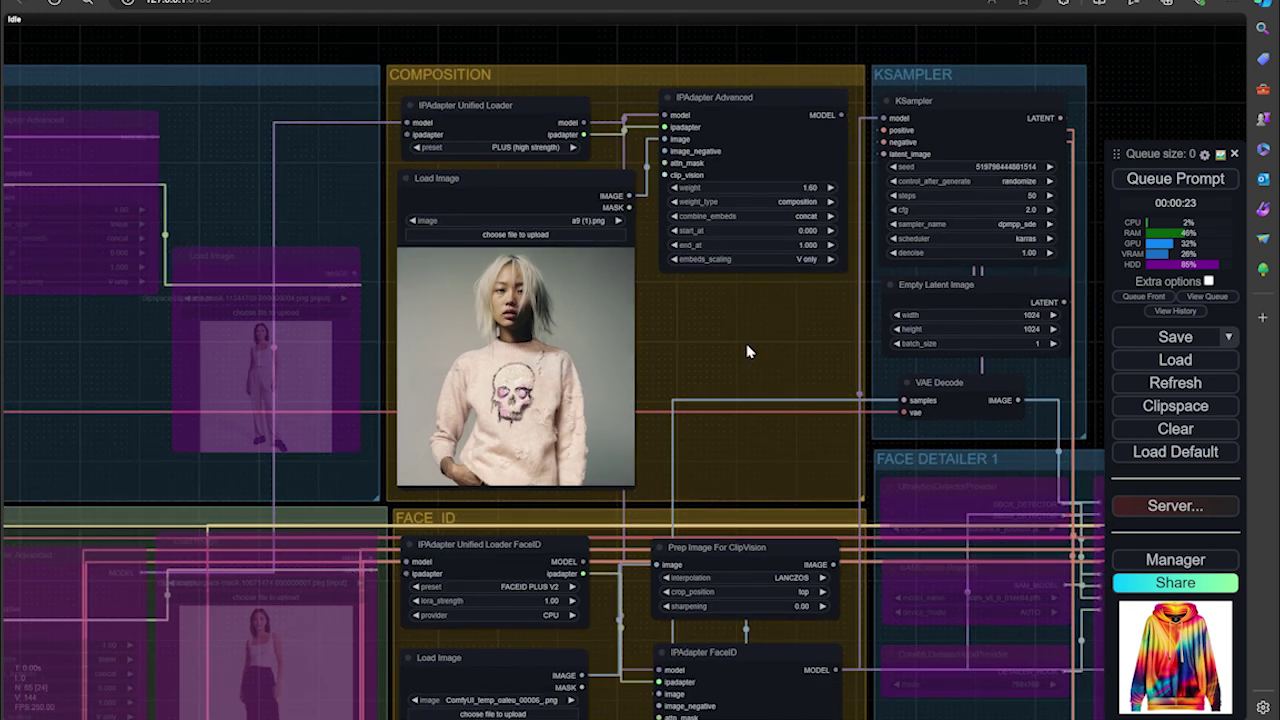
scroll(748, 351, "up", 2)
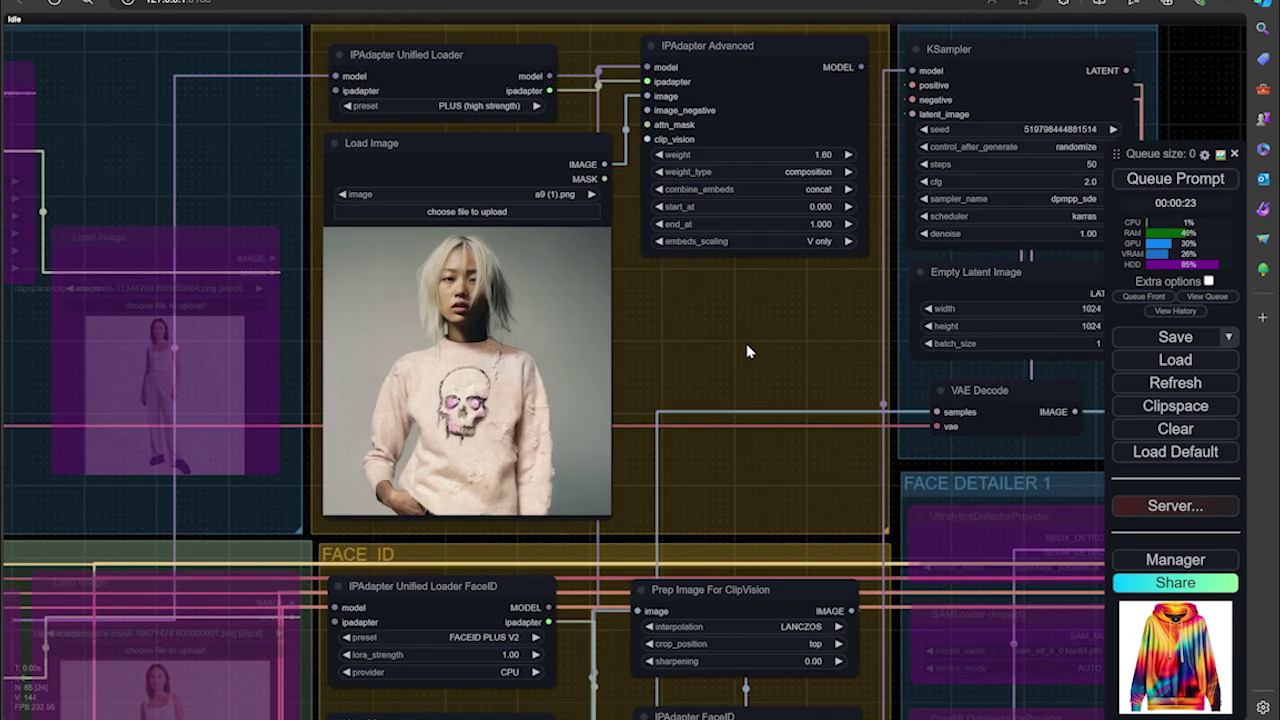
left_click_drag(743, 377, 756, 316)
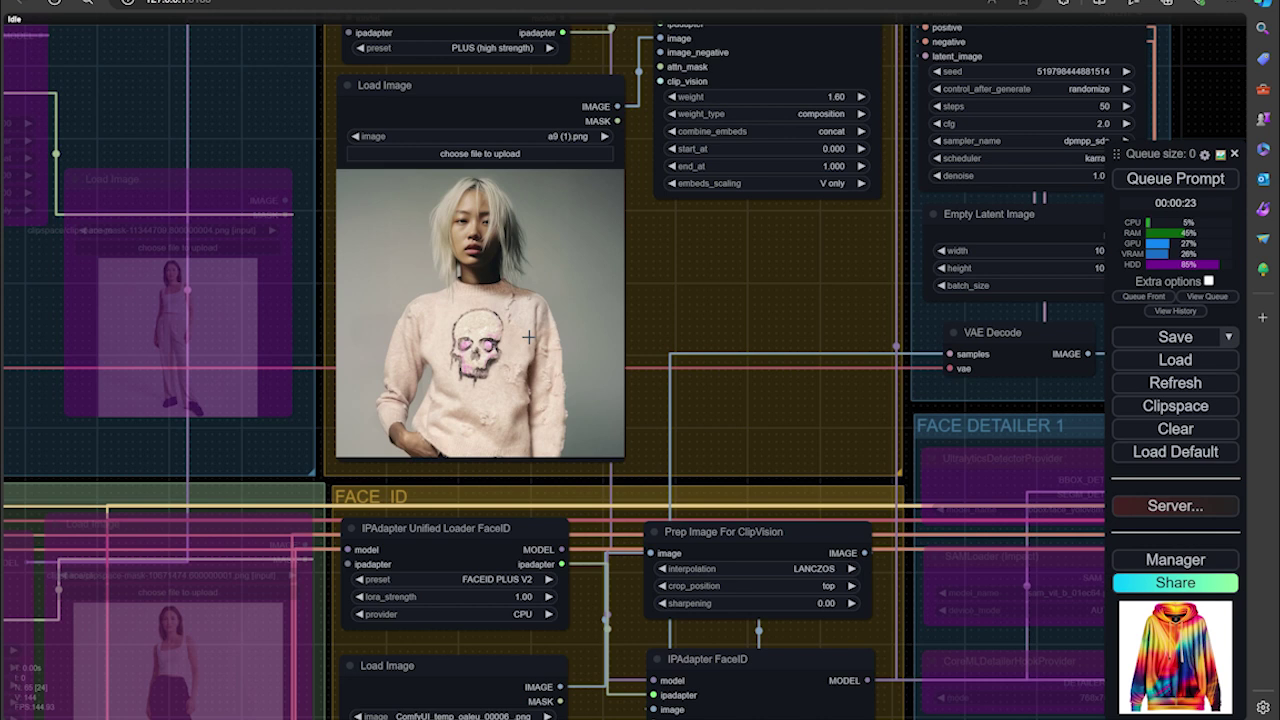
left_click_drag(754, 262, 792, 63)
left_click_drag(639, 386, 558, 400)
scroll(582, 383, "up", 3)
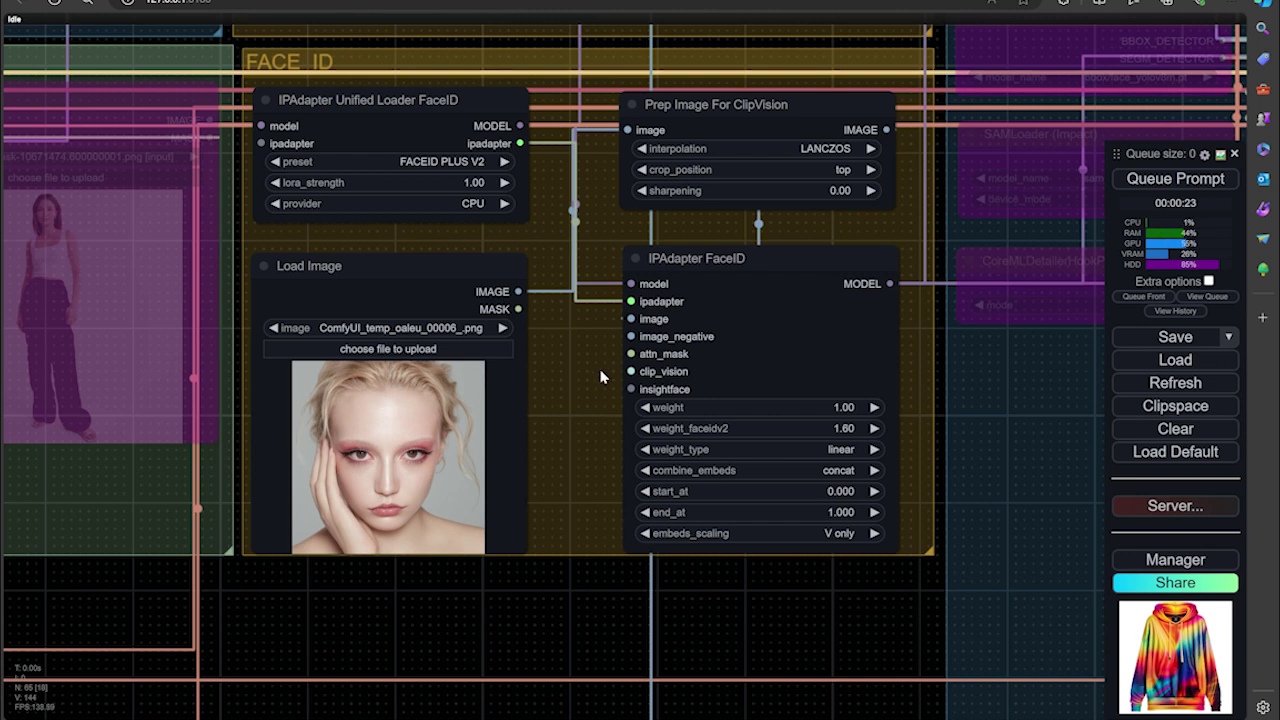
scroll(601, 376, "down", 2)
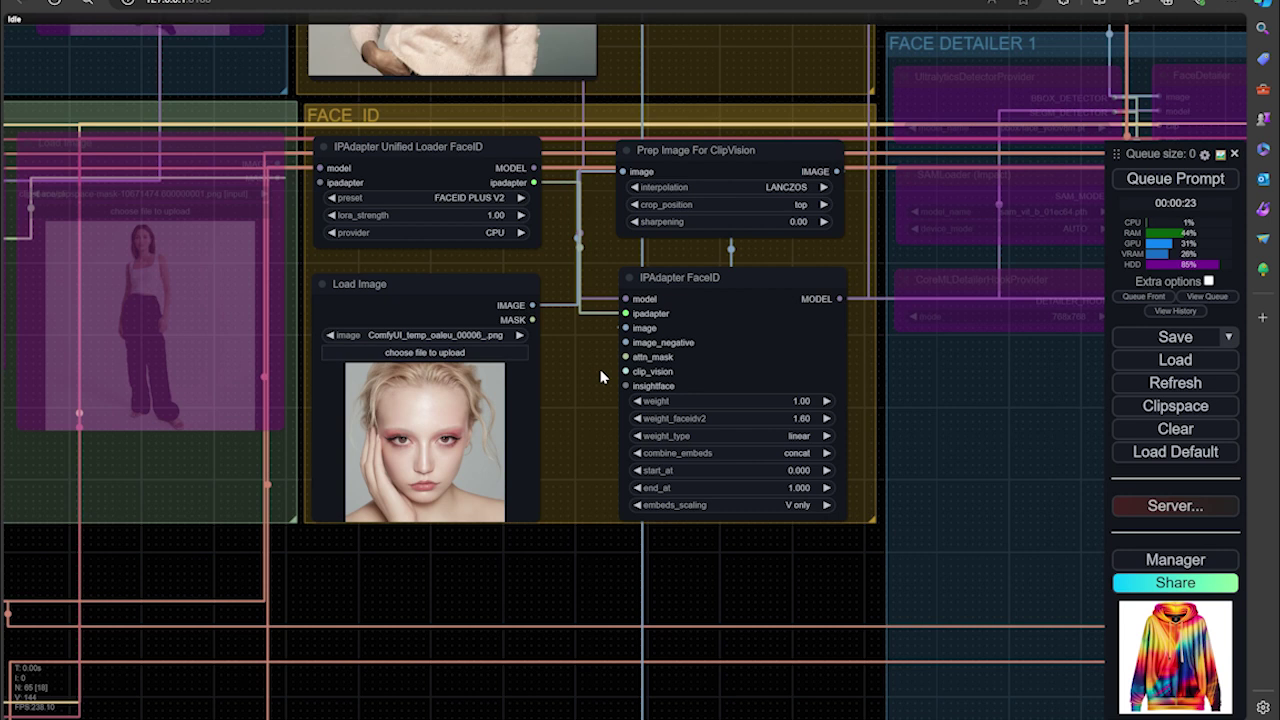
Survey the Dress, Tops, Shoes, Hats, Bottoms and Accessories groups to see which garment groups are active or bypassed.
scroll(601, 376, "down", 2)
left_click_drag(583, 382, 457, 399)
scroll(457, 399, "down", 2)
left_click_drag(446, 443, 670, 601)
scroll(540, 486, "down", 4)
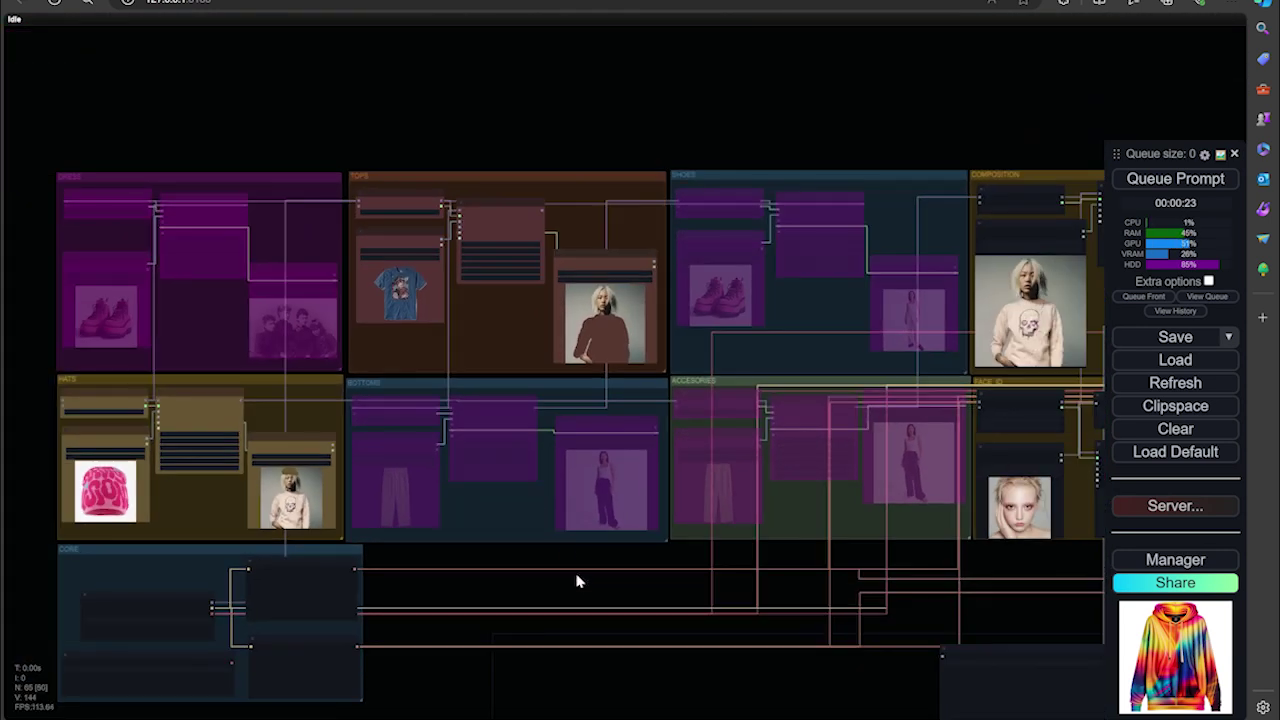
mouse_move(588, 568)
left_mouse_down()
mouse_move(503, 551)
mouse_move(606, 560)
left_mouse_up()
scroll(366, 420, "up", 2)
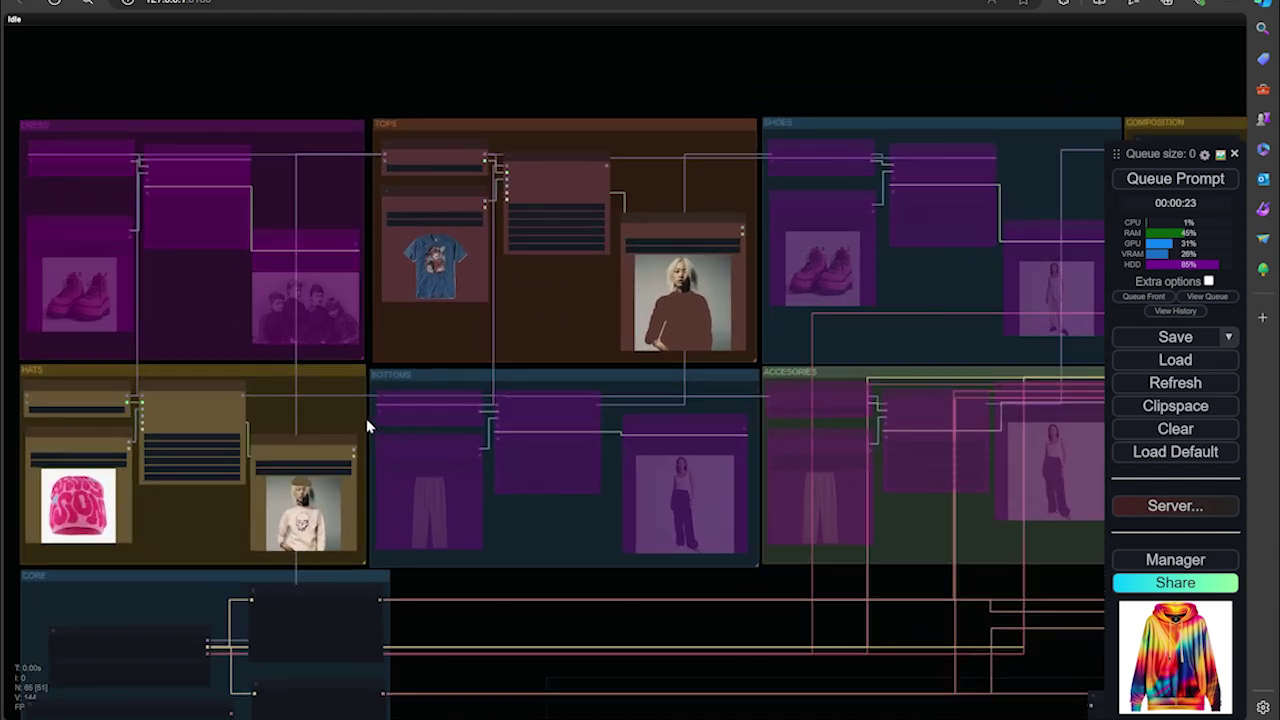
left_click_drag(491, 84, 404, 67)
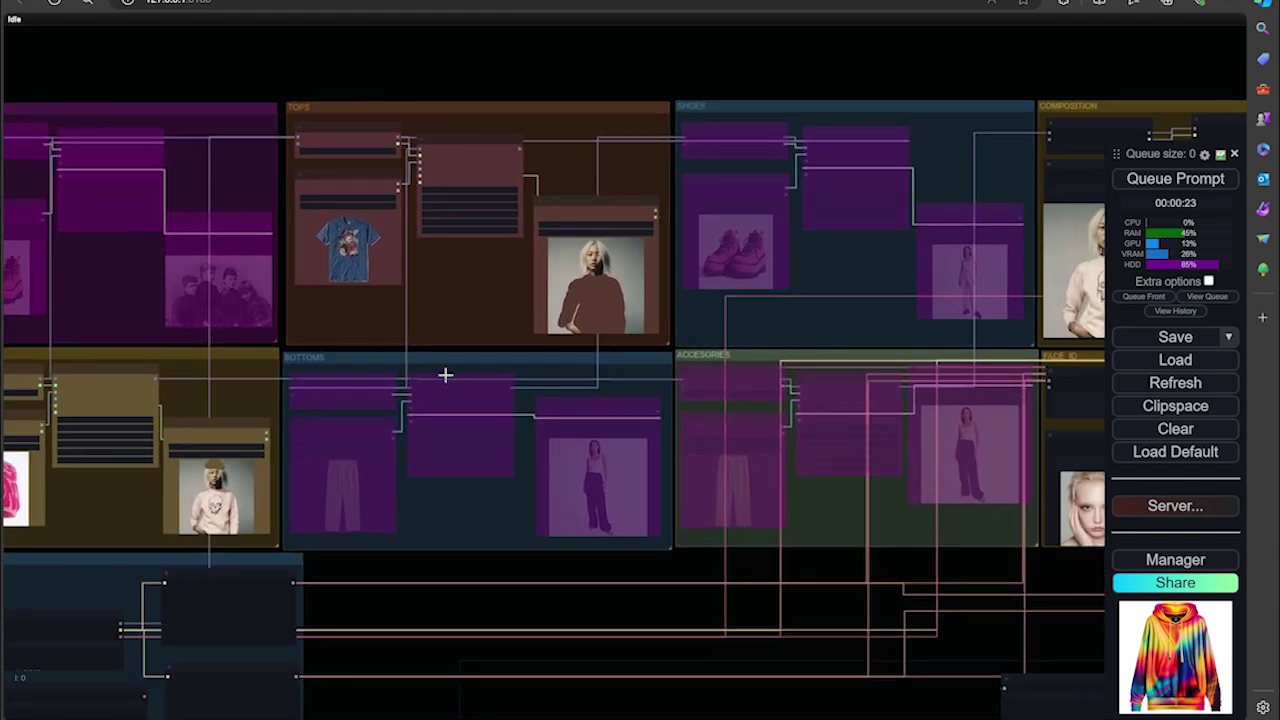
left_click_drag(744, 53, 651, 45)
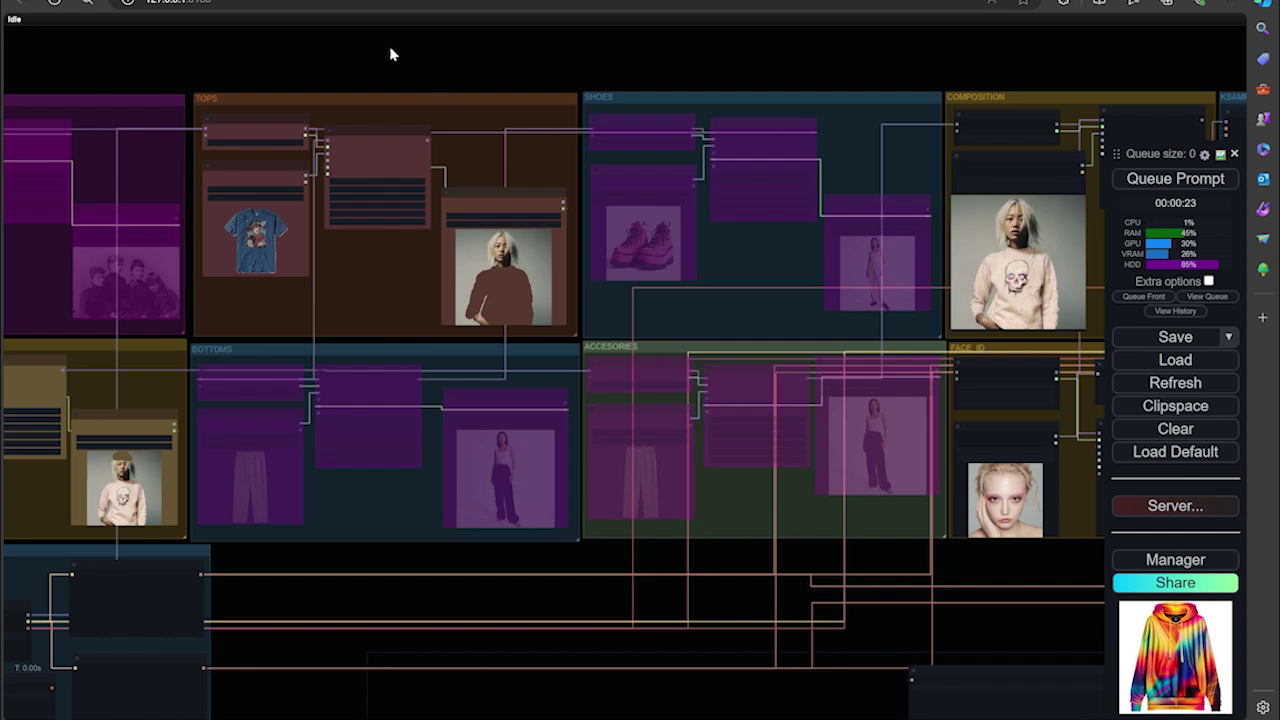
left_click_drag(380, 49, 777, 71)
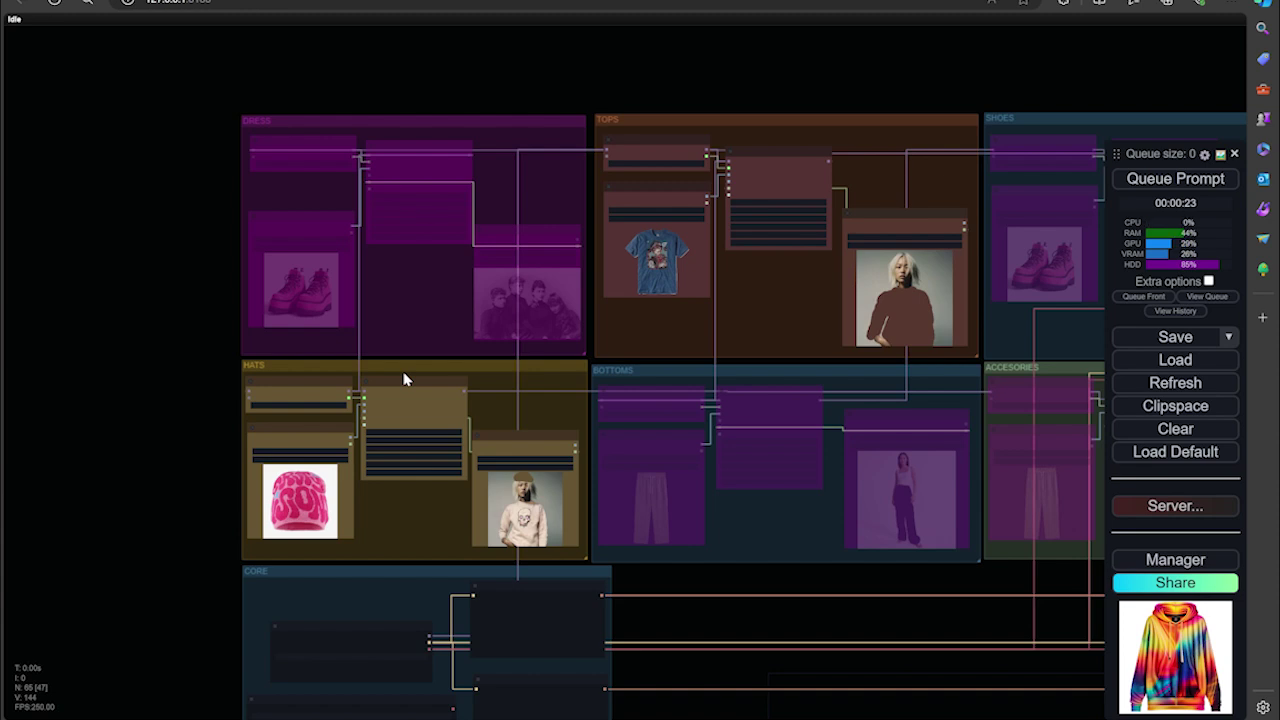
scroll(400, 372, "up", 3)
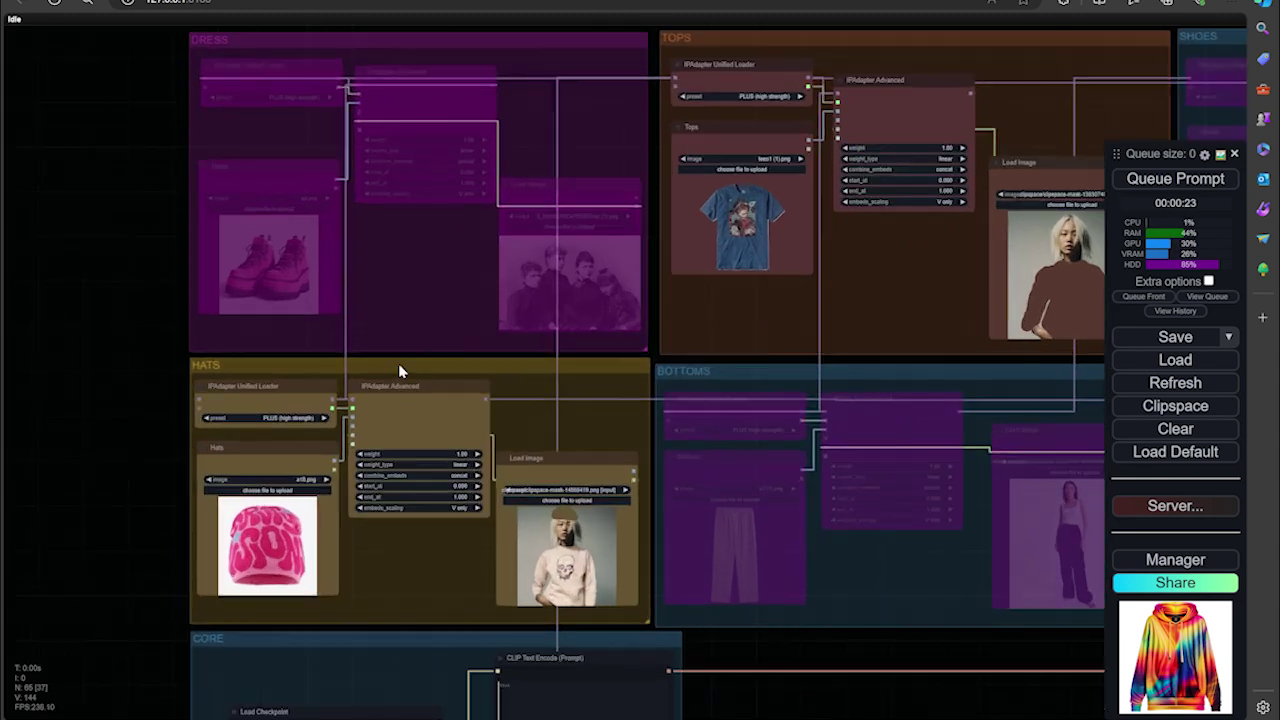
scroll(410, 370, "down", 3)
left_click_drag(734, 79, 451, 51)
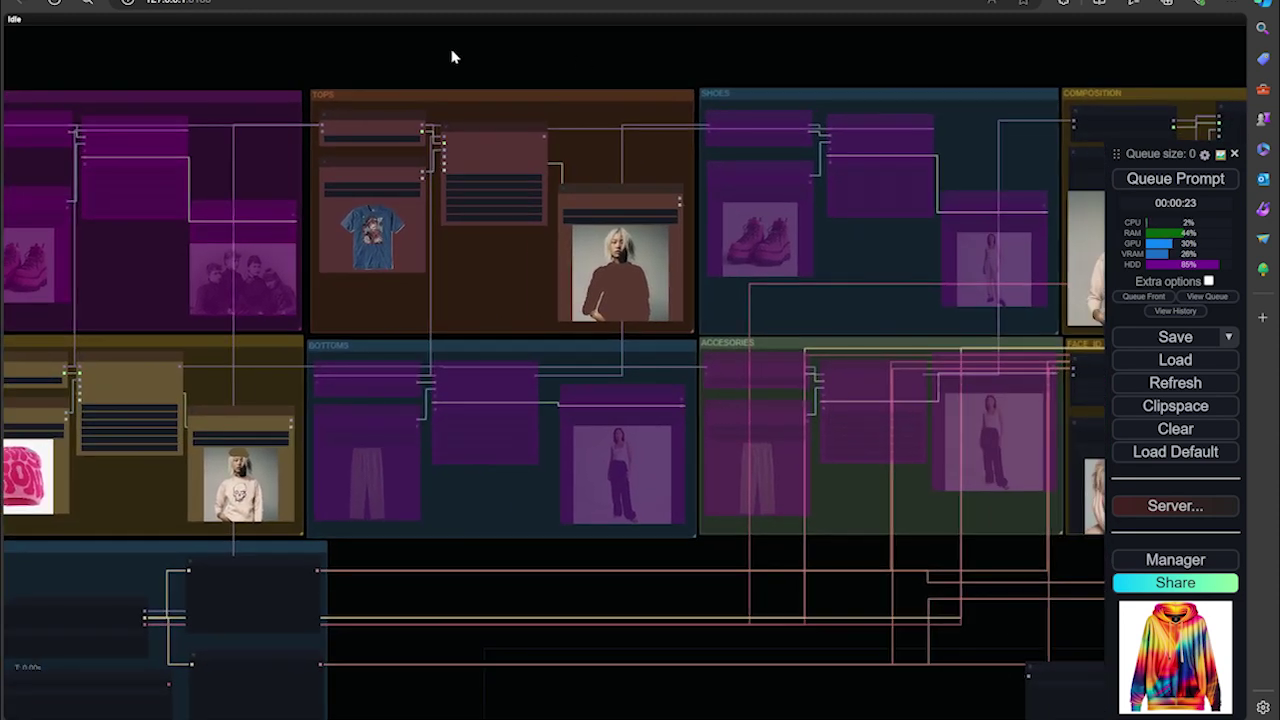
scroll(447, 57, "down", 1)
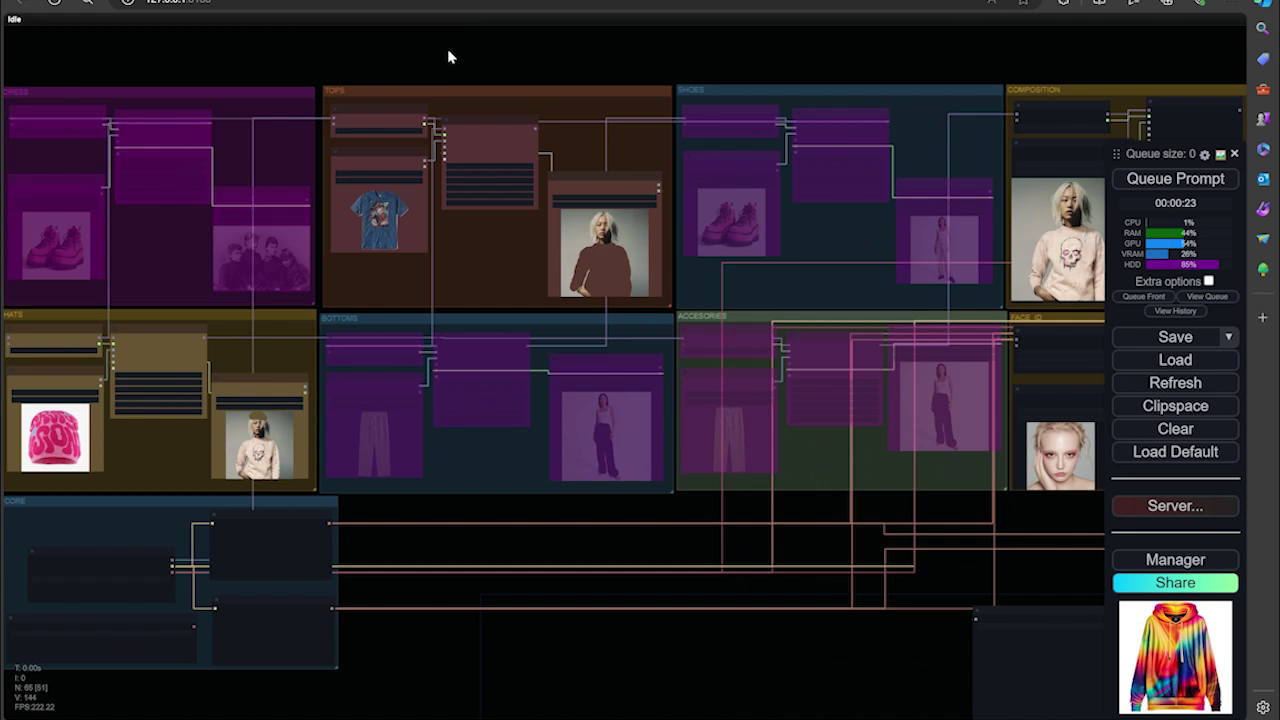
left_click_drag(472, 57, 651, 89)
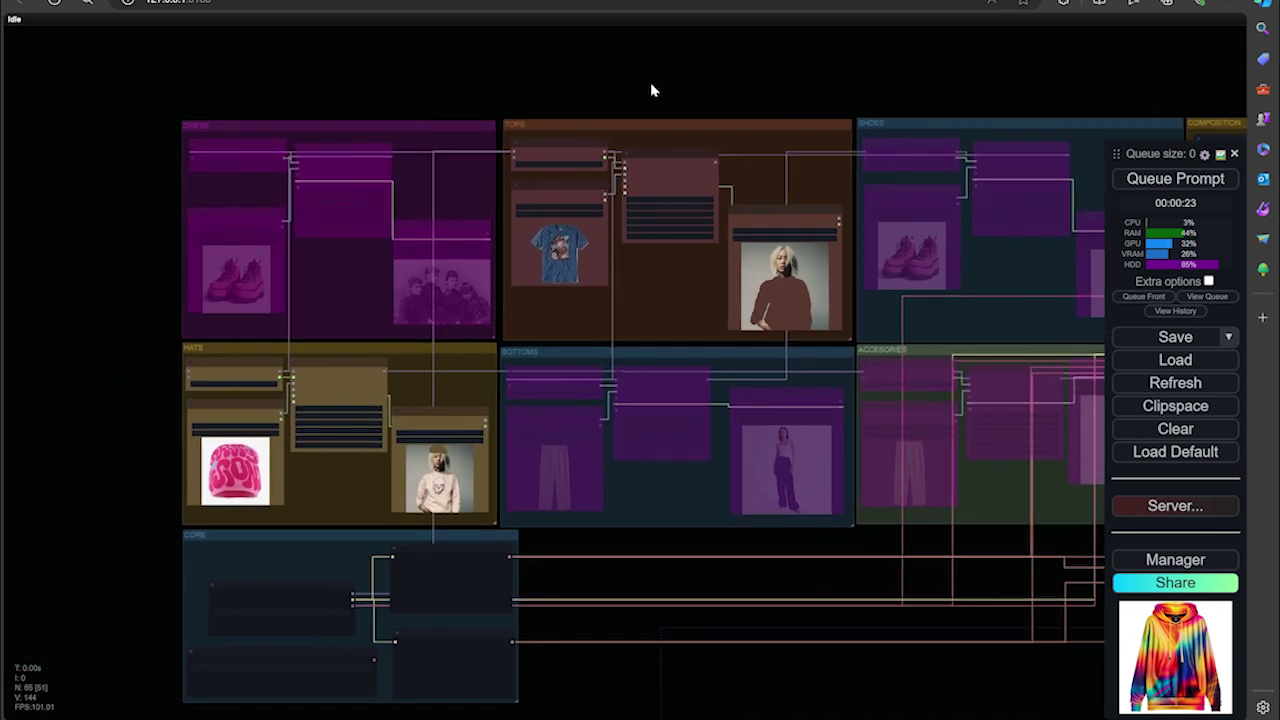
Bypass the IPAdapter Unified Loader, Hats, IPAdapter Advanced and Load Image nodes in the Hats group.
scroll(489, 280, "up", 6)
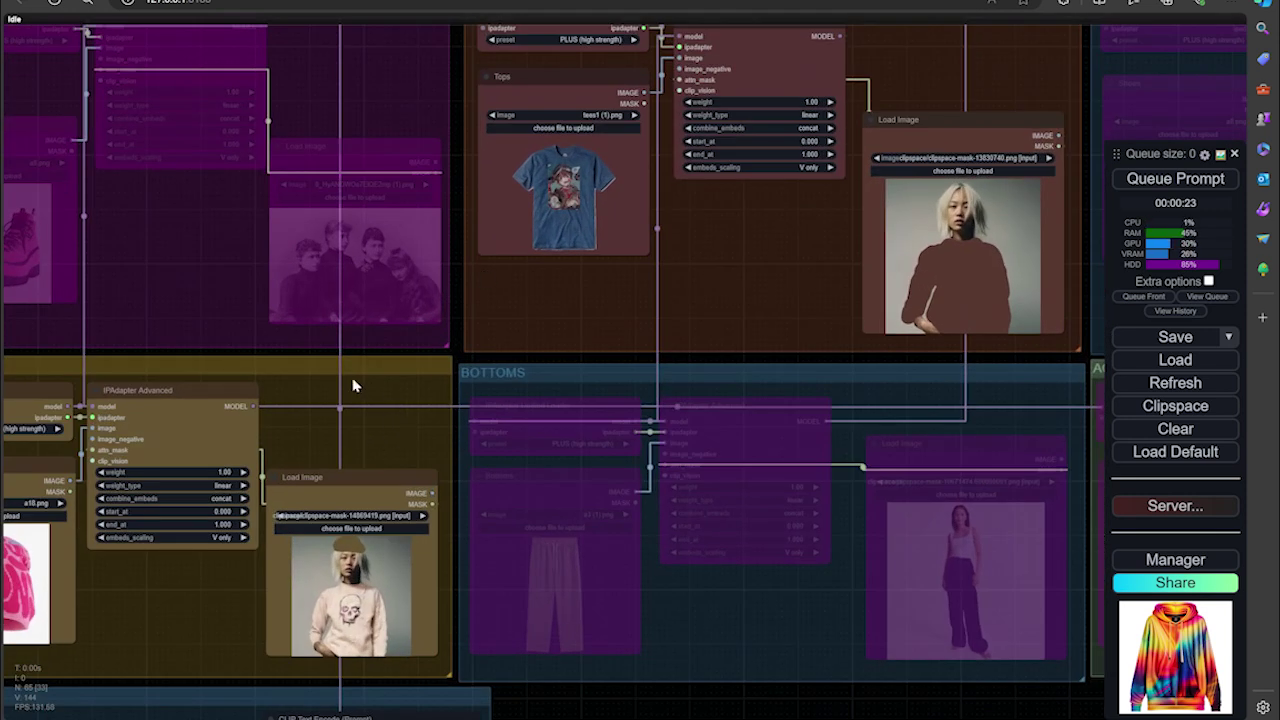
left_click_drag(389, 383, 597, 334)
left_click(210, 352)
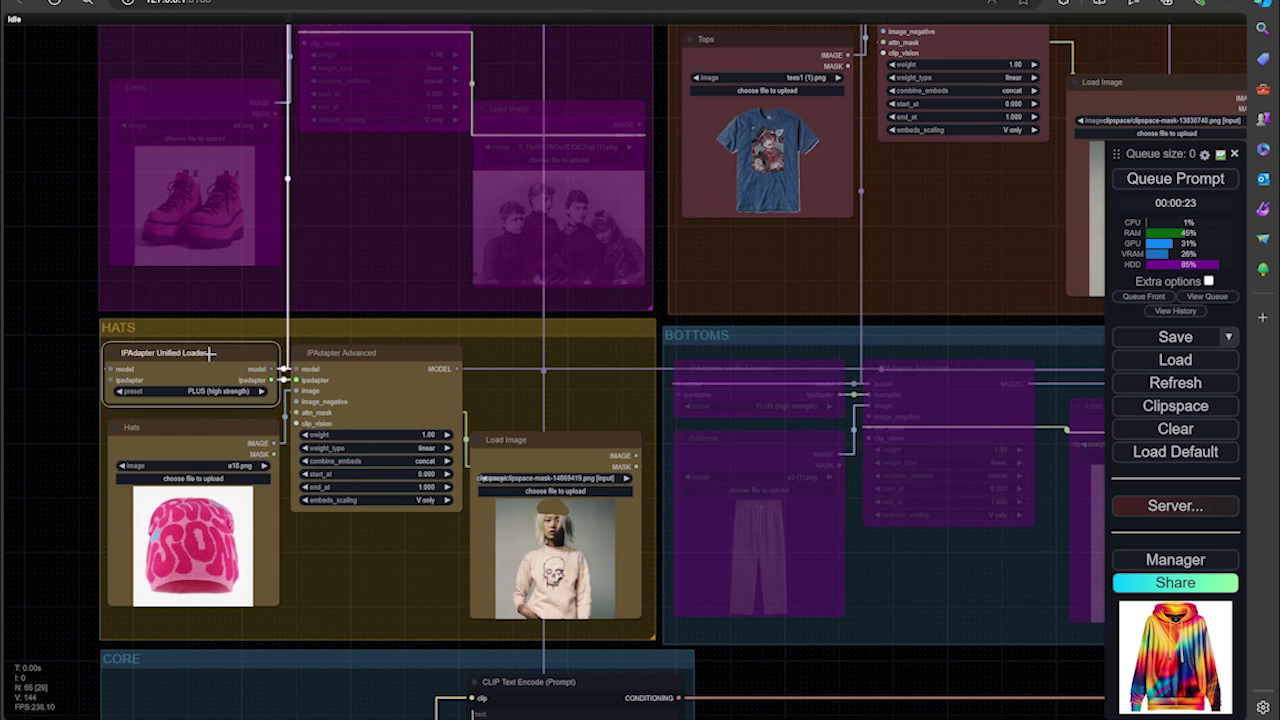
left_click(196, 452, "shift")
left_click(376, 400, "shift")
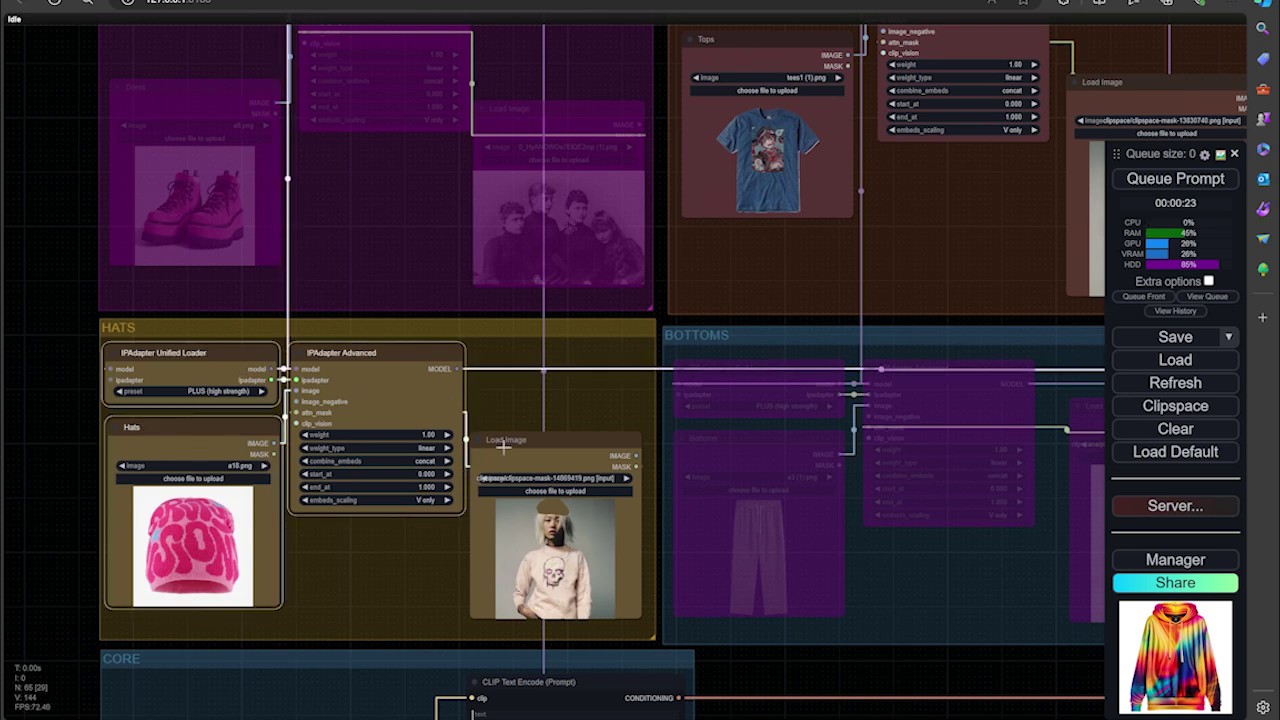
left_click(541, 444, "shift")
key("ctrl+b")
Examine the Tops group's shirt image, IPAdapter Advanced node and masked model image, comparing the latter with the Composition group's photo.
left_click_drag(740, 380, 457, 371)
scroll(452, 356, "down", 3)
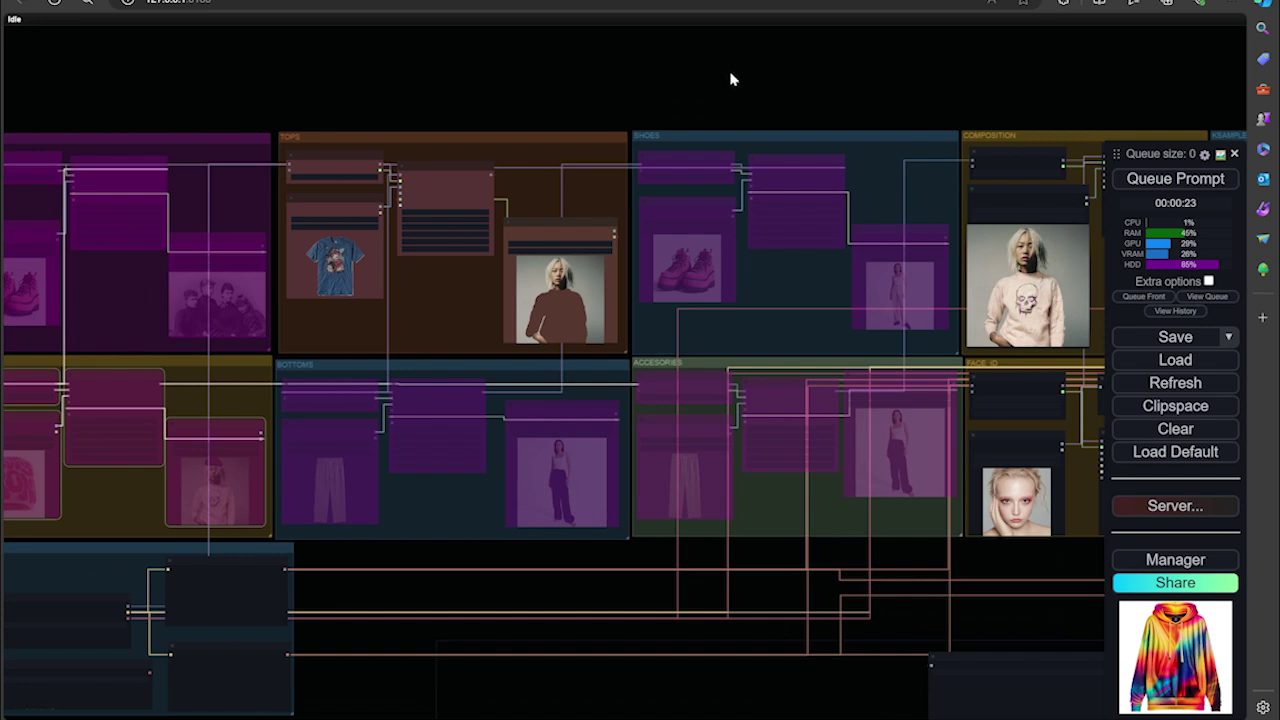
left_click_drag(731, 77, 615, 88)
scroll(575, 235, "up", 6)
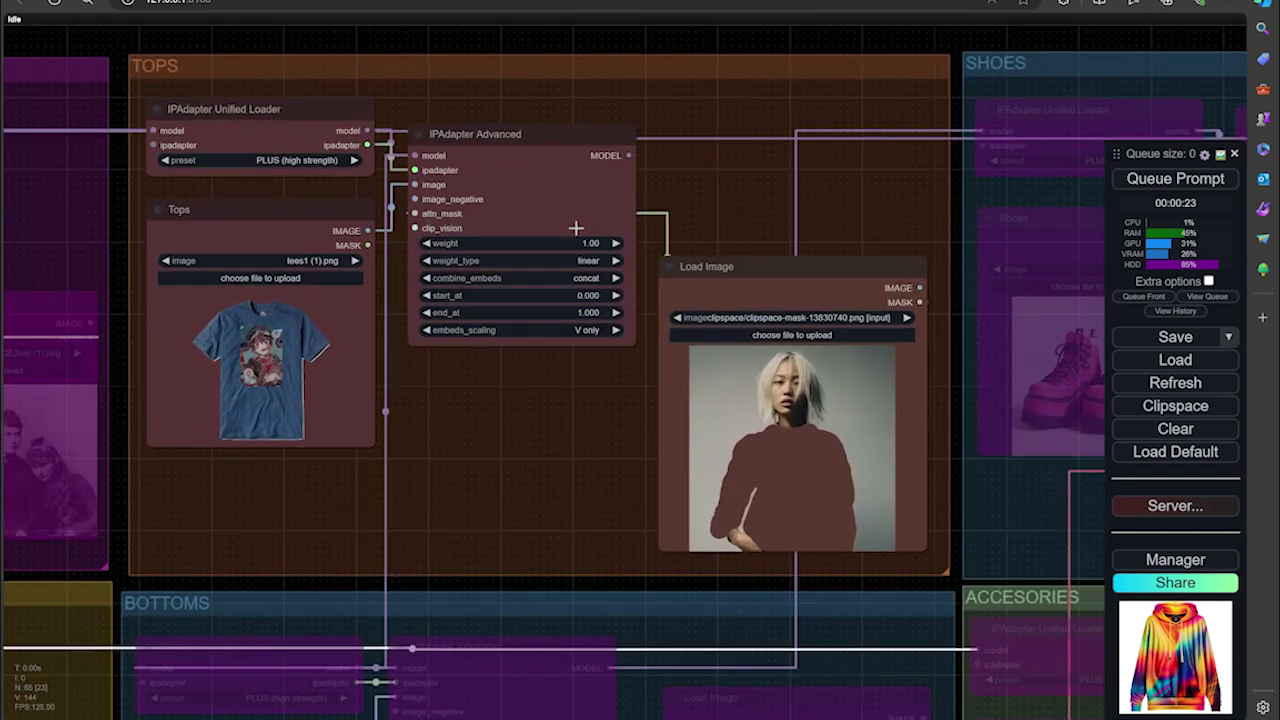
scroll(574, 226, "down", 1)
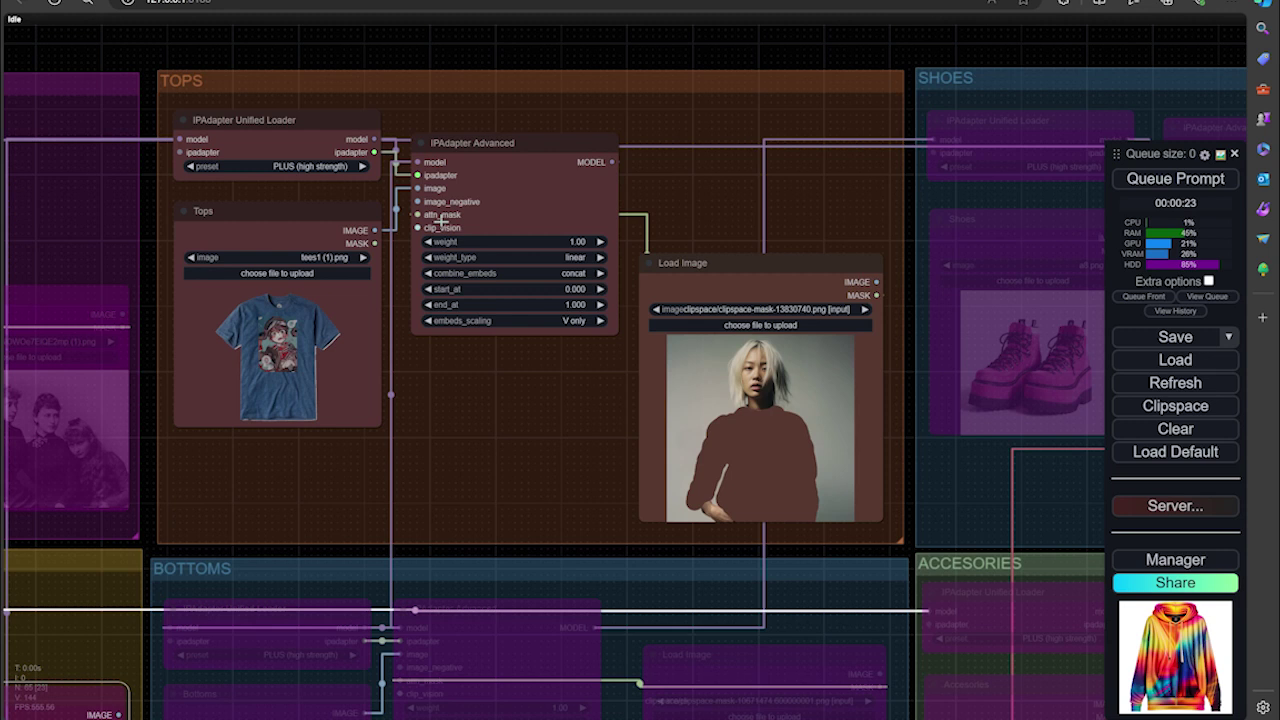
left_click(738, 325)
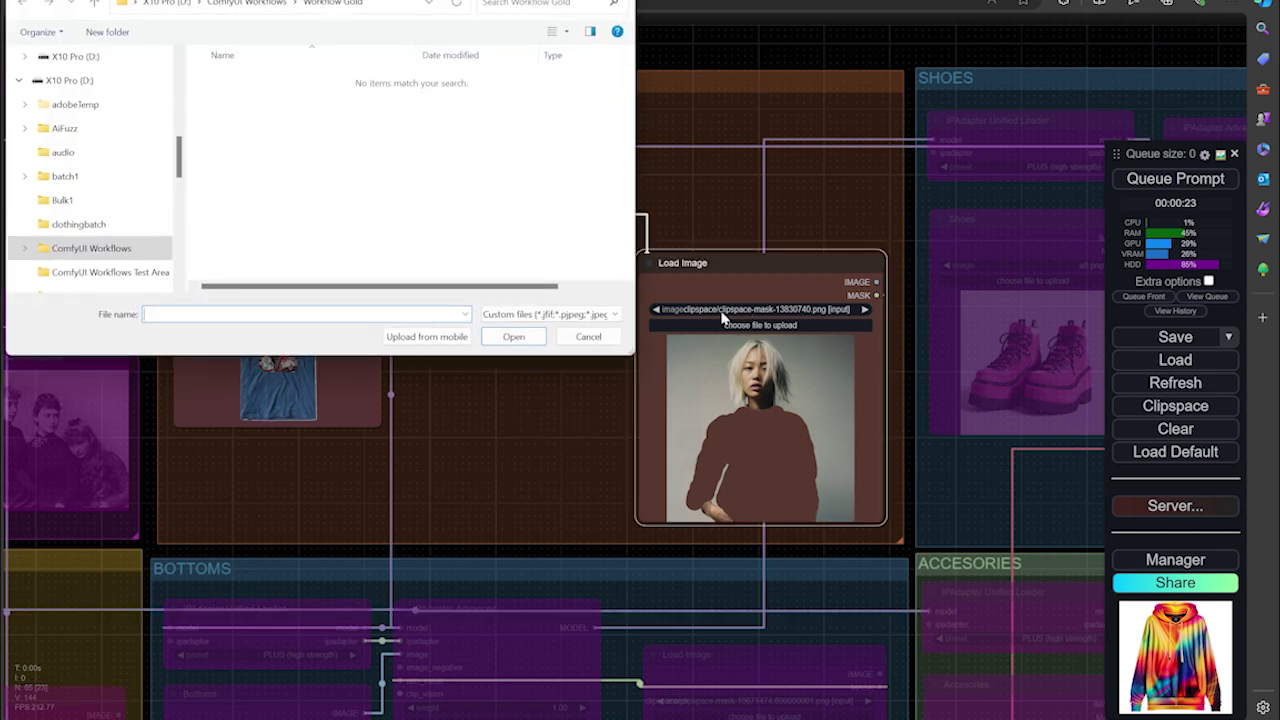
left_click(590, 337)
scroll(629, 43, "right", 10)
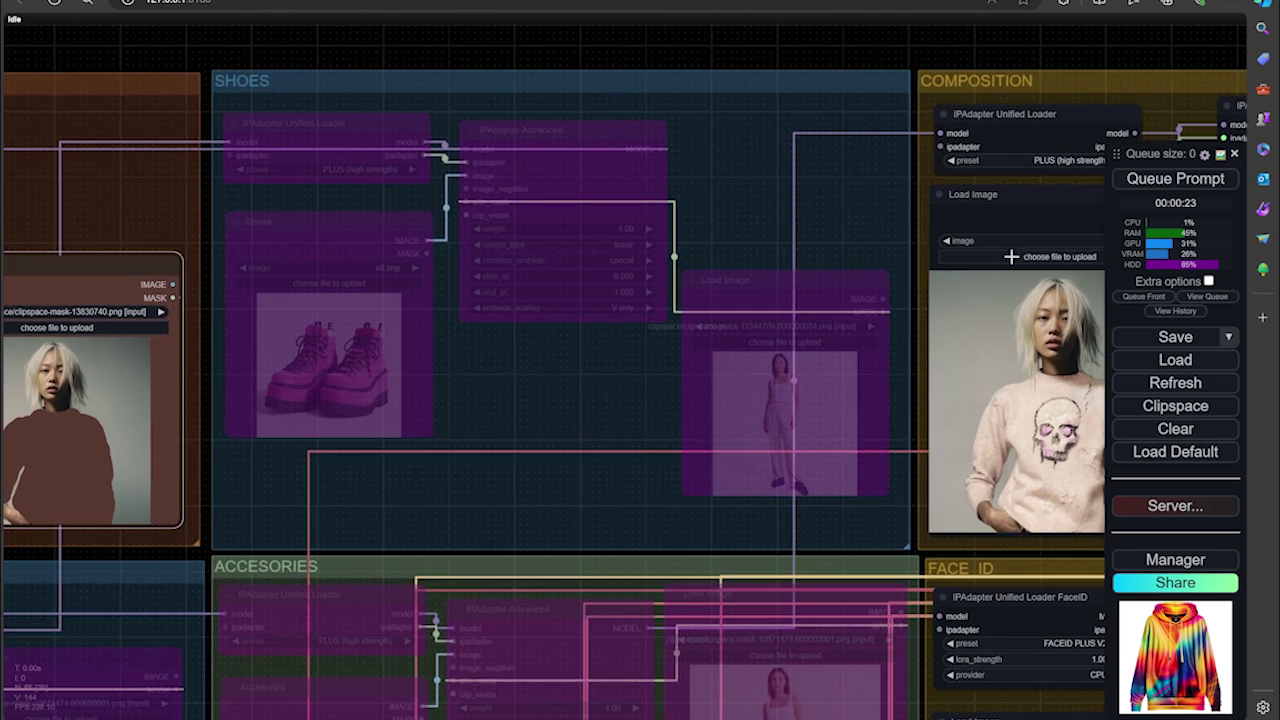
scroll(468, 40, "left", 5)
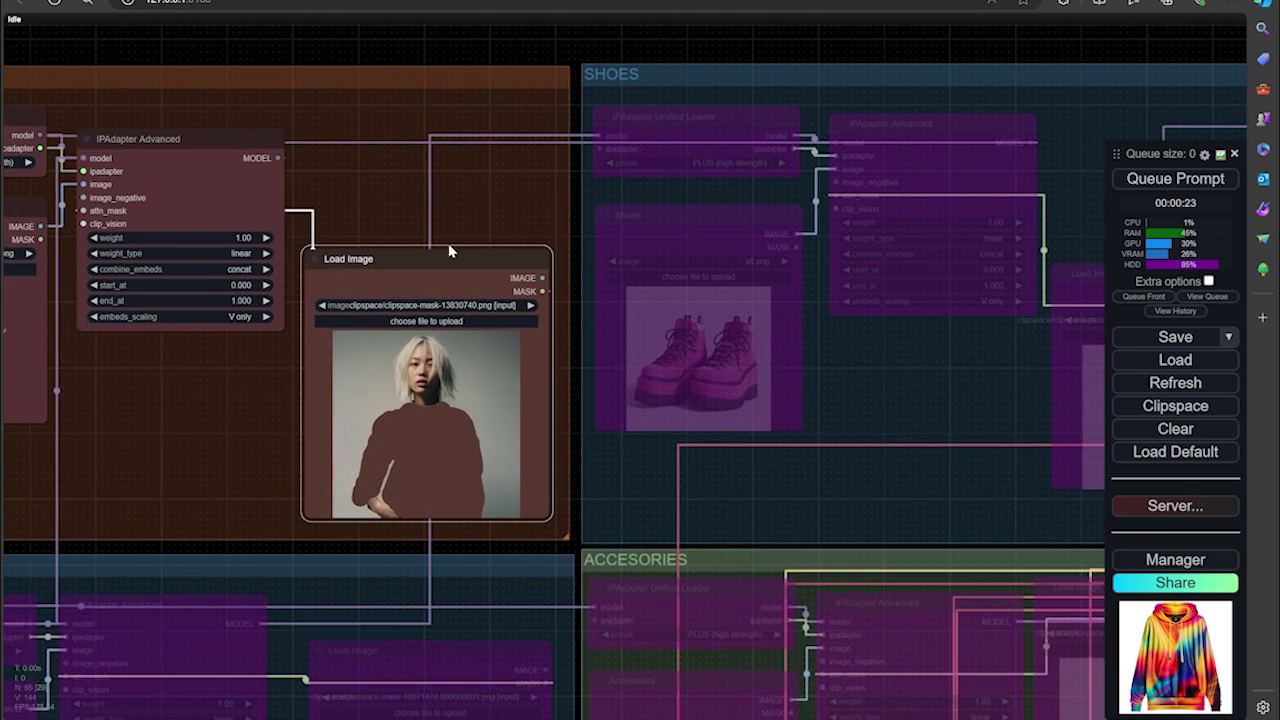
left_click_drag(417, 47, 518, 6)
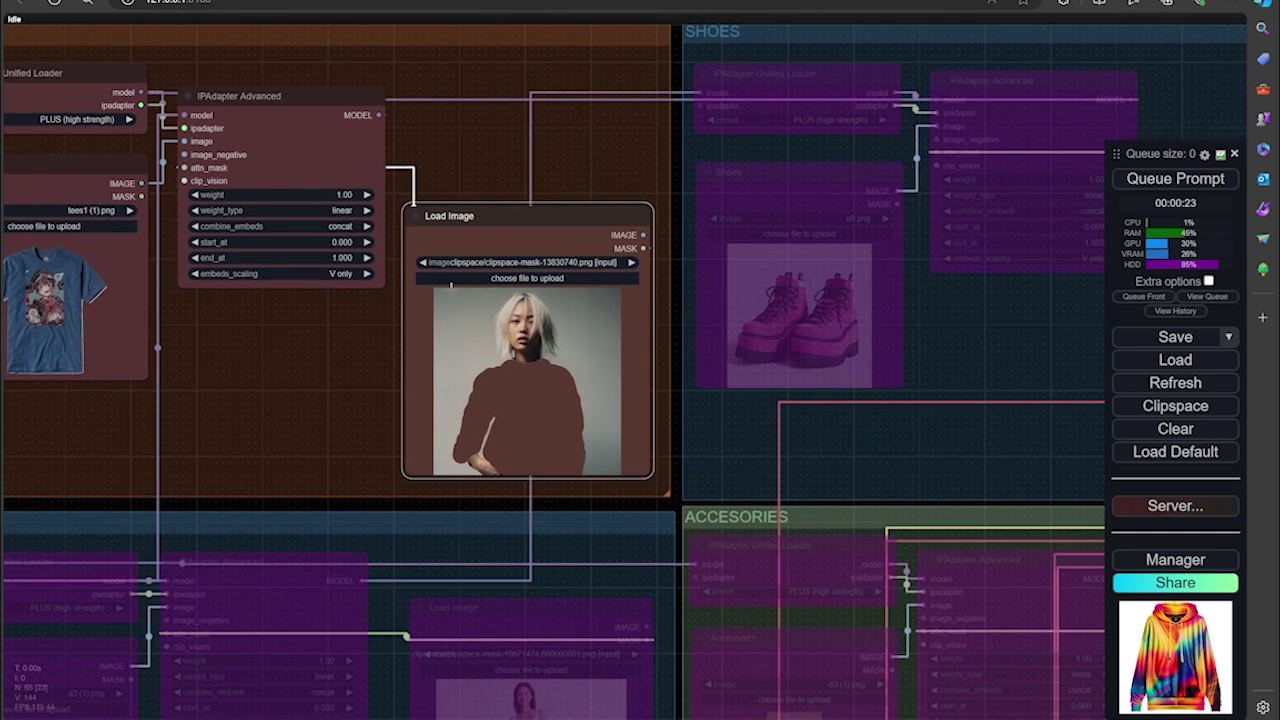
Load the model photo a9.png from the AiFuzz clothes folder into the Tops group's Load Image node.
left_click(520, 279)
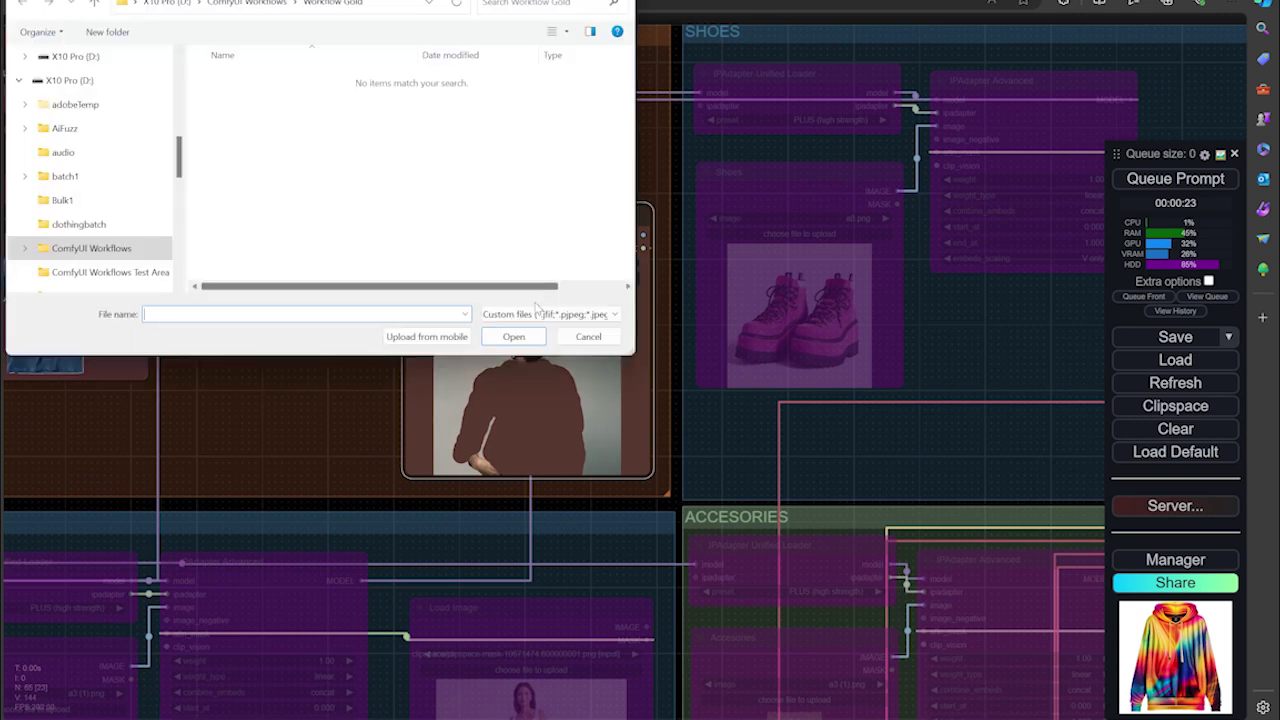
scroll(89, 210, "down", 5)
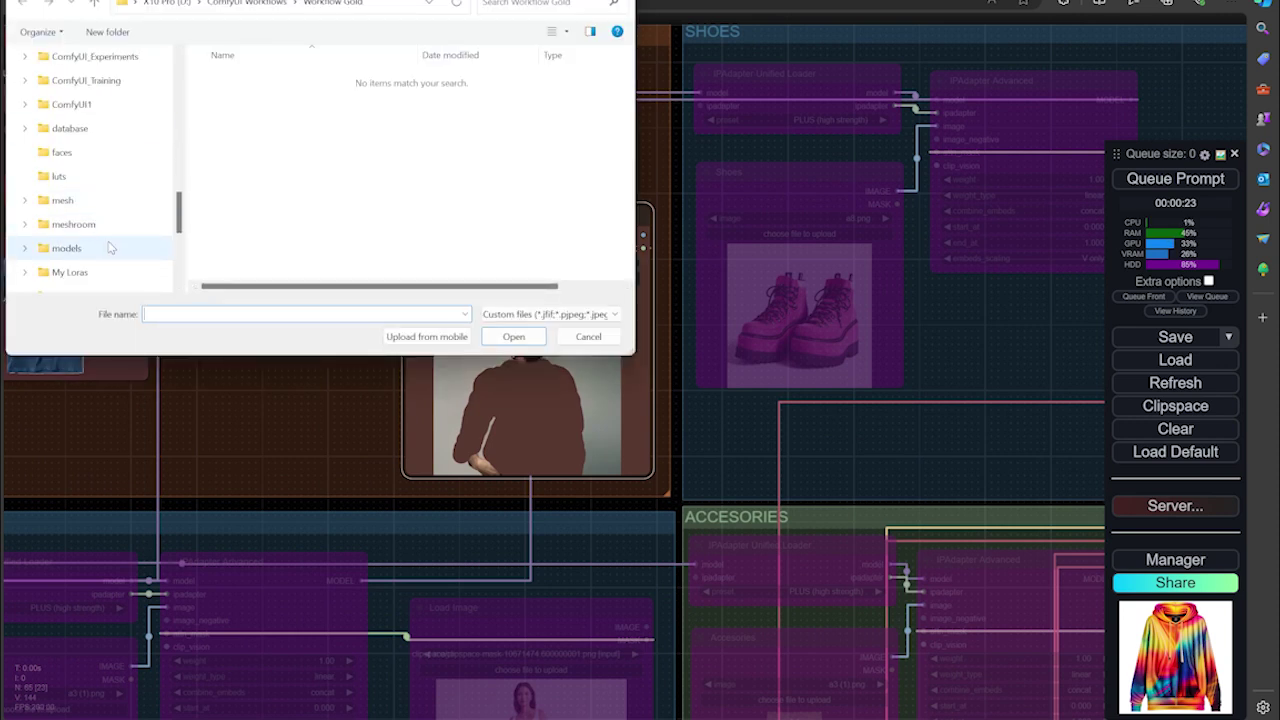
scroll(105, 225, "up", 7)
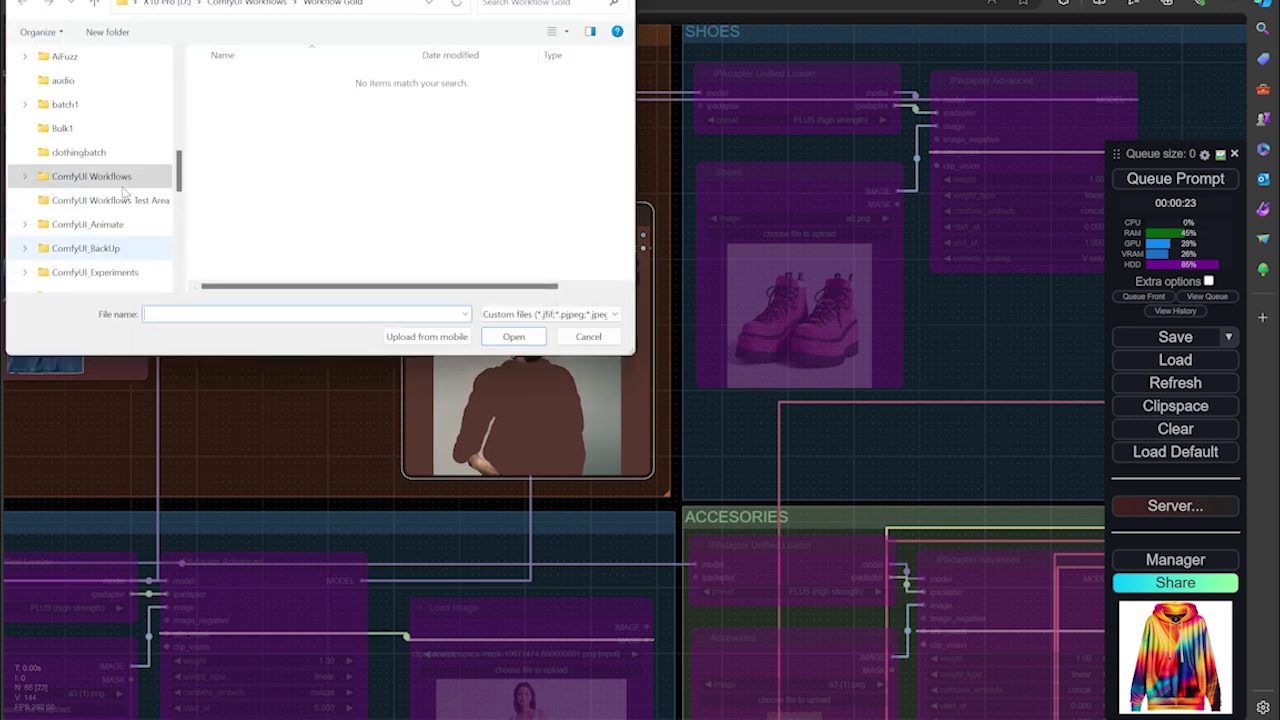
left_click(70, 152)
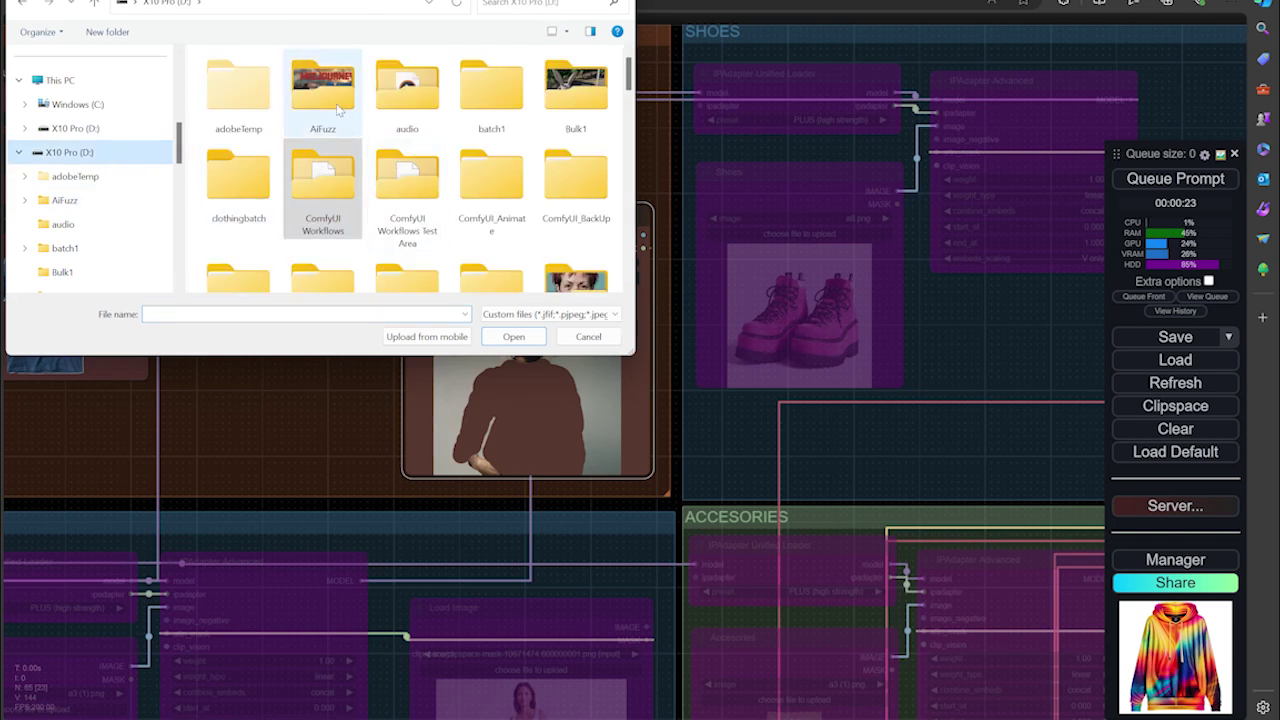
double_click(332, 94)
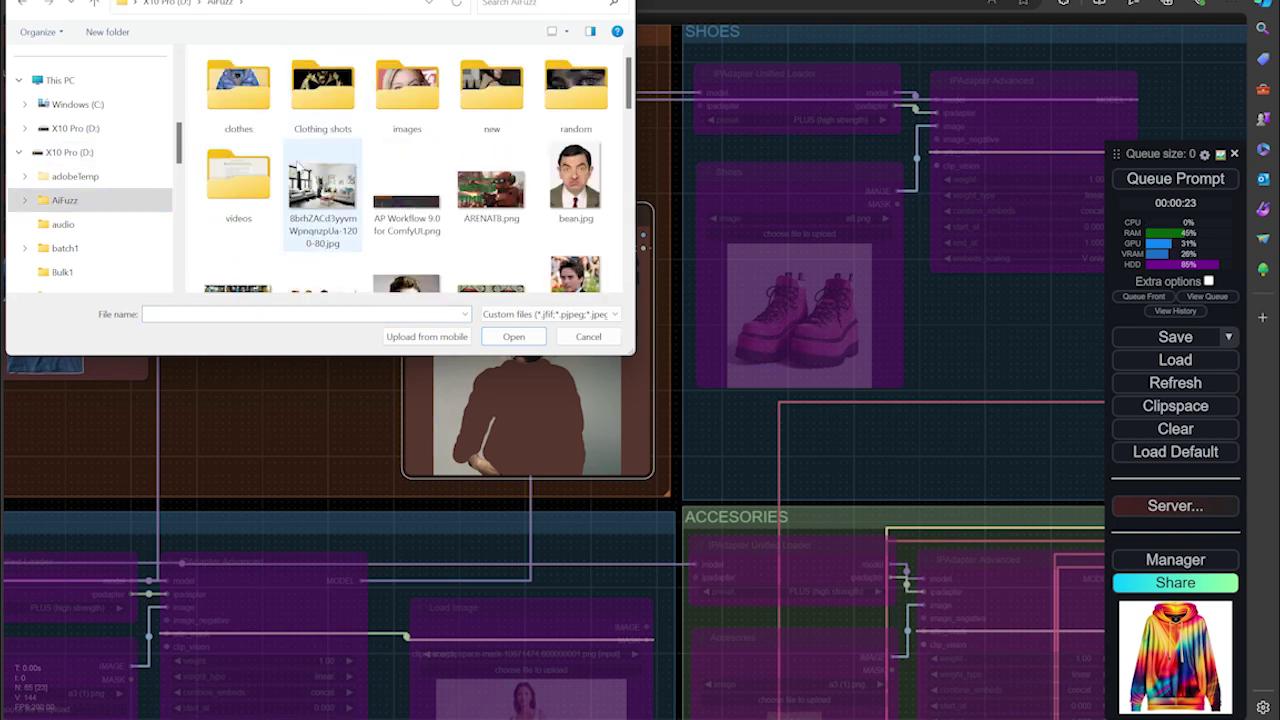
scroll(388, 172, "down", 3)
scroll(388, 172, "down", 3)
scroll(388, 175, "down", 3)
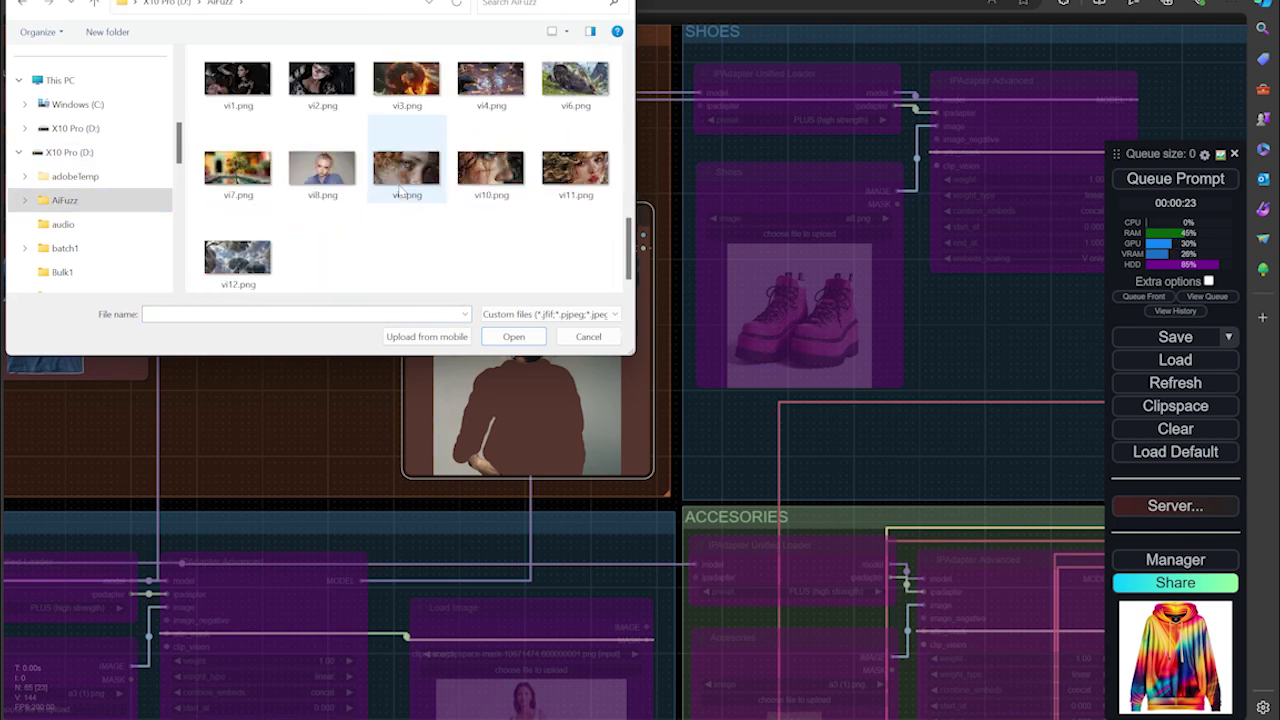
scroll(382, 183, "up", 10)
double_click(238, 90)
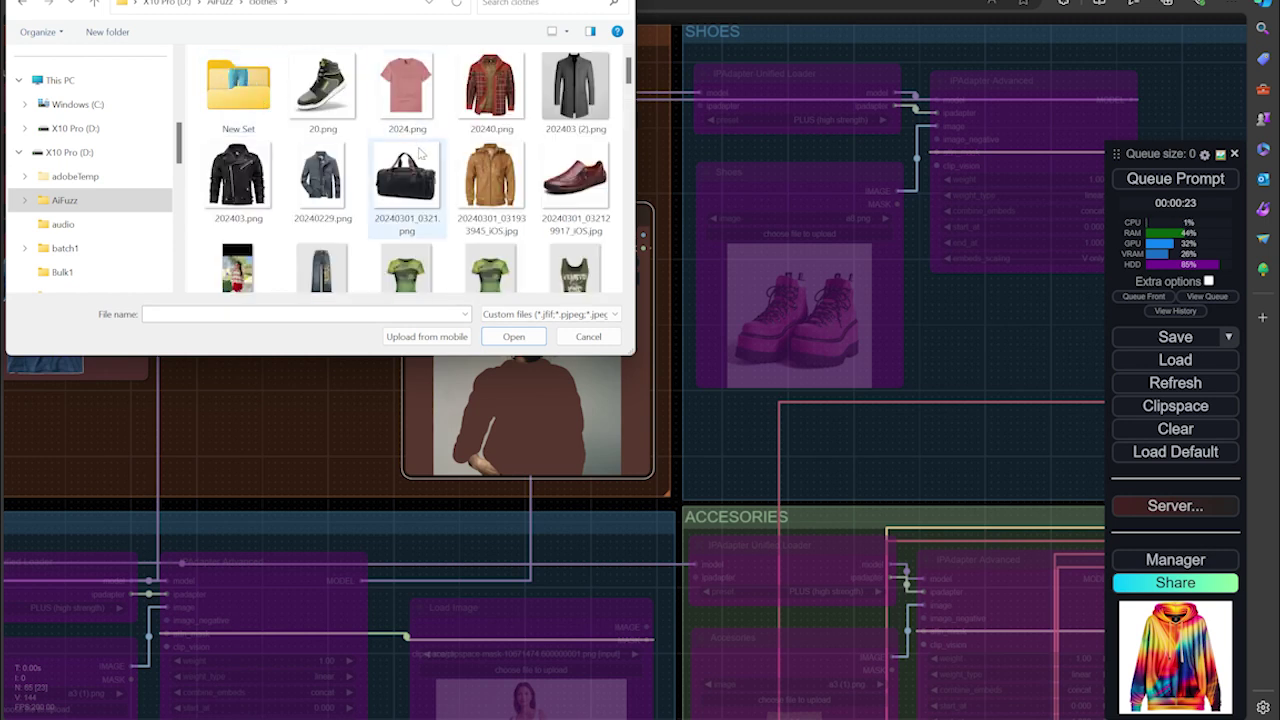
scroll(423, 152, "down", 3)
scroll(423, 152, "down", 2)
left_click(237, 242)
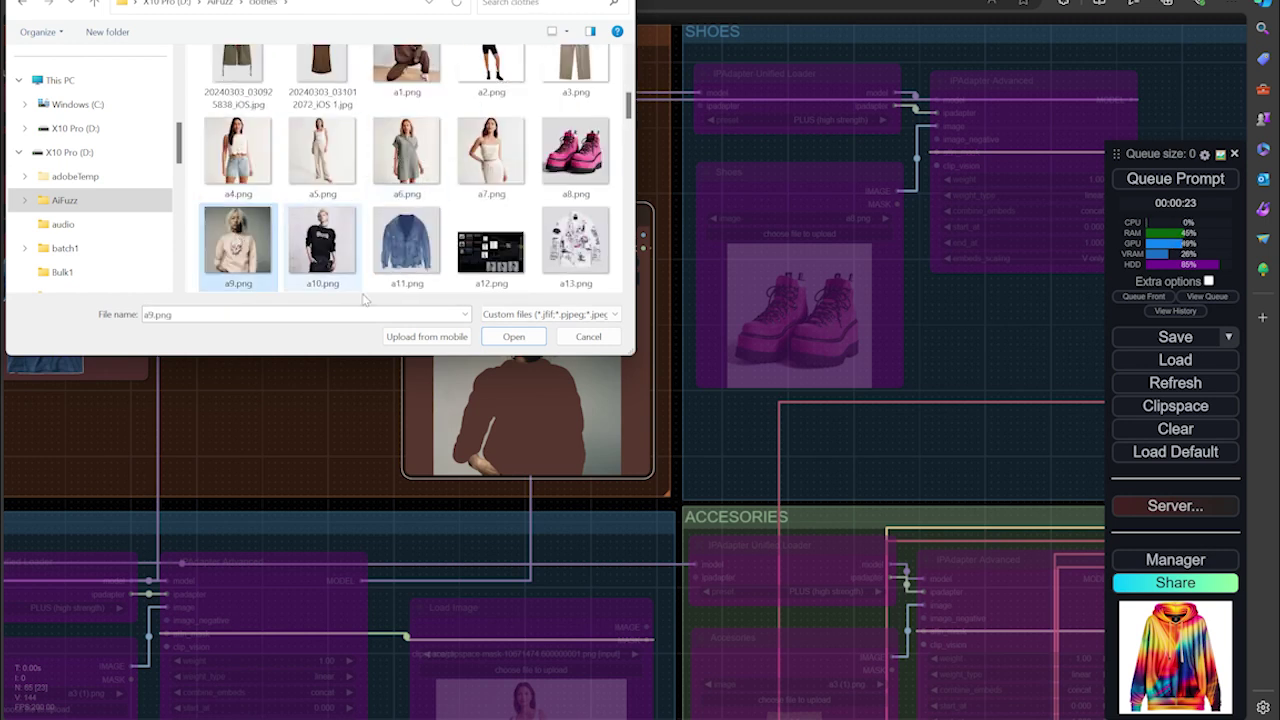
left_click(512, 337)
Load the striped sweater image ComfyUI_02176_.png from Downloads into the Tops garment image node.
left_click_drag(305, 416, 398, 389)
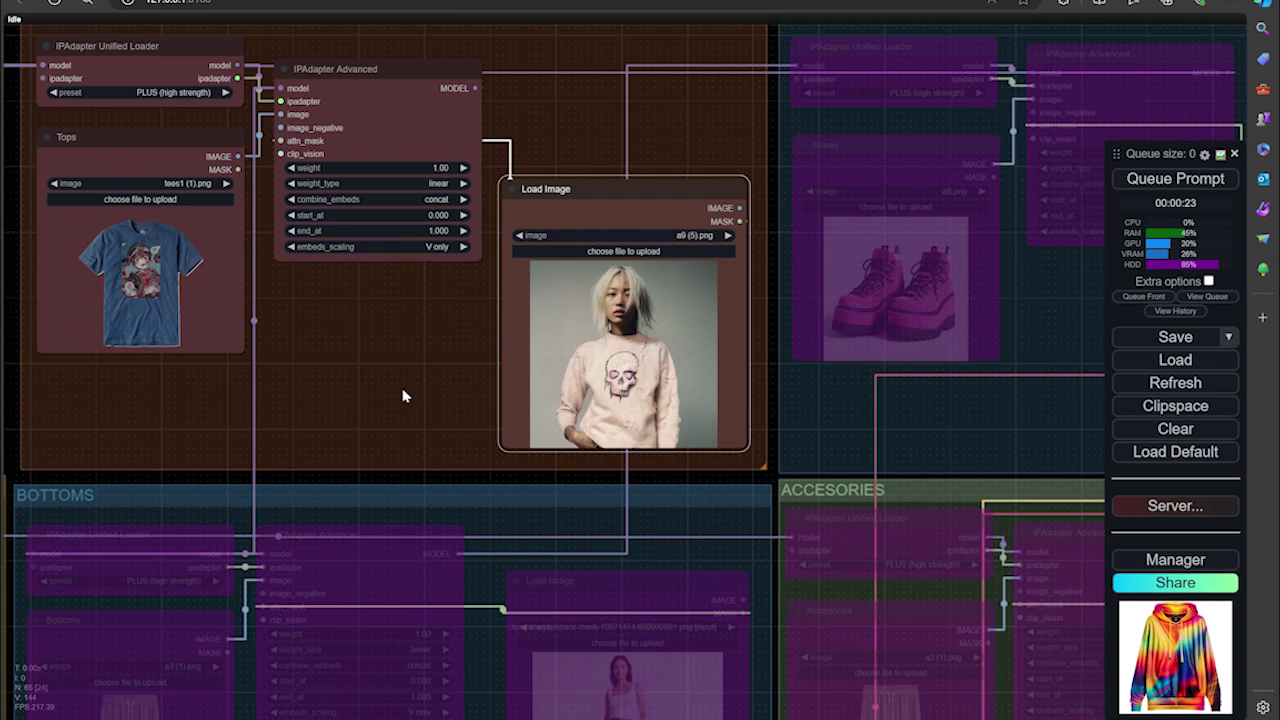
left_click_drag(394, 386, 737, 403)
scroll(403, 323, "up", 4)
left_click_drag(496, 279, 591, 359)
scroll(500, 318, "up", 2)
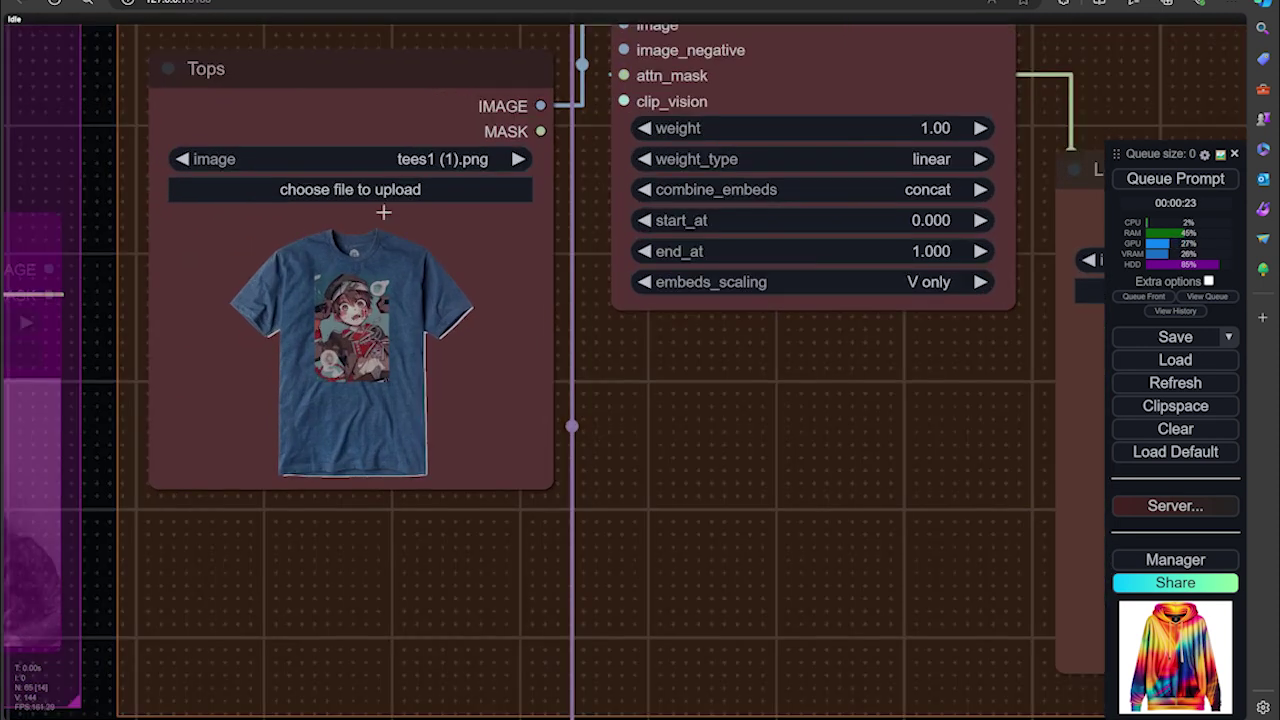
left_click(386, 190)
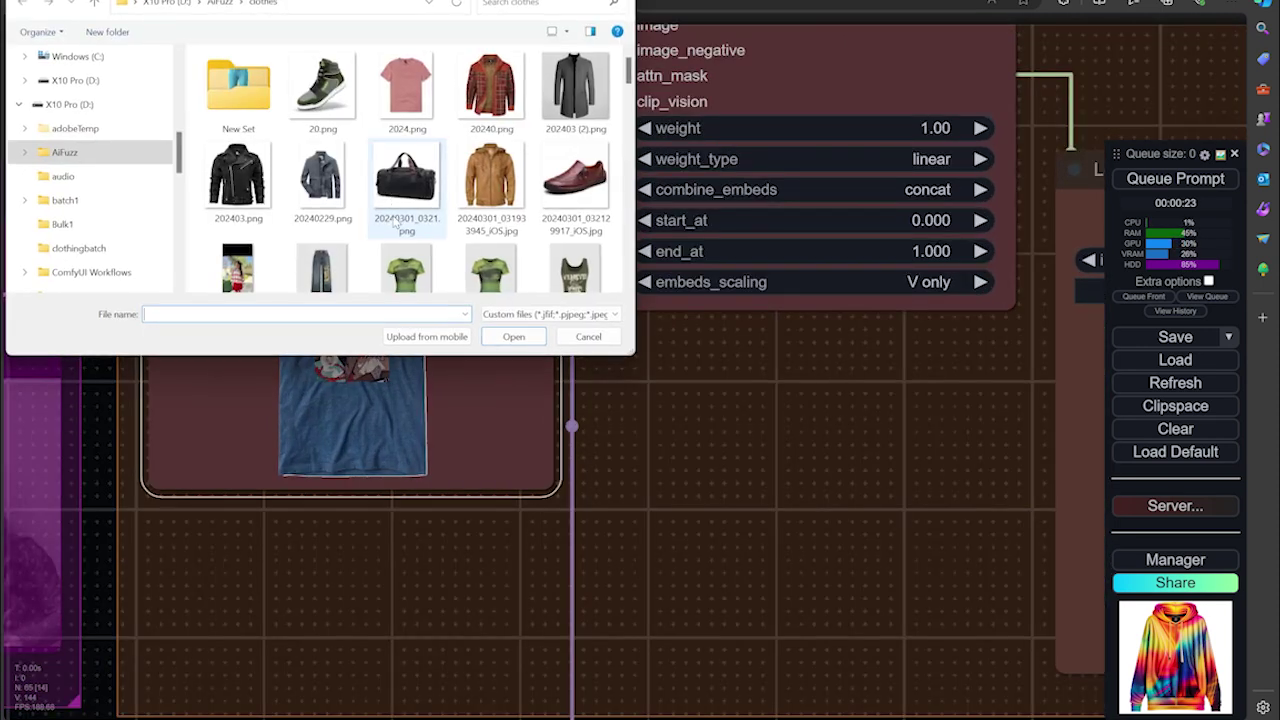
double_click(238, 88)
double_click(322, 88)
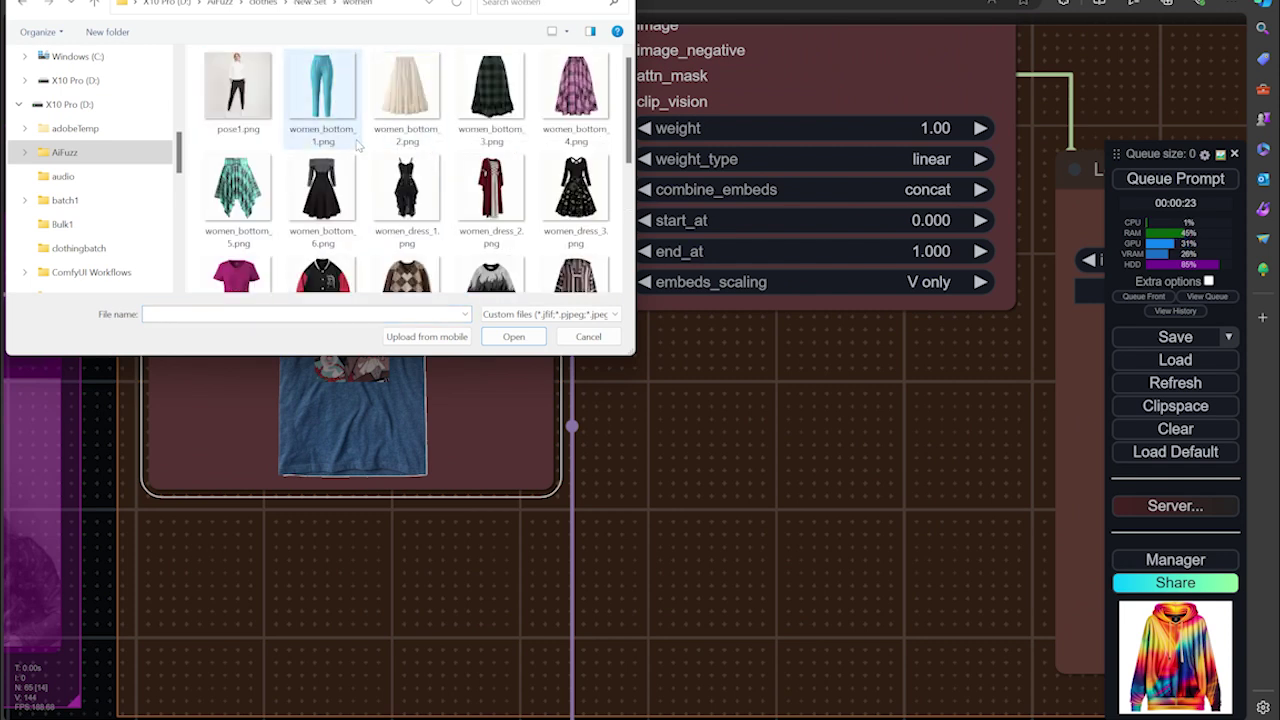
left_click_drag(176, 150, 175, 85)
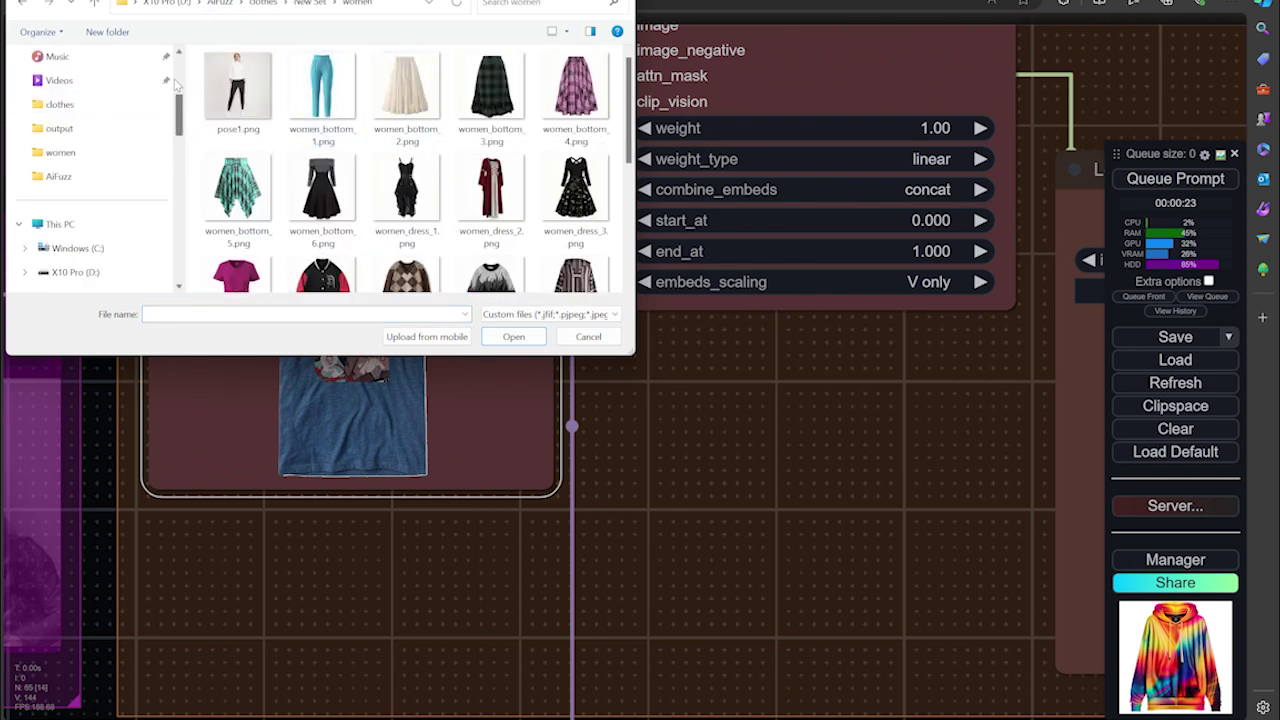
scroll(120, 134, "up", 2)
left_click(110, 132)
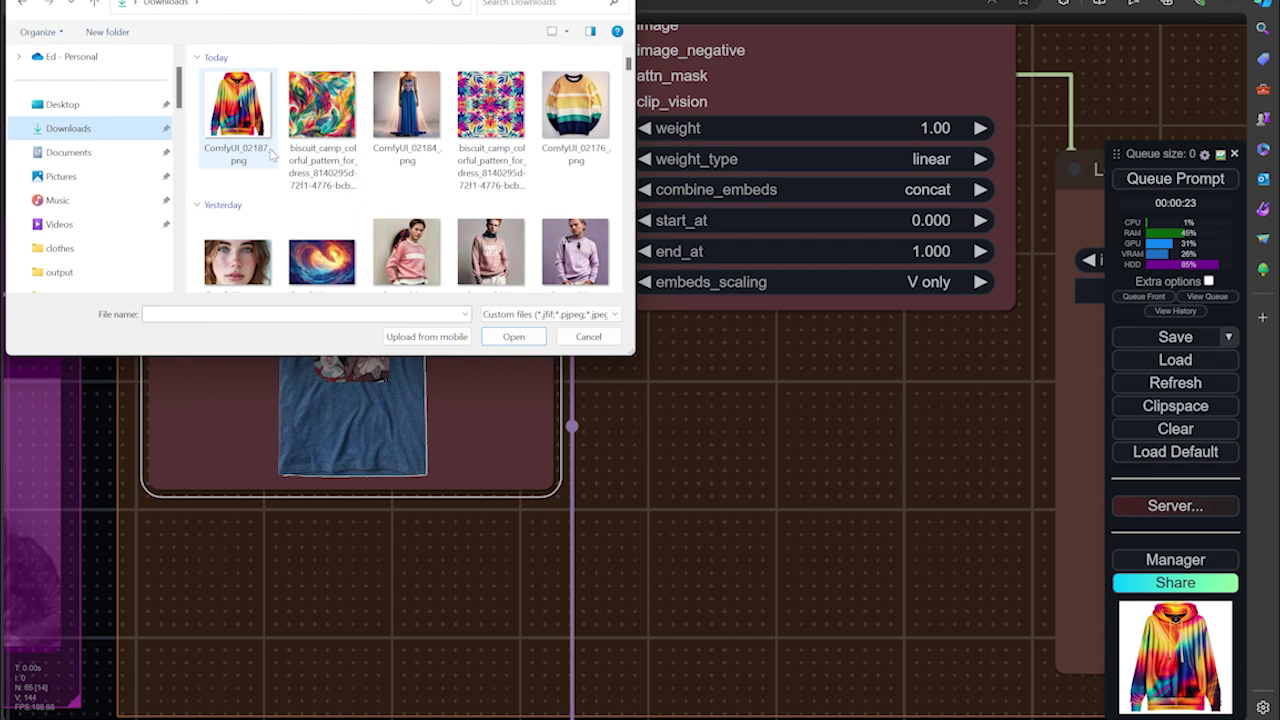
left_click(567, 158)
left_click(513, 336)
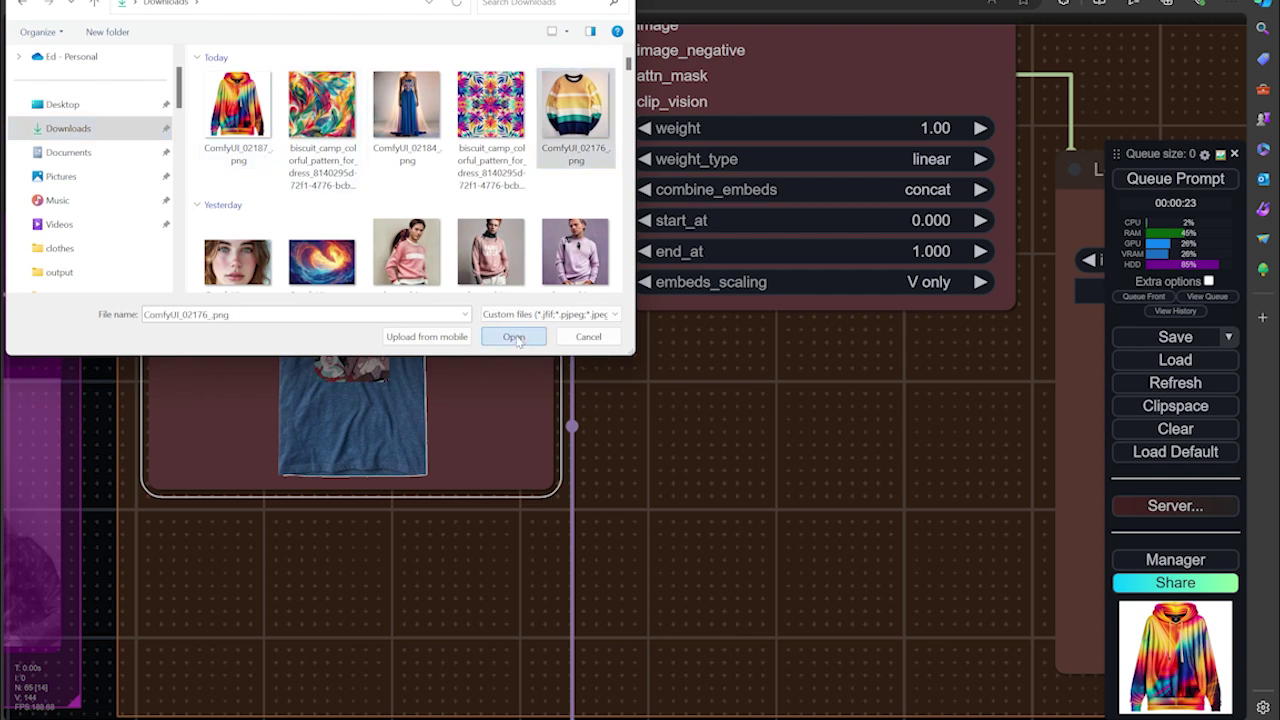
Mask the model's entire sweater in the Tops group's Load Image node using a thicker MaskEditor brush, and save the mask to the node.
left_click_drag(650, 401, 640, 357)
scroll(640, 357, "down", 2)
scroll(640, 351, "down", 1)
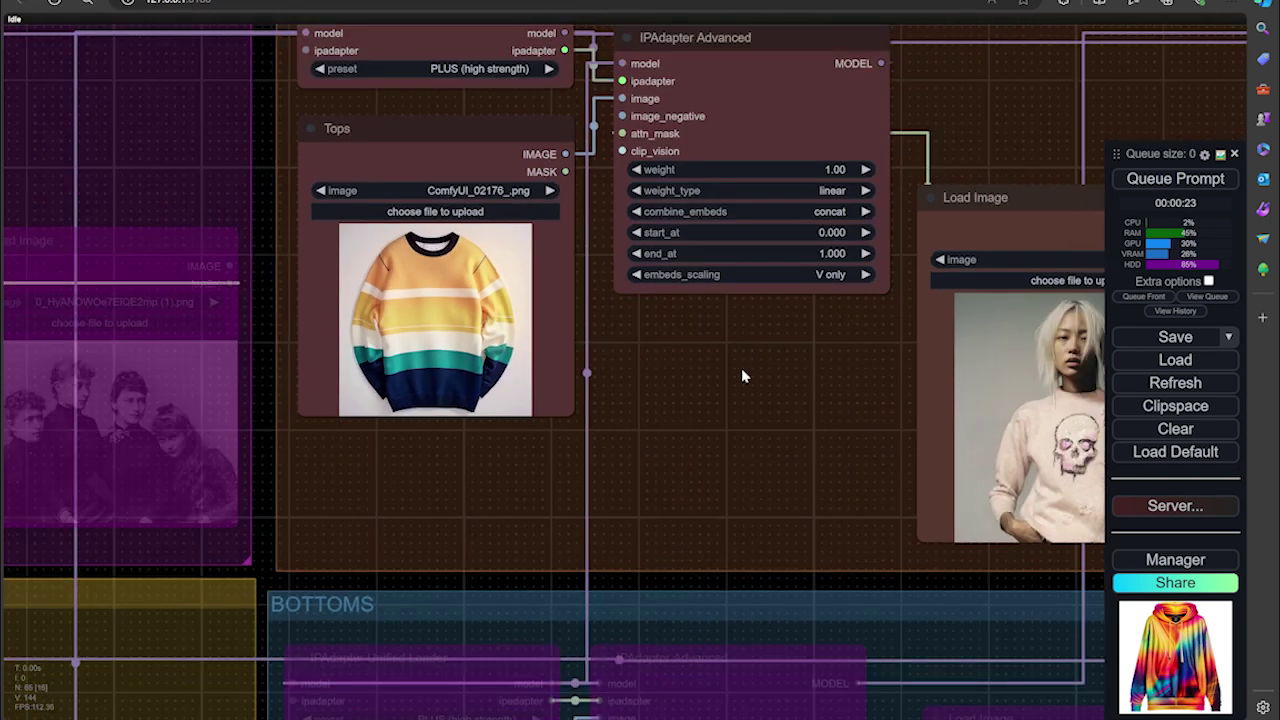
left_click_drag(741, 368, 363, 290)
right_click(618, 325)
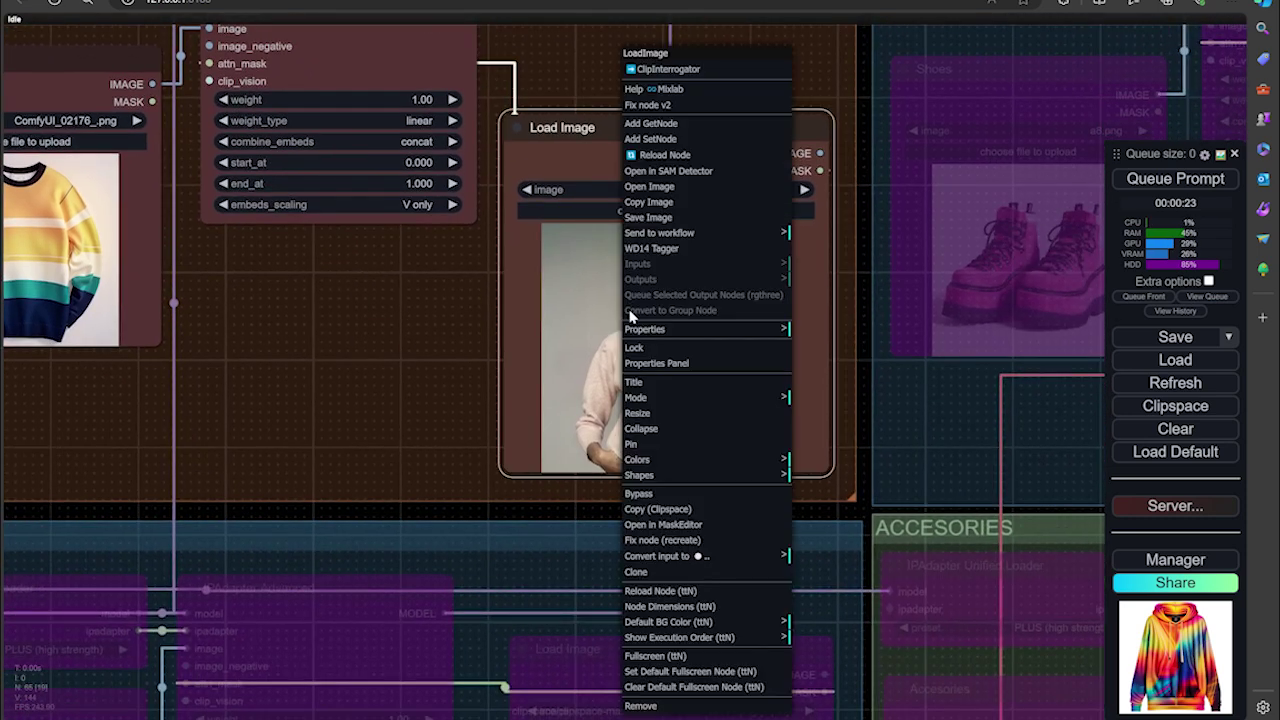
right_click(688, 320)
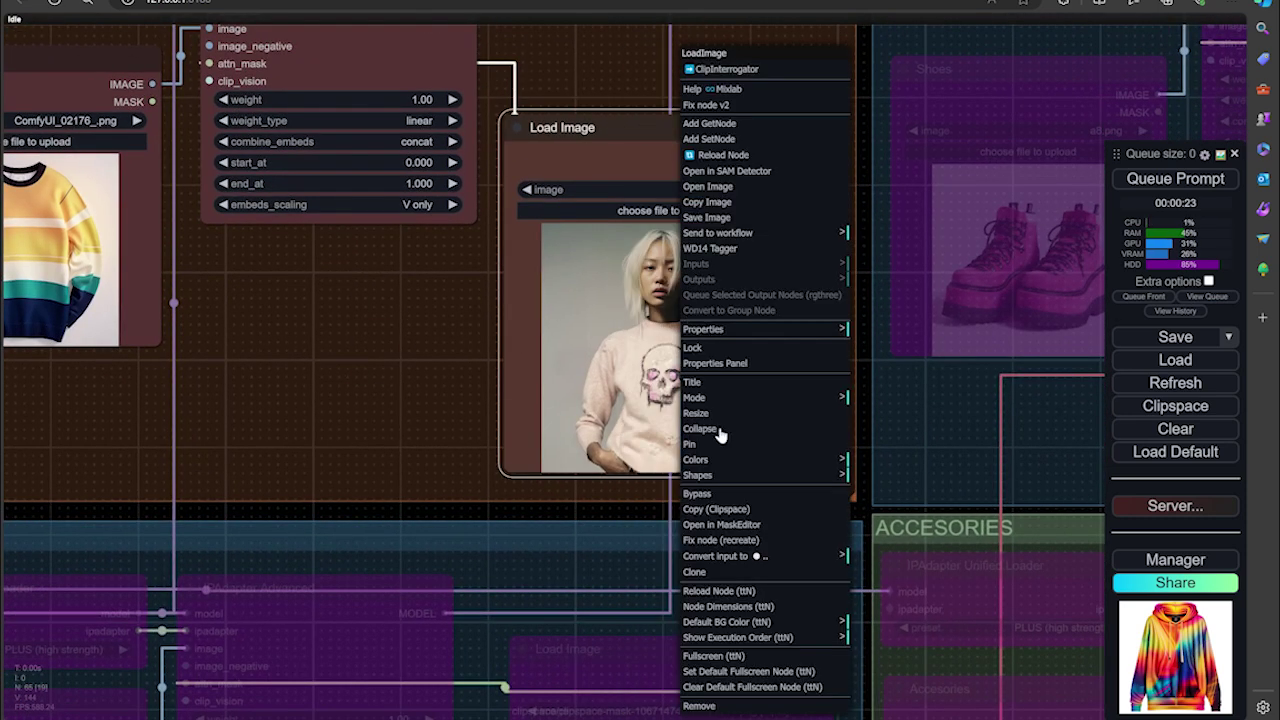
left_click(720, 525)
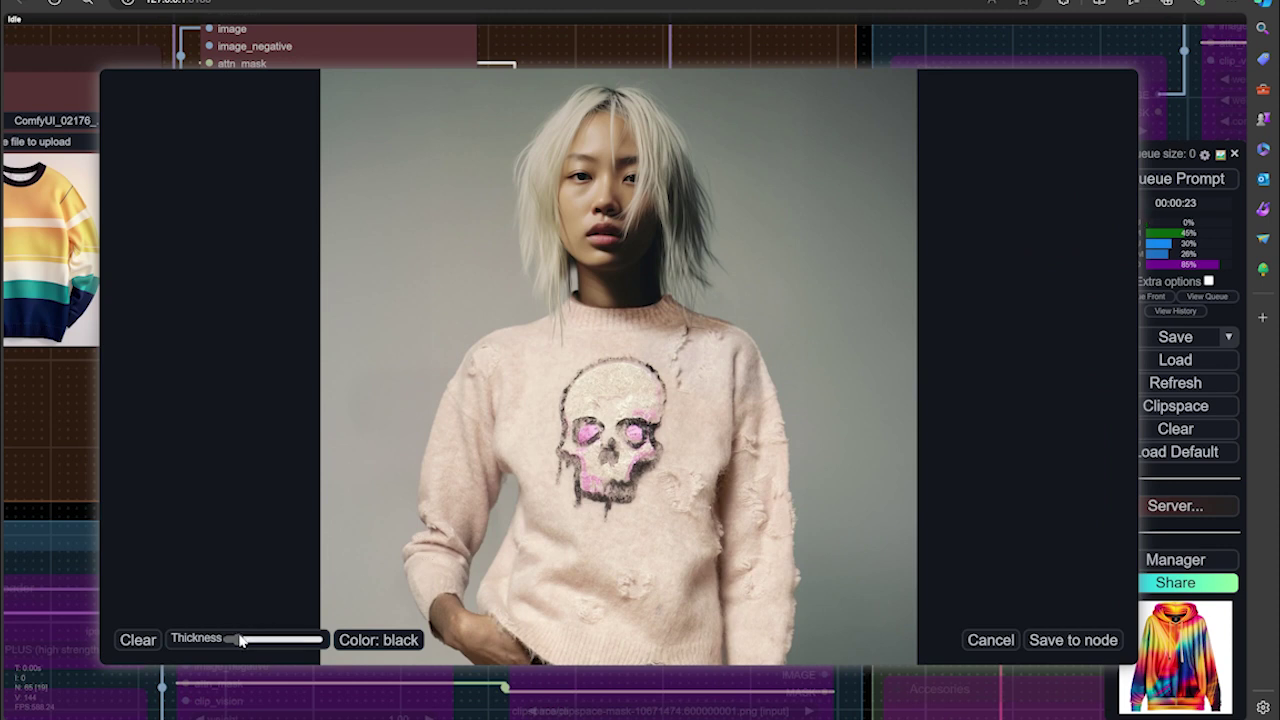
mouse_move(236, 638)
left_mouse_down()
mouse_move(292, 643)
mouse_move(258, 641)
left_mouse_up()
mouse_move(571, 319)
left_mouse_down()
mouse_move(507, 347)
mouse_move(469, 389)
mouse_move(430, 505)
mouse_move(424, 613)
mouse_move(451, 592)
mouse_move(474, 386)
mouse_move(442, 451)
mouse_move(464, 418)
mouse_move(591, 334)
mouse_move(663, 316)
mouse_move(752, 371)
mouse_move(777, 497)
mouse_move(780, 629)
mouse_move(776, 663)
mouse_move(729, 667)
mouse_move(716, 550)
mouse_move(730, 410)
mouse_move(749, 656)
mouse_move(717, 376)
mouse_move(627, 350)
mouse_move(534, 379)
mouse_move(491, 420)
mouse_move(486, 449)
mouse_move(522, 481)
mouse_move(526, 529)
mouse_move(484, 596)
mouse_move(550, 654)
mouse_move(706, 673)
mouse_move(683, 647)
mouse_move(683, 376)
mouse_move(557, 382)
mouse_move(516, 432)
mouse_move(555, 389)
mouse_move(559, 470)
mouse_move(586, 484)
mouse_move(656, 443)
mouse_move(667, 463)
mouse_move(662, 540)
mouse_move(580, 540)
mouse_move(556, 566)
mouse_move(532, 557)
mouse_move(578, 562)
mouse_move(590, 637)
mouse_move(594, 580)
mouse_move(670, 604)
mouse_move(566, 620)
left_mouse_up()
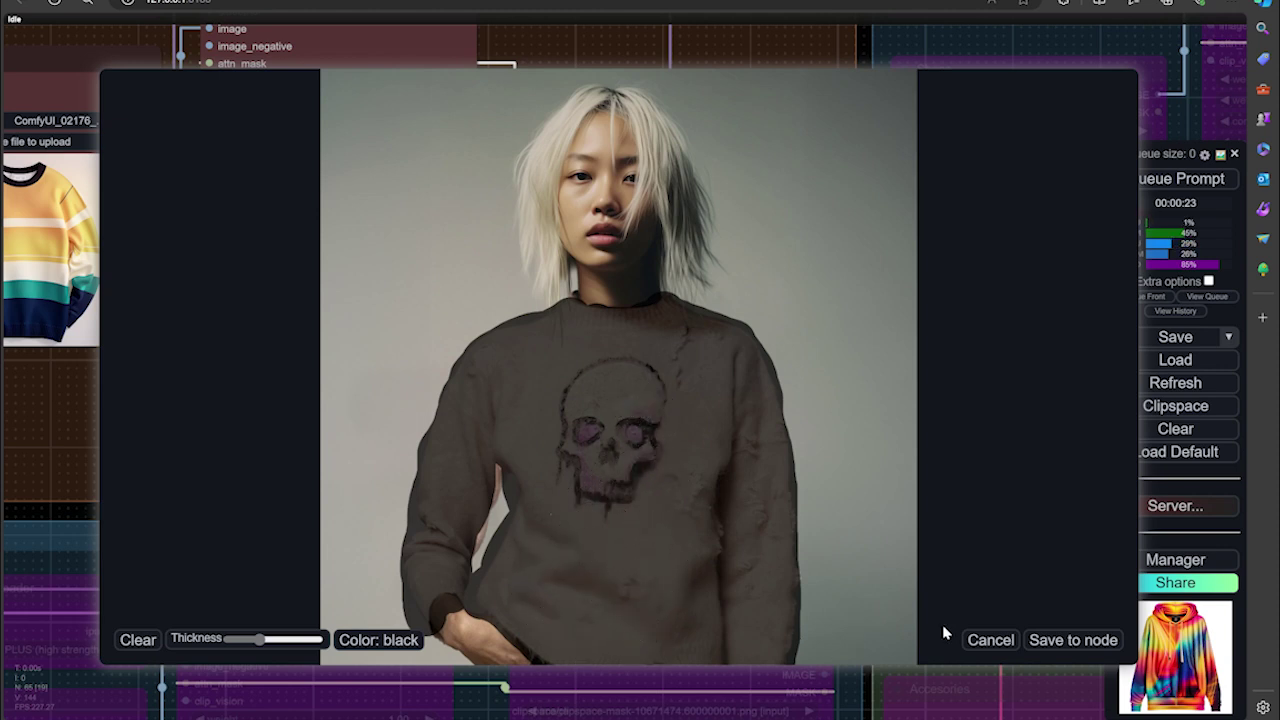
left_click(1045, 650)
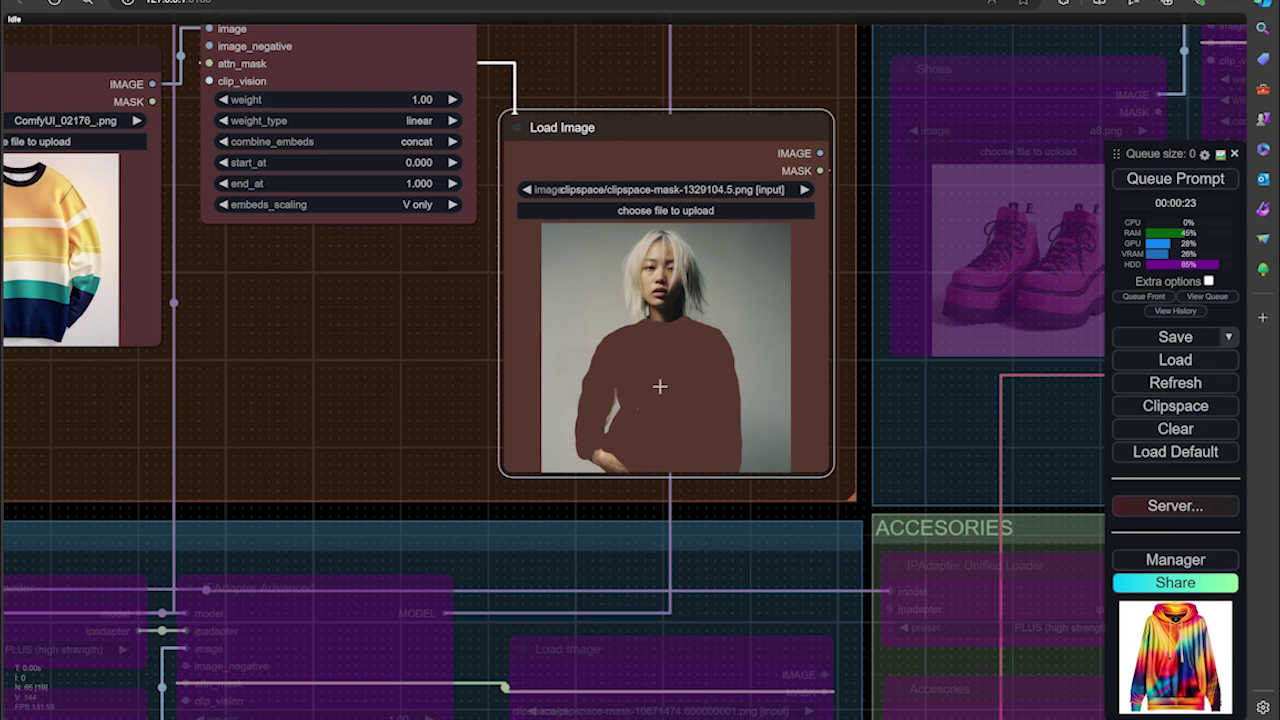
Enter "female wearing oversized sweater, clothing ad" as the prompt in the Core group's upper CLIP Text Encode node.
scroll(315, 371, "down", 1)
scroll(315, 371, "down", 3)
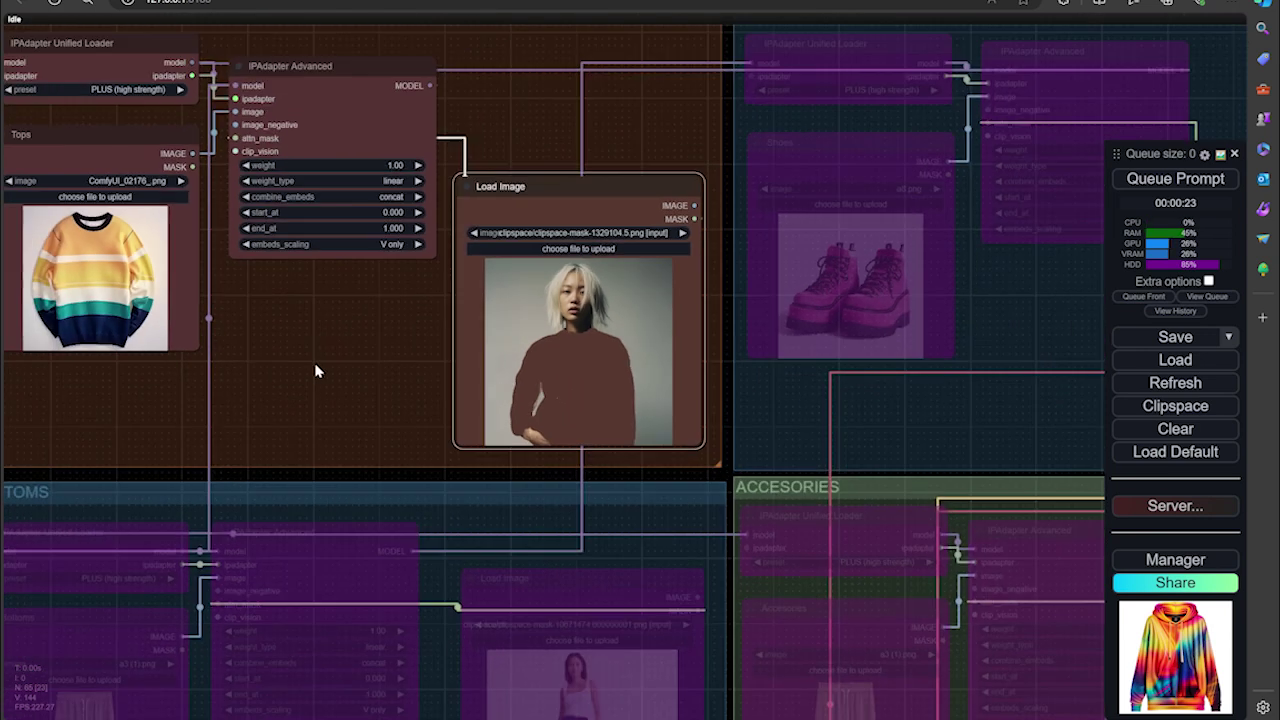
left_click_drag(318, 371, 602, 365)
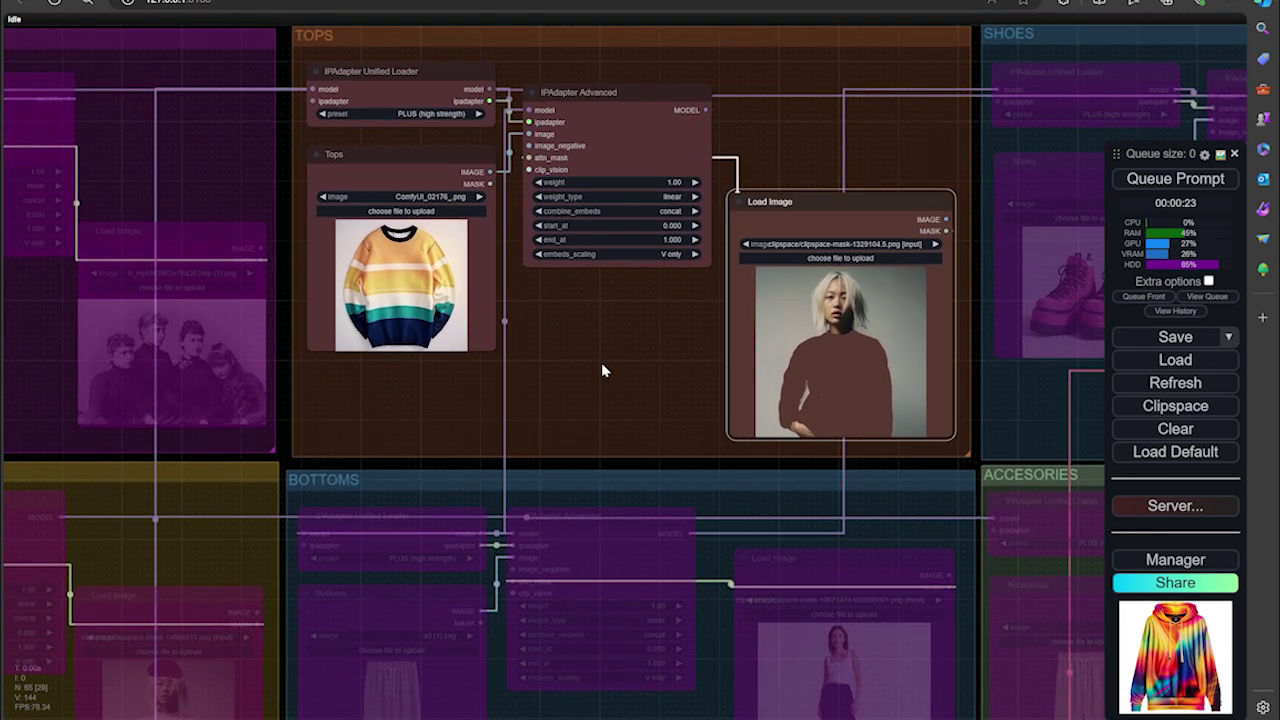
left_click_drag(572, 405, 714, 126)
left_click_drag(588, 662, 786, 385)
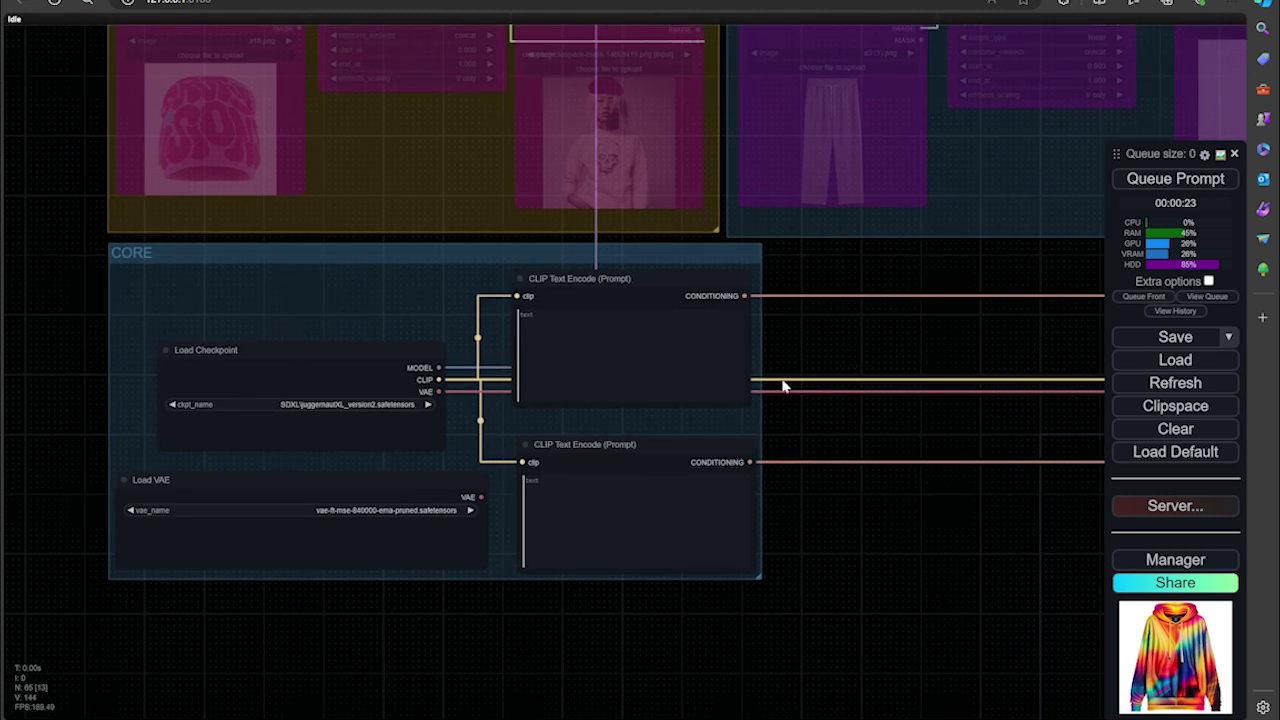
scroll(850, 321, "up", 3)
left_click_drag(845, 317, 870, 386)
left_click(542, 407)
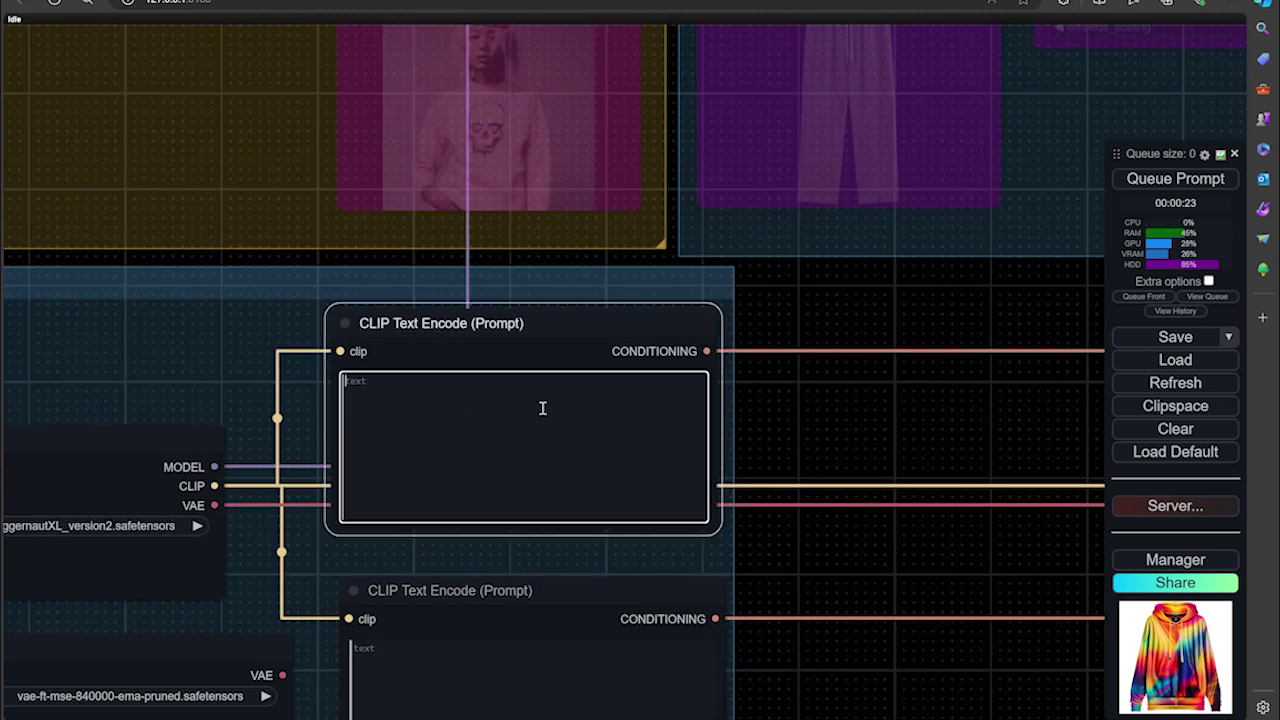
type("fem")
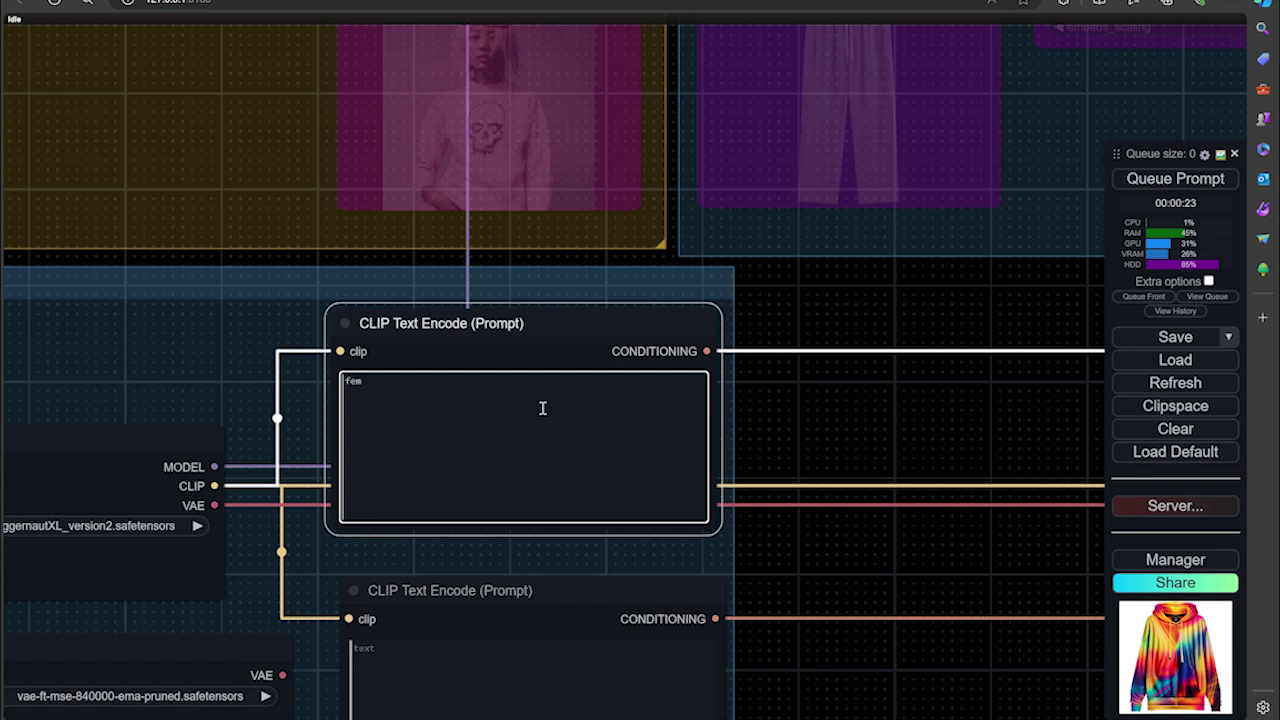
type("ale wearing oversized swea")
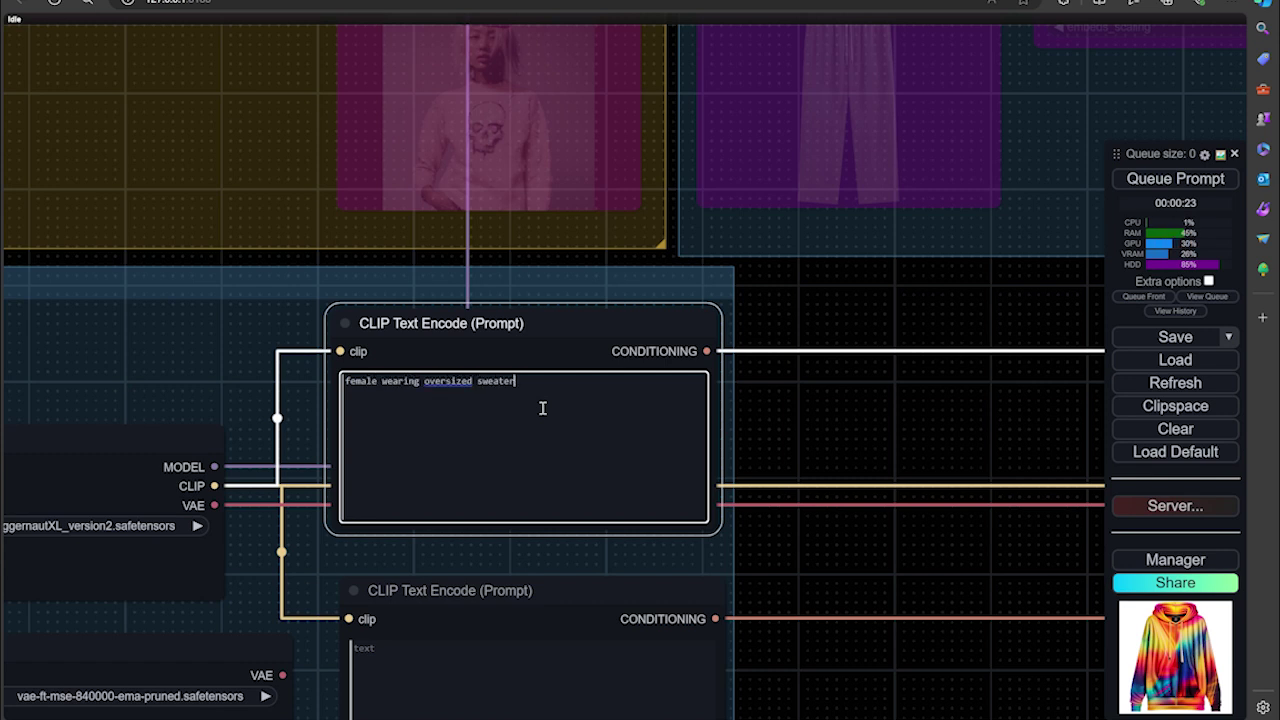
type("ter, clothing ad")
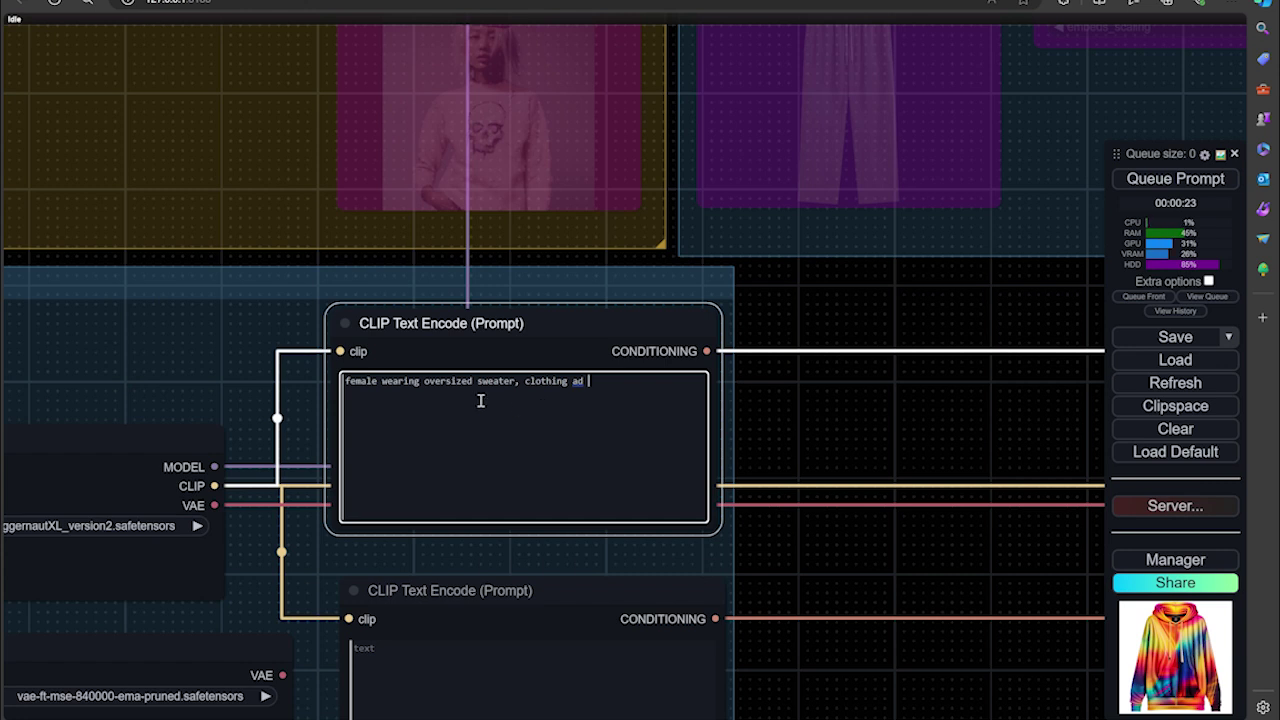
Follow the workflow from the Core group to the Face ID group and check its face image and IPAdapter FaceID settings.
left_click_drag(853, 392, 723, 503)
scroll(724, 490, "down", 4)
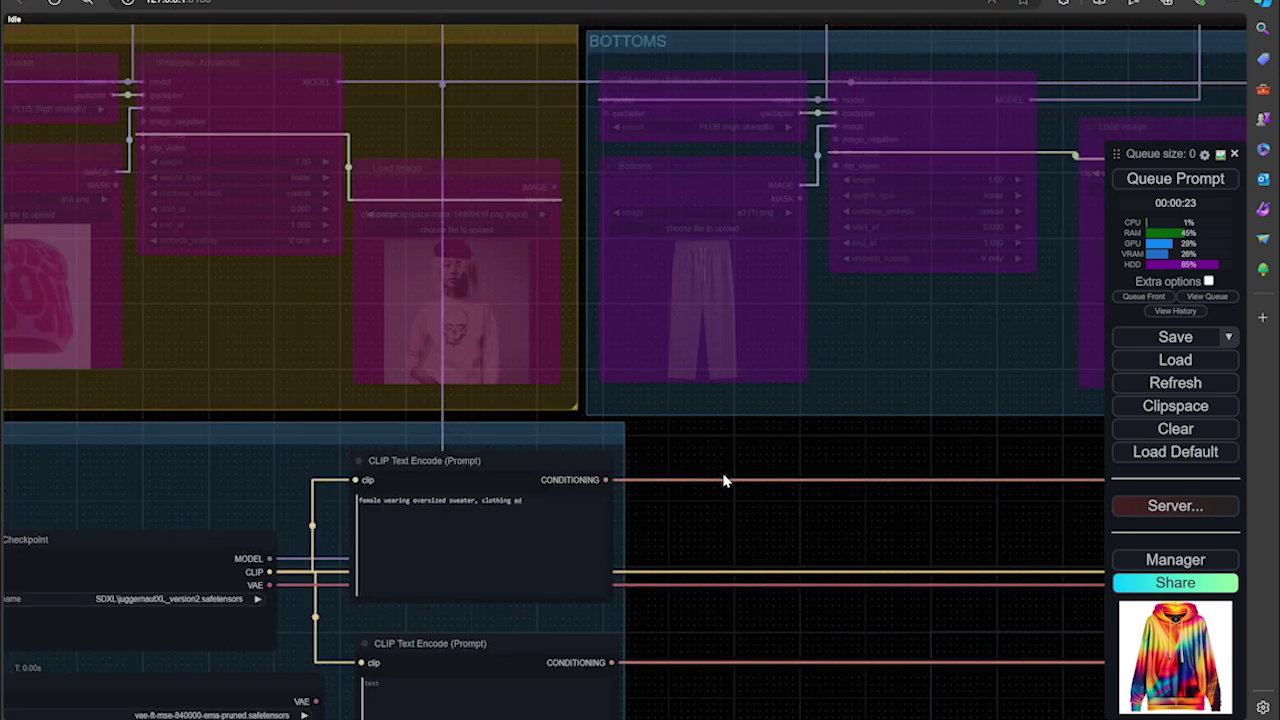
scroll(858, 500, "up", 3)
scroll(828, 343, "down", 4)
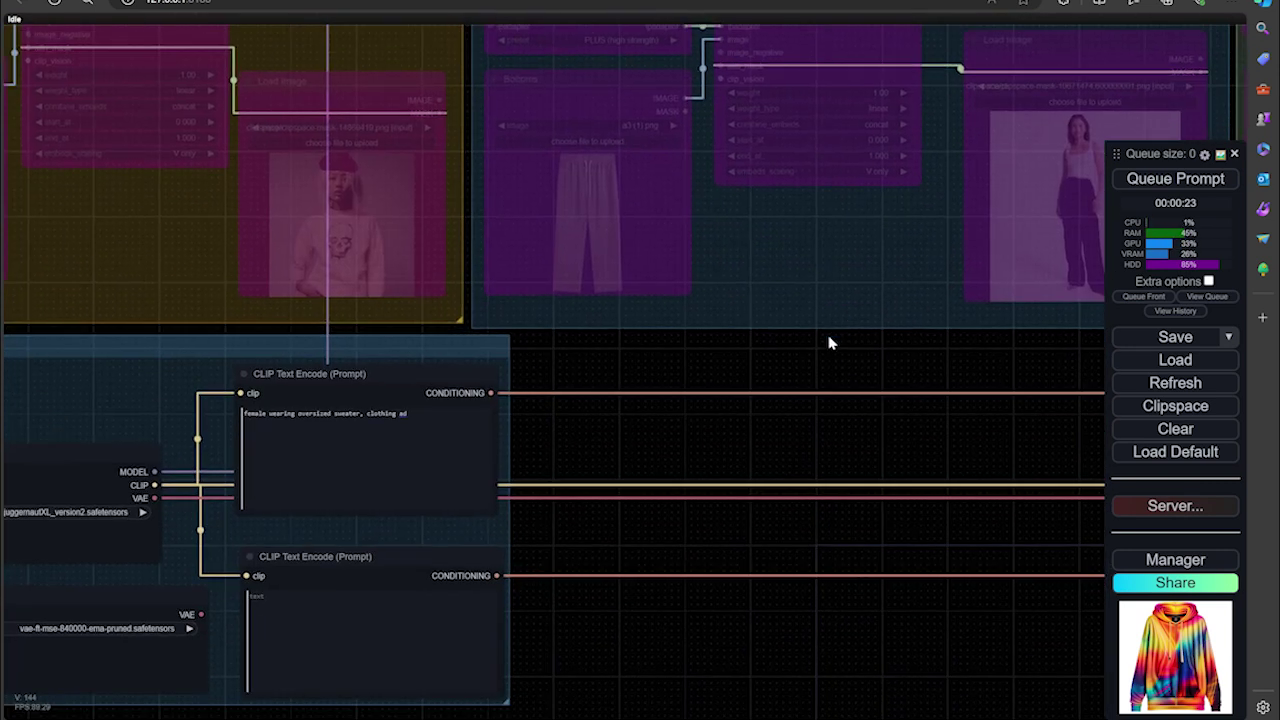
left_click_drag(863, 366, 651, 340)
scroll(651, 340, "down", 2)
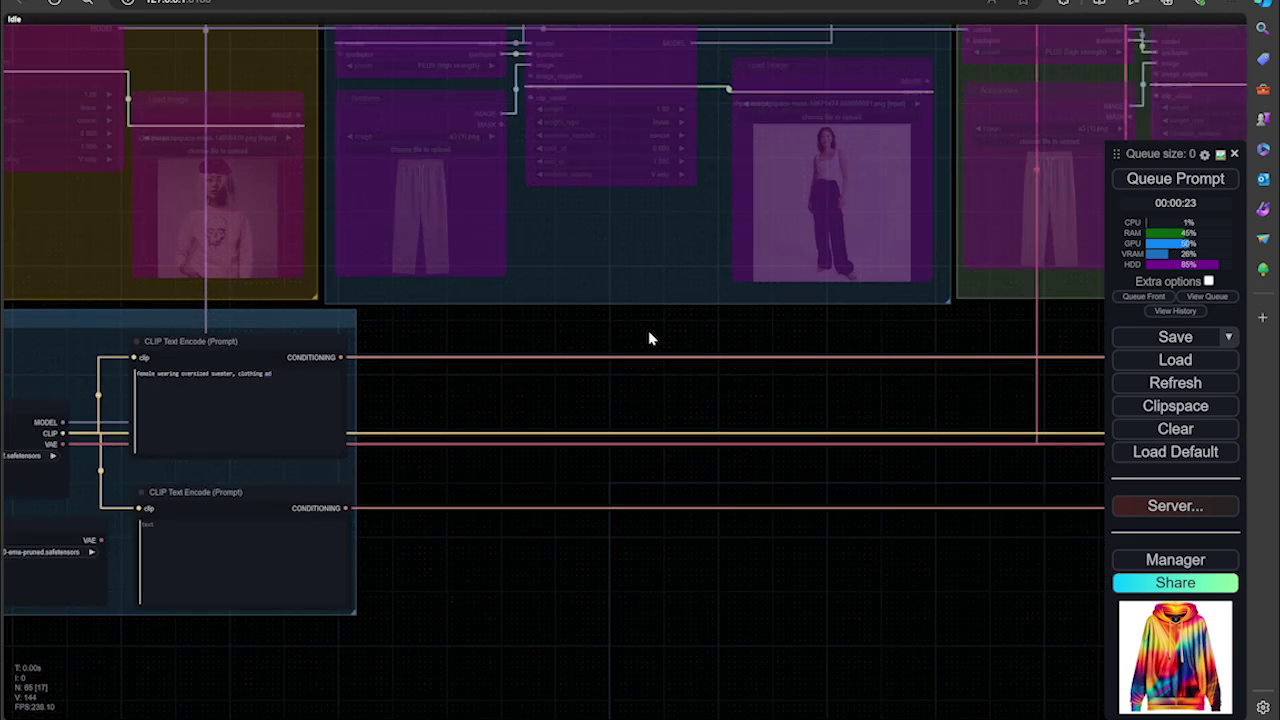
scroll(811, 377, "right", 10)
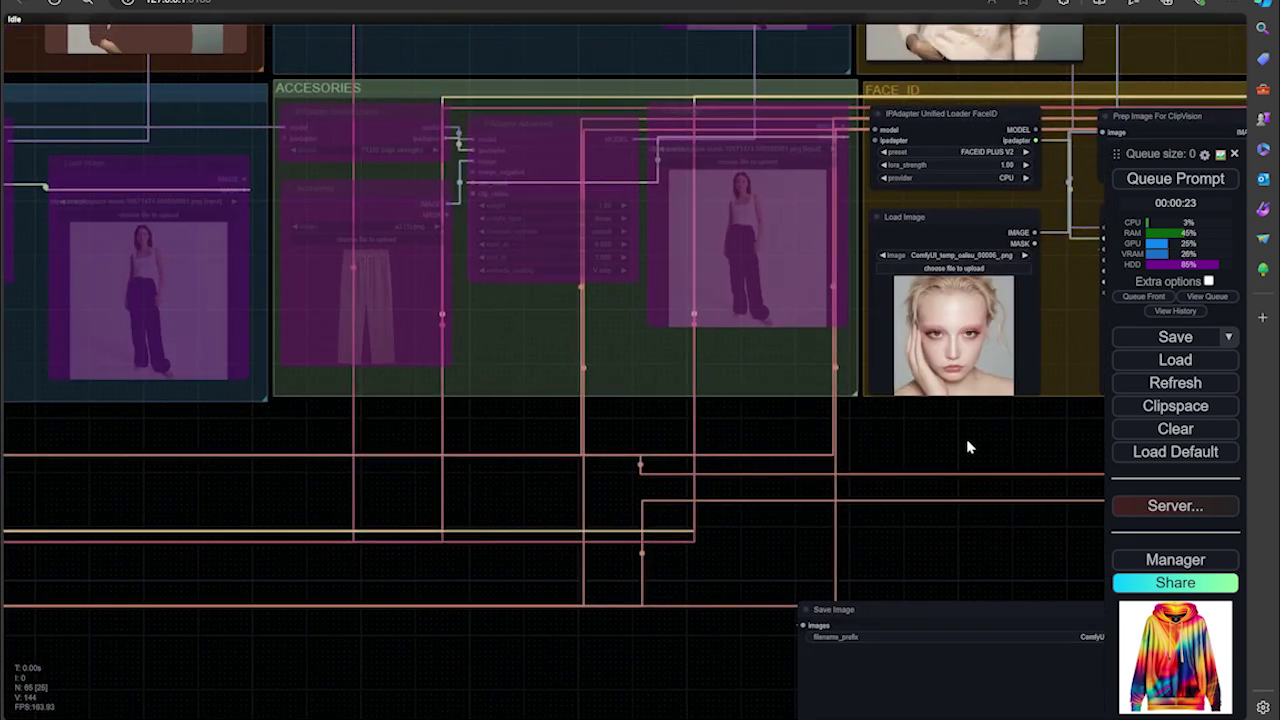
scroll(645, 320, "up", 6)
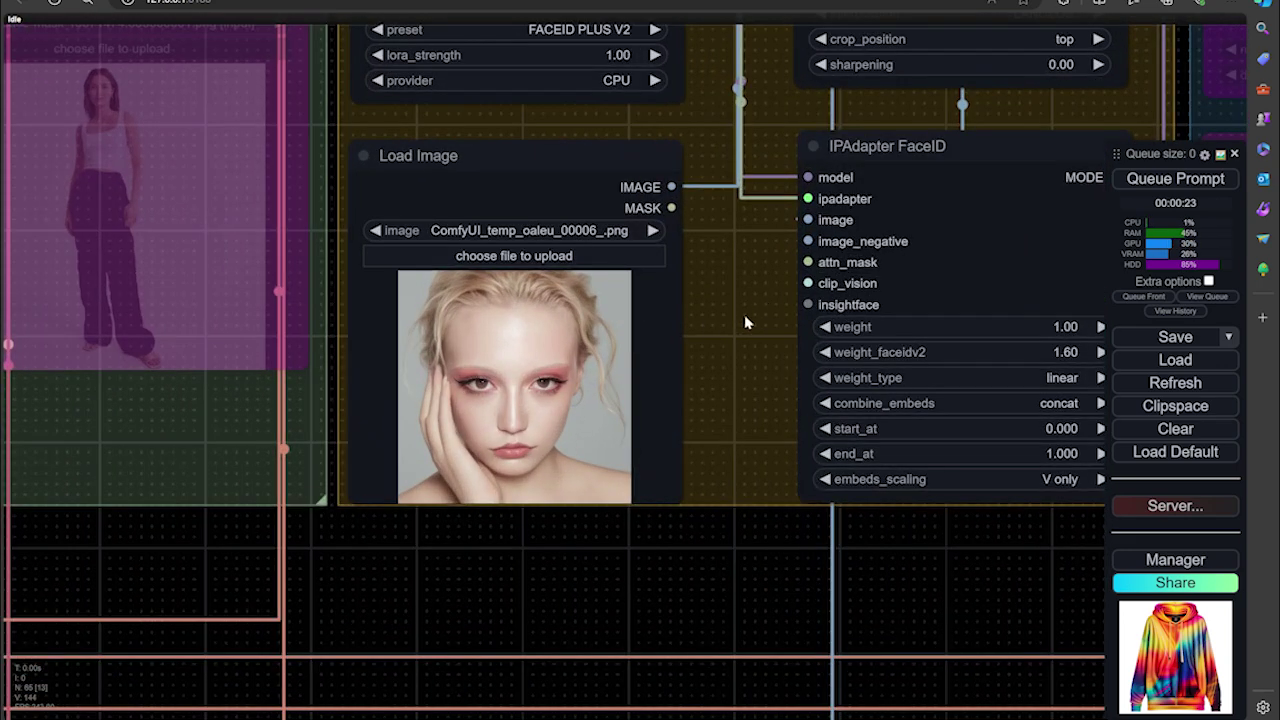
scroll(744, 322, "up", 3)
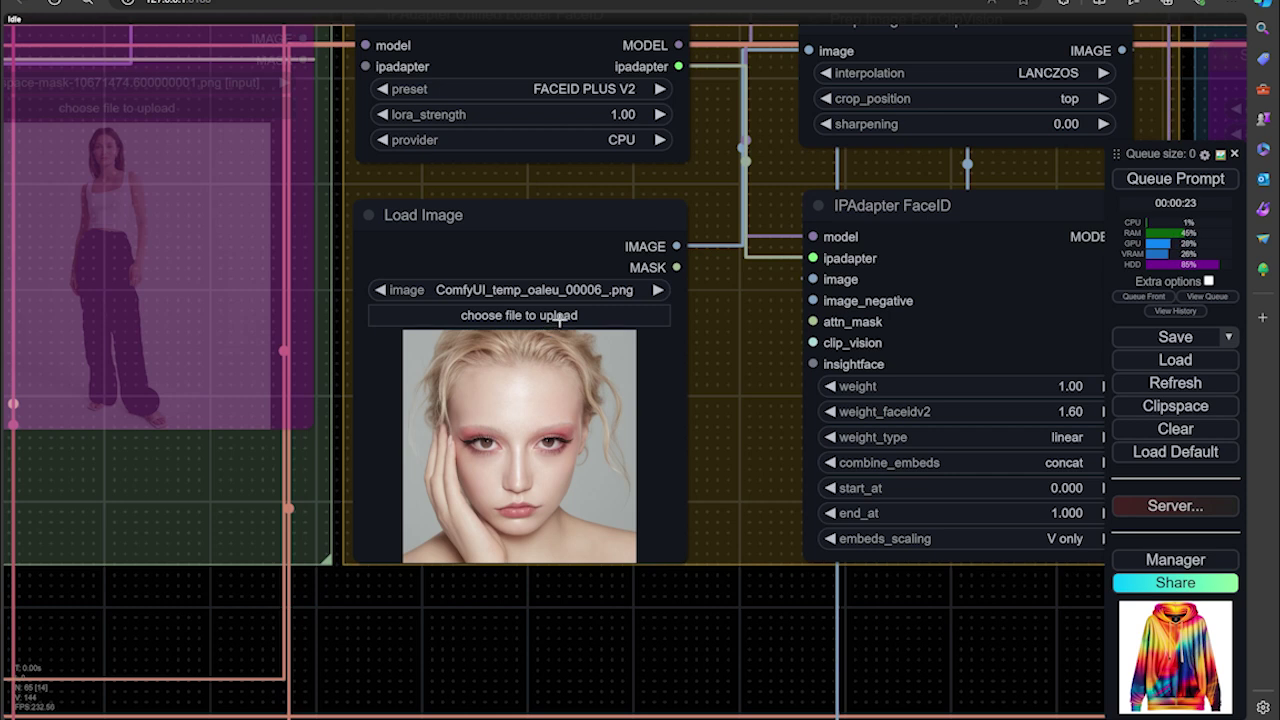
scroll(636, 427, "down", 5)
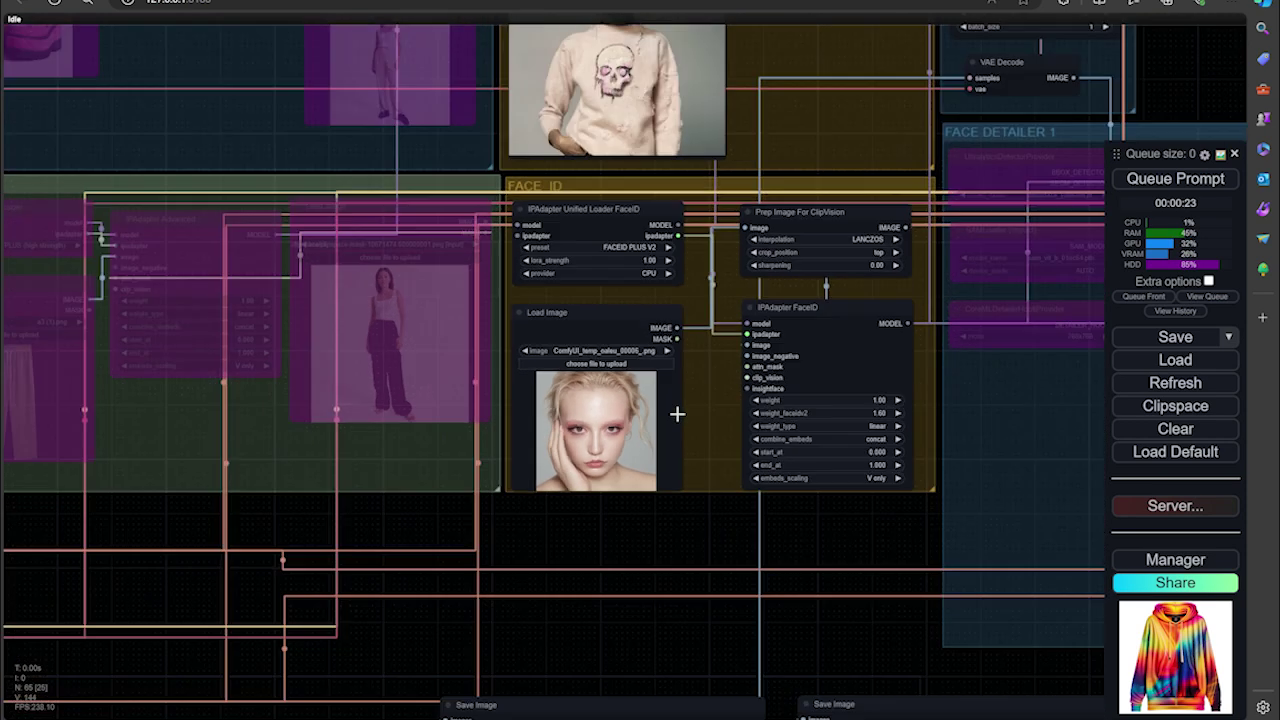
Review the garment groups with the Tops group's sweater and mask images, and check the model chosen in the Core group's Load Checkpoint node.
scroll(565, 541, "down", 6)
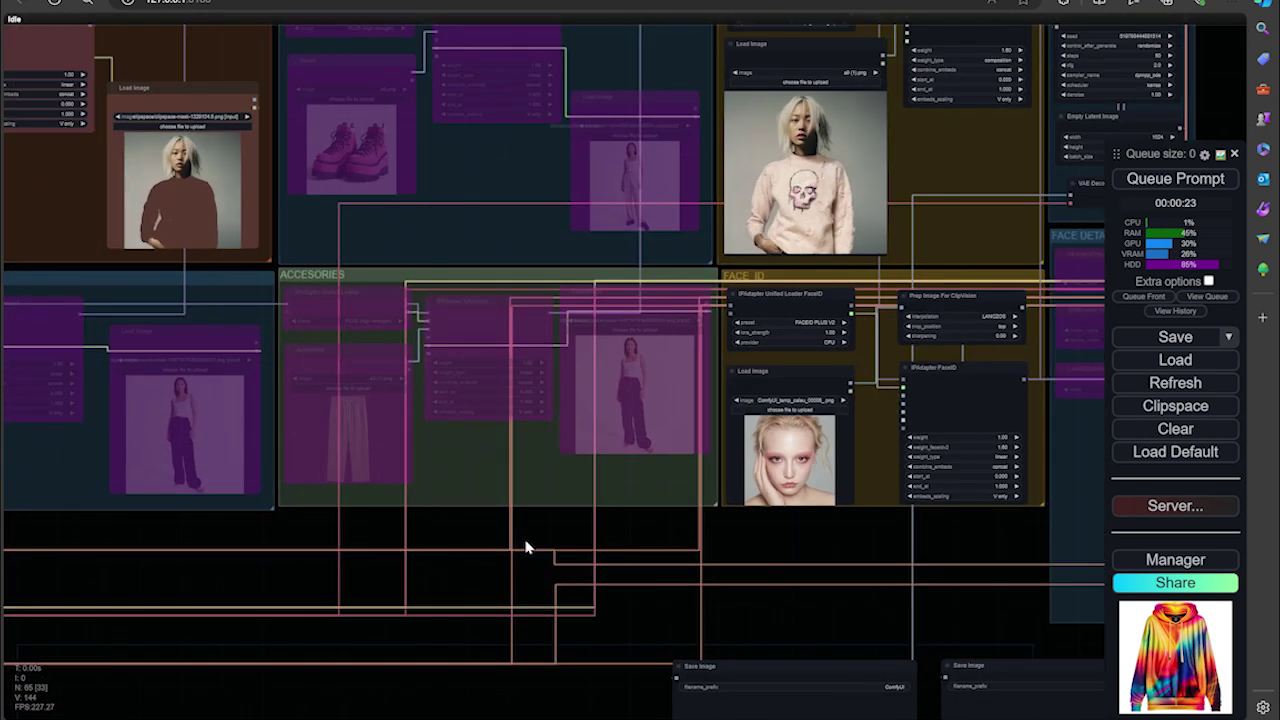
scroll(703, 575, "left", 10)
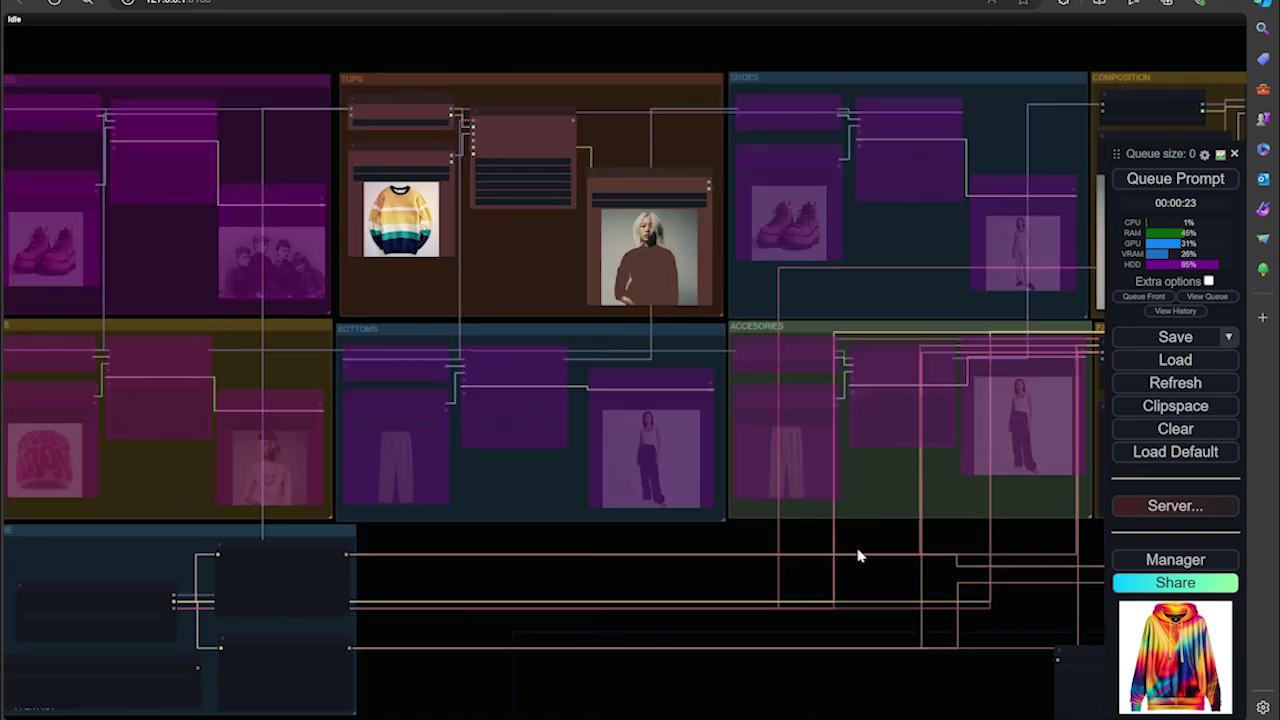
scroll(715, 578, "up", 2)
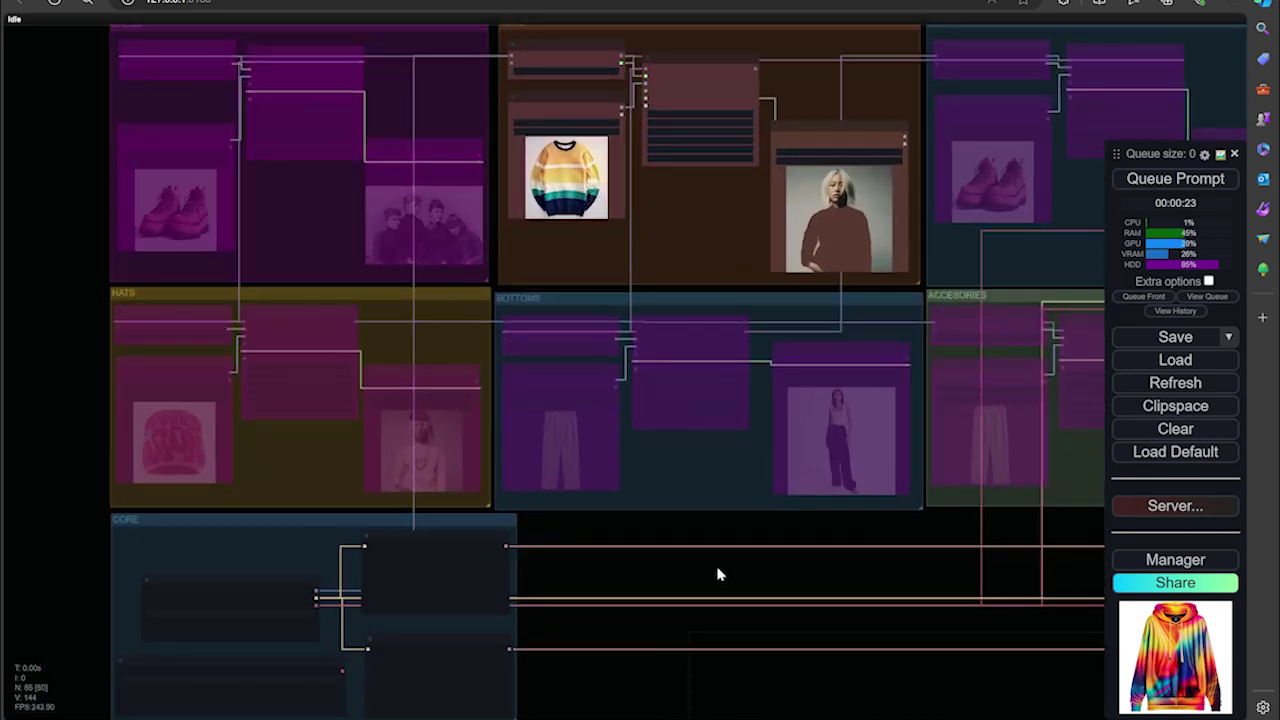
scroll(775, 556, "up", 4)
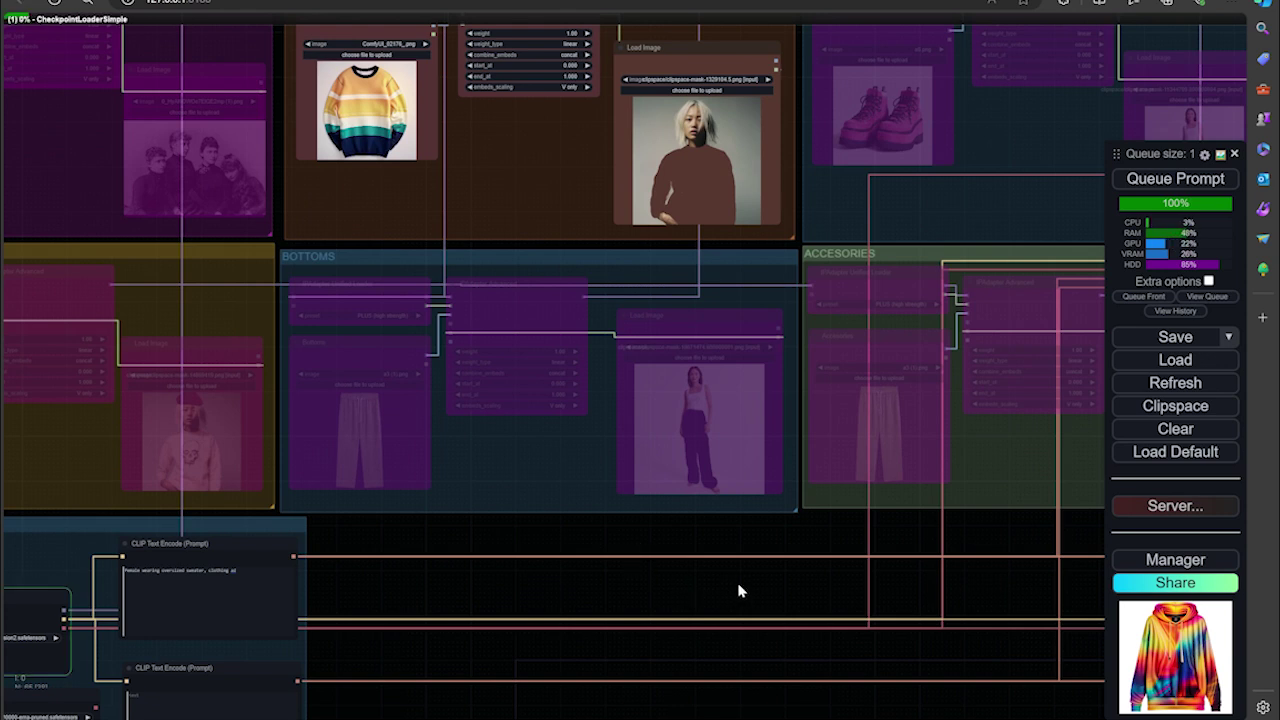
left_click_drag(688, 577, 946, 299)
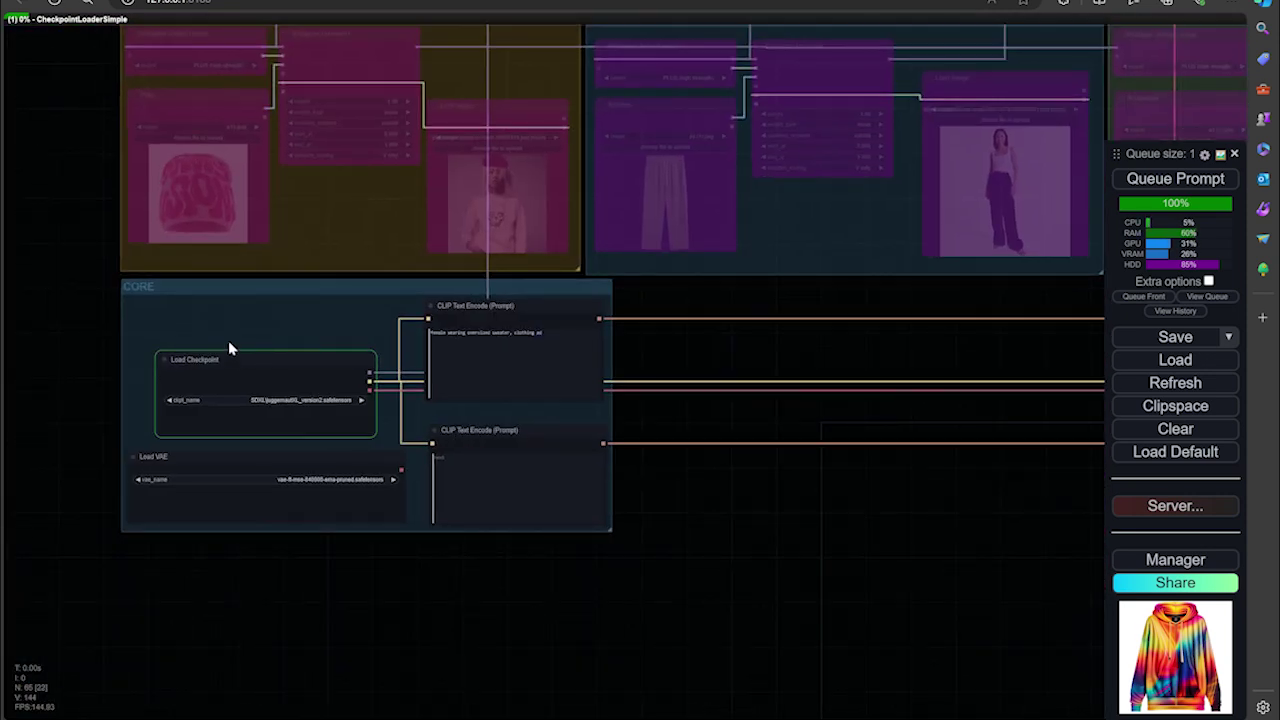
scroll(228, 340, "up", 5)
scroll(265, 425, "up", 2)
scroll(265, 425, "up", 2)
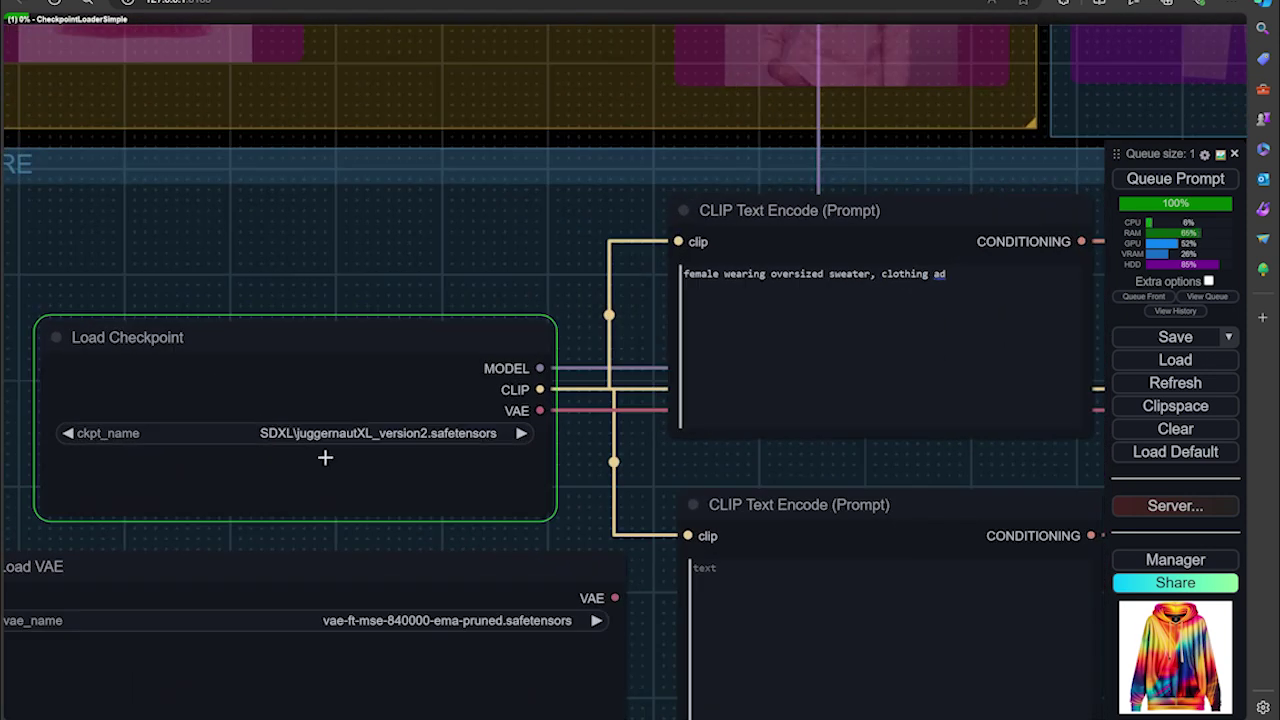
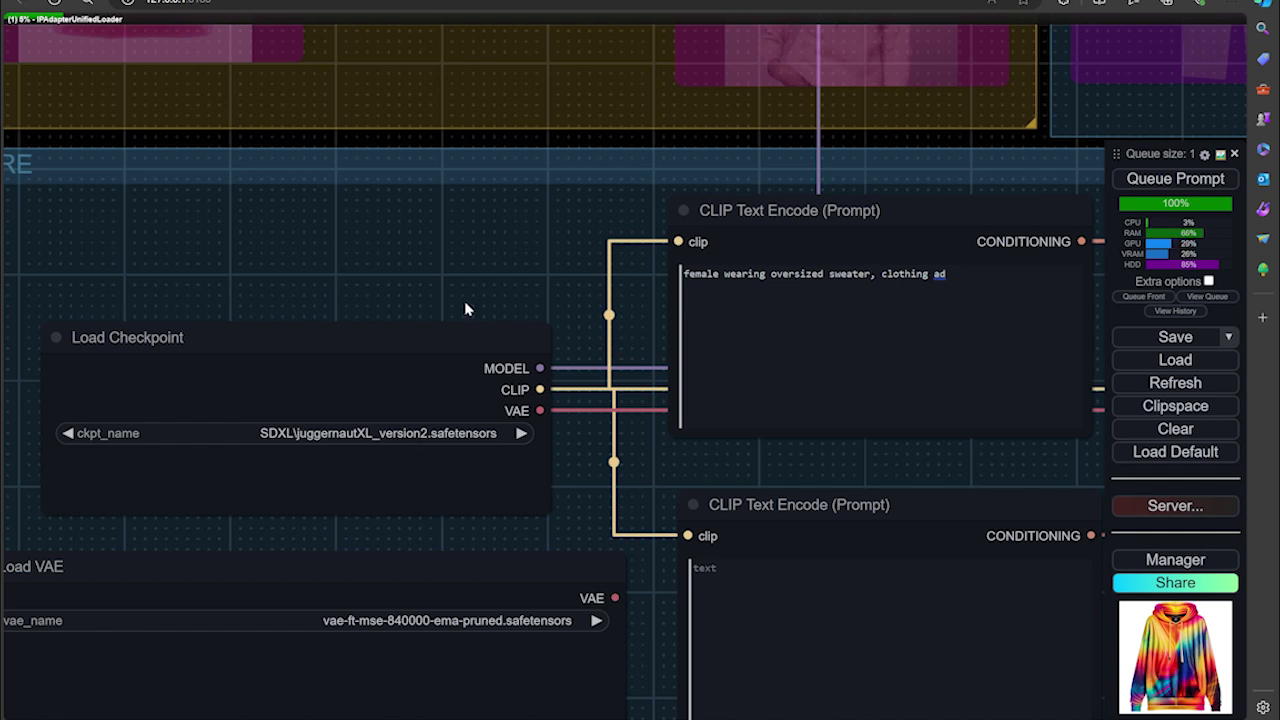
Set the Core group's Load Checkpoint node to lightning\dreamshaperXL_lightningDPMSDE.safetensors.
scroll(551, 172, "down", 1)
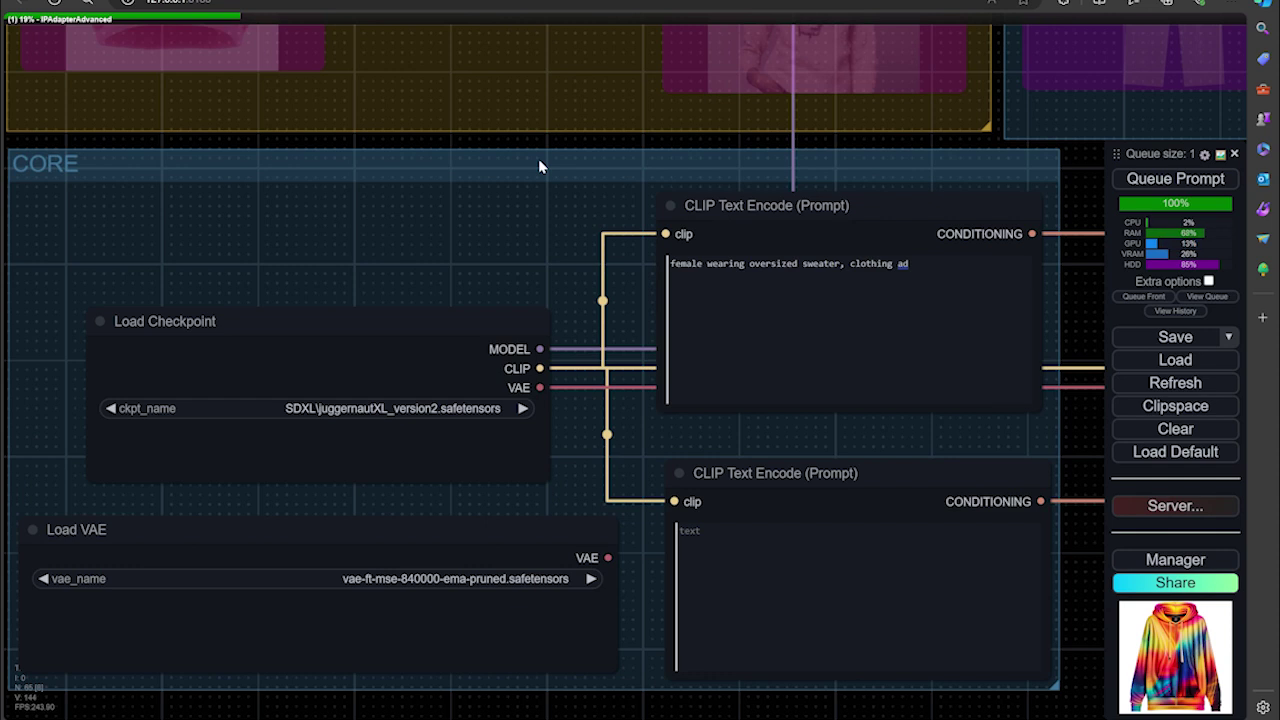
left_click(428, 405)
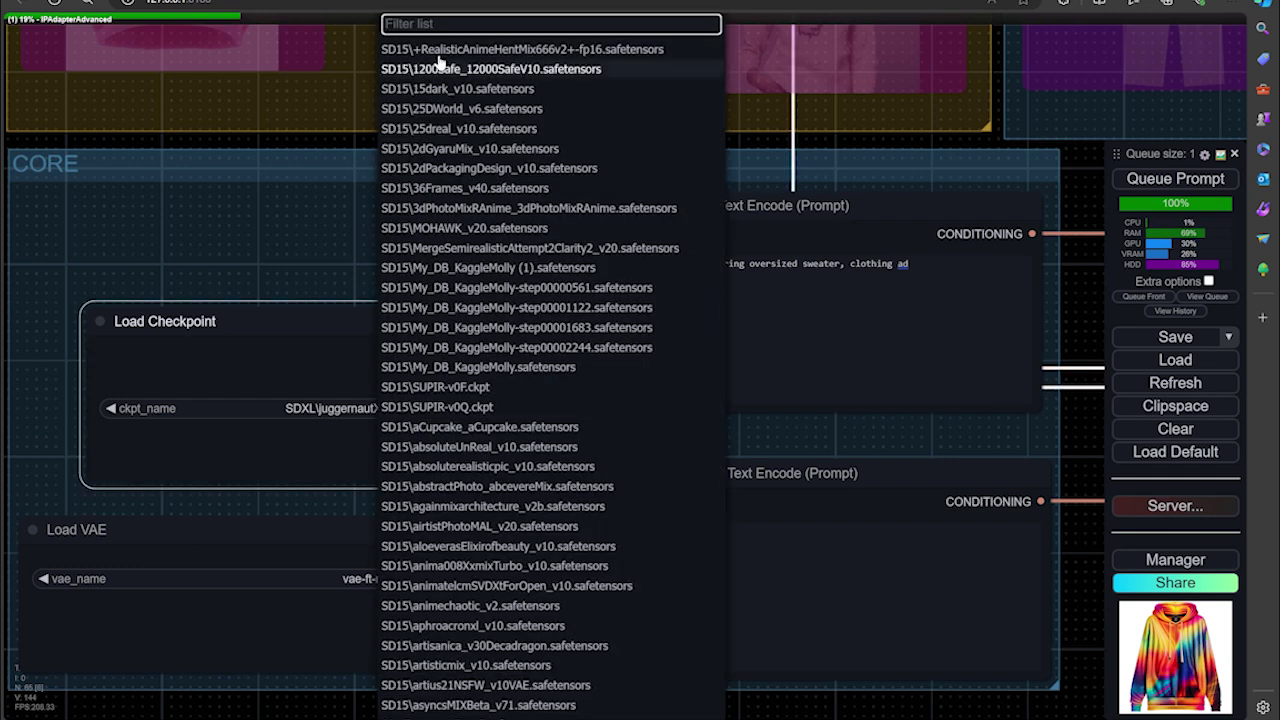
type("ligh")
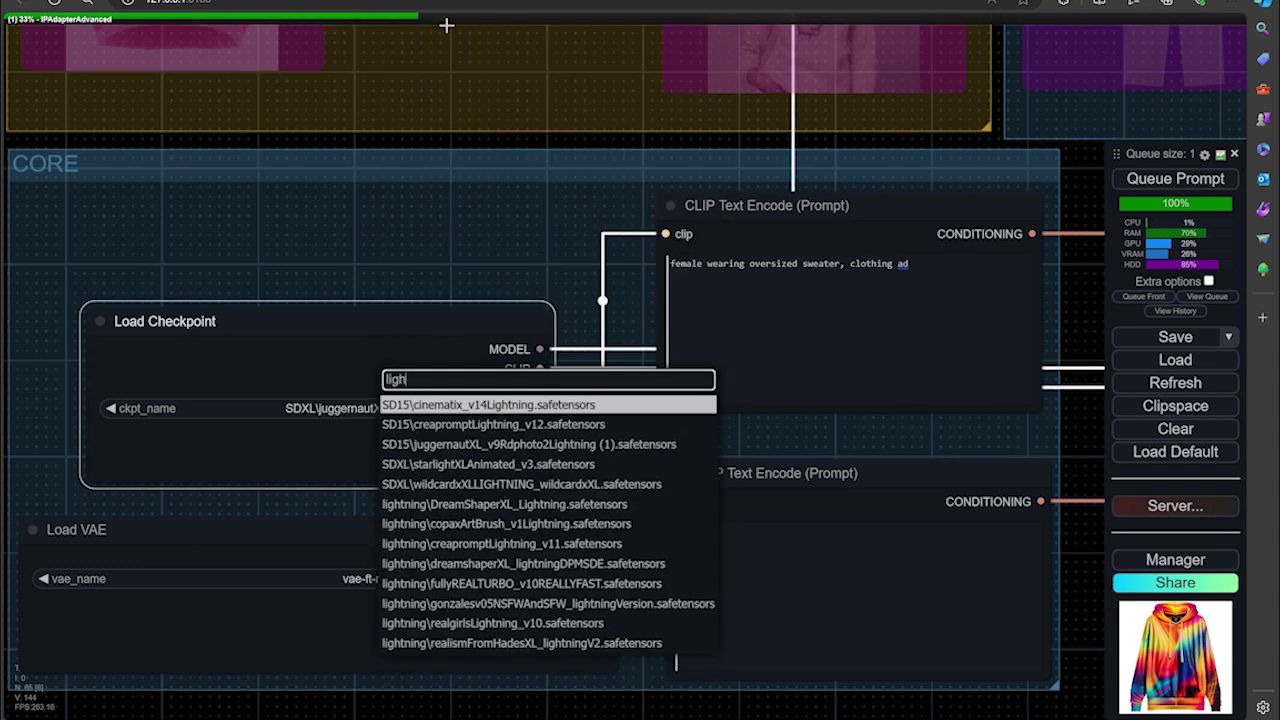
type("==")
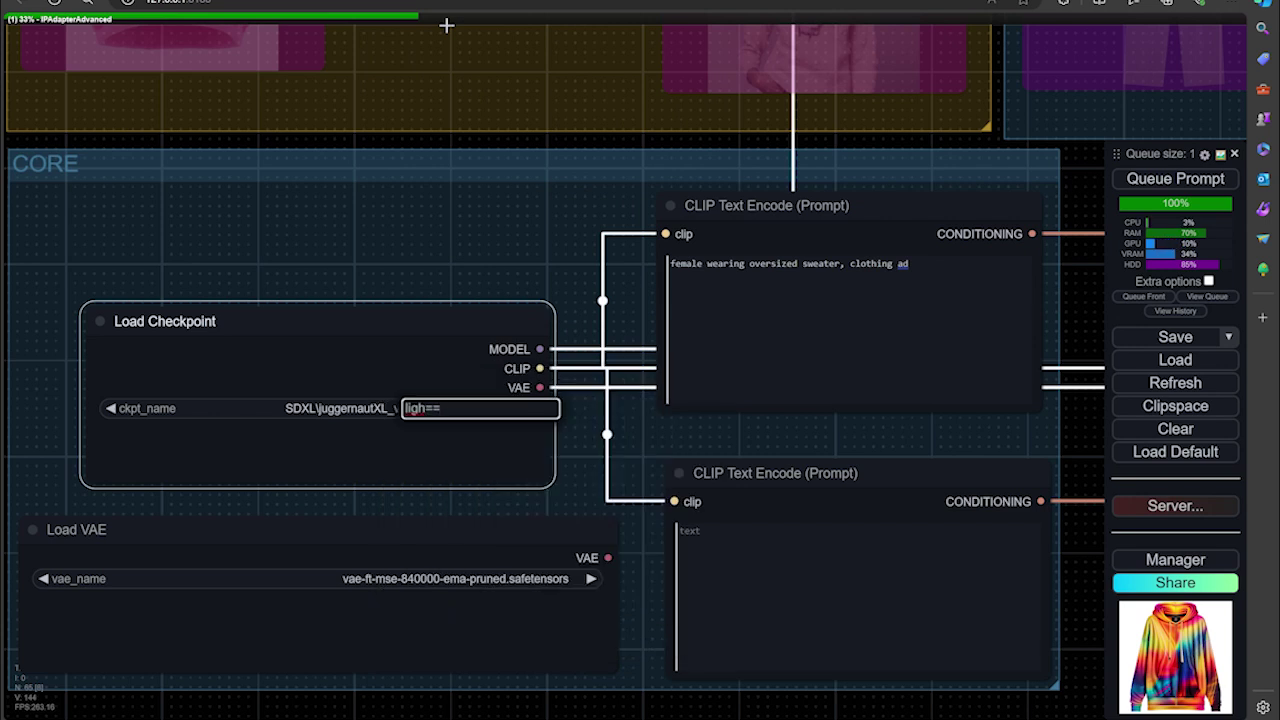
key("BackSpace")
key("BackSpace")
key("BackSpace")
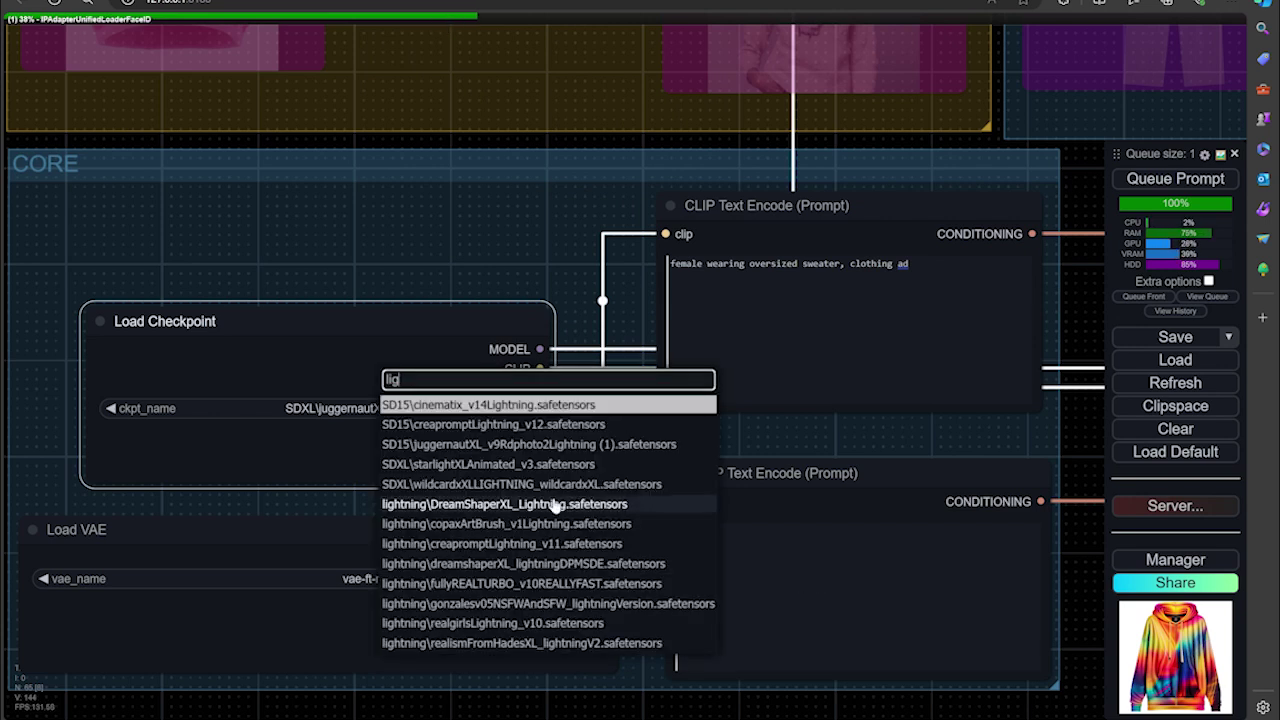
left_click(523, 564)
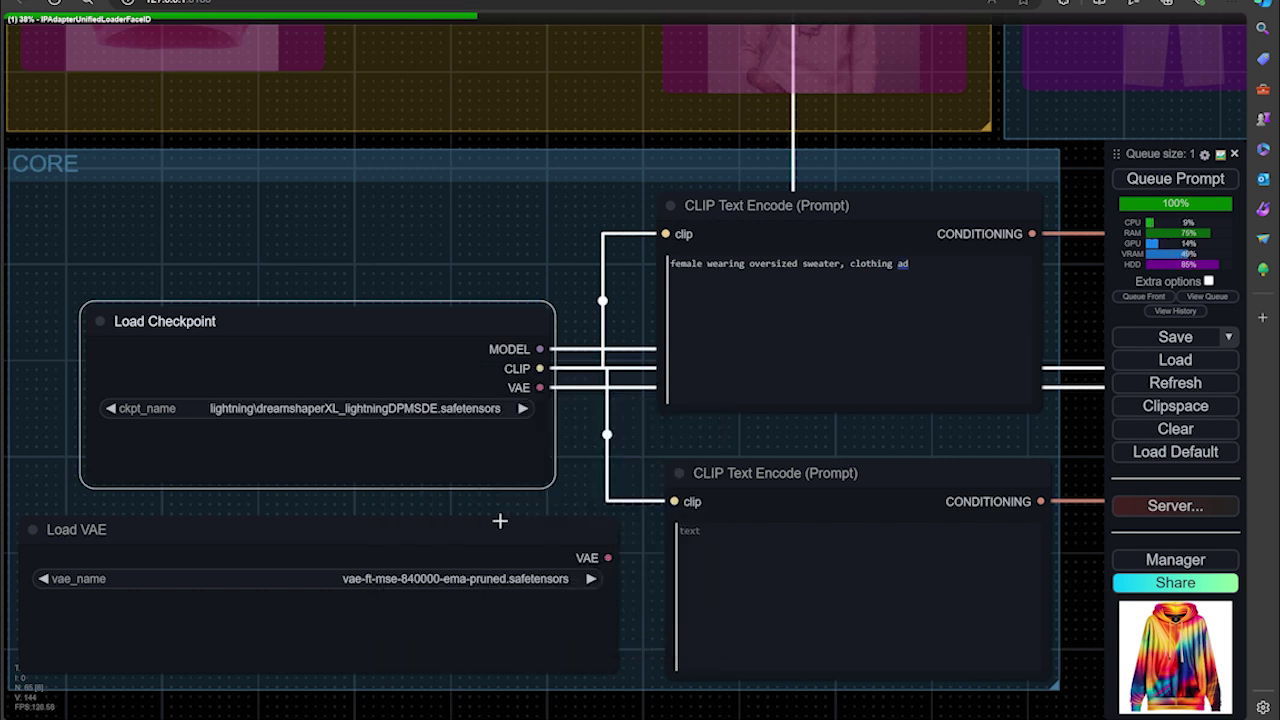
Follow the workflow from the Core group past Face ID to the KSampler group and check its sampling settings.
scroll(529, 490, "down", 2)
left_click_drag(957, 346, 697, 334)
scroll(697, 334, "right", 10)
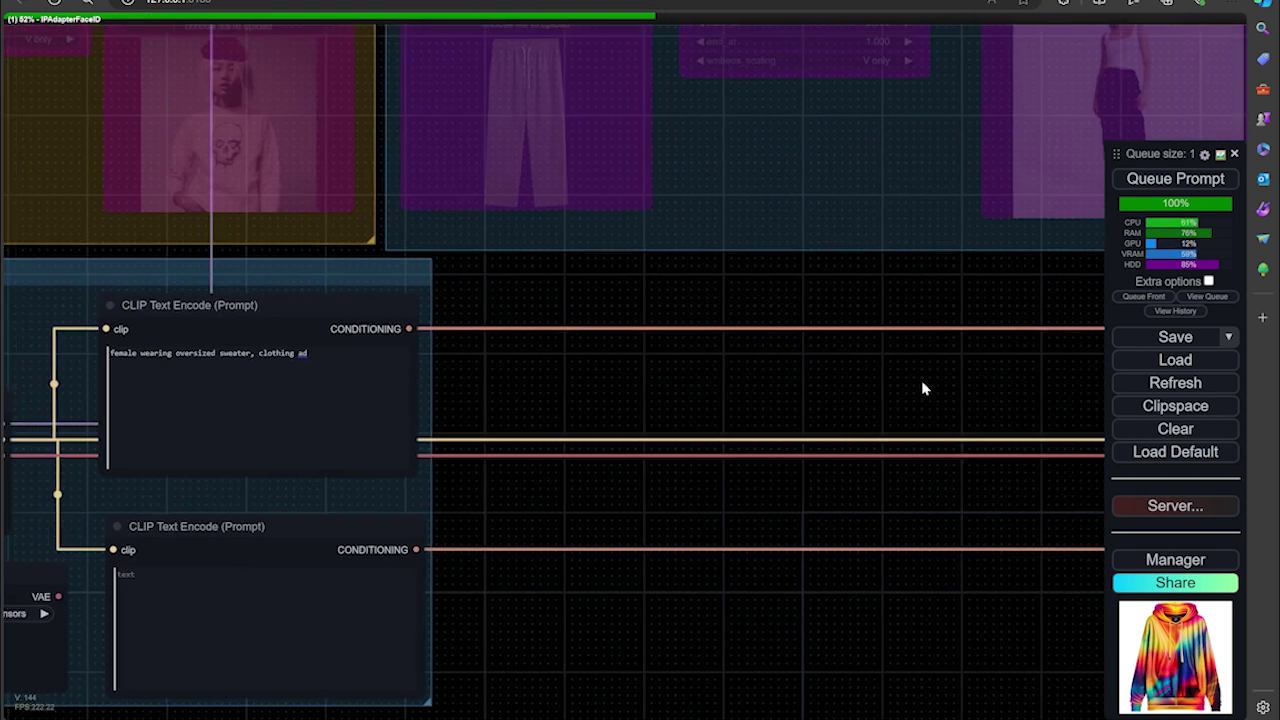
scroll(892, 425, "right", 10)
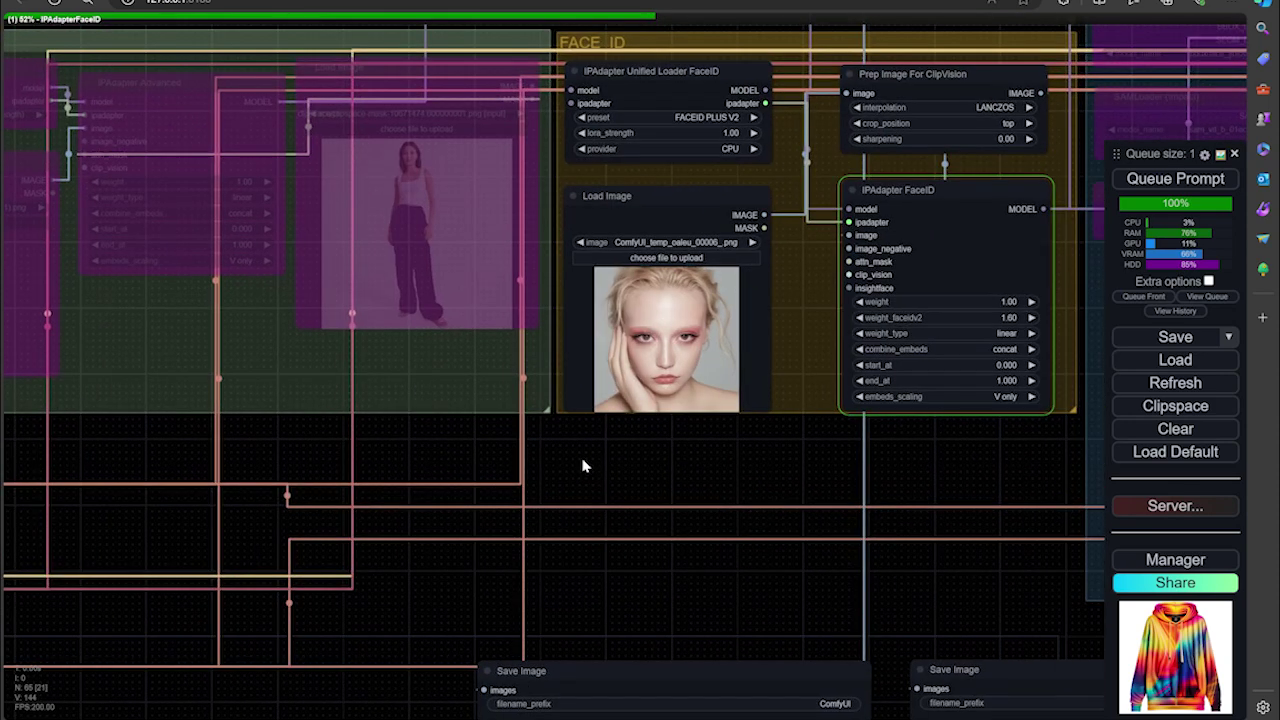
scroll(766, 134, "up", 10)
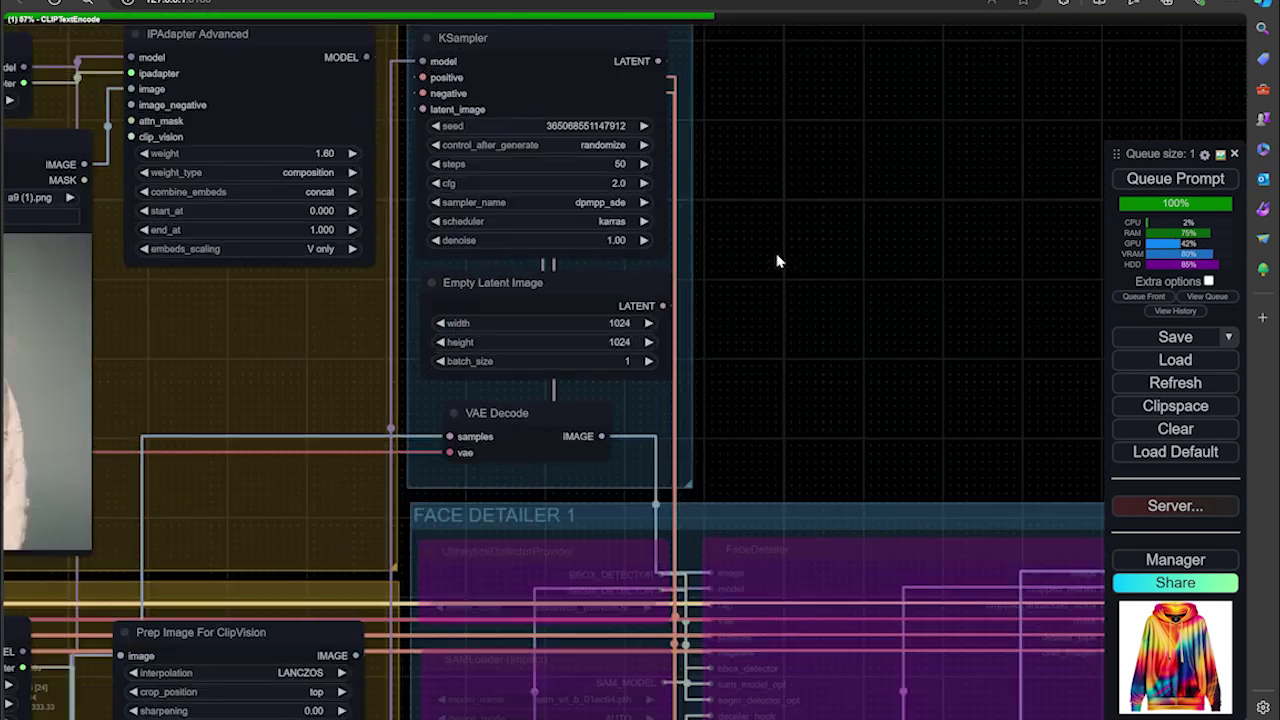
left_click_drag(779, 261, 899, 308)
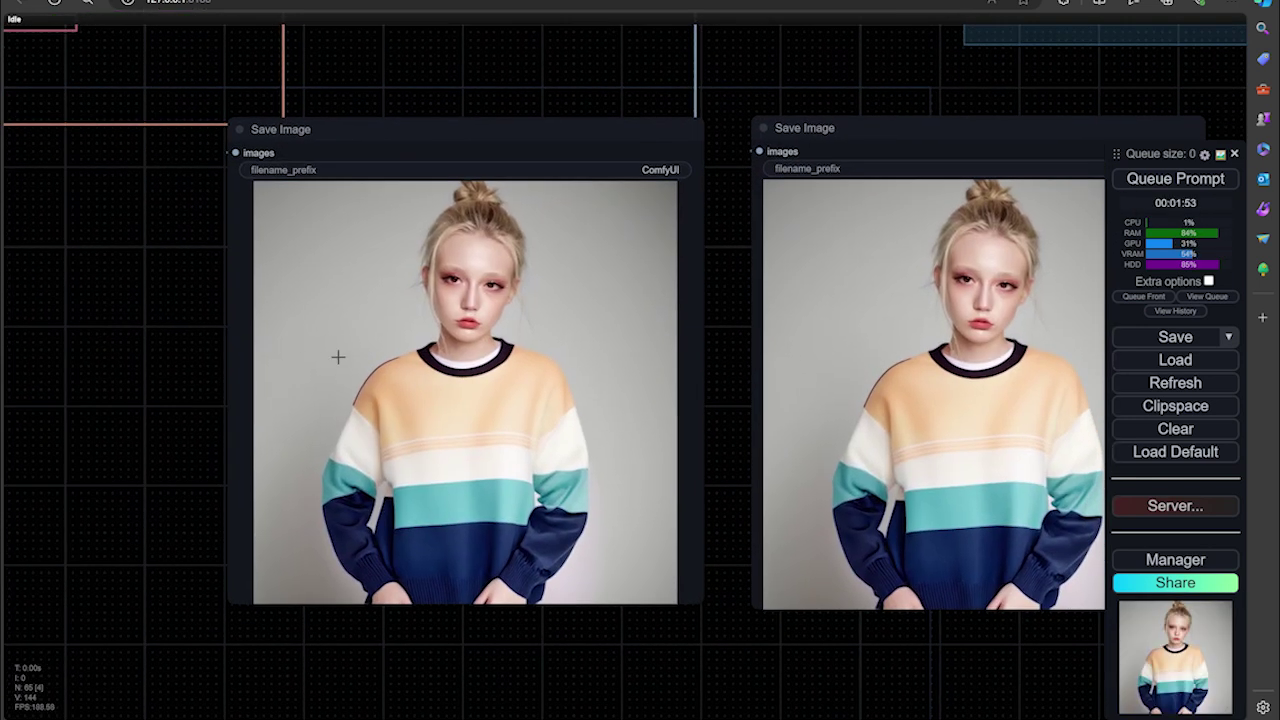
Examine the generated sweater model in the Save Image nodes and compare it with the Tops group's garment and masked images.
scroll(407, 355, "down", 3)
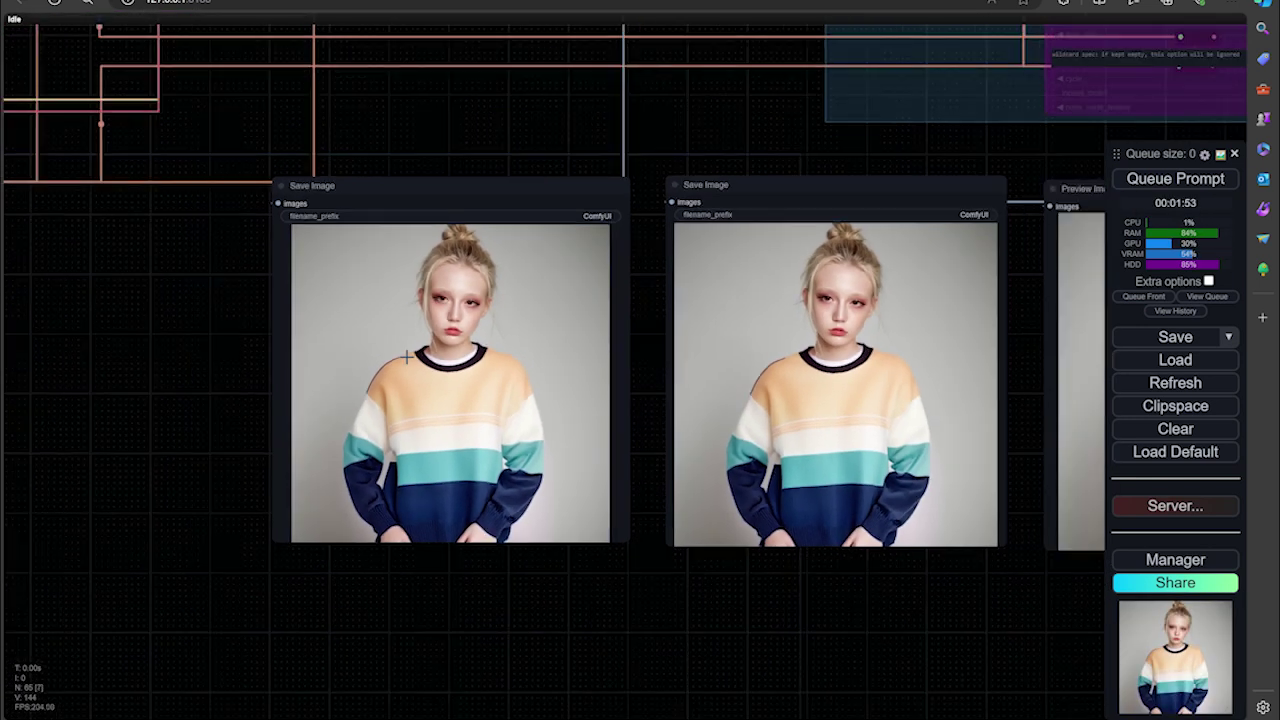
left_click_drag(968, 610, 857, 577)
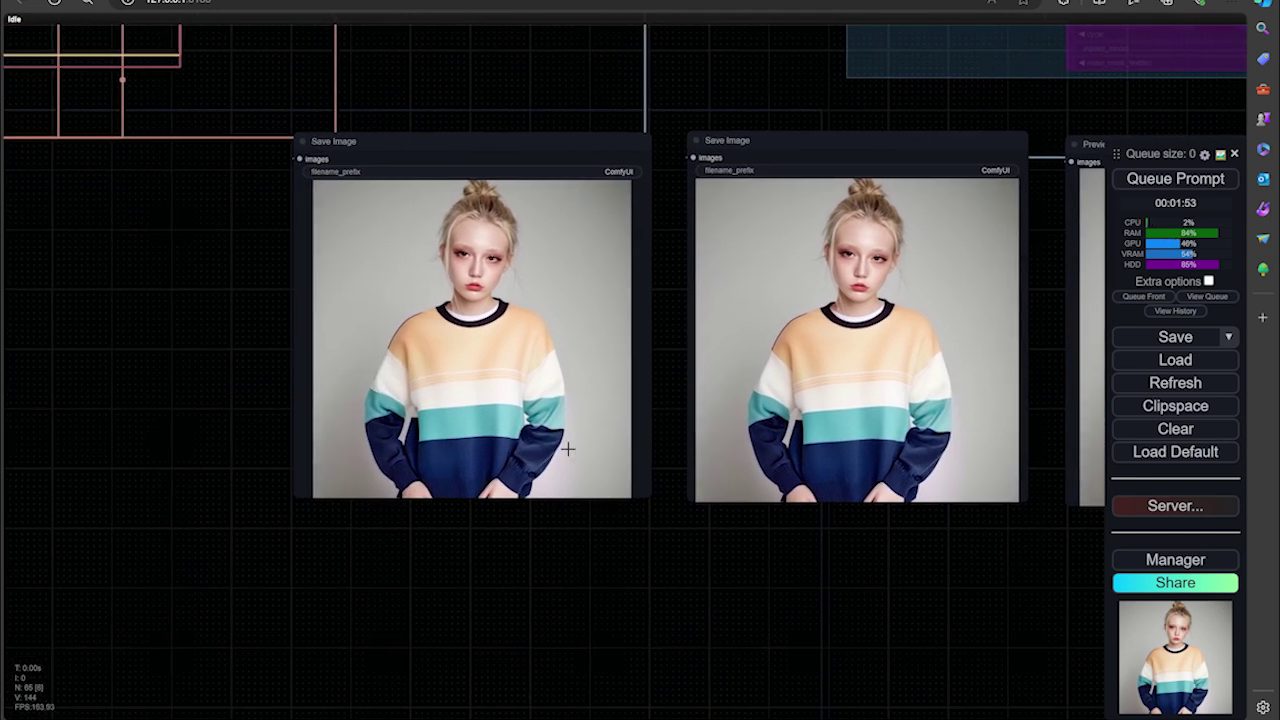
scroll(555, 420, "up", 6)
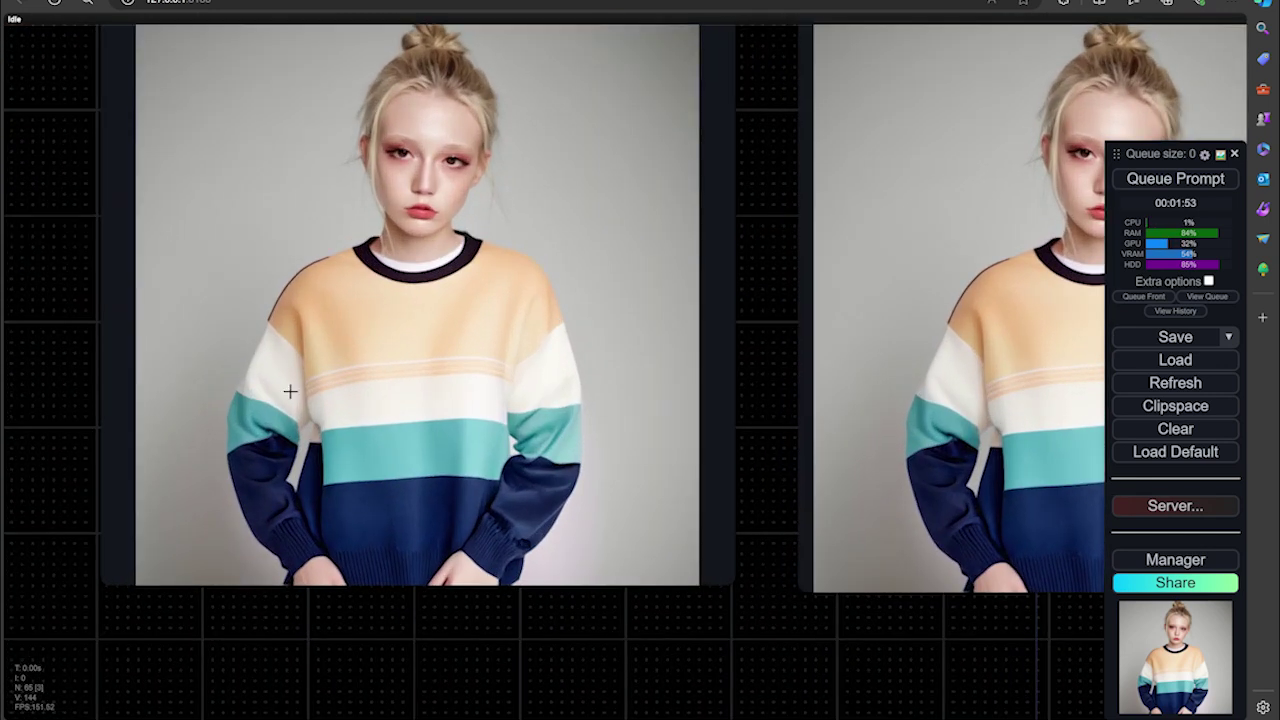
scroll(332, 385, "down", 6)
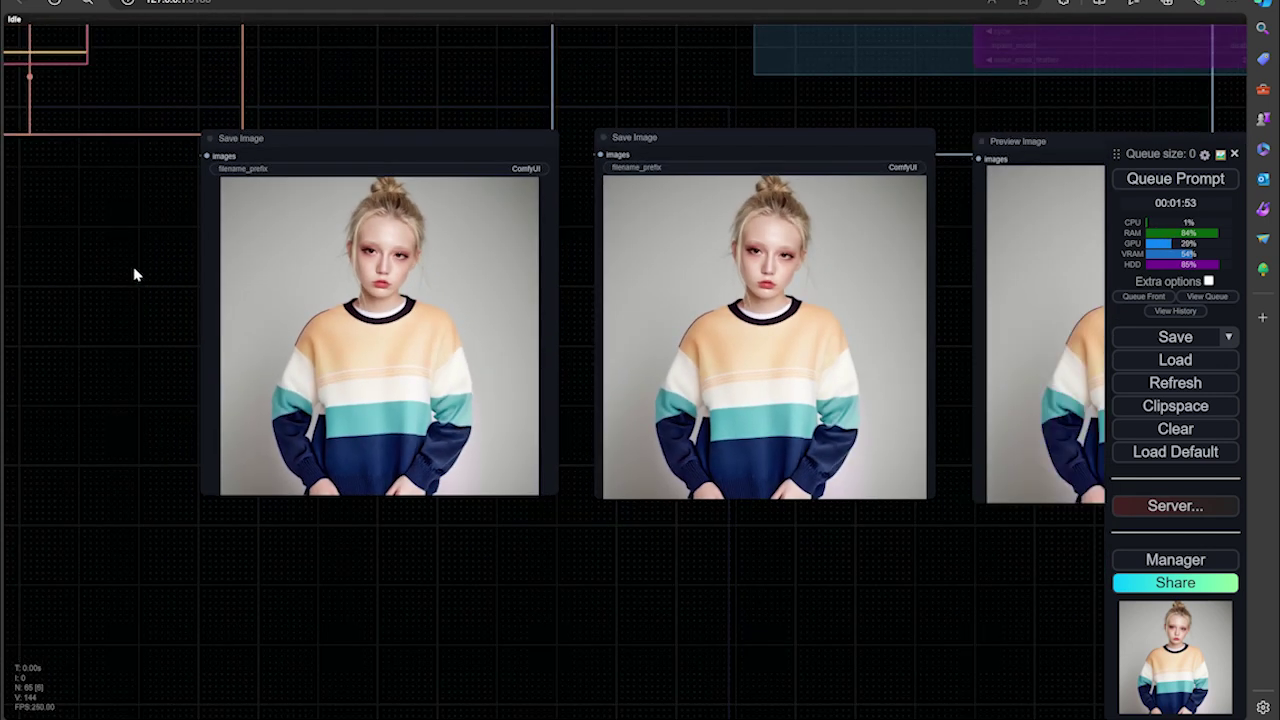
scroll(150, 280, "down", 2)
left_click_drag(169, 286, 594, 363)
left_click_drag(671, 626, 491, 483)
left_click_drag(486, 246, 1030, 672)
scroll(240, 175, "up", 3)
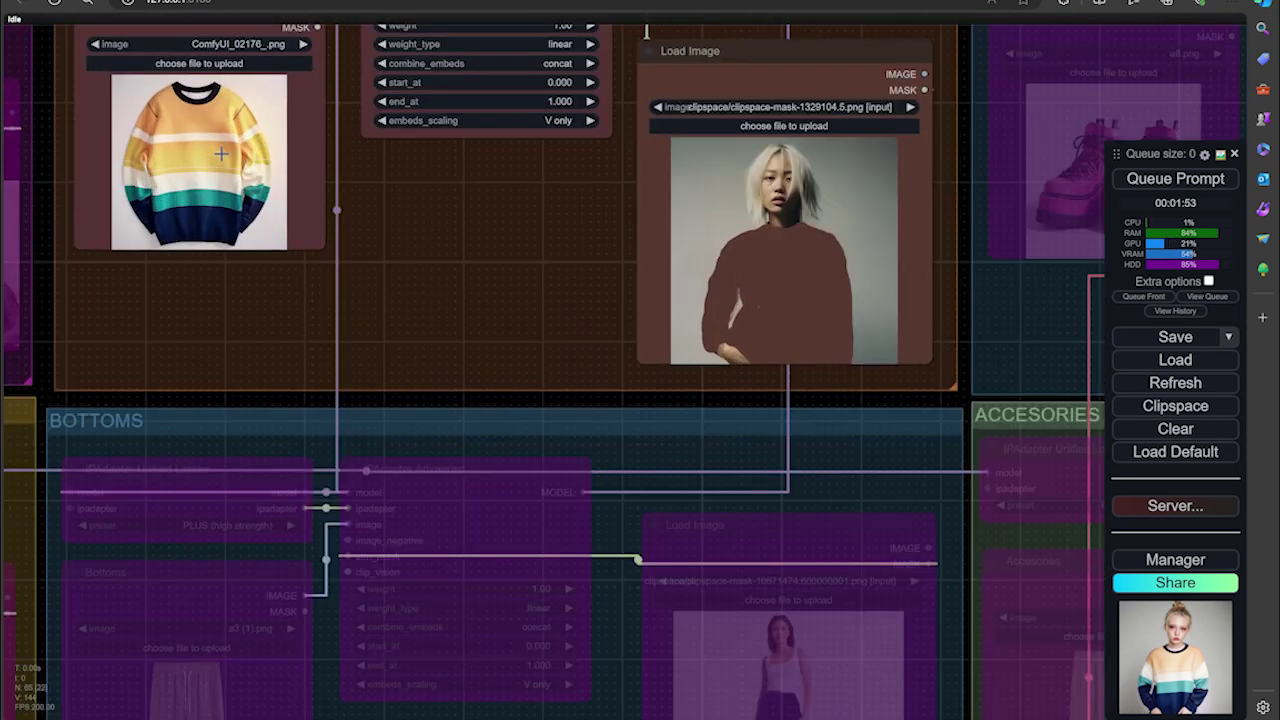
scroll(688, 612, "down", 3)
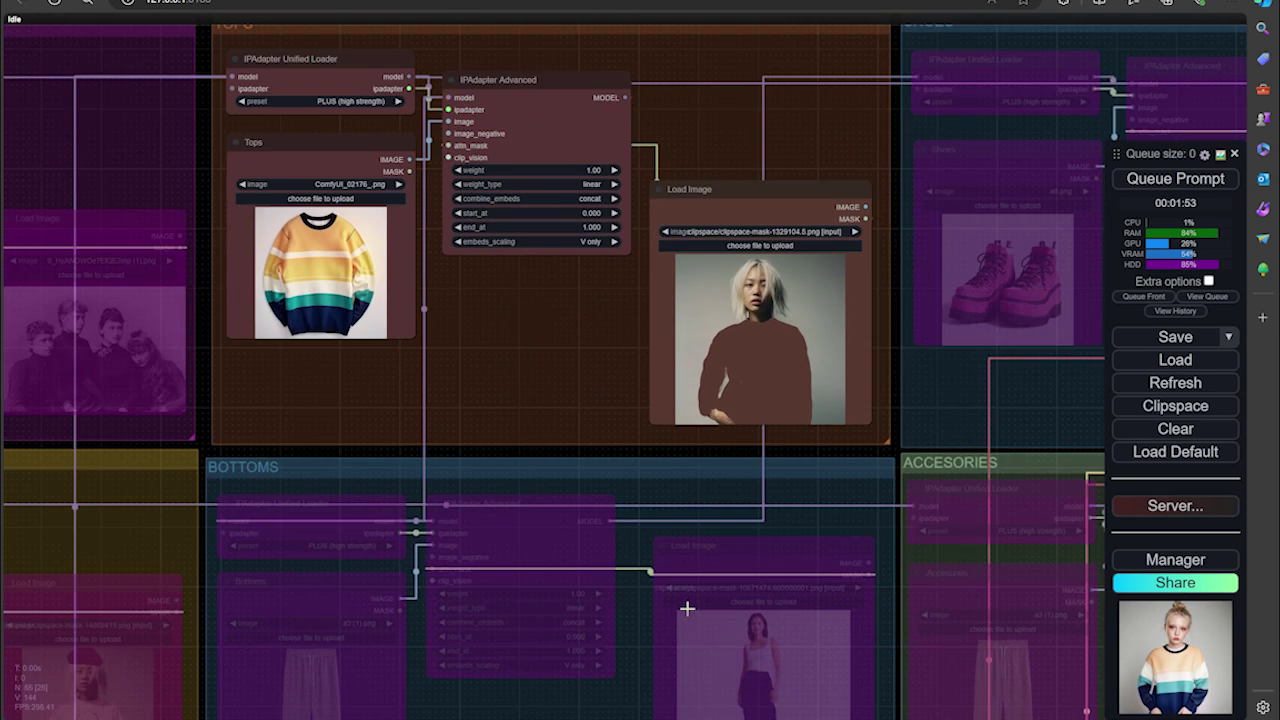
Save the generated striped-sweater model image from the first Save Image node to Downloads.
left_click_drag(893, 463, 518, 420)
scroll(838, 418, "up", 4)
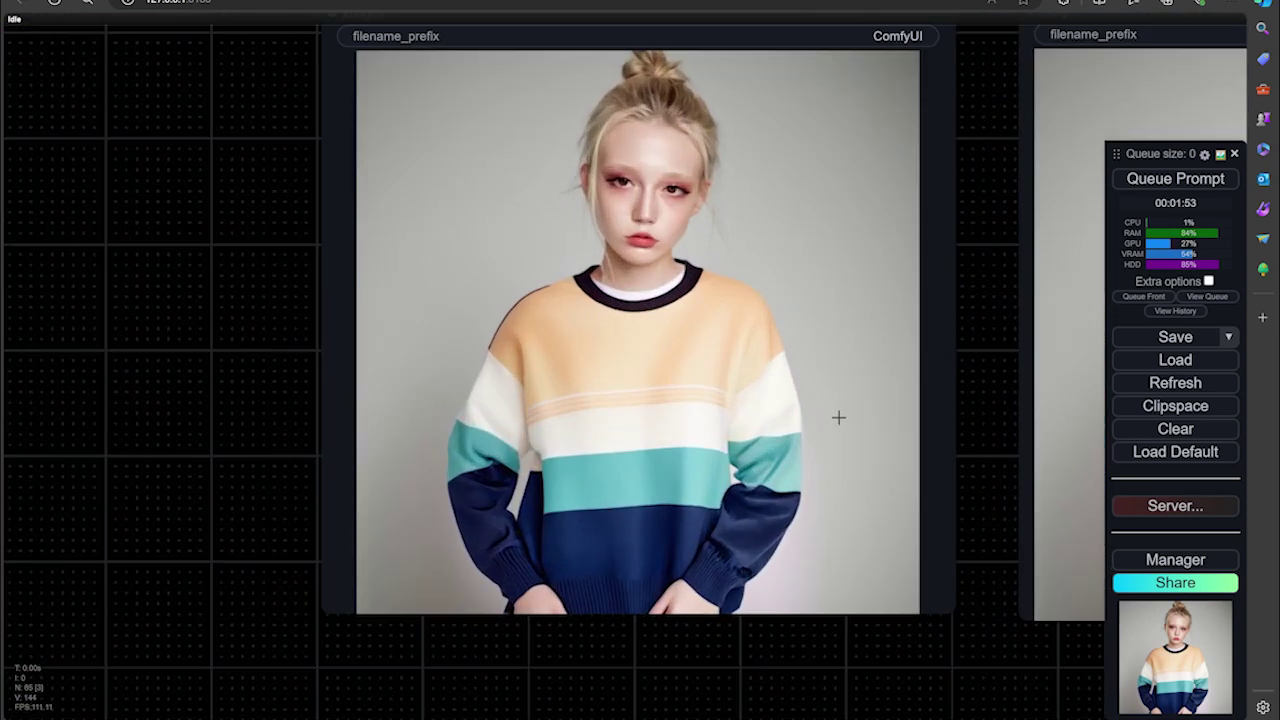
right_click(808, 418)
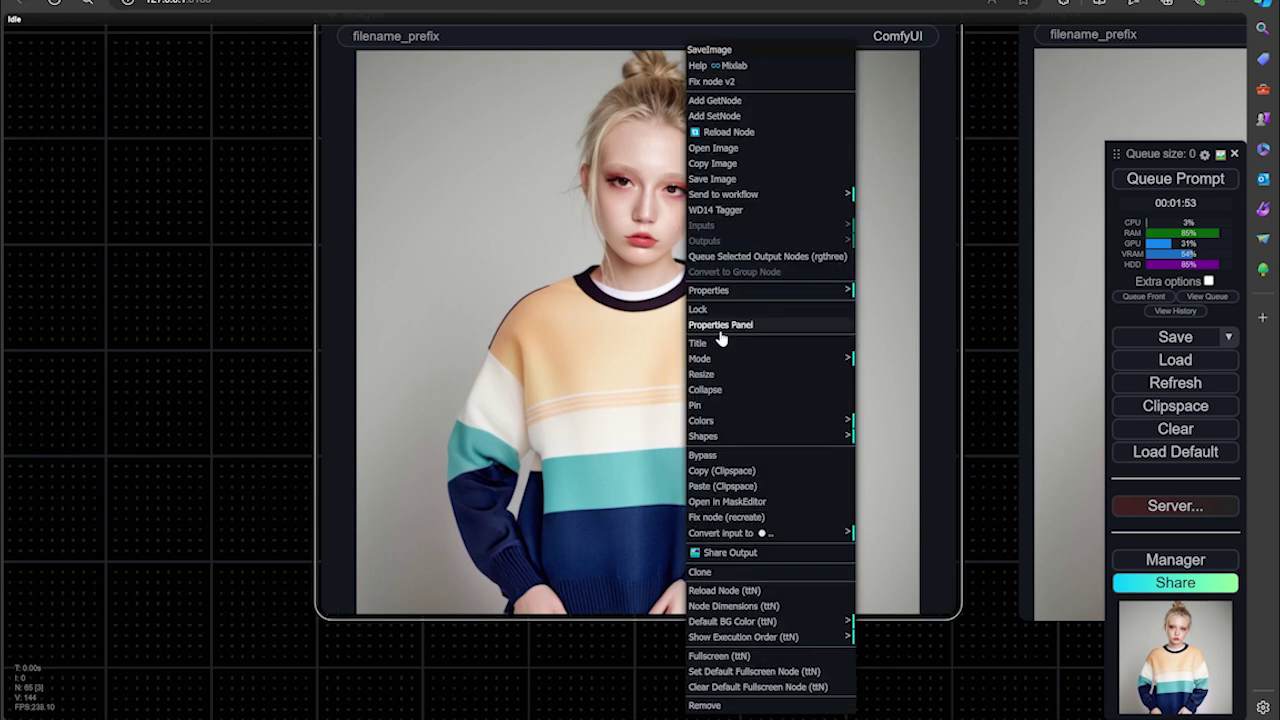
left_click(740, 181)
scroll(683, 390, "down", 2)
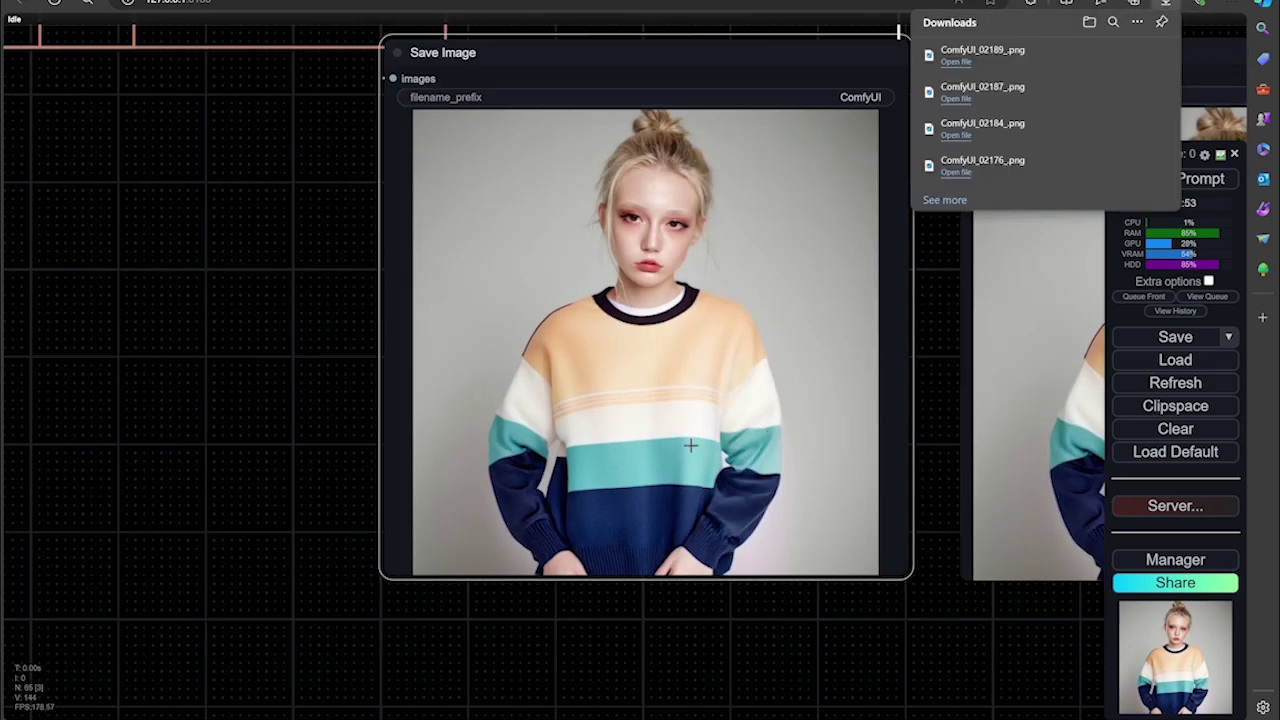
scroll(710, 432, "down", 3)
scroll(726, 393, "up", 5)
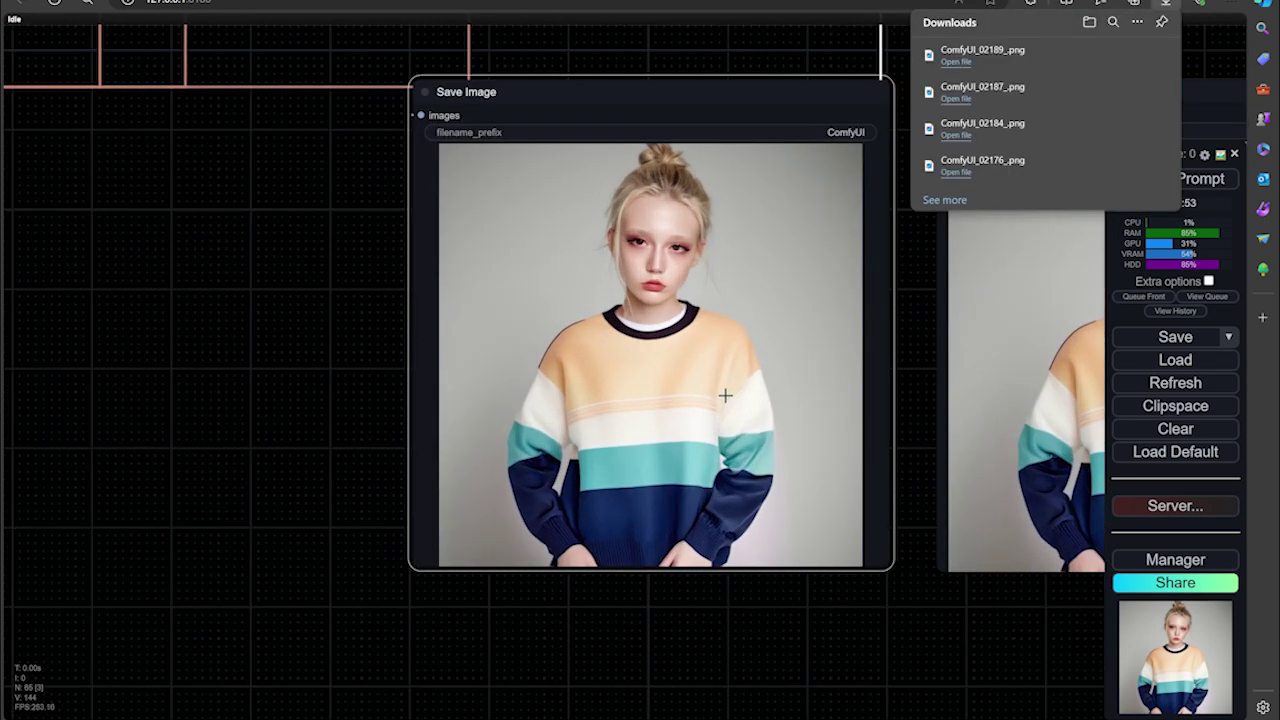
scroll(726, 393, "down", 5)
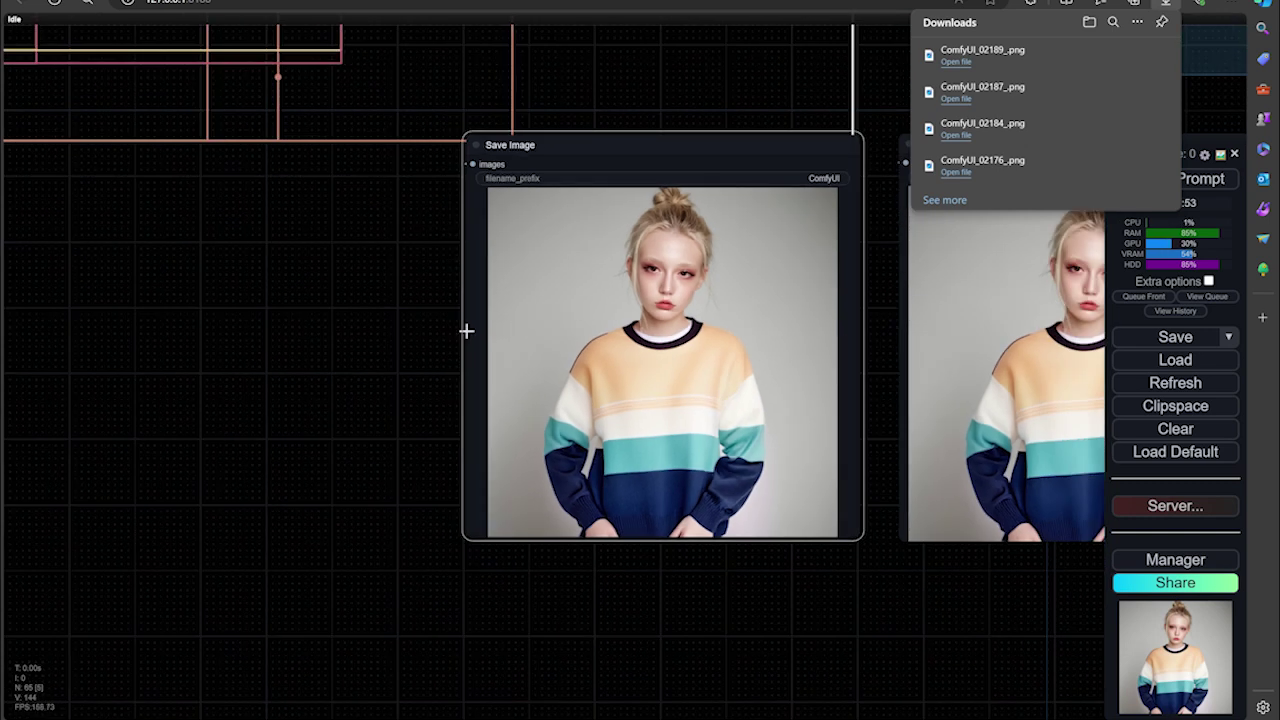
left_click(373, 324)
Set the KSampler node's steps to 10.
scroll(373, 324, "down", 3)
left_click_drag(289, 328, 973, 349)
left_click_drag(362, 356, 914, 364)
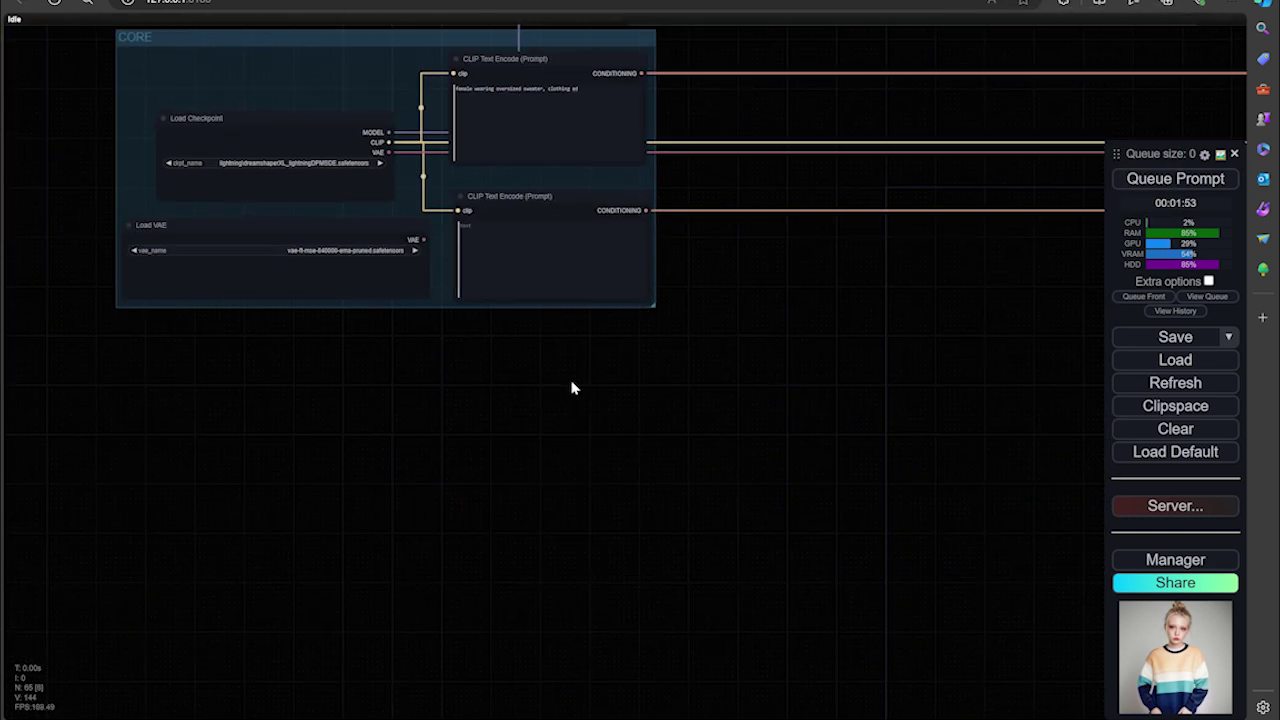
left_click_drag(328, 267, 526, 371)
left_click_drag(1097, 377, 414, 441)
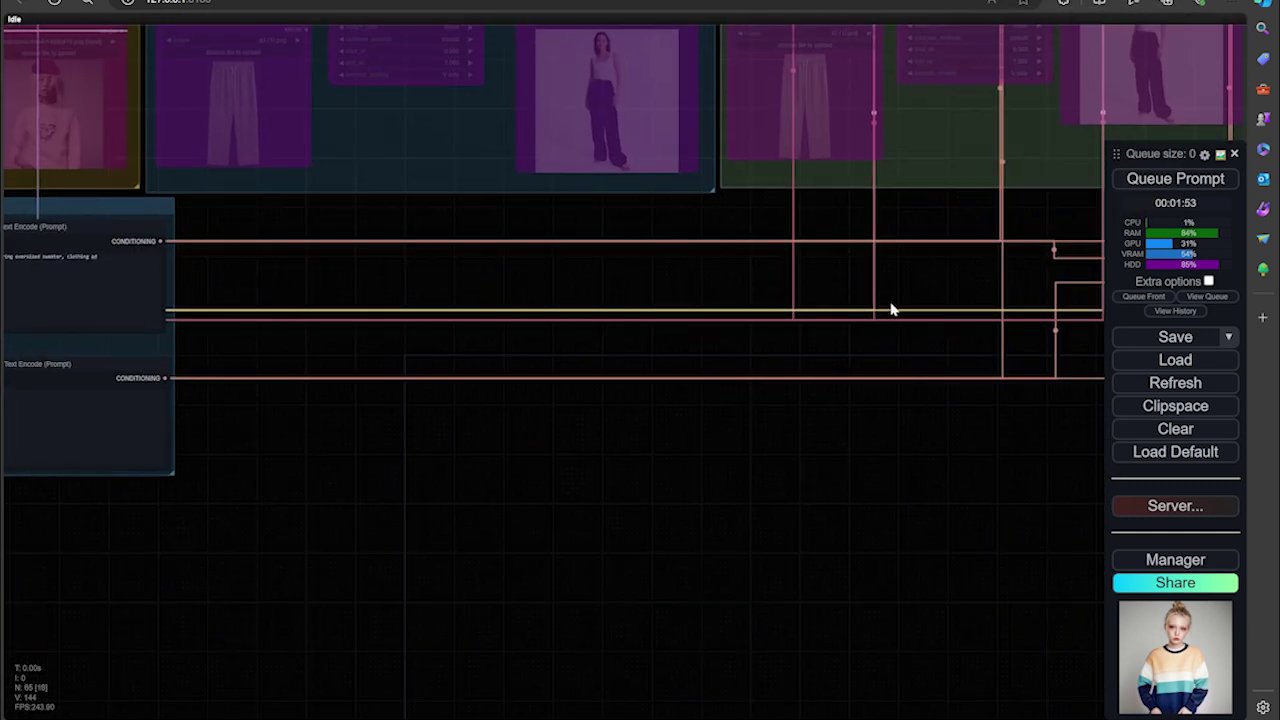
scroll(893, 310, "down", 2)
left_click_drag(843, 338, 314, 423)
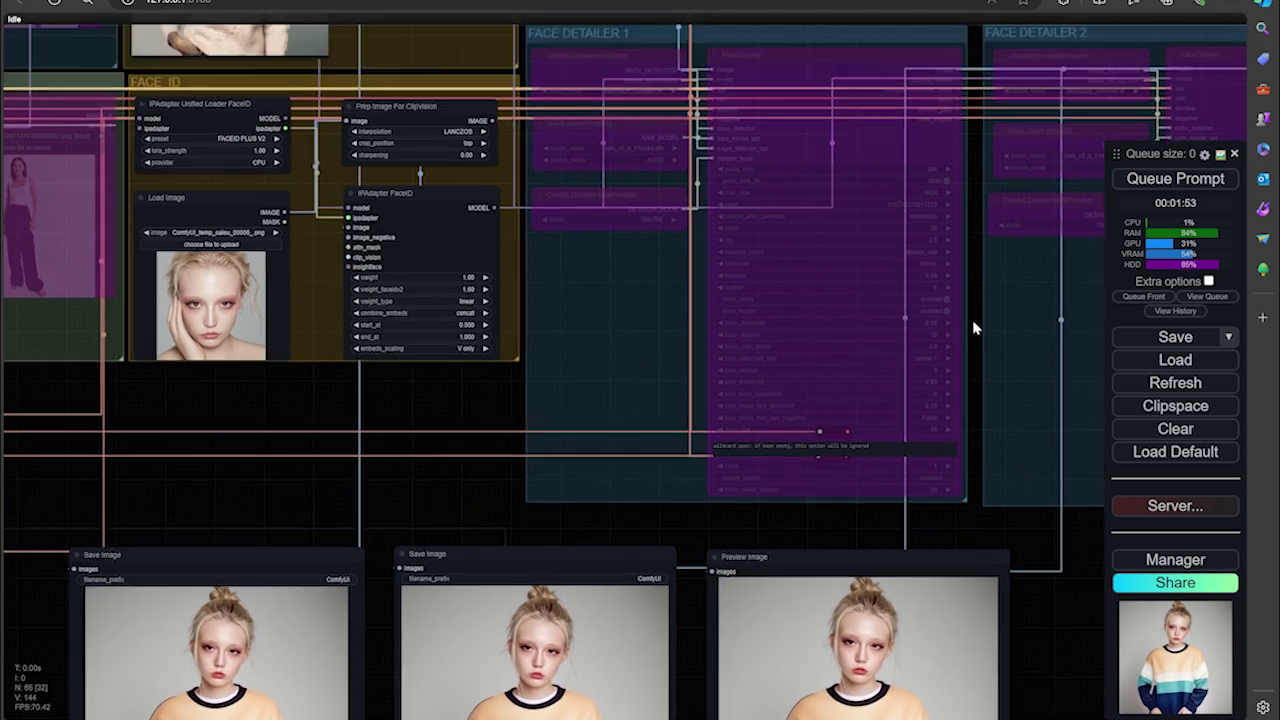
left_click_drag(800, 30, 708, 248)
left_click(676, 199)
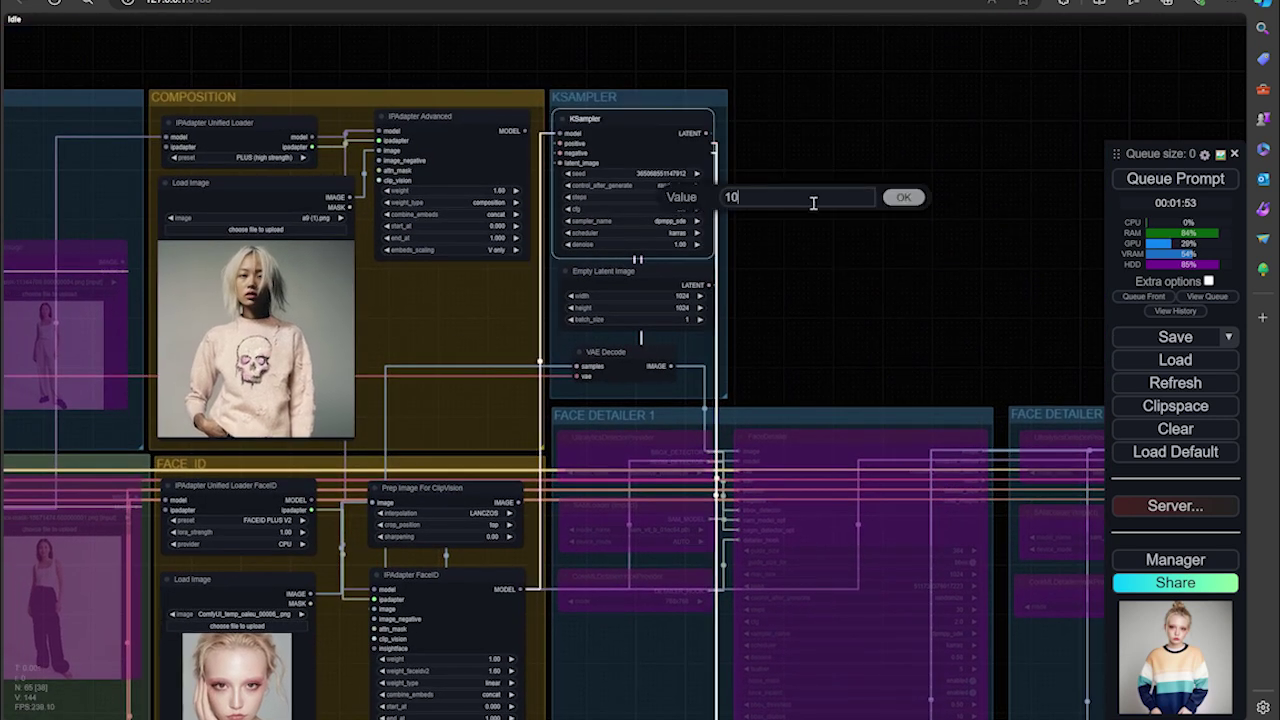
key("Return")
Load a5.png from the AiFuzz clothes folder on drive D into the Composition group's Load Image node.
left_click_drag(1147, 145, 1279, 88)
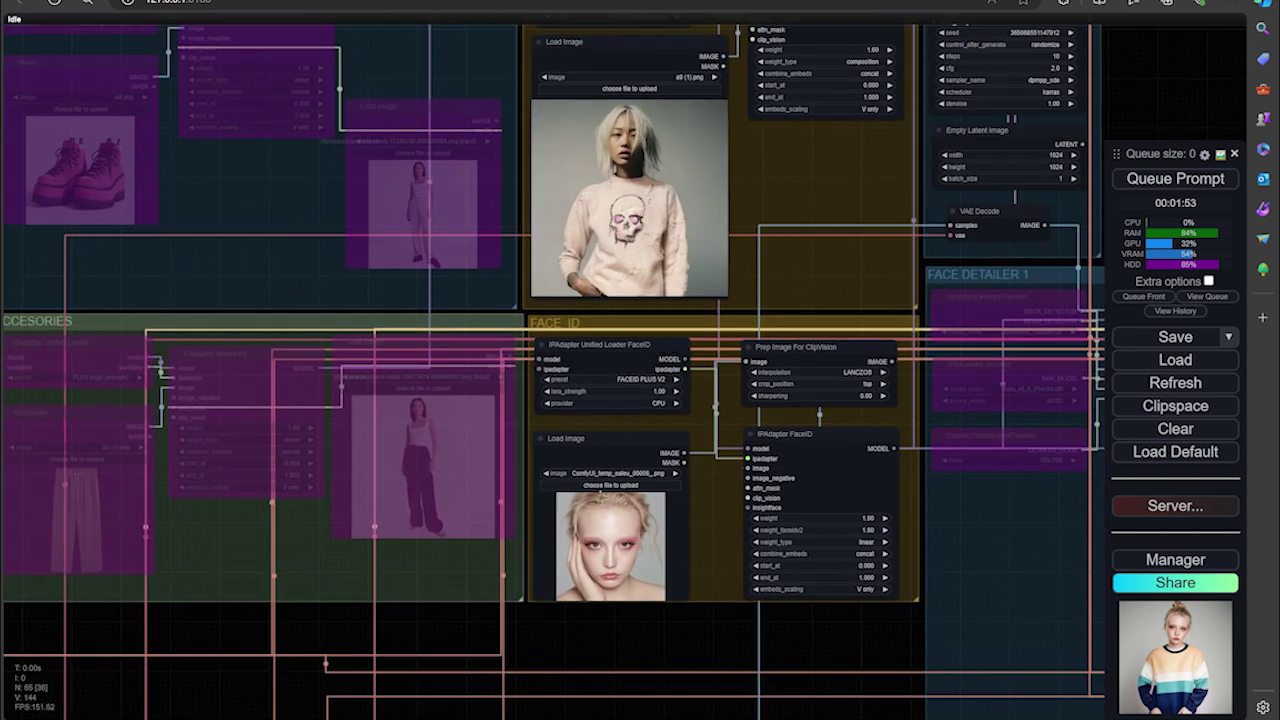
left_click_drag(640, 665, 520, 614)
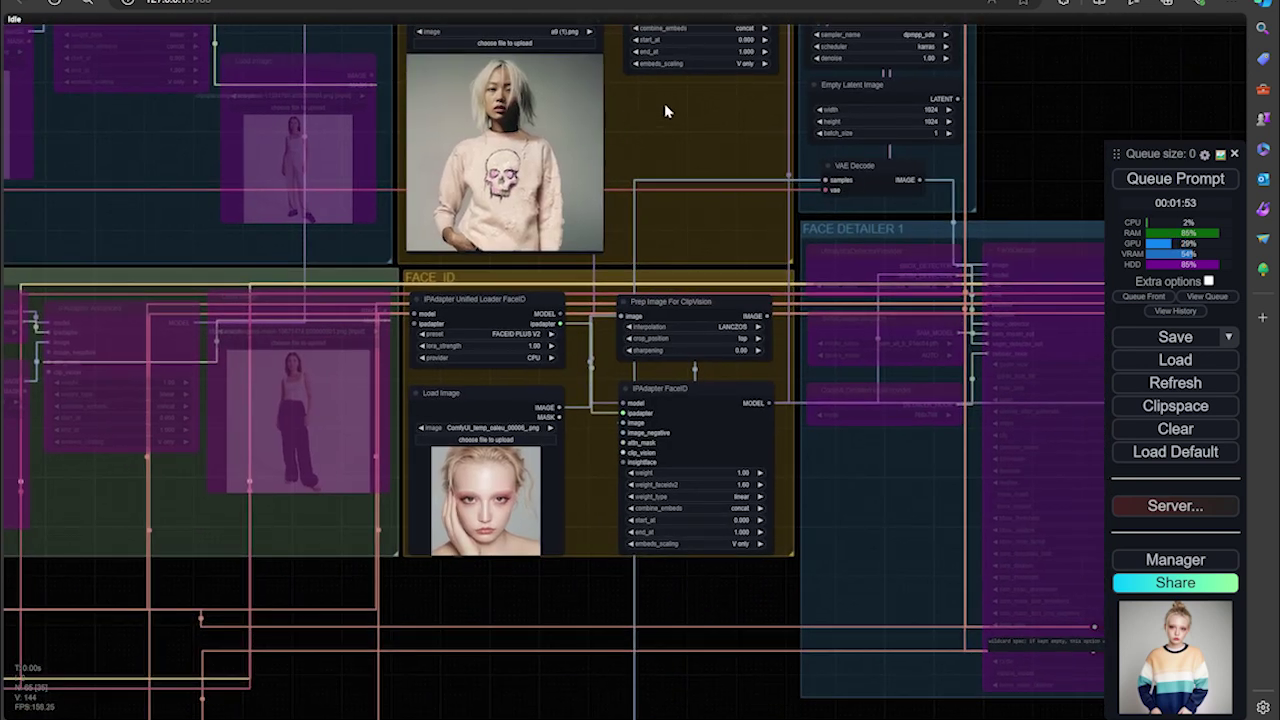
left_click_drag(666, 106, 684, 208)
left_click(606, 174)
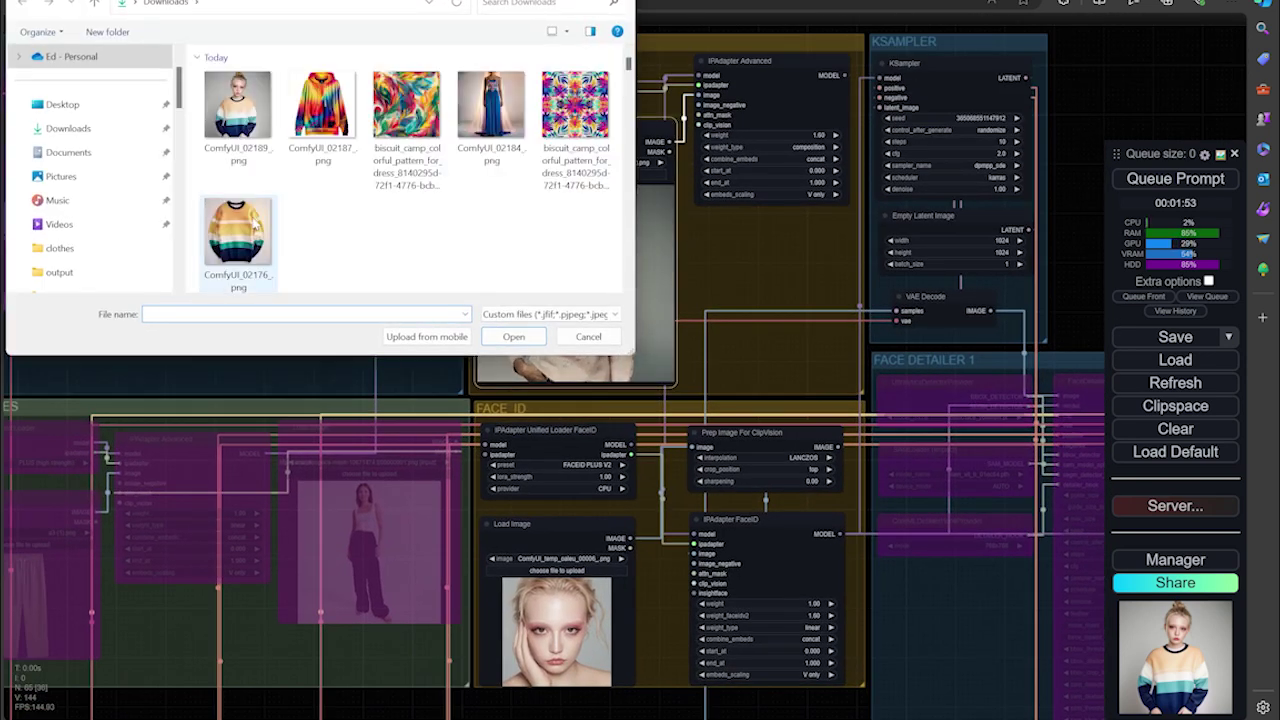
scroll(137, 210, "down", 1)
scroll(137, 210, "down", 2)
left_click(137, 200)
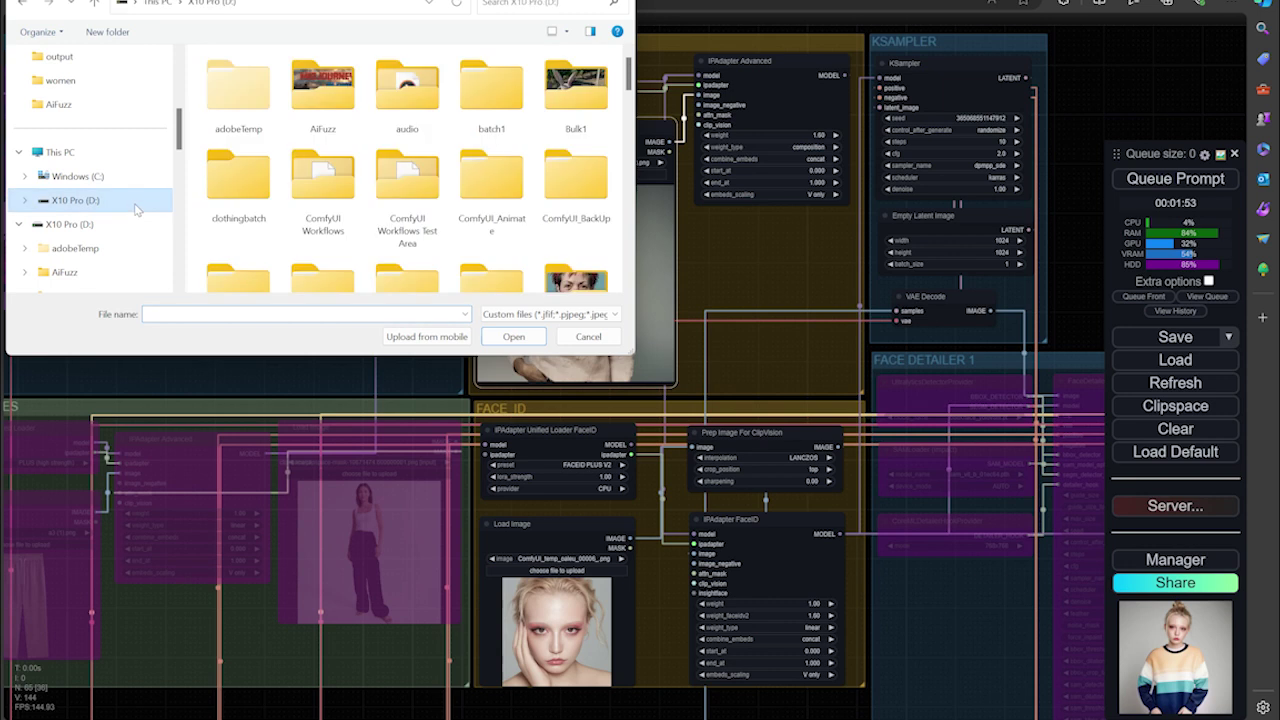
double_click(340, 110)
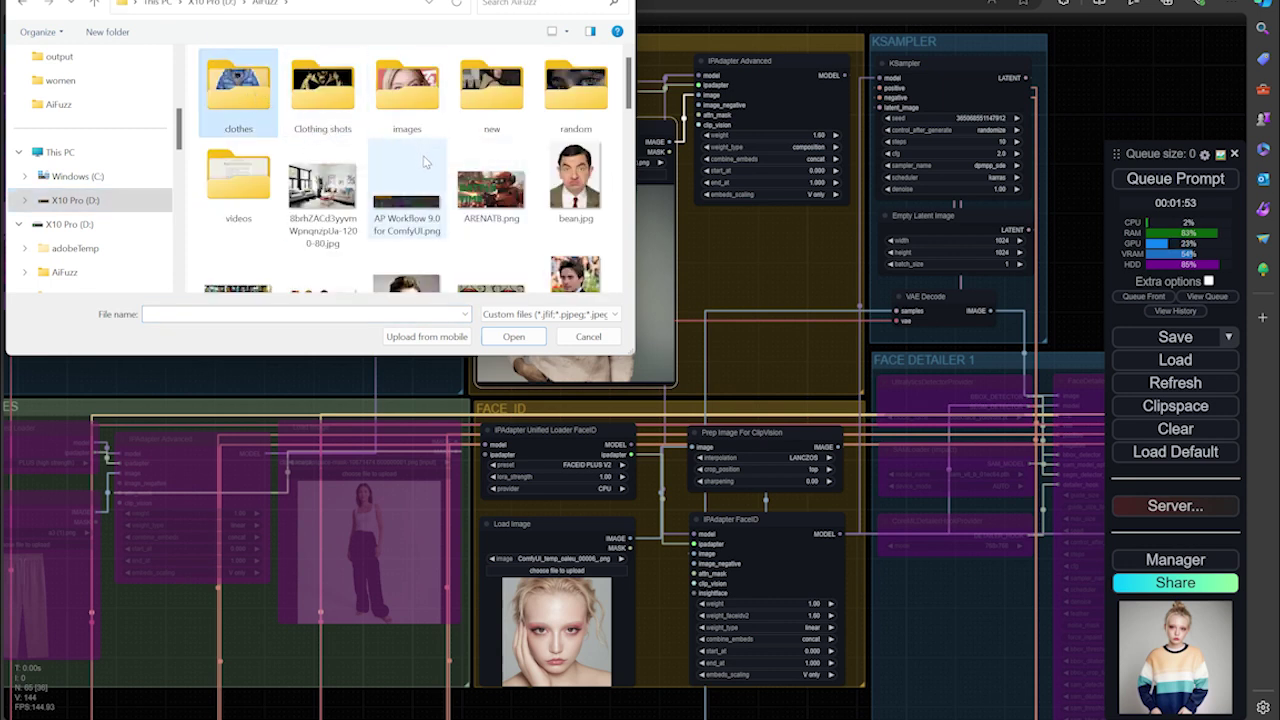
scroll(428, 163, "down", 10)
scroll(428, 163, "up", 10)
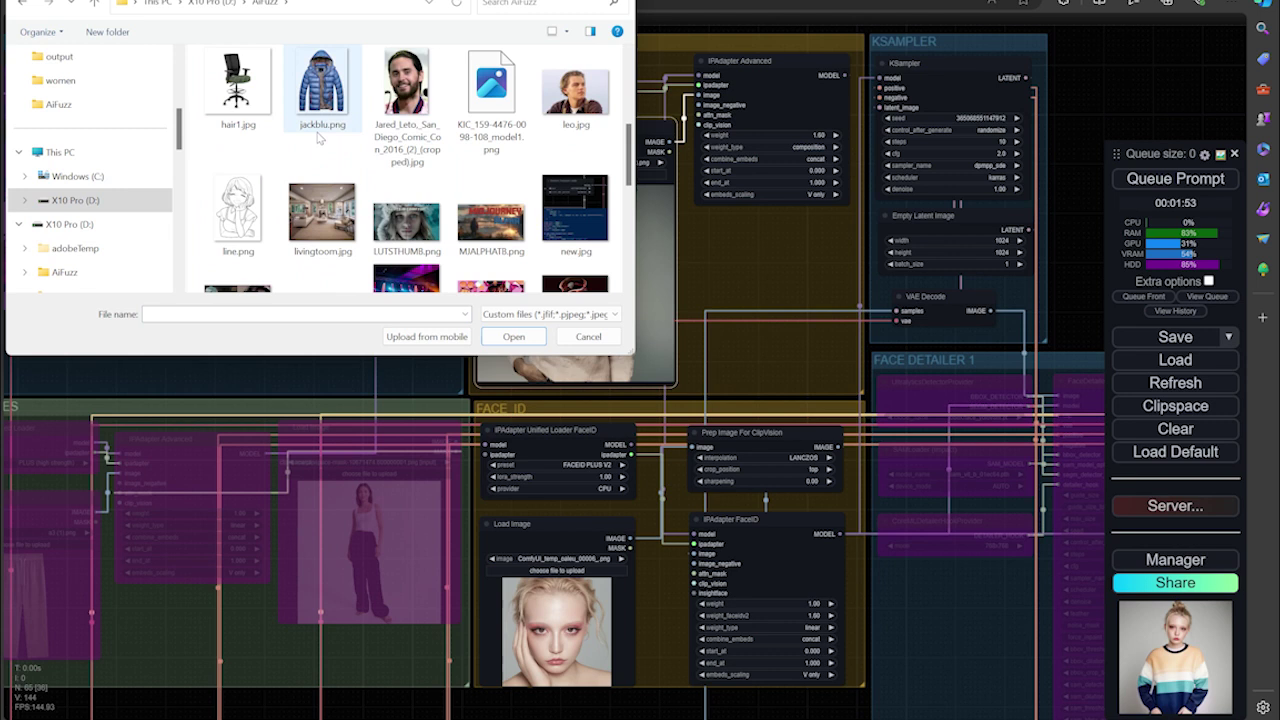
double_click(250, 104)
scroll(440, 180, "down", 5)
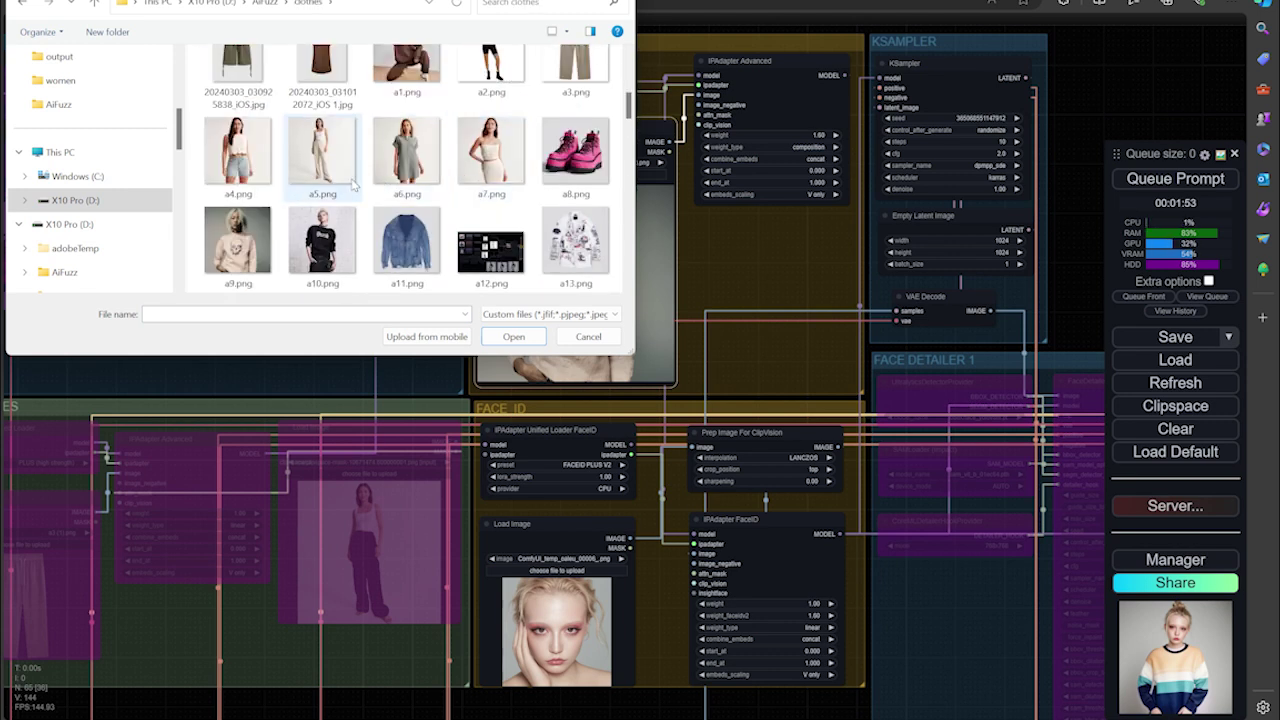
left_click(322, 150)
left_click(513, 336)
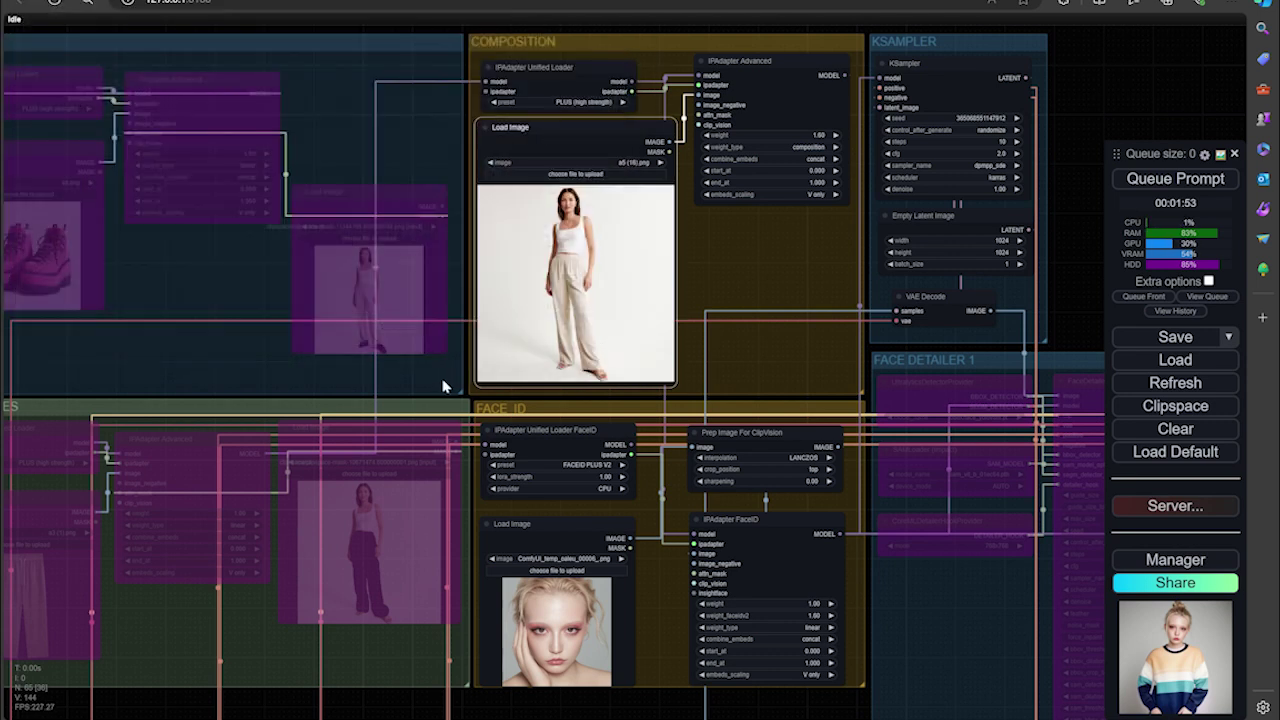
Bypass all four nodes of the Tops group, including its garment image and masked Load Image nodes.
left_click_drag(516, 363, 677, 325)
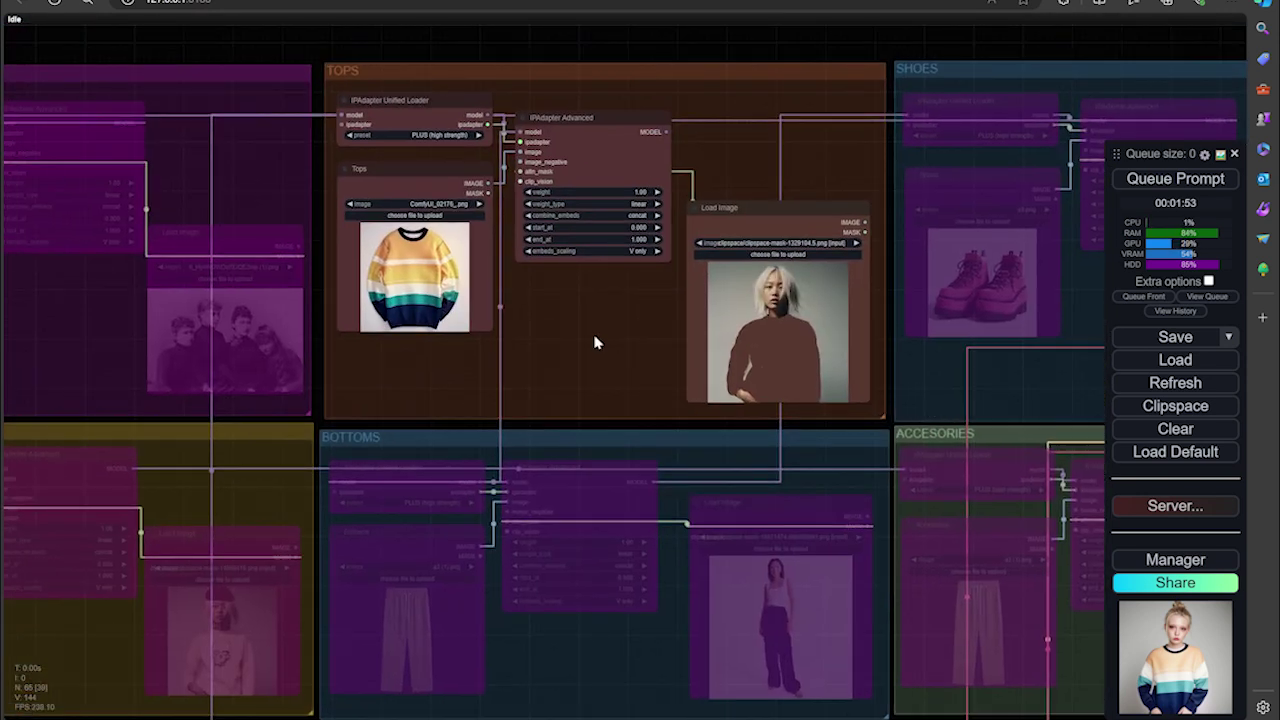
scroll(596, 340, "down", 2)
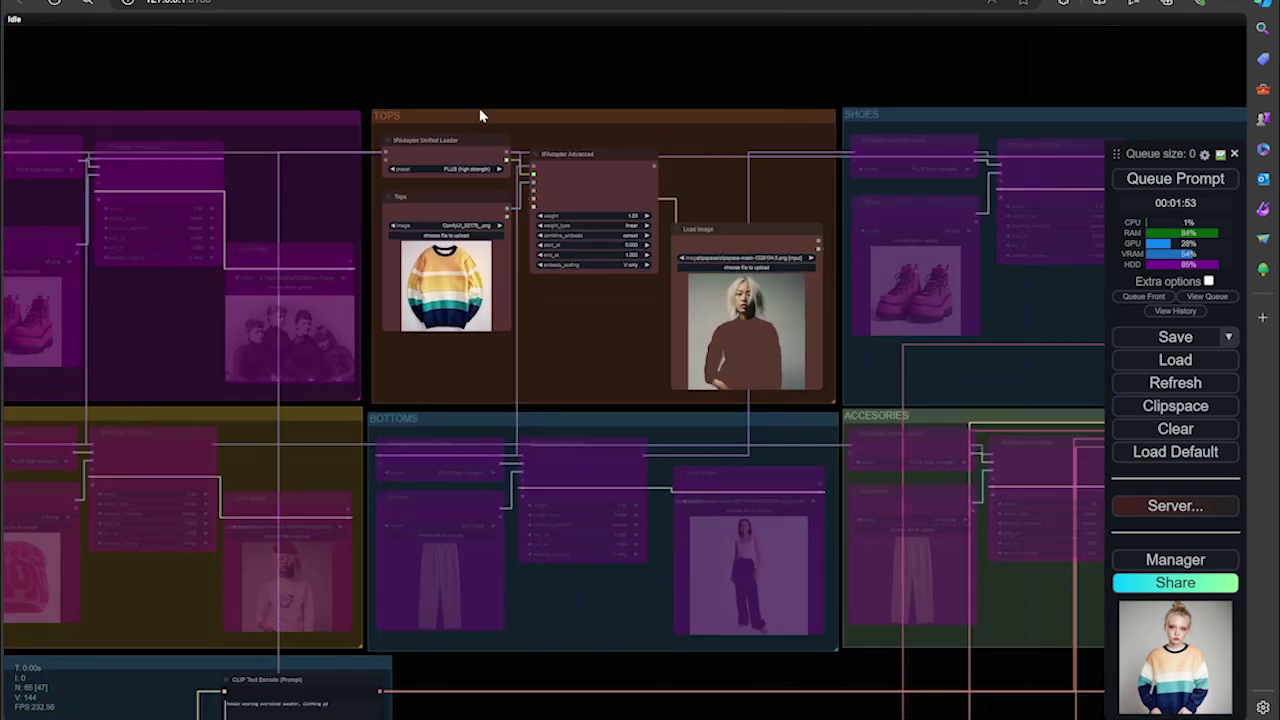
left_click(453, 168)
left_click(445, 218, "shift")
left_click(575, 196, "shift")
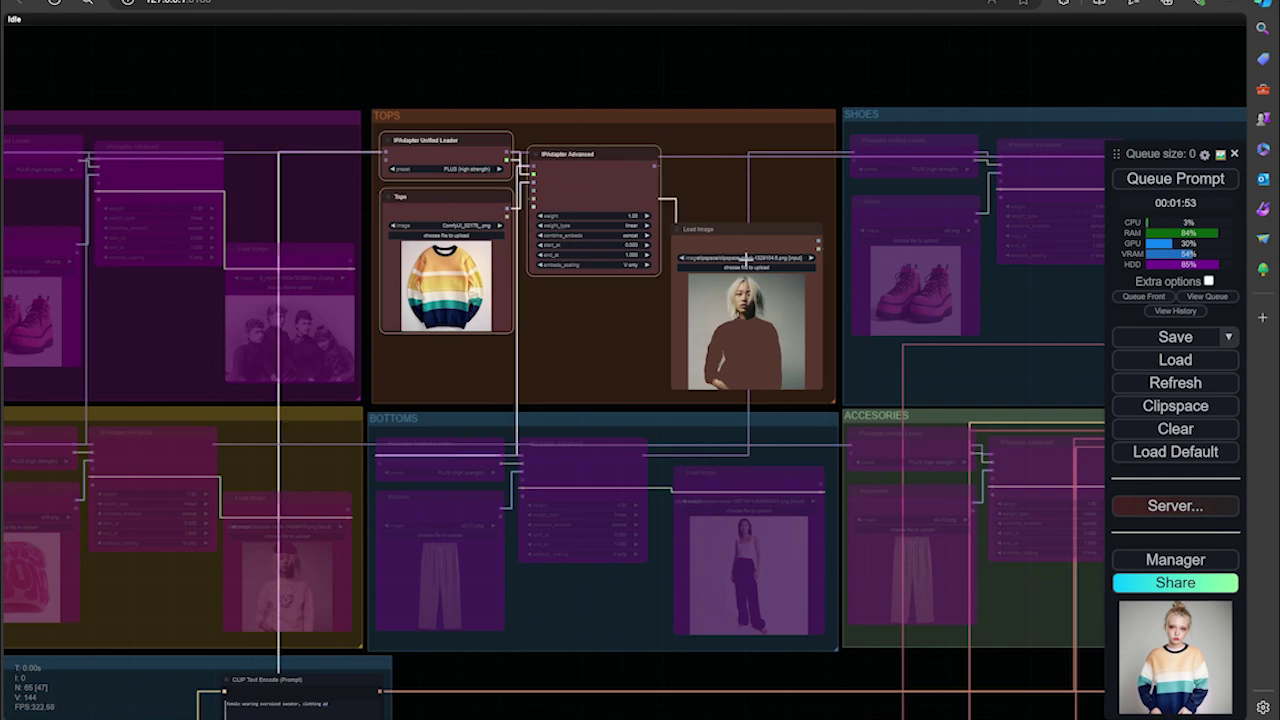
left_click(745, 251, "shift")
key("ctrl+b")
Take all four nodes of the Dress group out of bypass to reactivate them.
left_click_drag(686, 286, 834, 377)
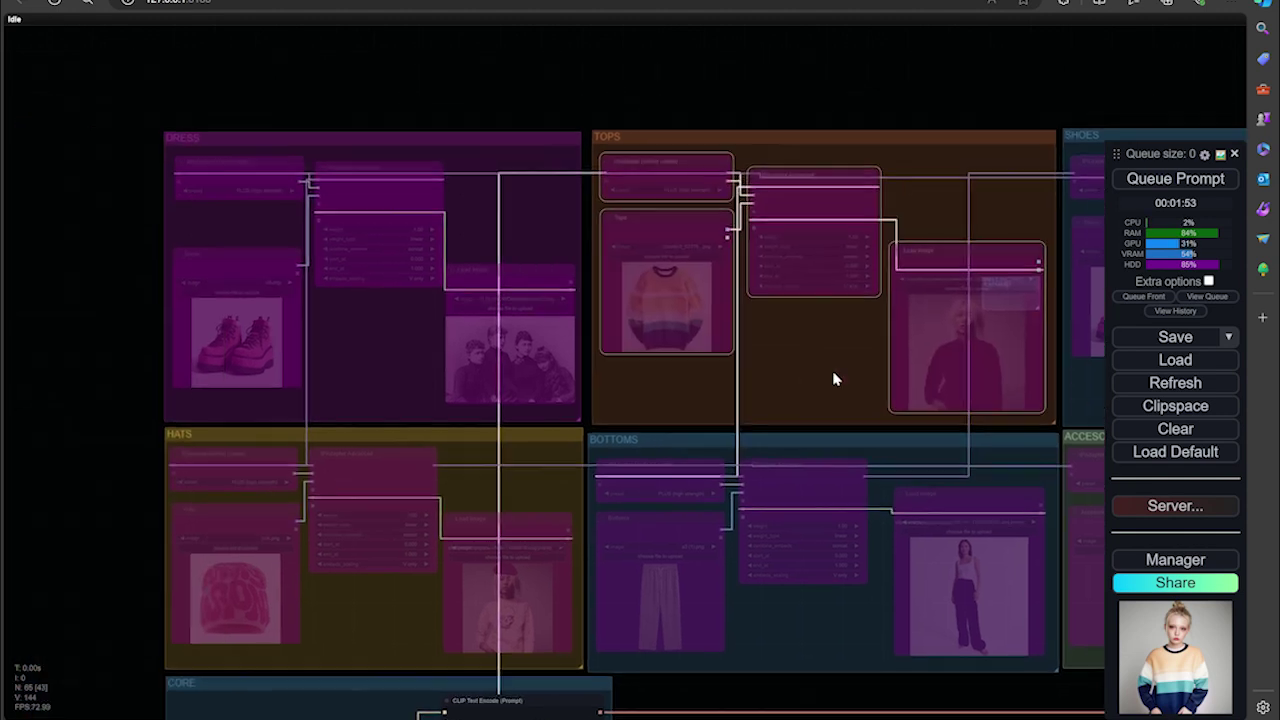
left_click(290, 161)
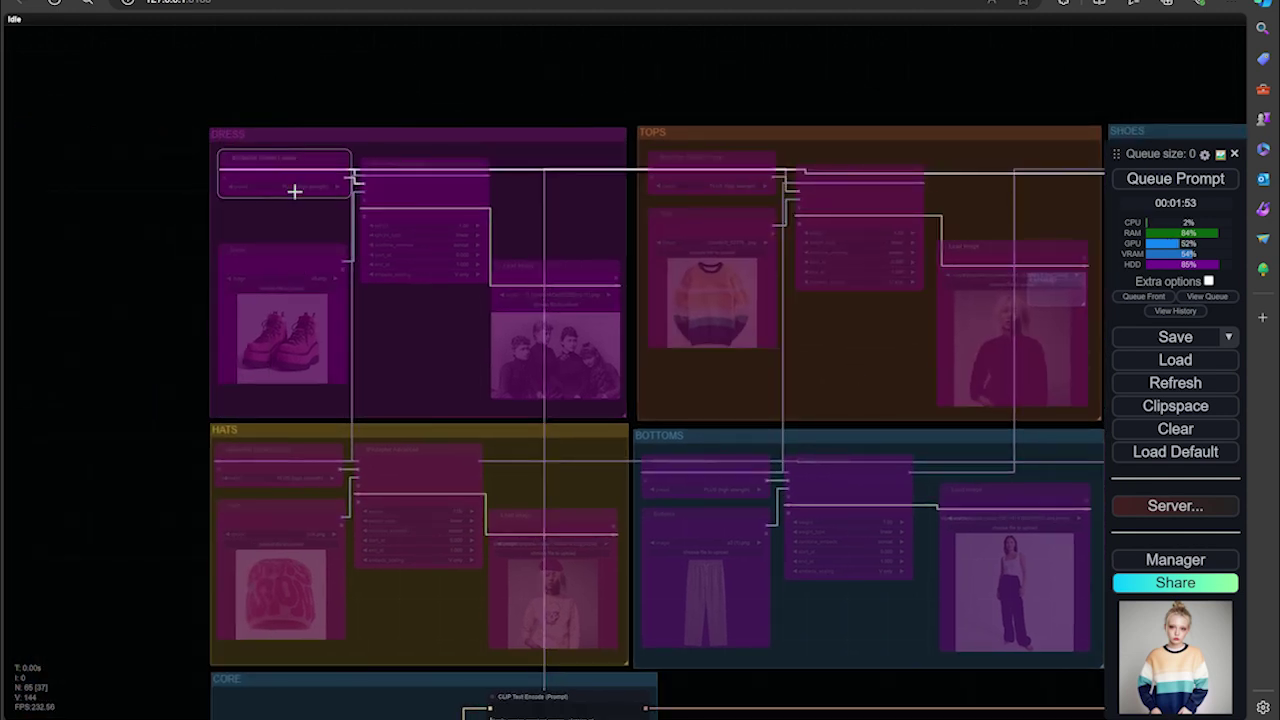
left_click(300, 263, "shift")
left_click(417, 201, "shift")
left_click(548, 287, "shift")
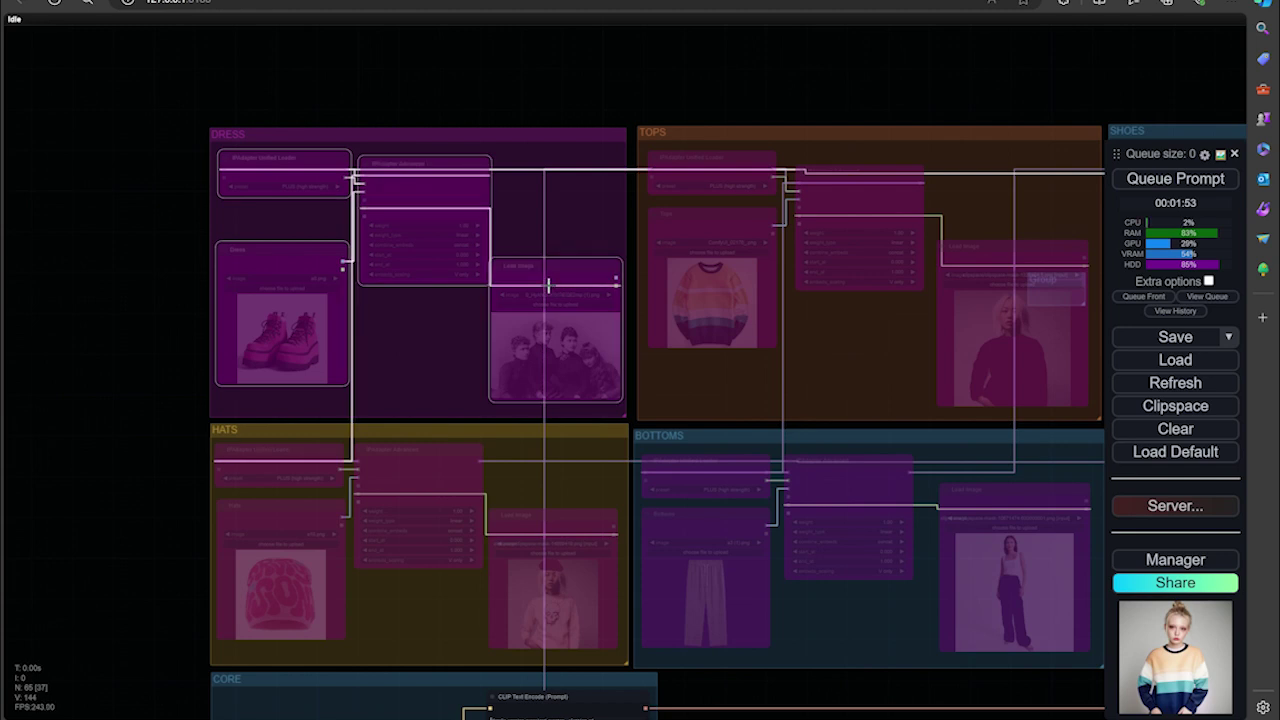
key("ctrl+b")
Open the image file chooser of the Dress group's Load Image node.
left_click_drag(413, 325, 374, 289)
left_click_drag(749, 317, 196, 321)
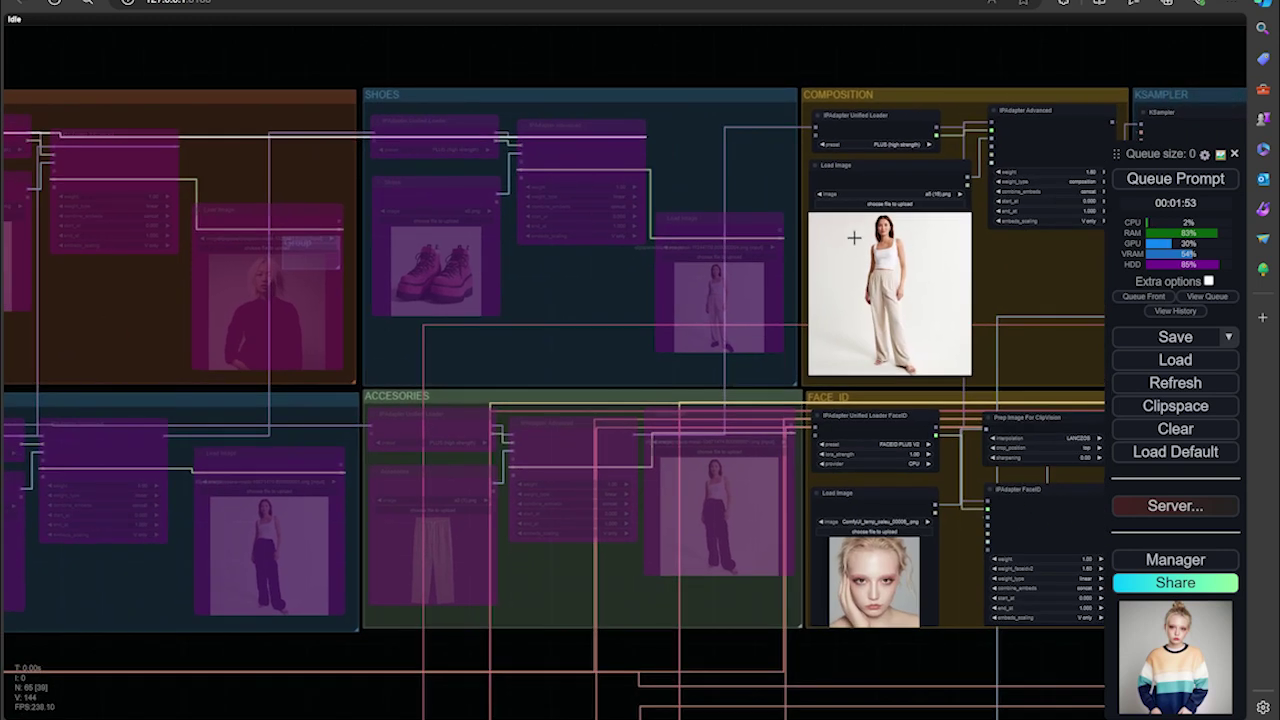
left_click_drag(447, 353, 425, 307)
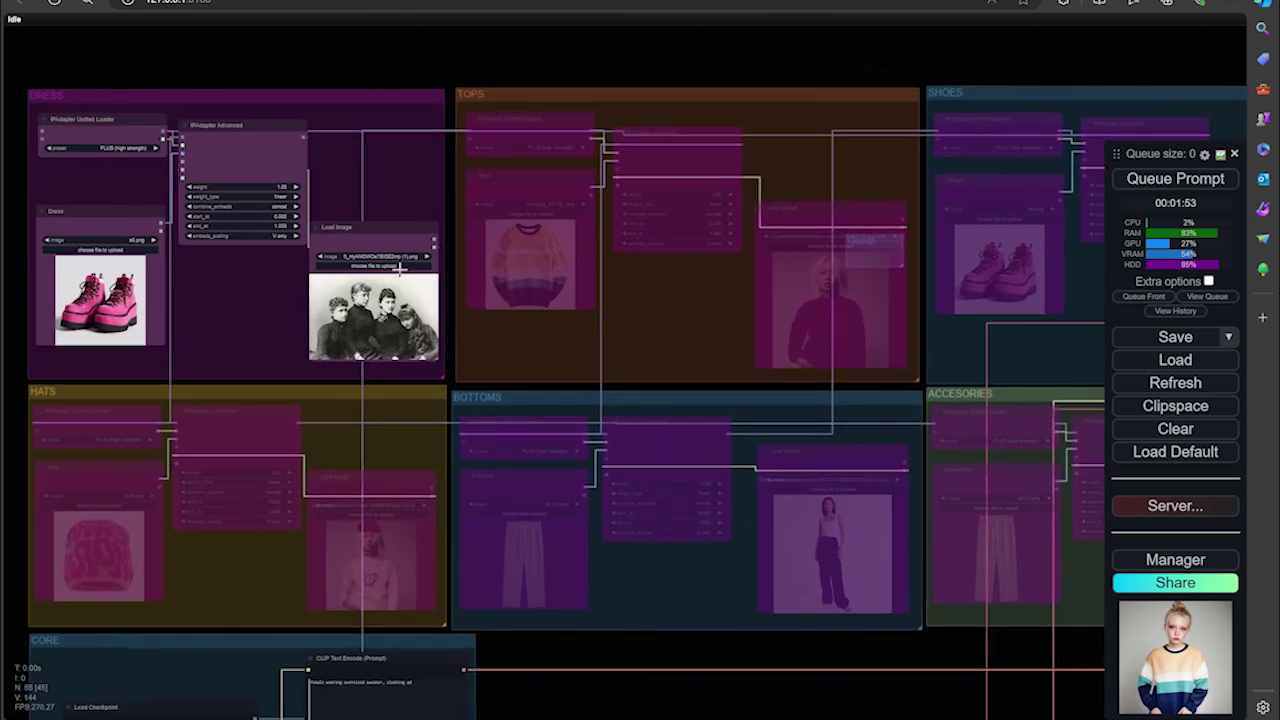
left_click(400, 266)
double_click(238, 90)
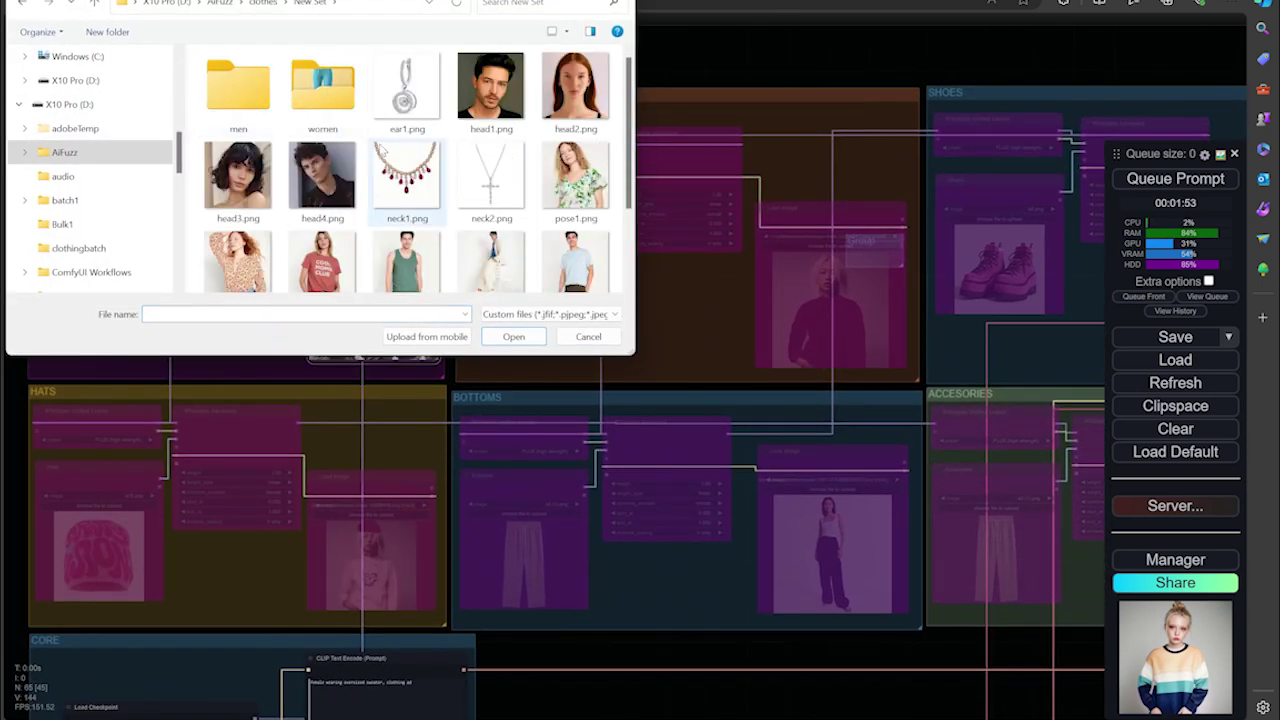
scroll(380, 150, "down", 1)
scroll(438, 218, "up", 1)
double_click(322, 85)
scroll(426, 172, "down", 5)
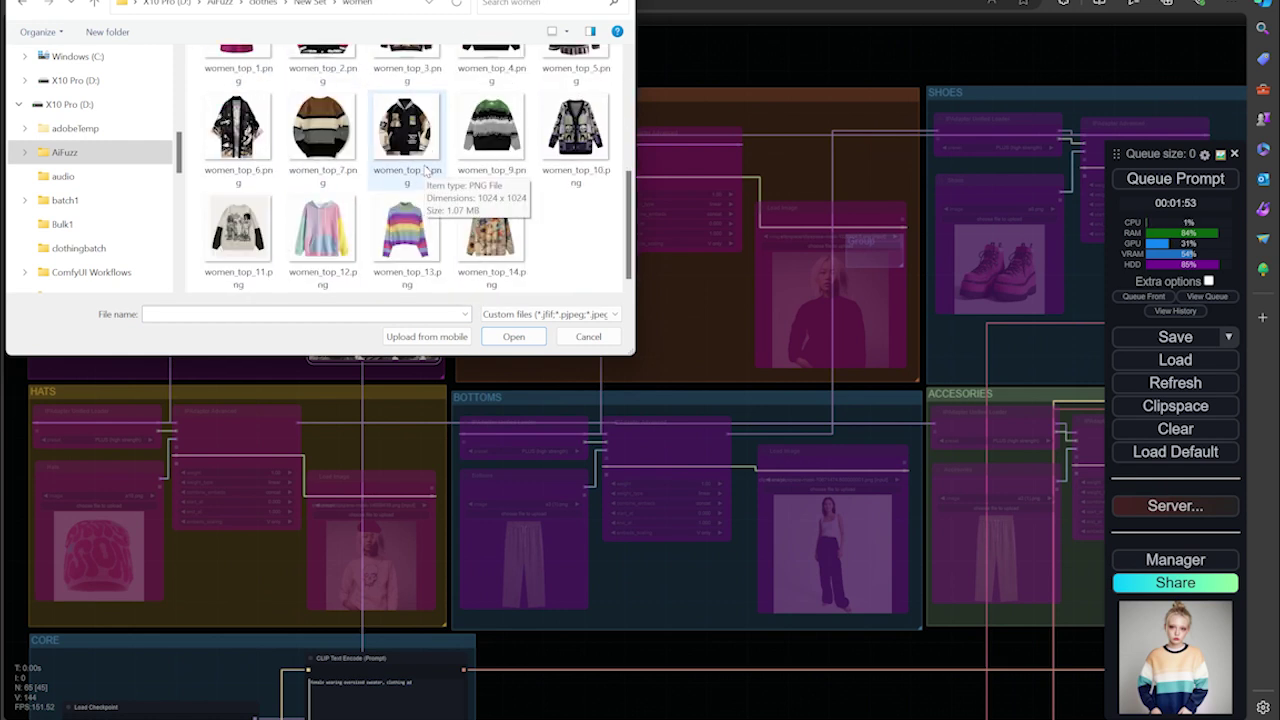
scroll(428, 170, "up", 6)
key("alt+Up")
key("alt+Up")
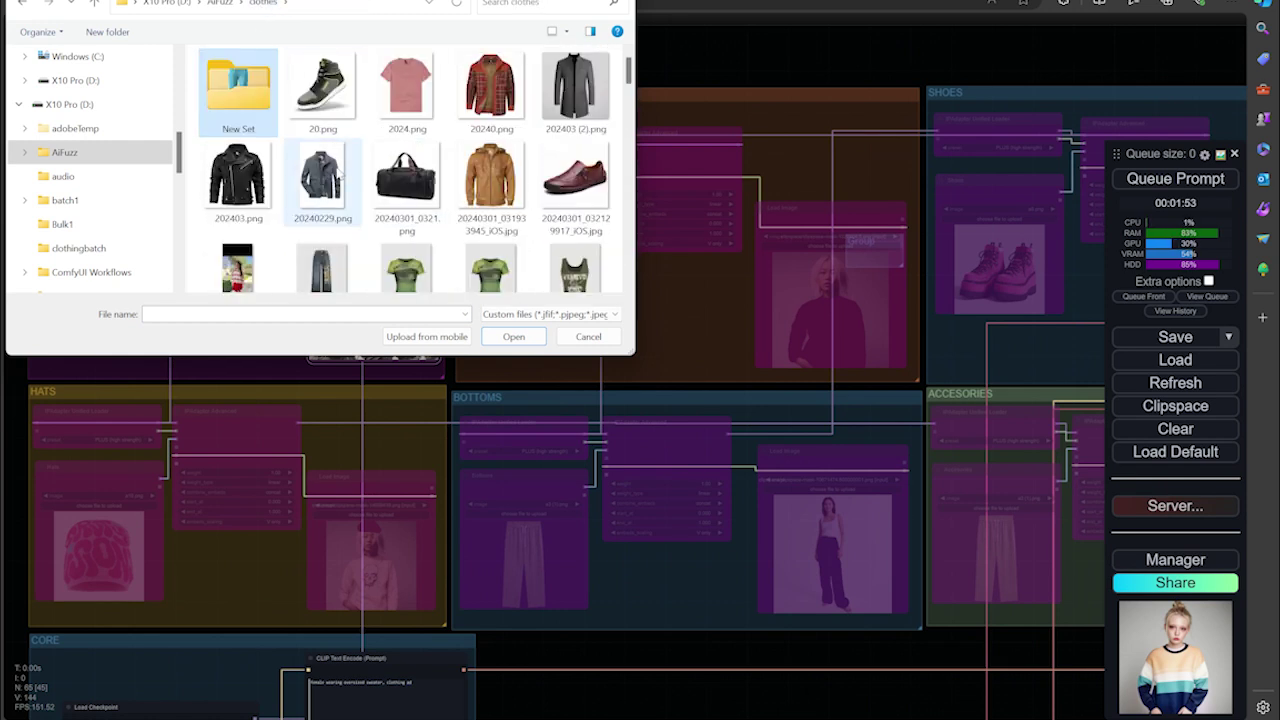
Load a5.png from the clothes folder into the Dress group's Load Image node as the mask reference.
scroll(418, 170, "down", 3)
left_click(322, 245)
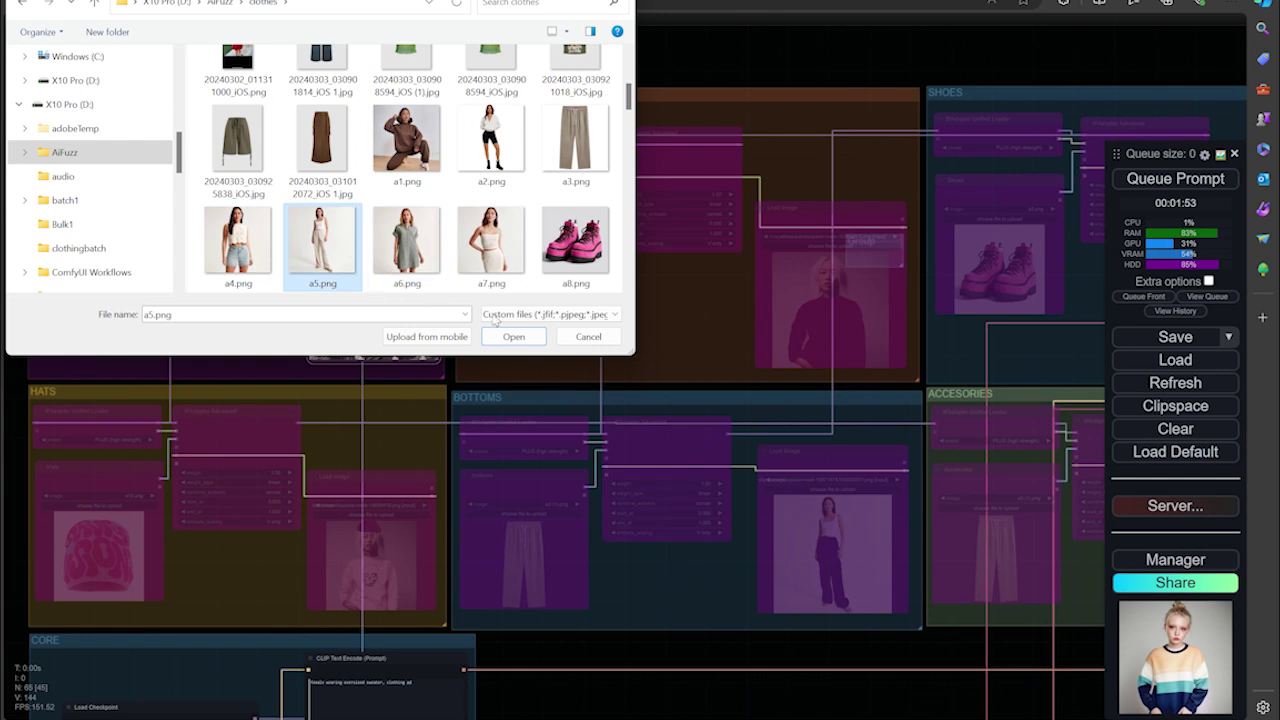
left_click(510, 336)
Load the floral spring dress image on a white background from Downloads into the Dress node.
left_click_drag(270, 315, 537, 328)
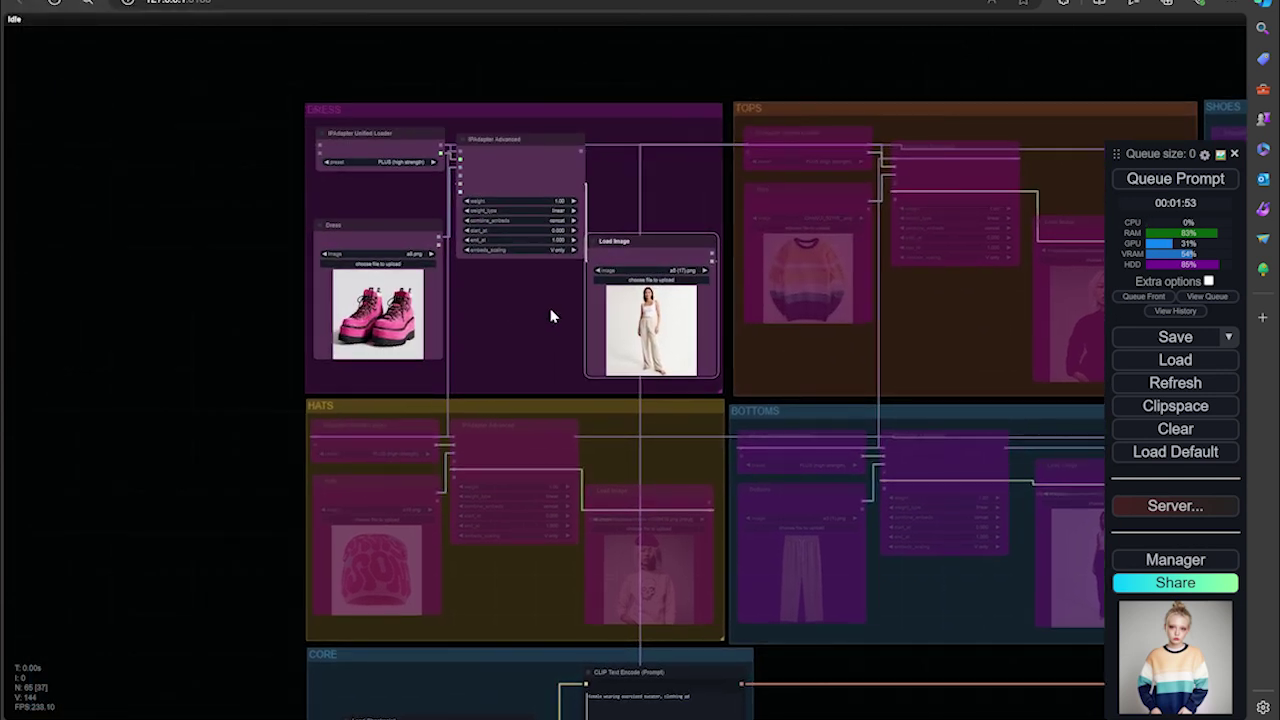
scroll(550, 316, "up", 5)
left_click(296, 228)
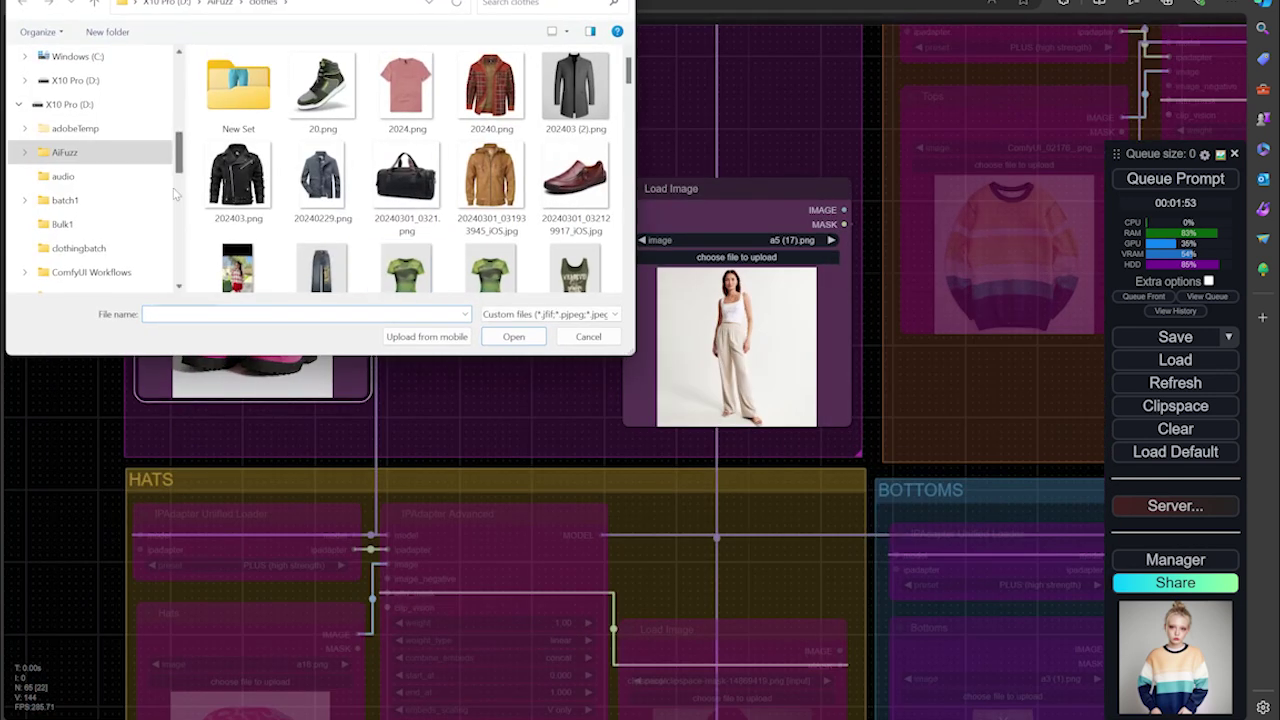
scroll(137, 150, "up", 3)
left_click(68, 104)
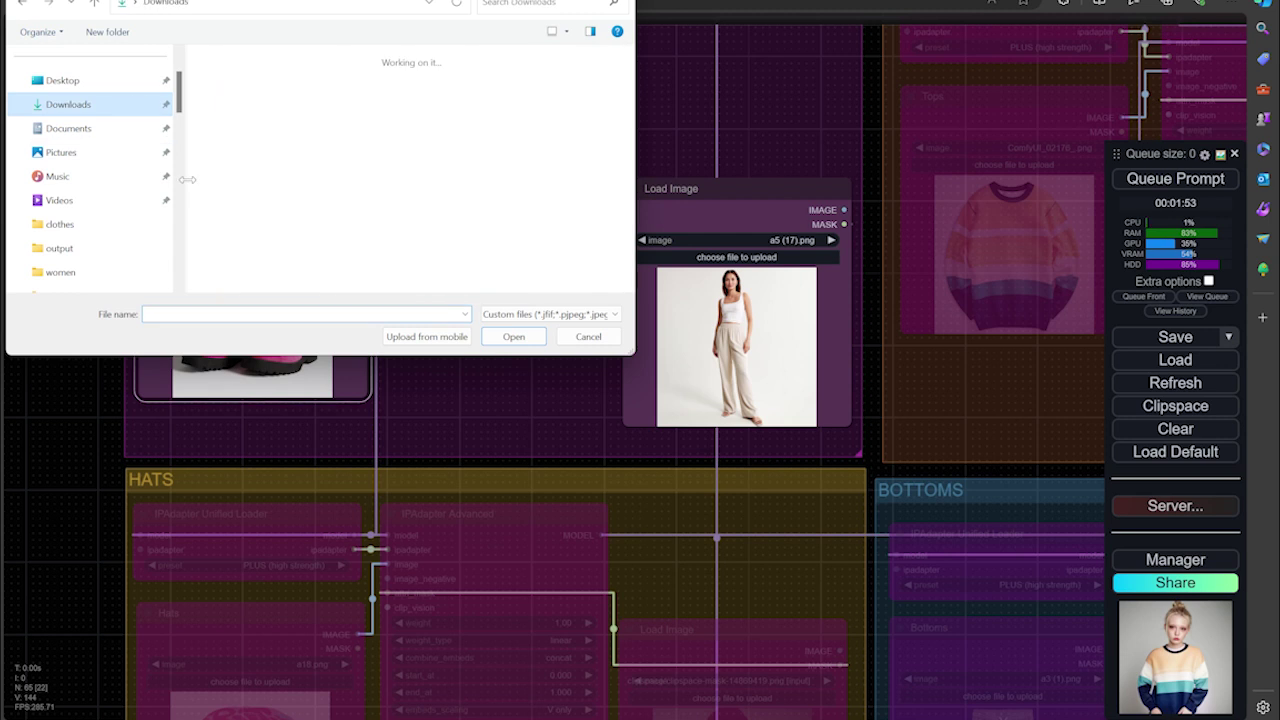
scroll(381, 188, "down", 1)
scroll(460, 190, "down", 10)
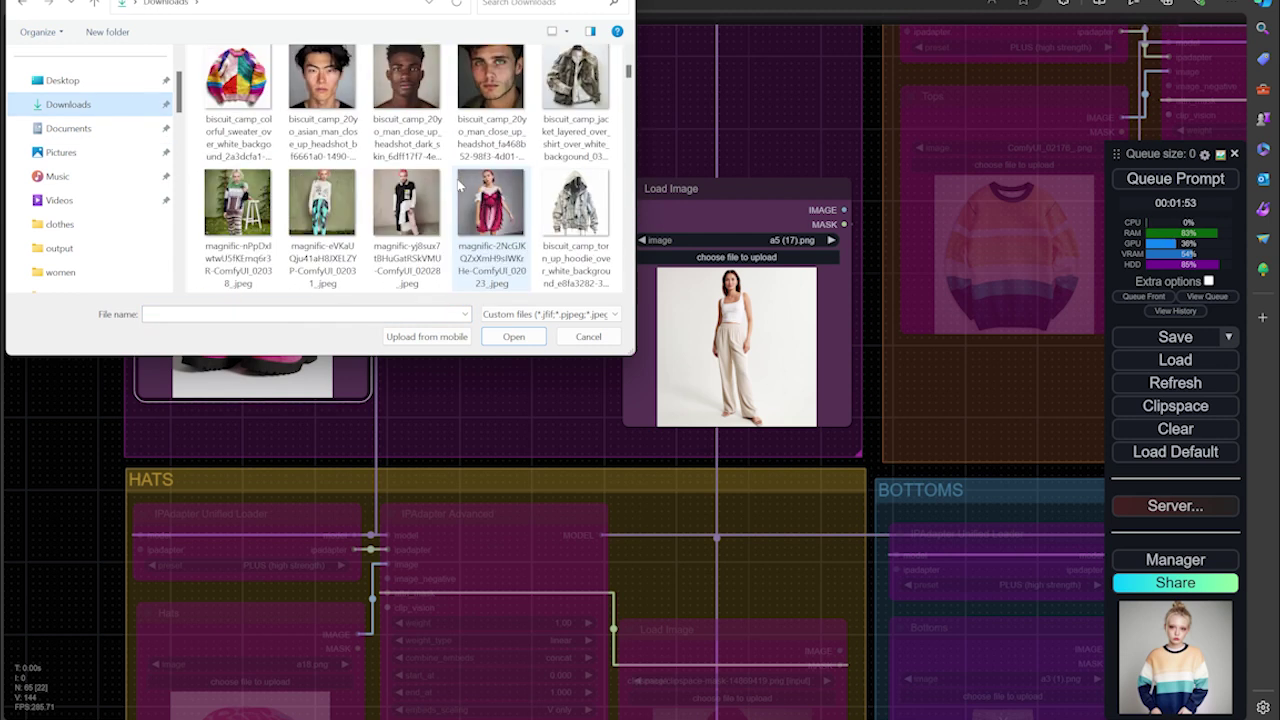
scroll(478, 188, "up", 3)
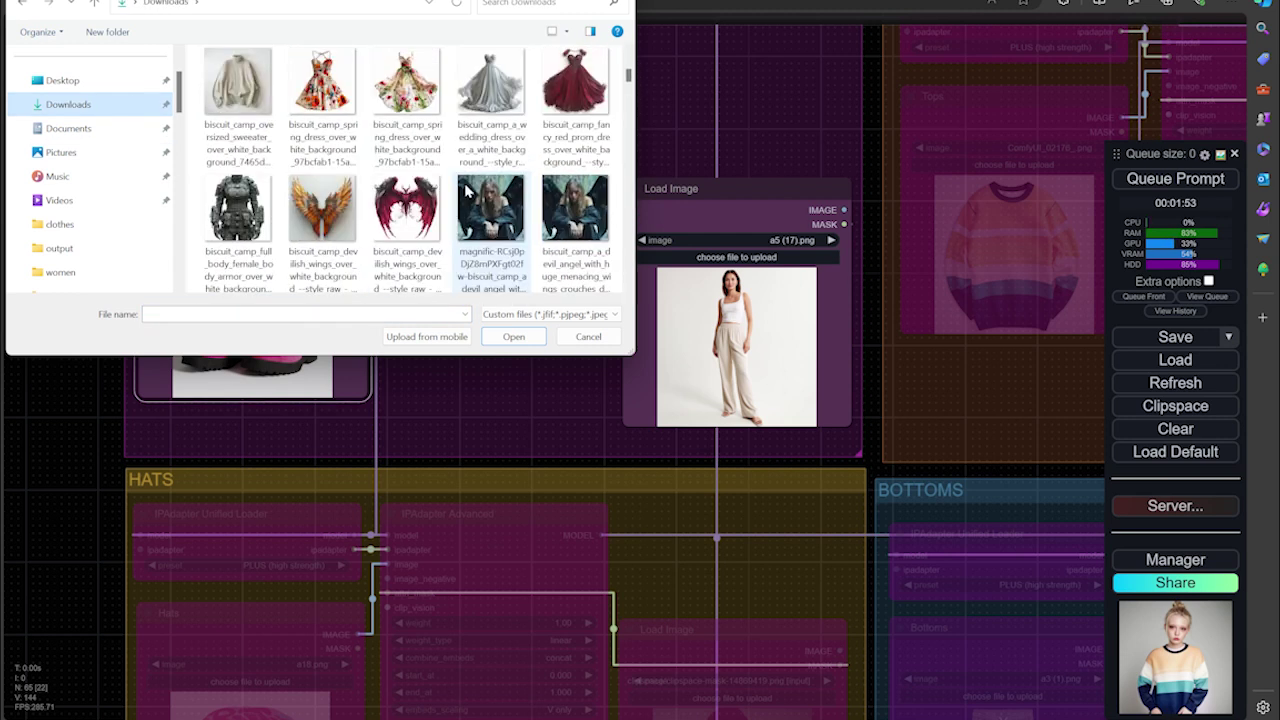
left_click(318, 110)
left_click(500, 336)
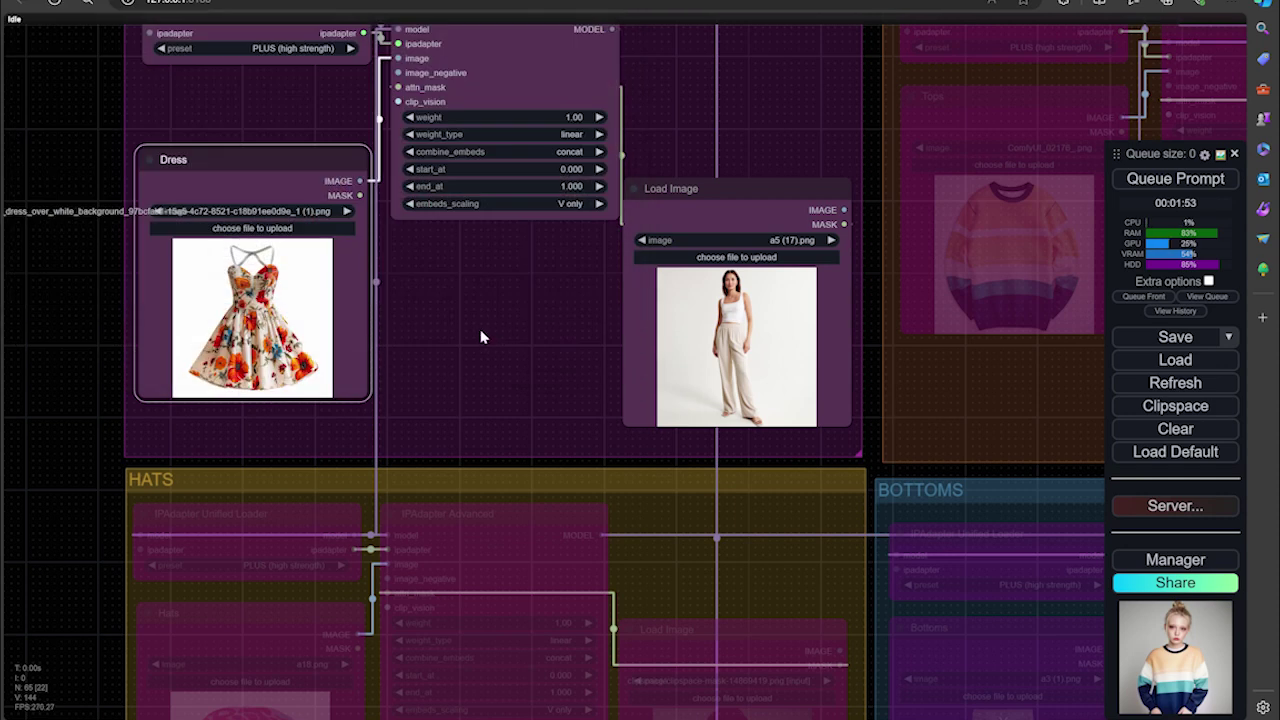
scroll(352, 280, "up", 8)
scroll(352, 280, "down", 6)
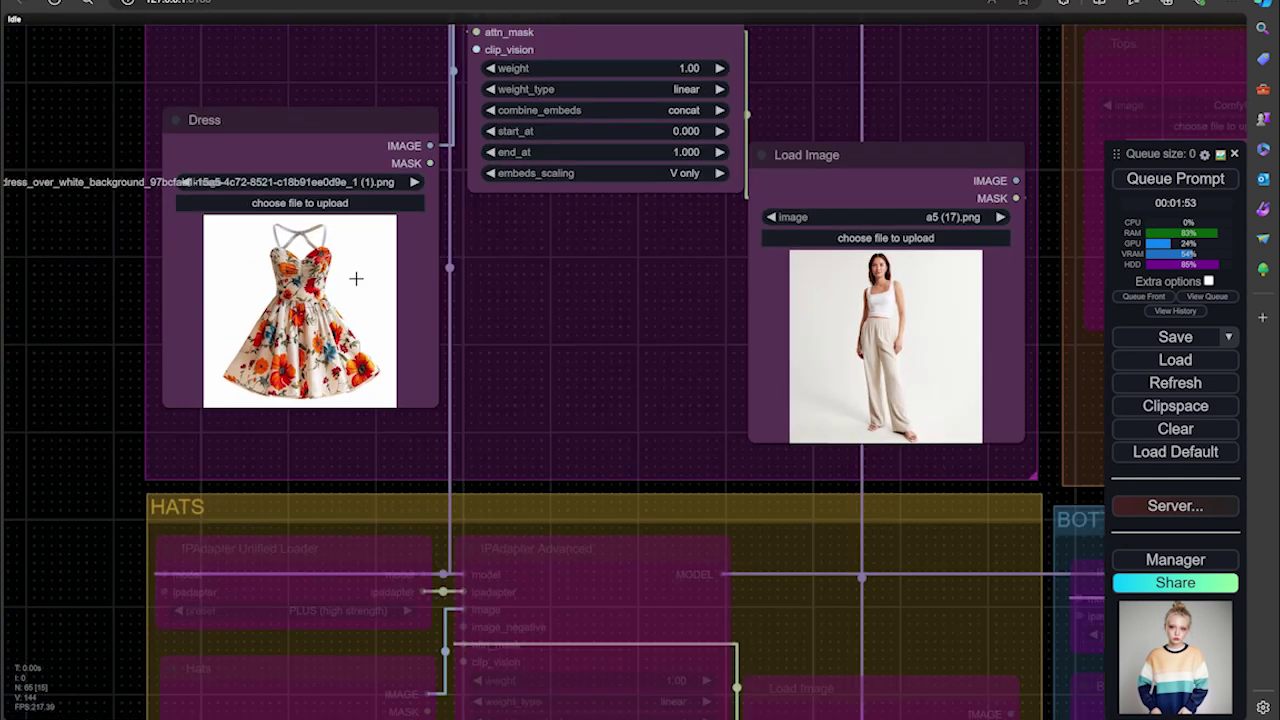
left_click_drag(610, 289, 342, 308)
left_click_drag(466, 315, 428, 313)
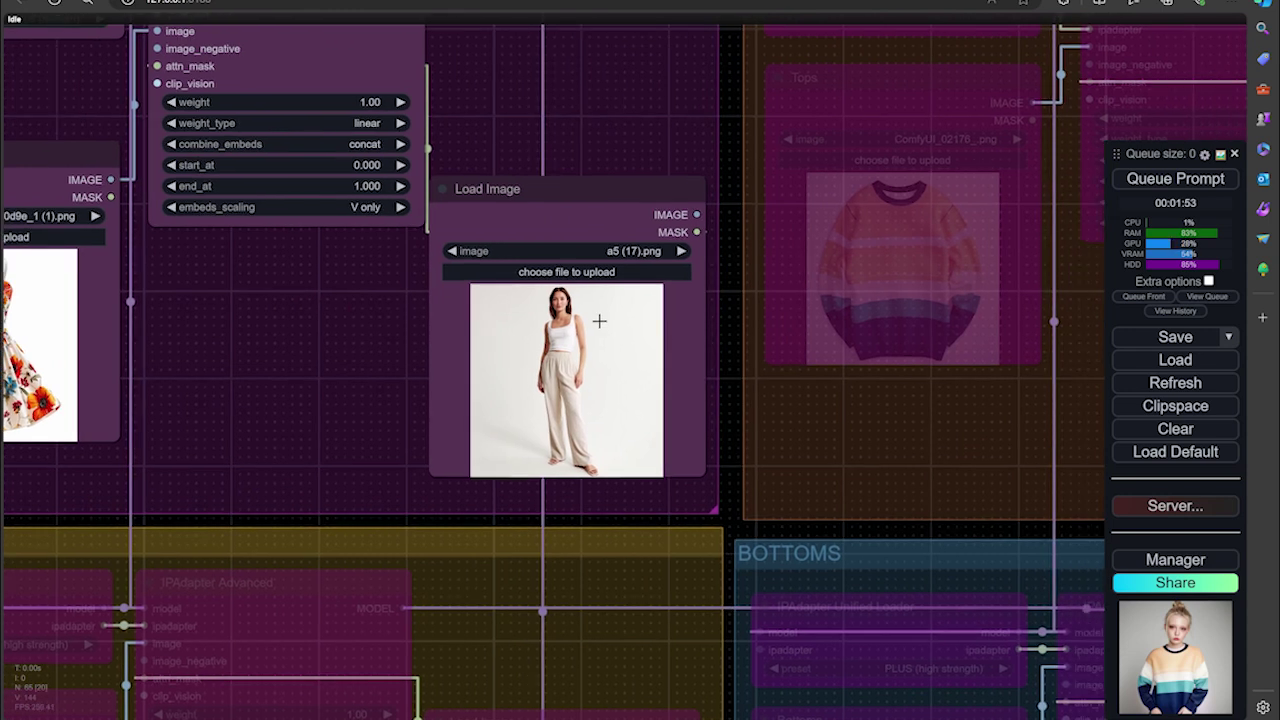
scroll(599, 320, "up", 3)
right_click(545, 328)
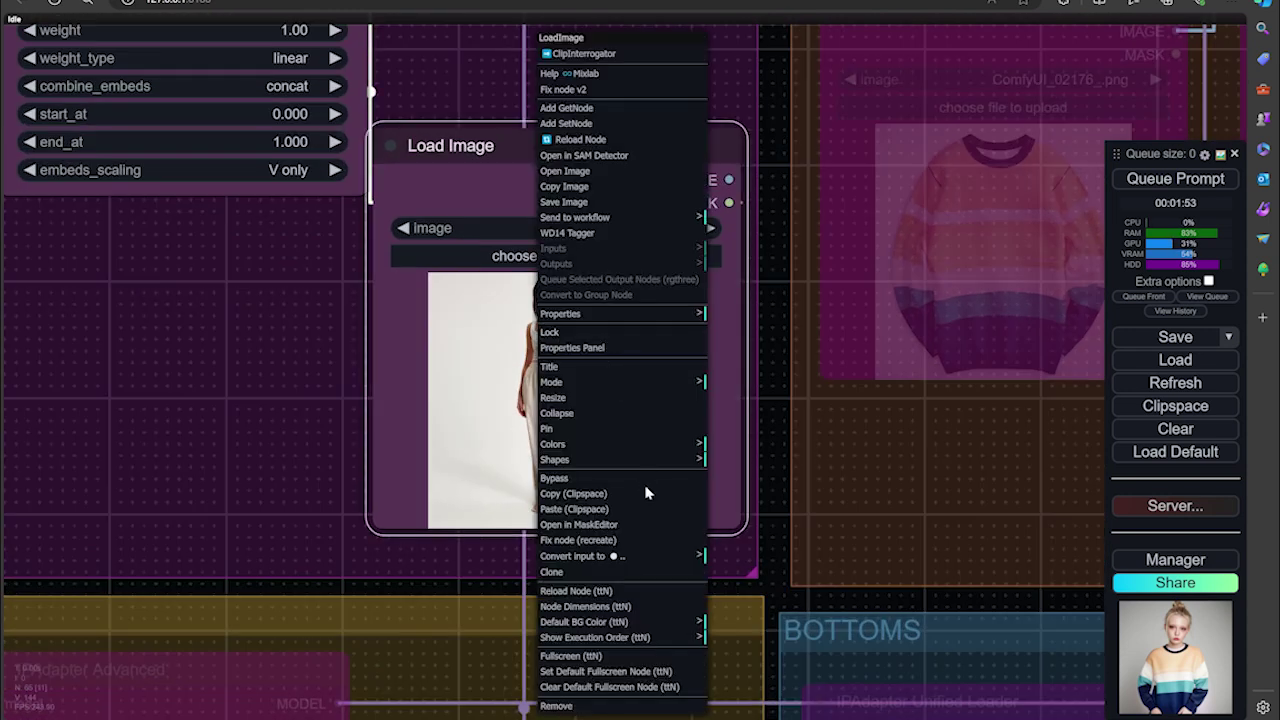
left_click(633, 527)
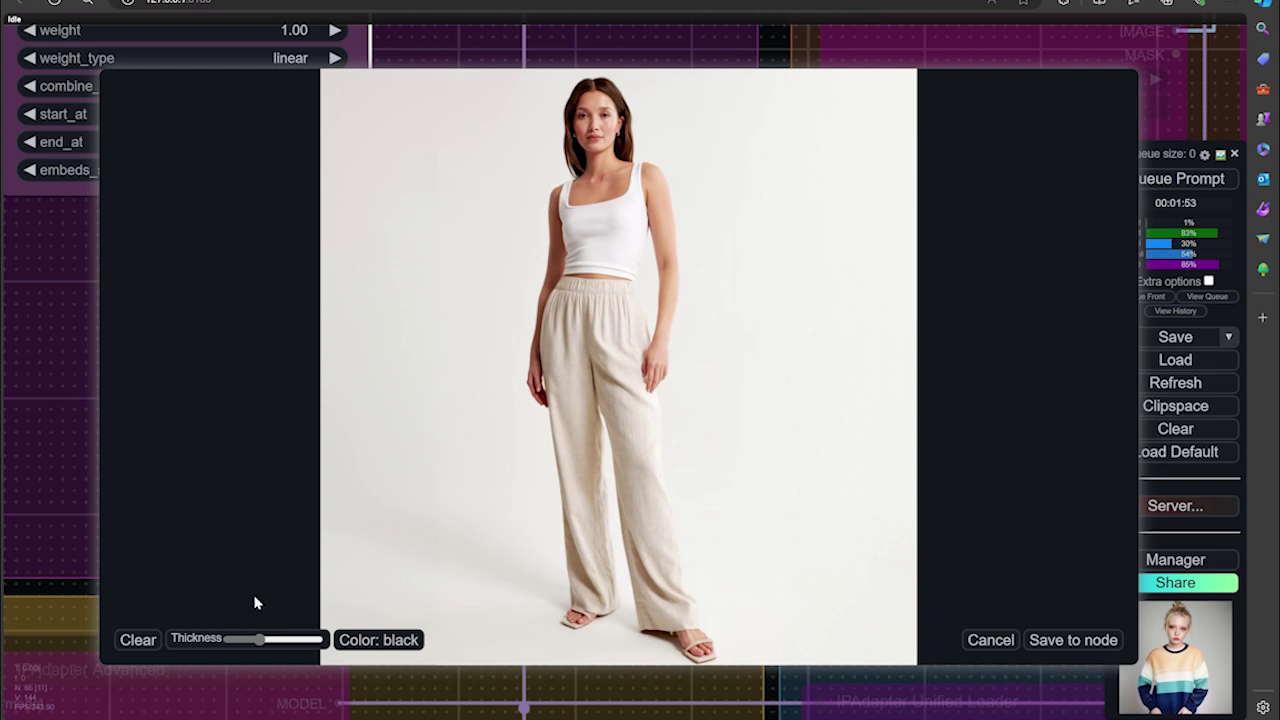
left_click(990, 640)
Paint a long flared dress mask over the model's top and trousers in the Dress group's Load Image node and save it to the node.
left_click_drag(287, 436, 336, 410)
right_click(606, 365)
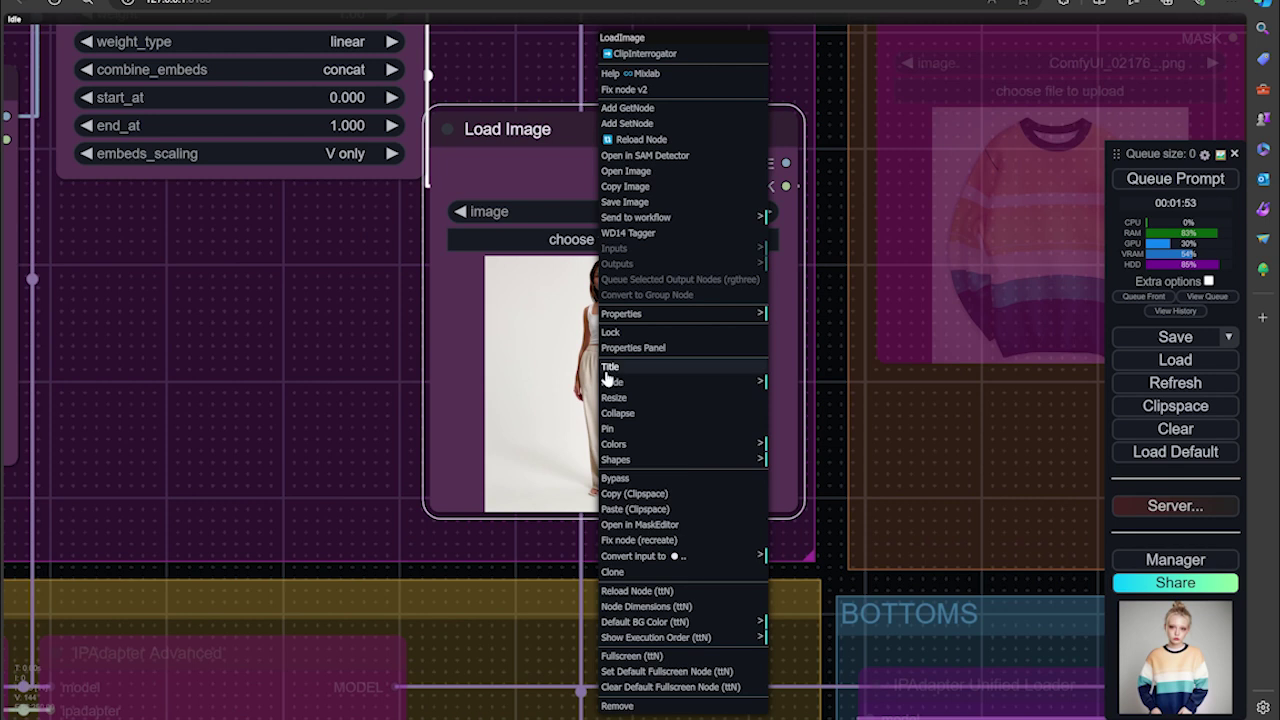
left_click(650, 525)
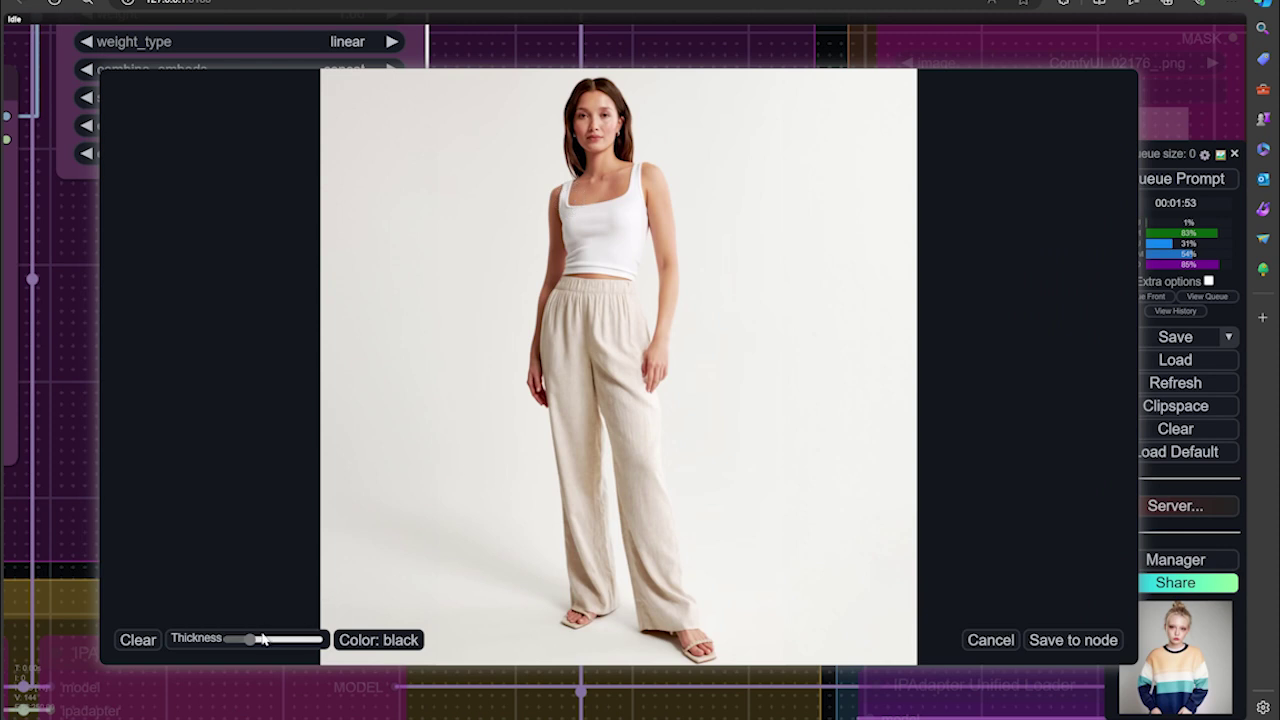
mouse_move(578, 216)
left_mouse_down()
mouse_move(633, 199)
mouse_move(643, 212)
mouse_move(637, 352)
mouse_move(695, 619)
mouse_move(574, 590)
mouse_move(570, 573)
mouse_move(550, 328)
mouse_move(569, 240)
mouse_move(618, 228)
mouse_move(607, 266)
mouse_move(615, 316)
mouse_move(611, 240)
mouse_move(622, 400)
mouse_move(596, 240)
mouse_move(582, 330)
mouse_move(565, 316)
mouse_move(595, 352)
mouse_move(586, 343)
mouse_move(587, 502)
mouse_move(604, 396)
mouse_move(616, 464)
mouse_move(638, 490)
mouse_move(634, 466)
mouse_move(657, 592)
mouse_move(599, 577)
mouse_move(591, 520)
mouse_move(602, 518)
mouse_move(612, 572)
mouse_move(628, 452)
mouse_move(625, 532)
left_mouse_up()
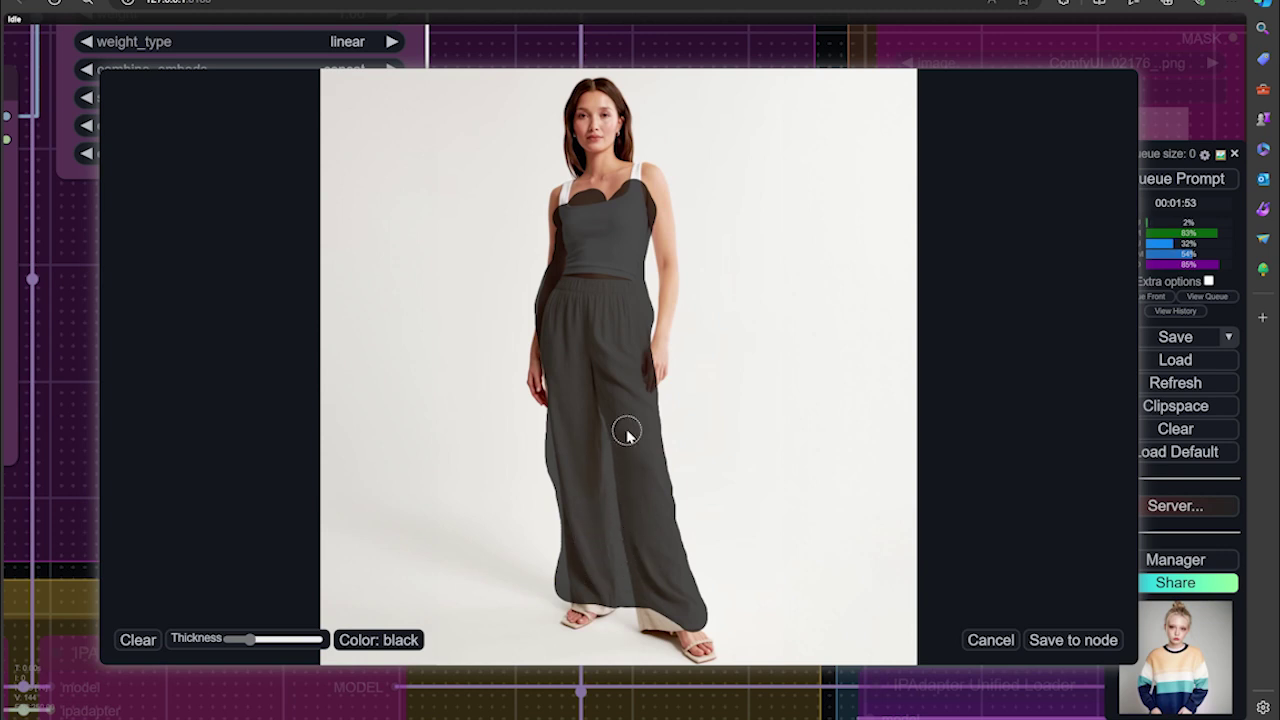
mouse_move(626, 432)
left_mouse_down()
mouse_move(663, 456)
mouse_move(699, 512)
mouse_move(712, 565)
mouse_move(677, 589)
left_mouse_up()
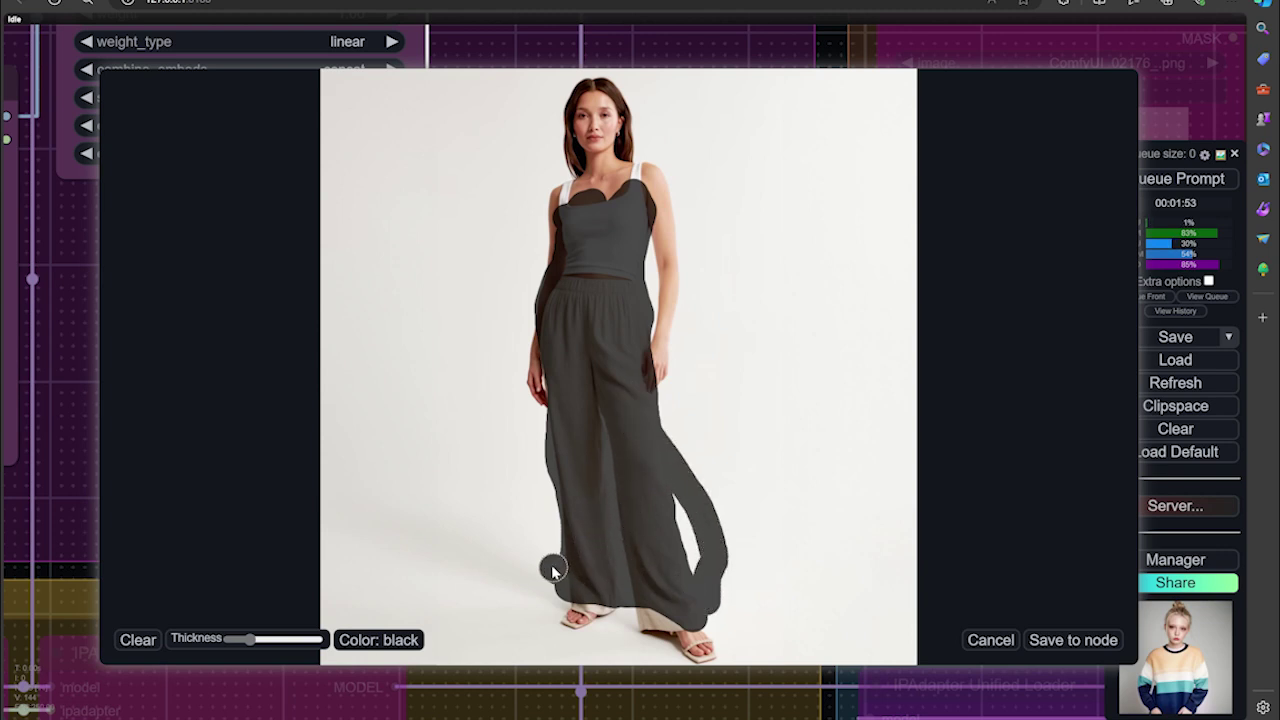
mouse_move(553, 569)
left_mouse_down()
mouse_move(560, 421)
mouse_move(549, 520)
mouse_move(589, 517)
mouse_move(682, 543)
left_mouse_up()
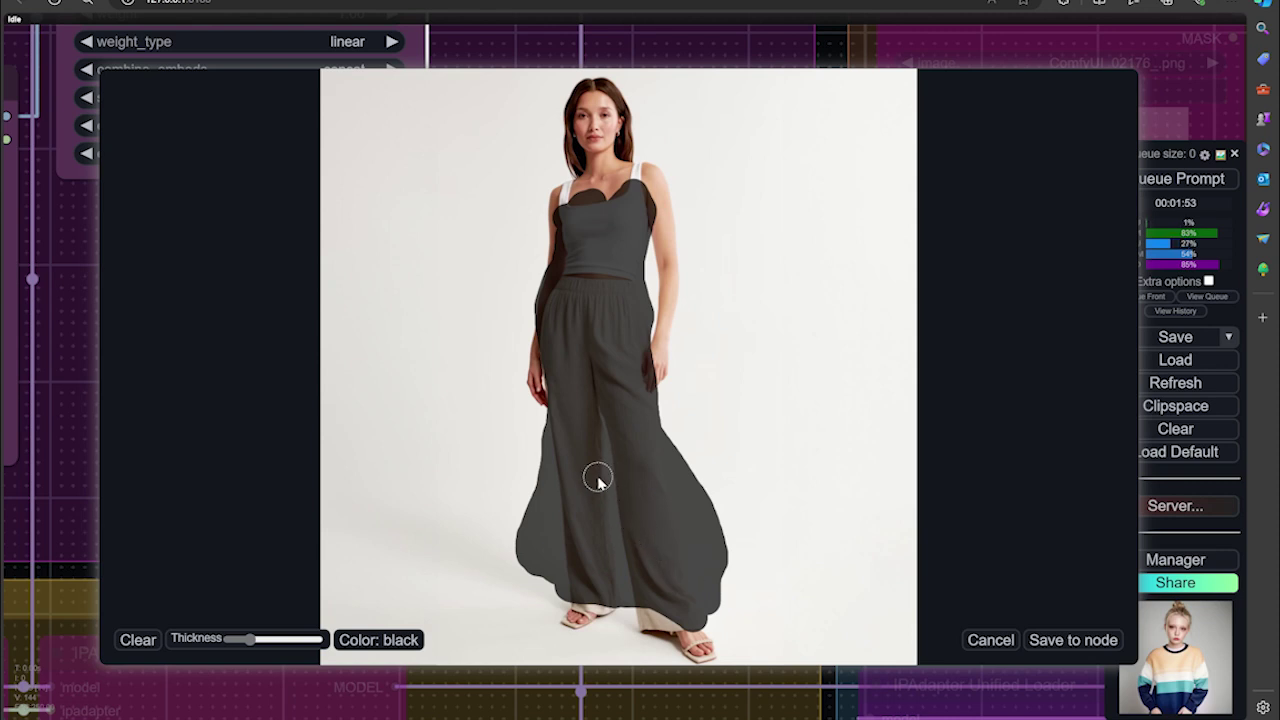
left_click(1040, 638)
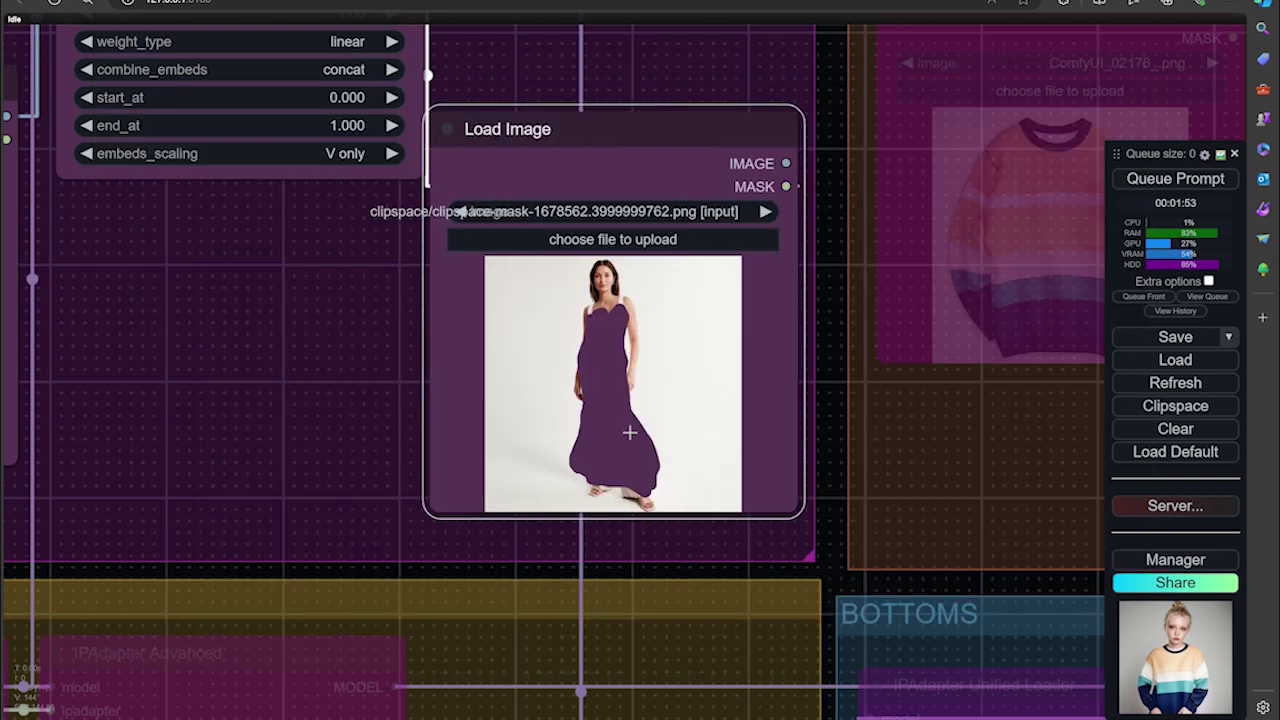
Load the portrait 20240401_065046000_iOS.jpg from Downloads into the Load Image node of the IPAdapter FaceID group as the face reference.
scroll(213, 383, "down", 2)
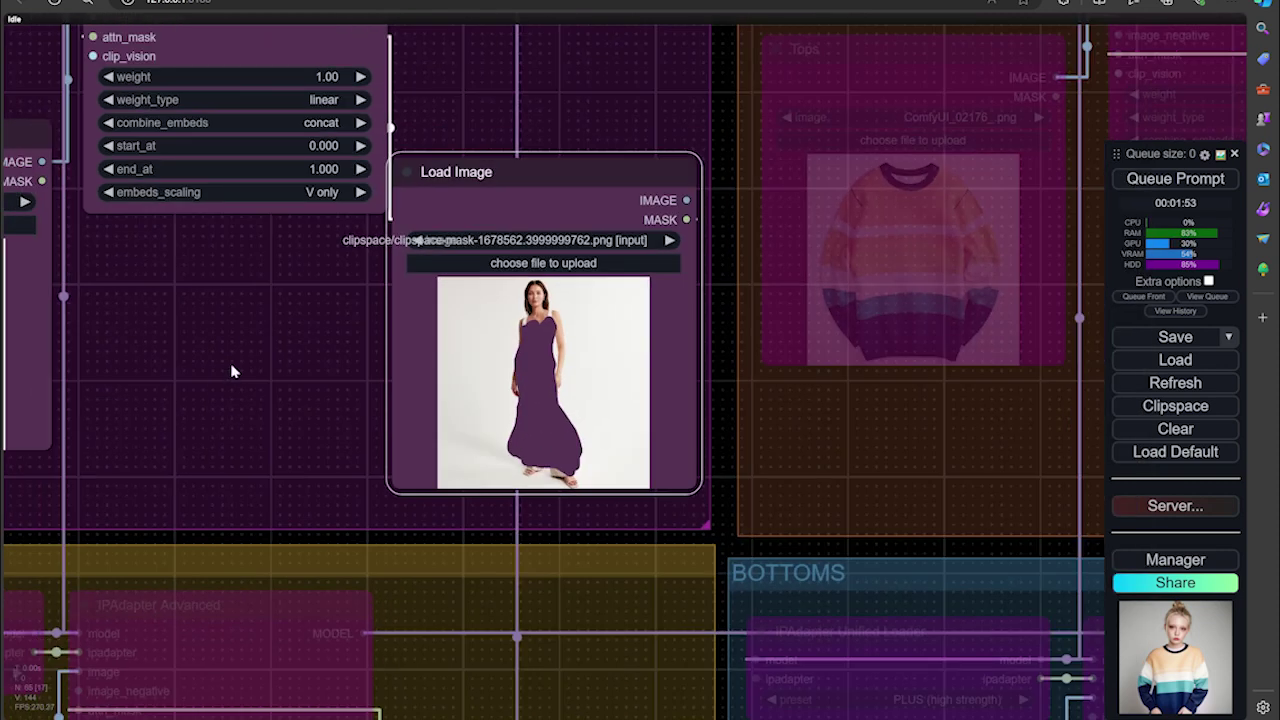
left_click_drag(234, 371, 20, 192)
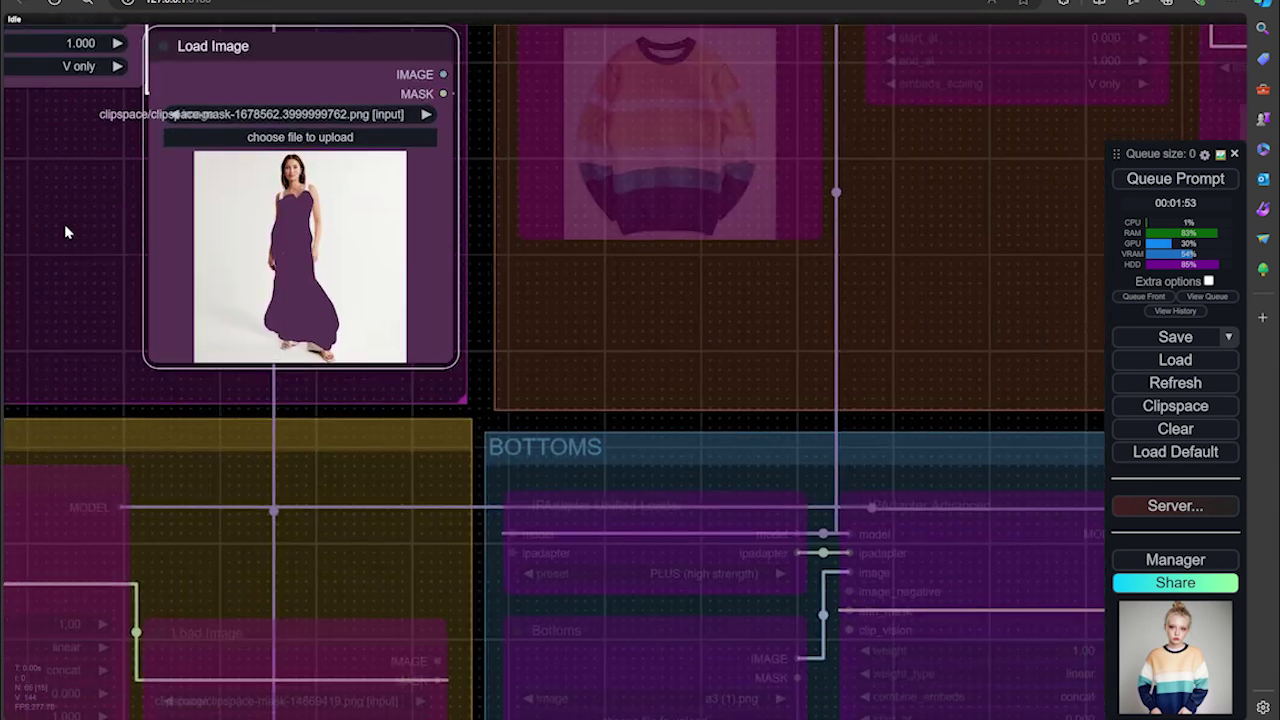
scroll(95, 227, "down", 6)
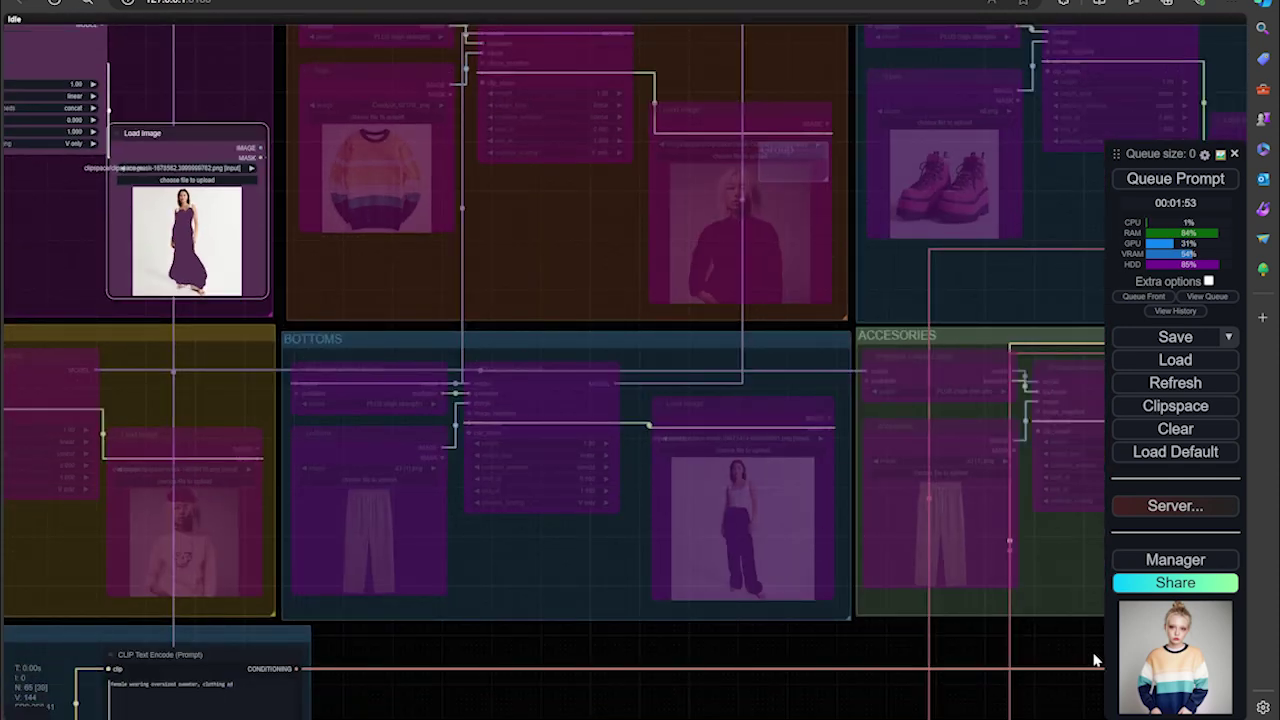
left_click_drag(1095, 660, 517, 517)
scroll(763, 534, "up", 8)
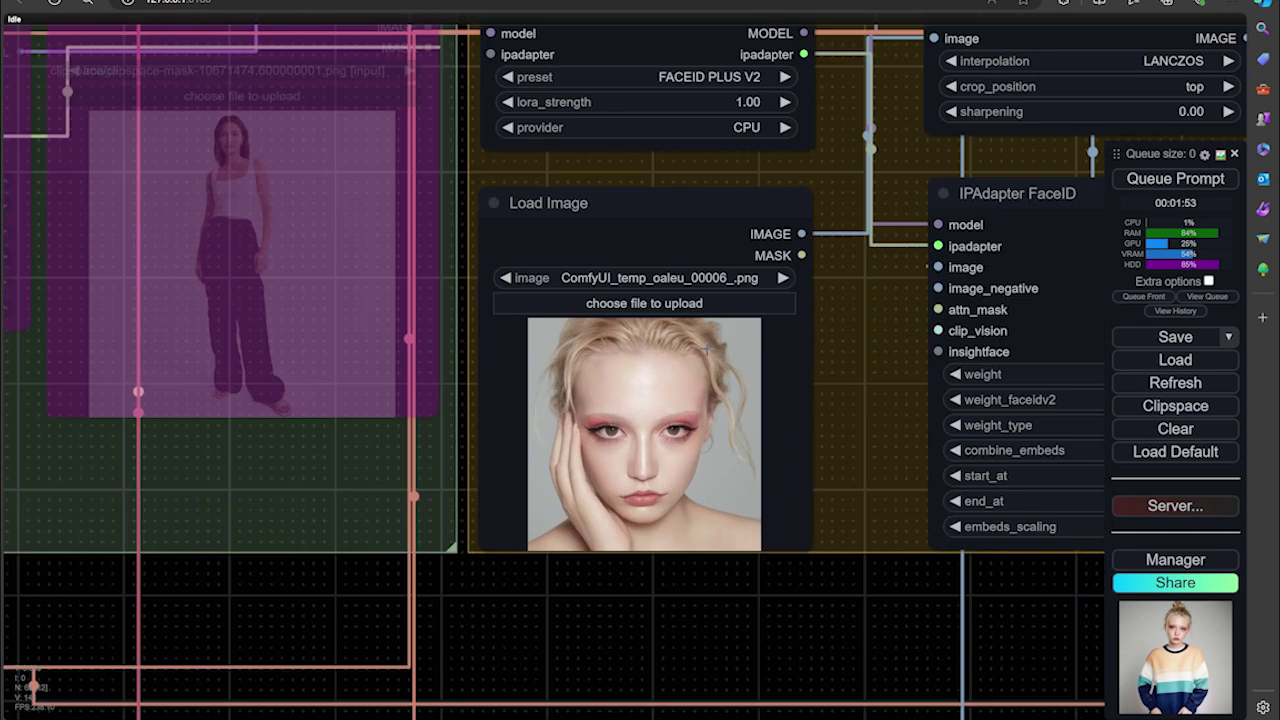
left_click(718, 302)
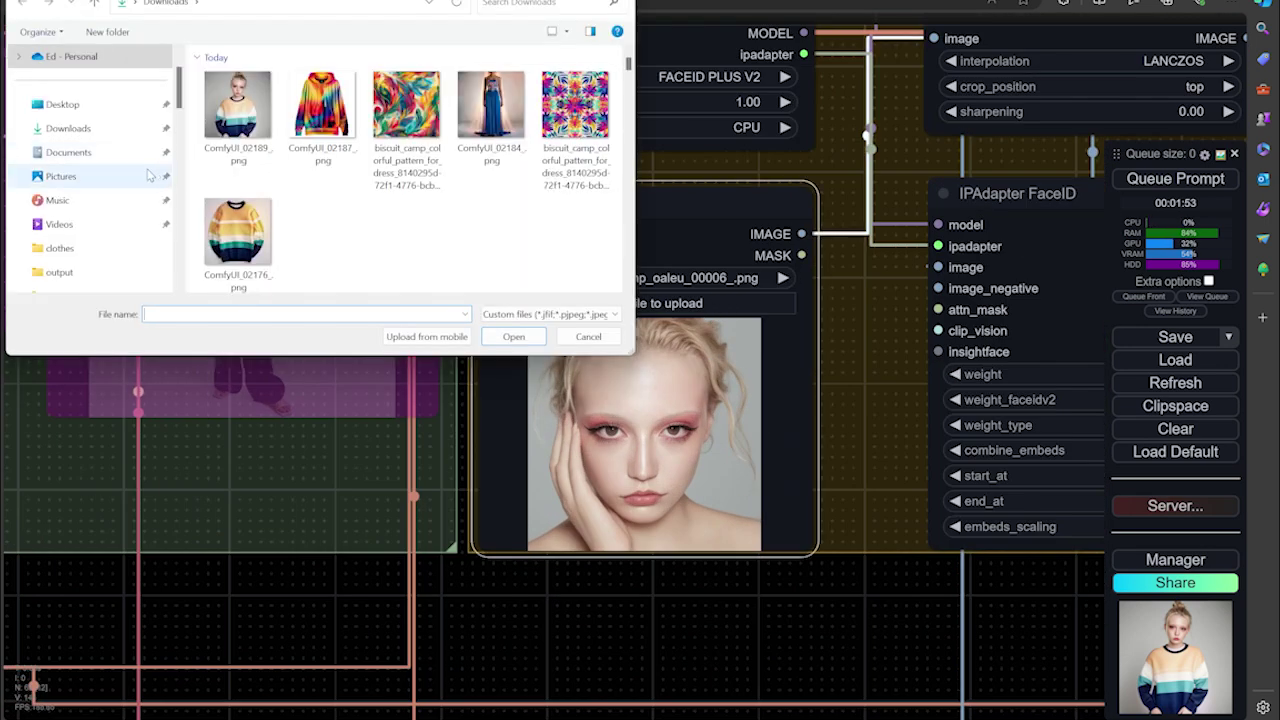
left_click(112, 134)
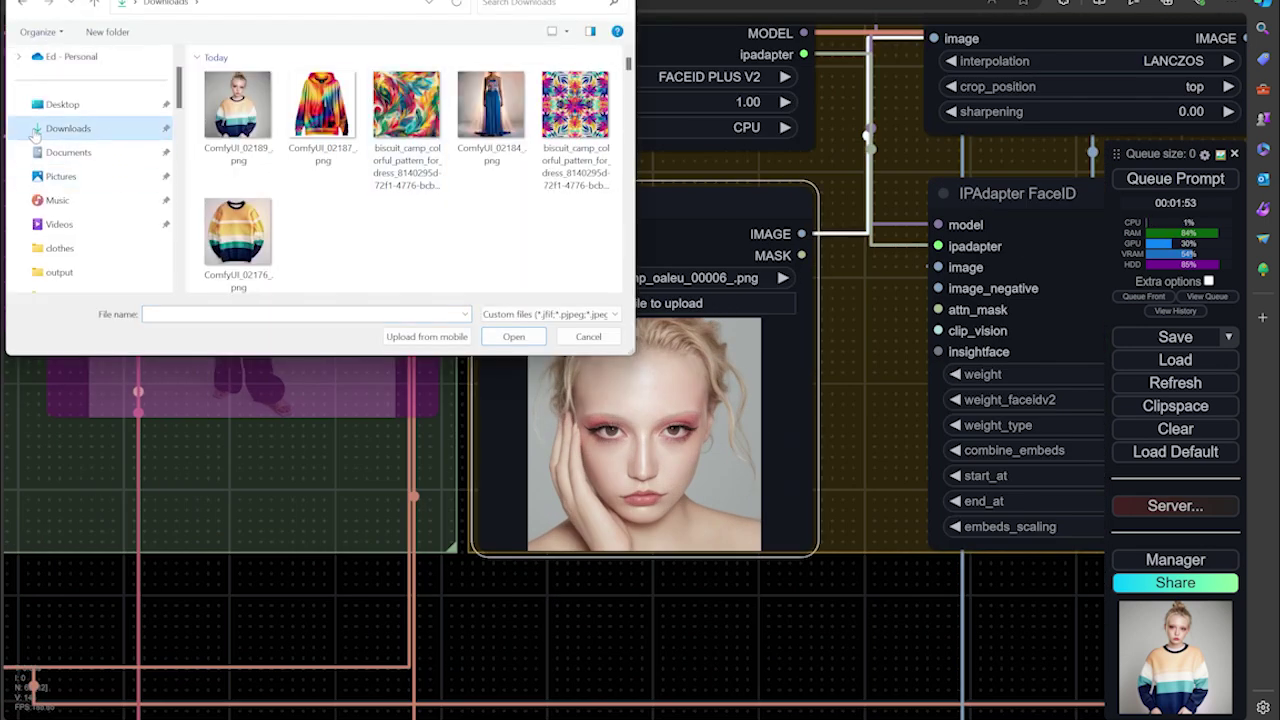
scroll(489, 168, "down", 10)
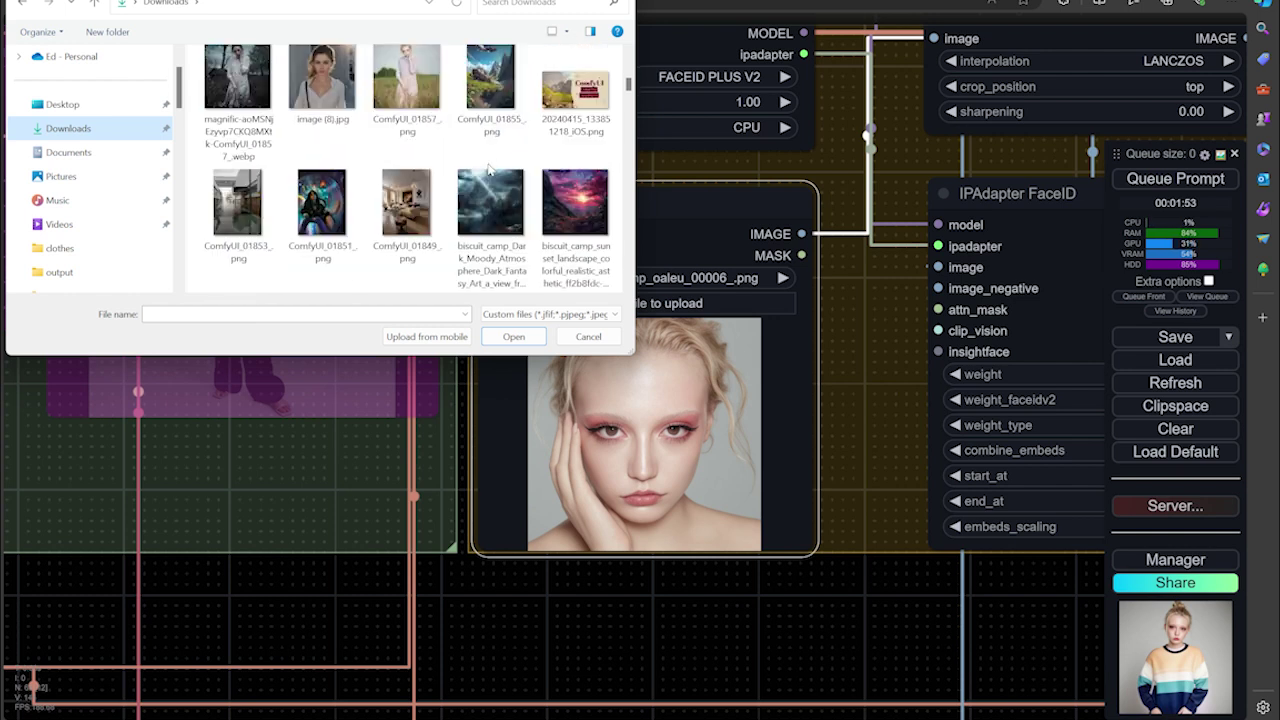
scroll(489, 168, "down", 10)
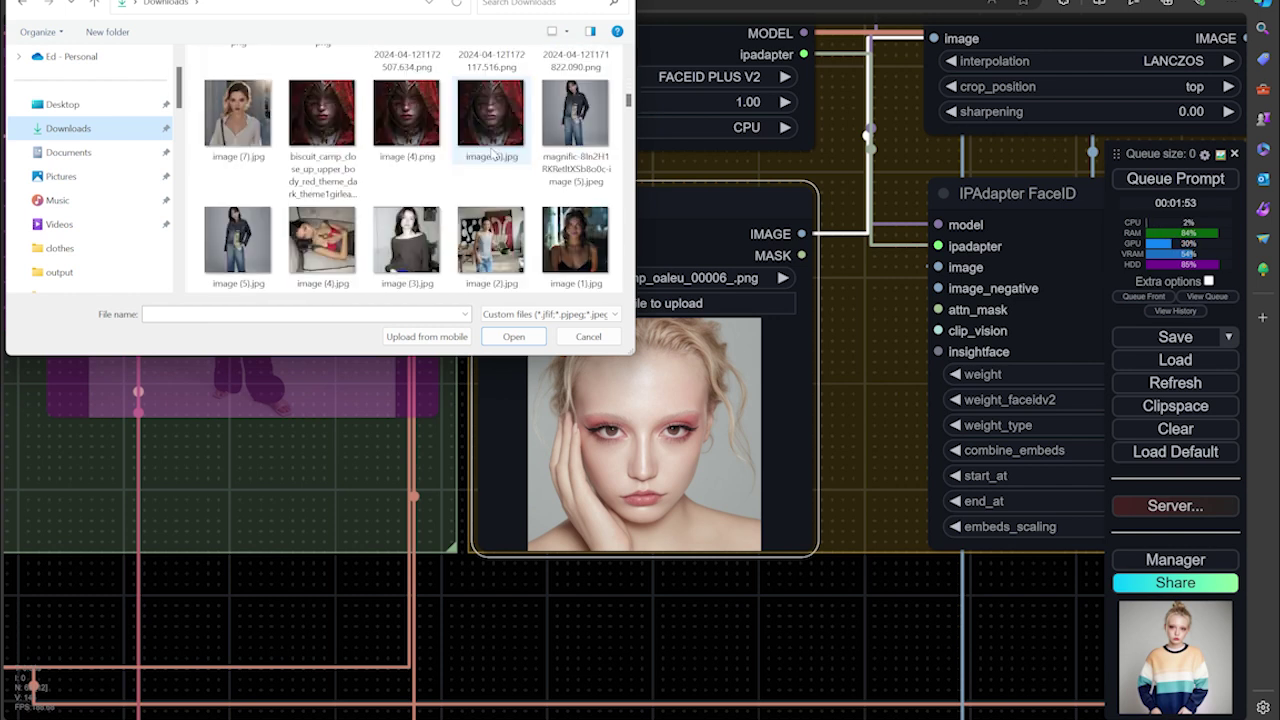
scroll(493, 152, "down", 10)
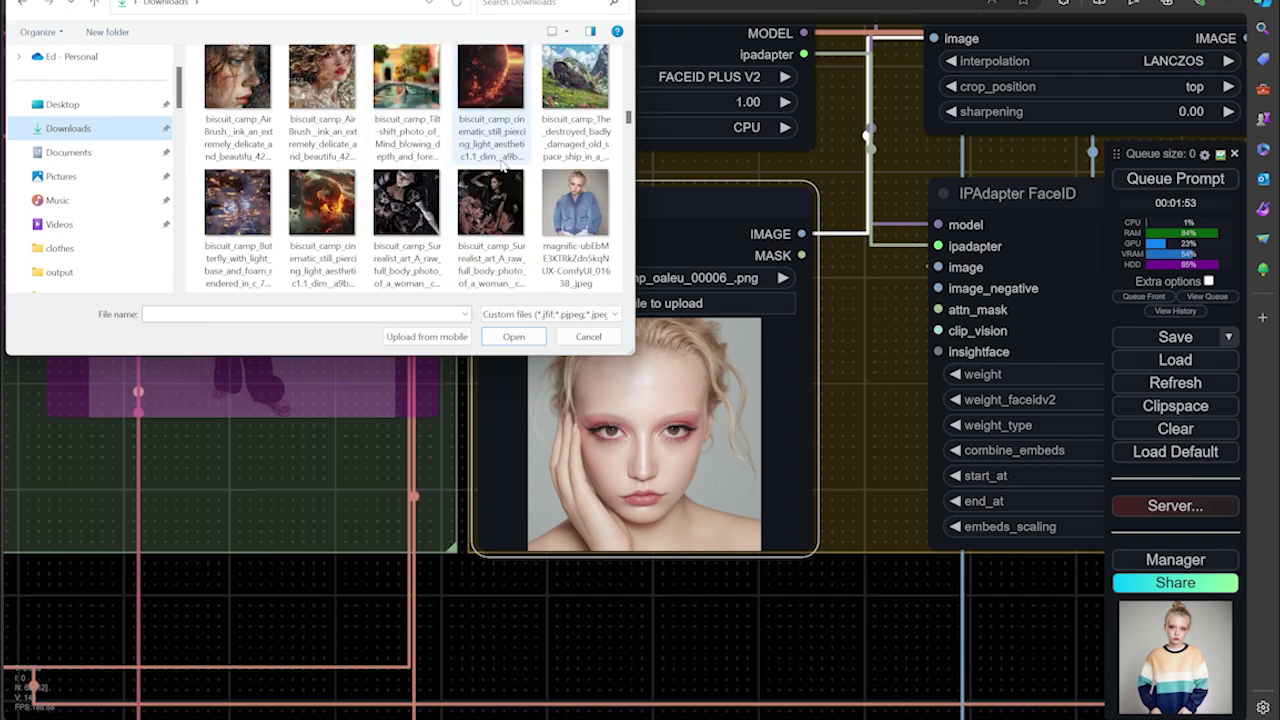
scroll(490, 167, "down", 10)
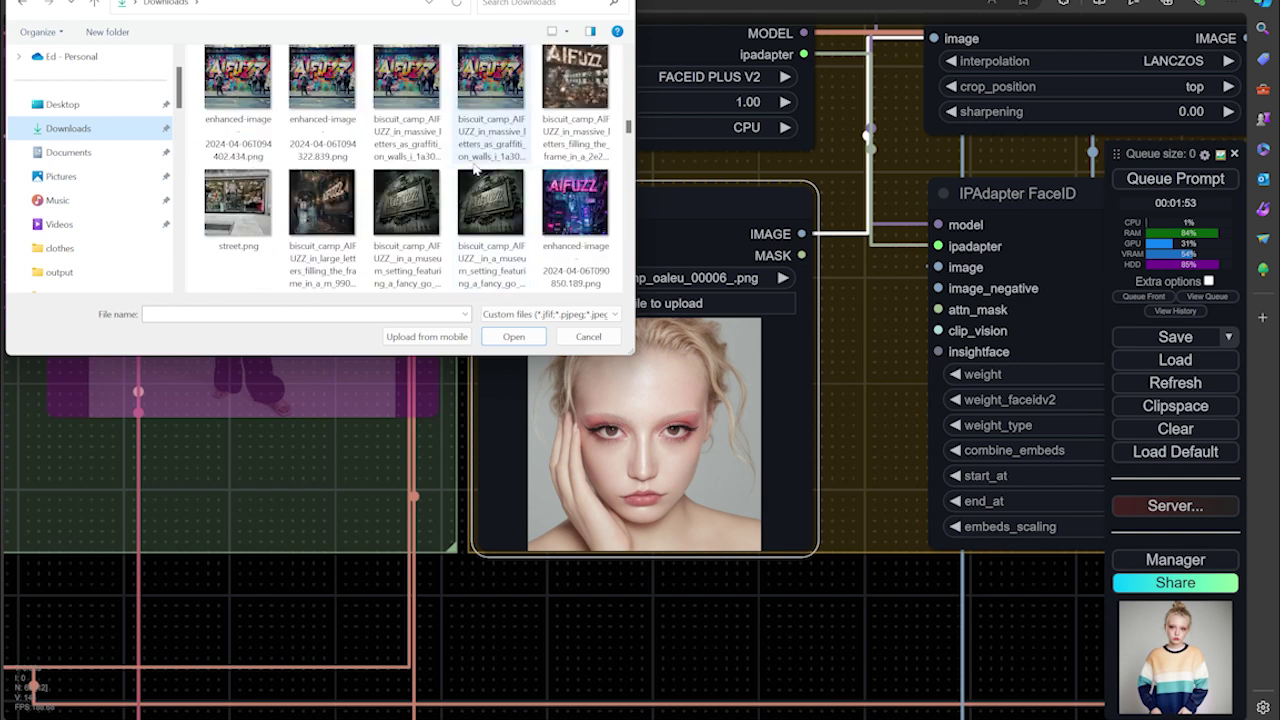
scroll(476, 171, "down", 10)
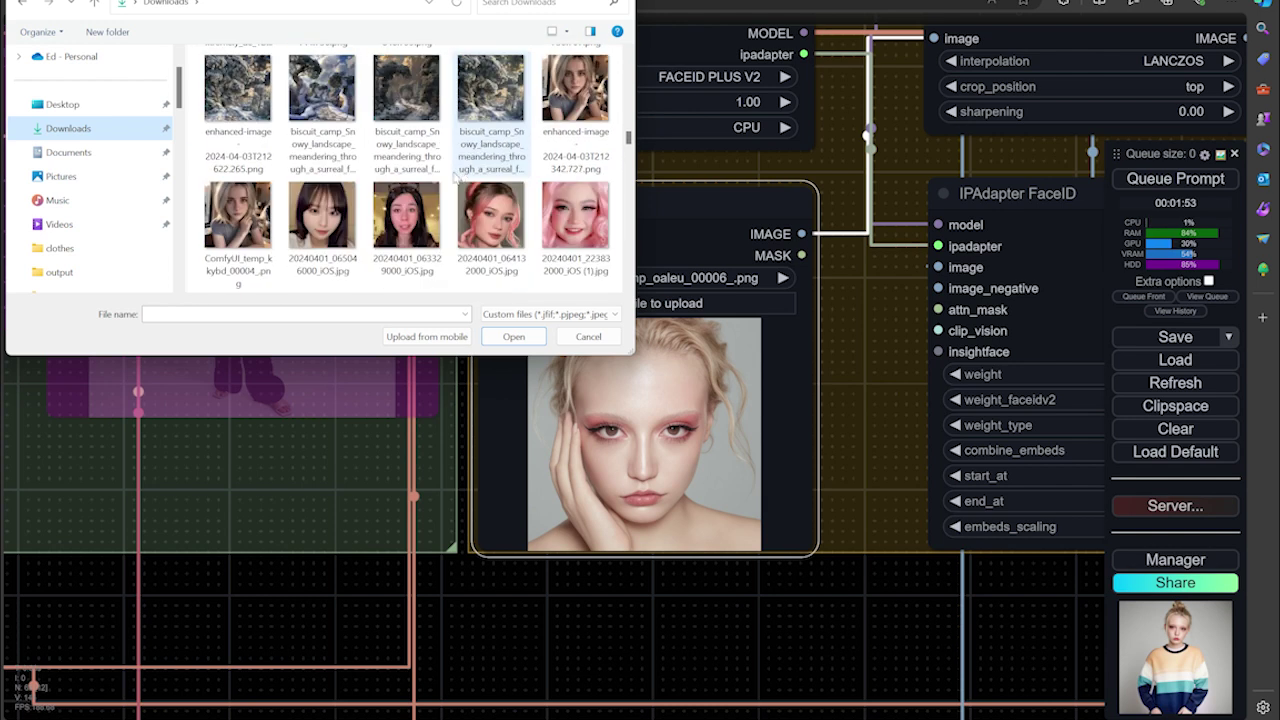
scroll(420, 165, "down", 2)
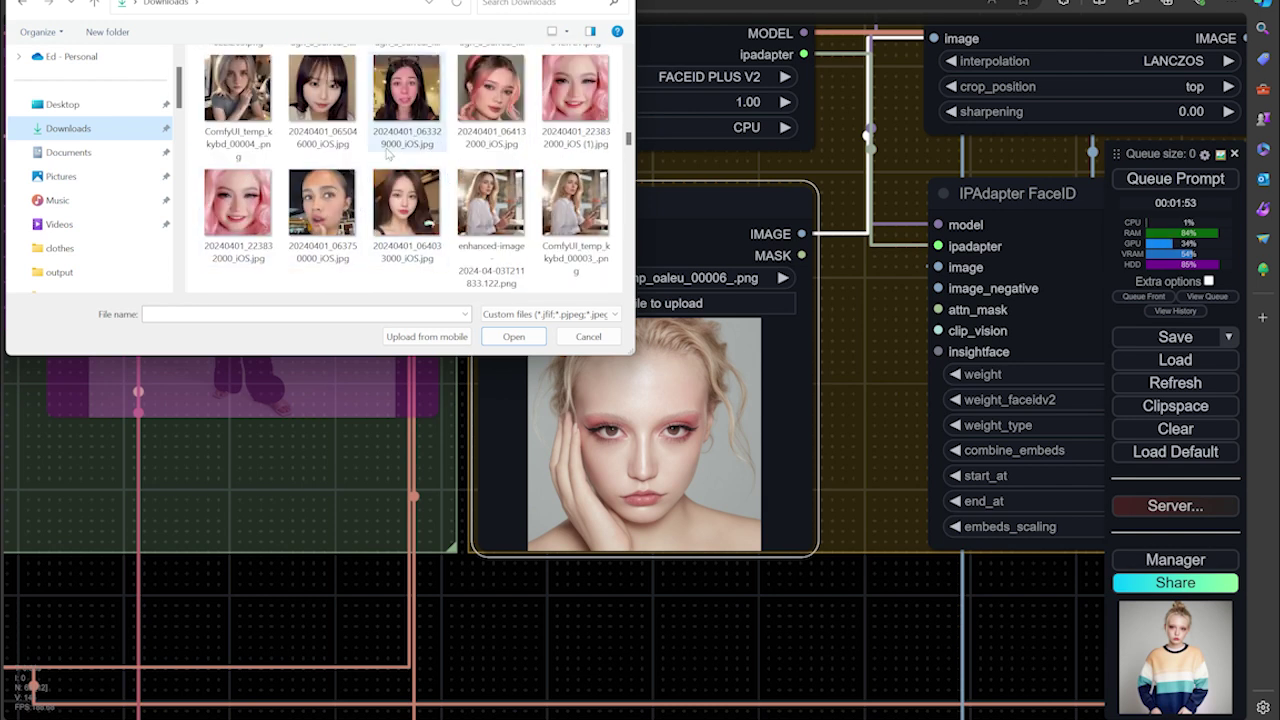
scroll(320, 205, "up", 1)
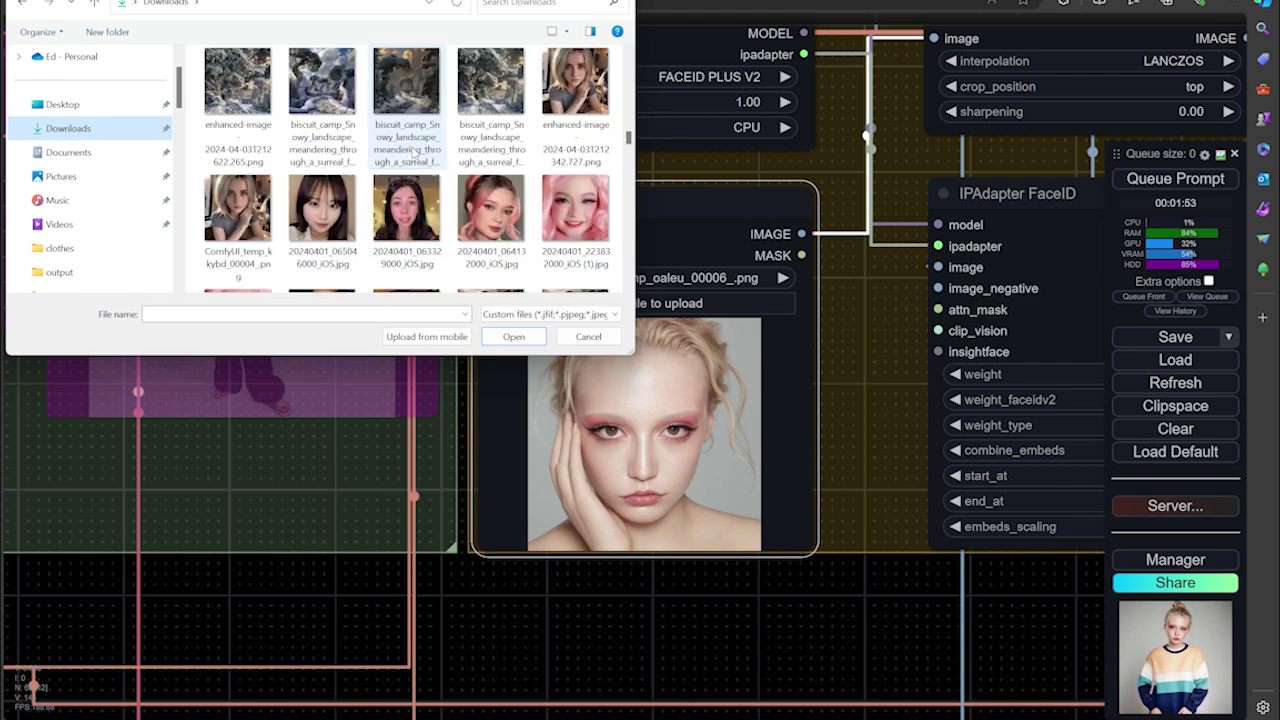
left_click(336, 216)
left_click(513, 336)
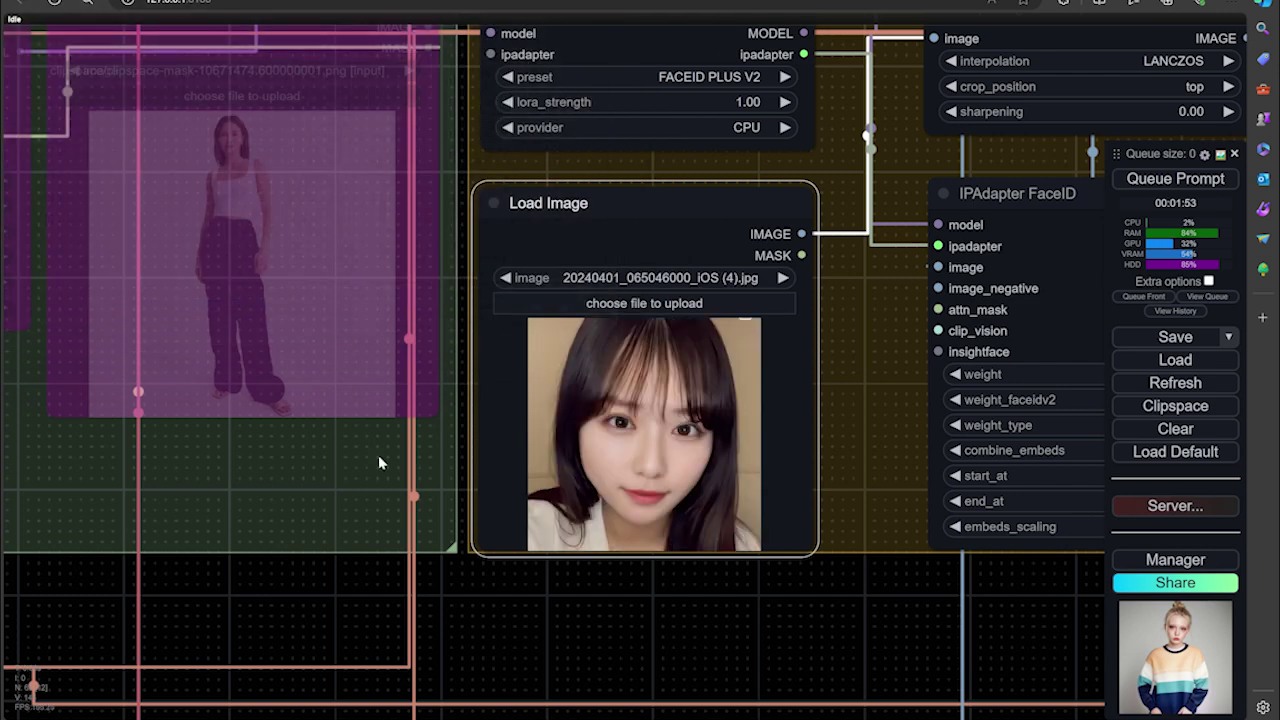
Change the positive prompt to describe a female wearing a flower design spring dress, keeping the clothing ad wording.
left_click_drag(311, 617, 700, 469)
left_click_drag(557, 534, 877, 471)
left_click(590, 506)
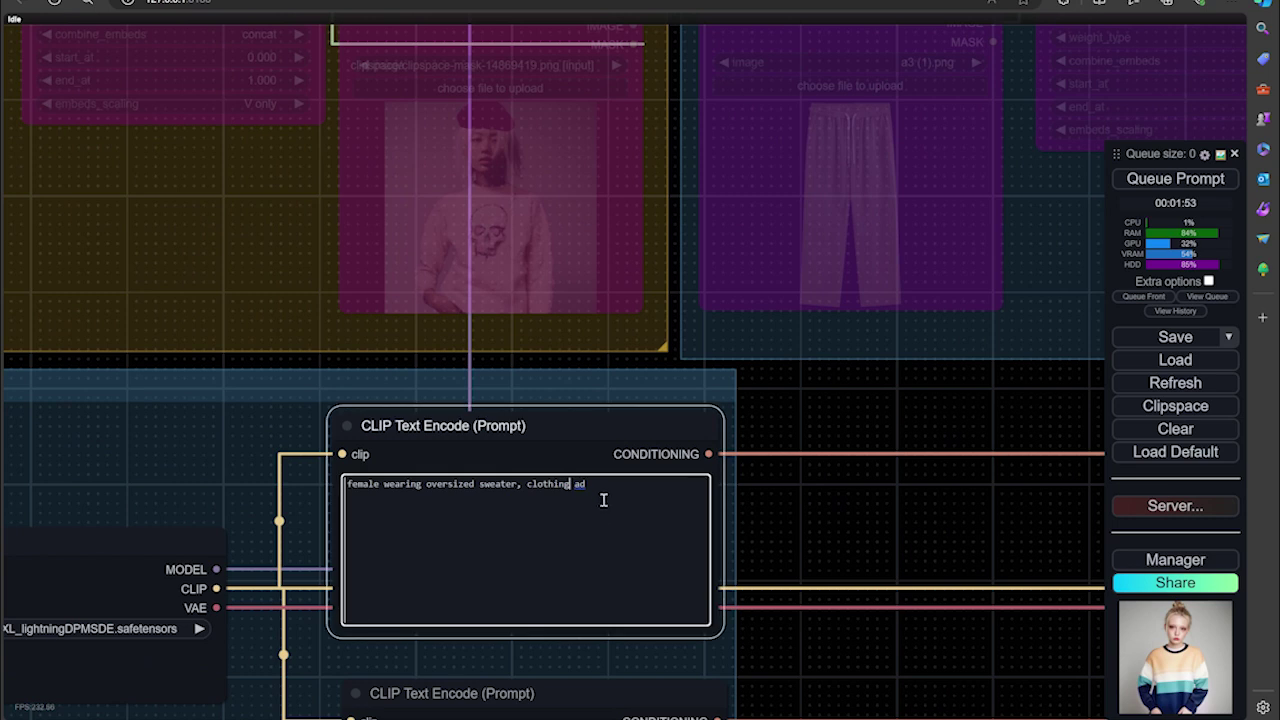
left_click_drag(518, 485, 451, 487)
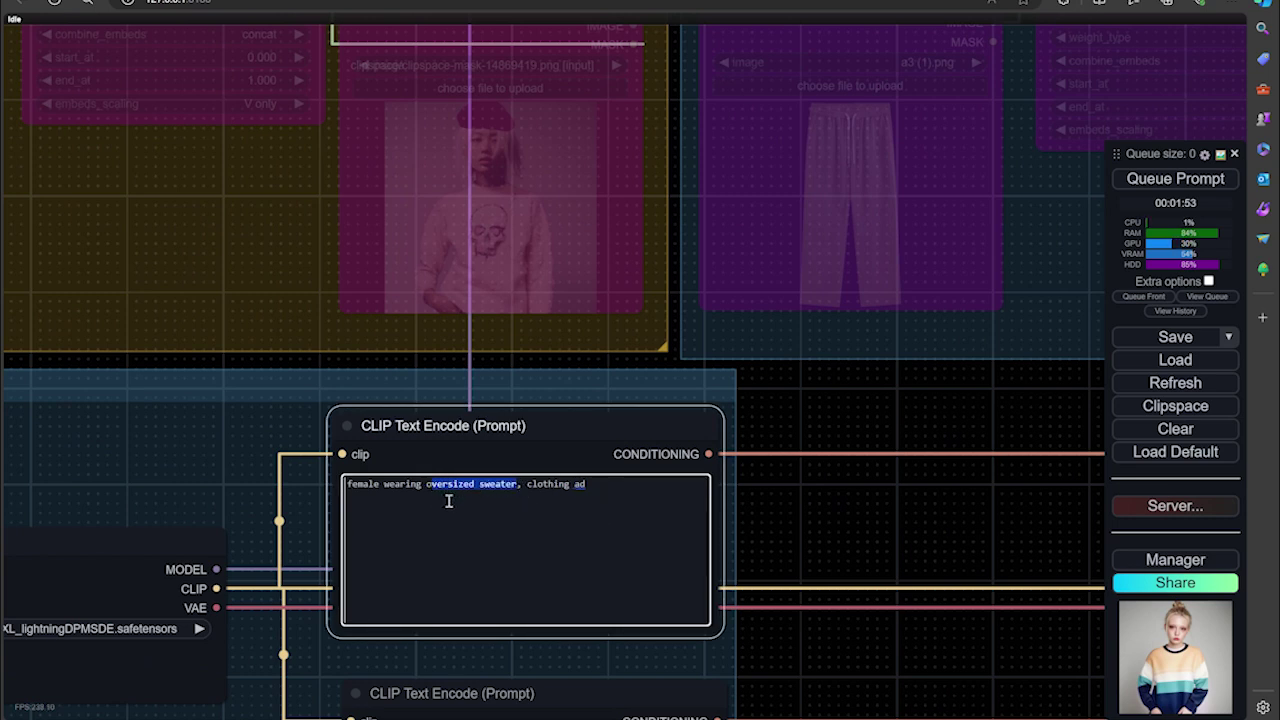
key("BackSpace")
key("BackSpace")
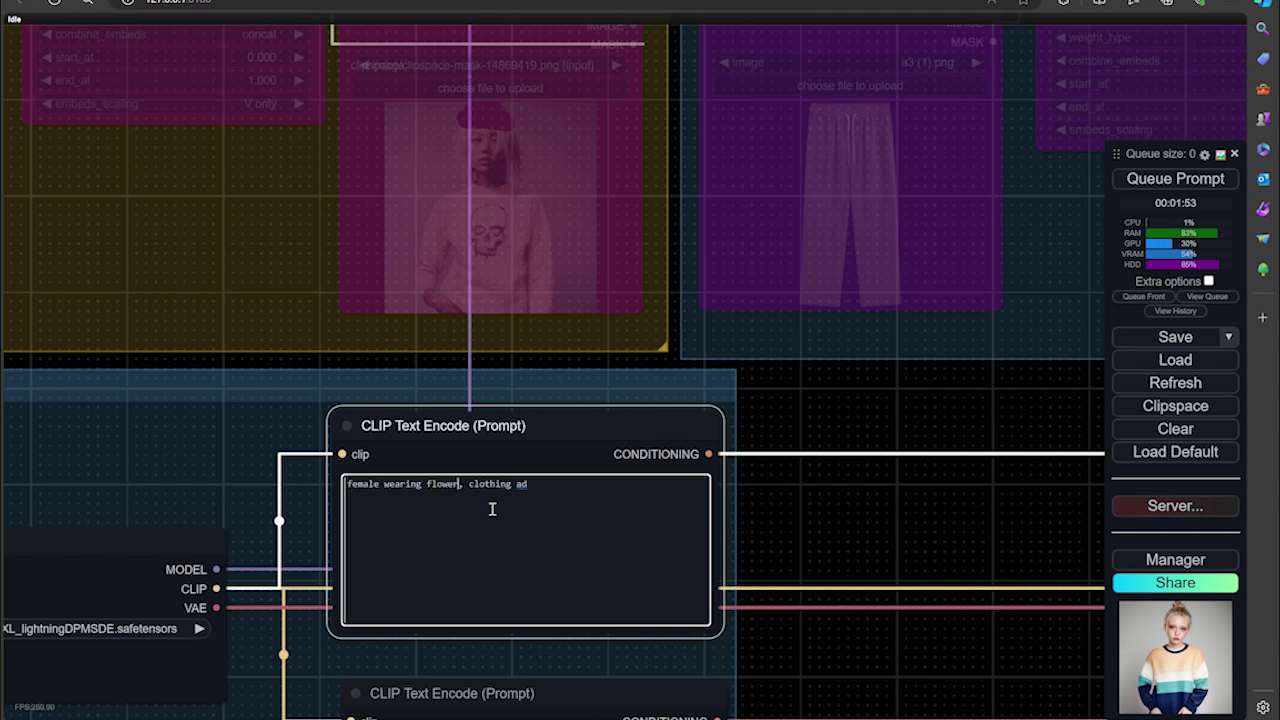
type("flower design")
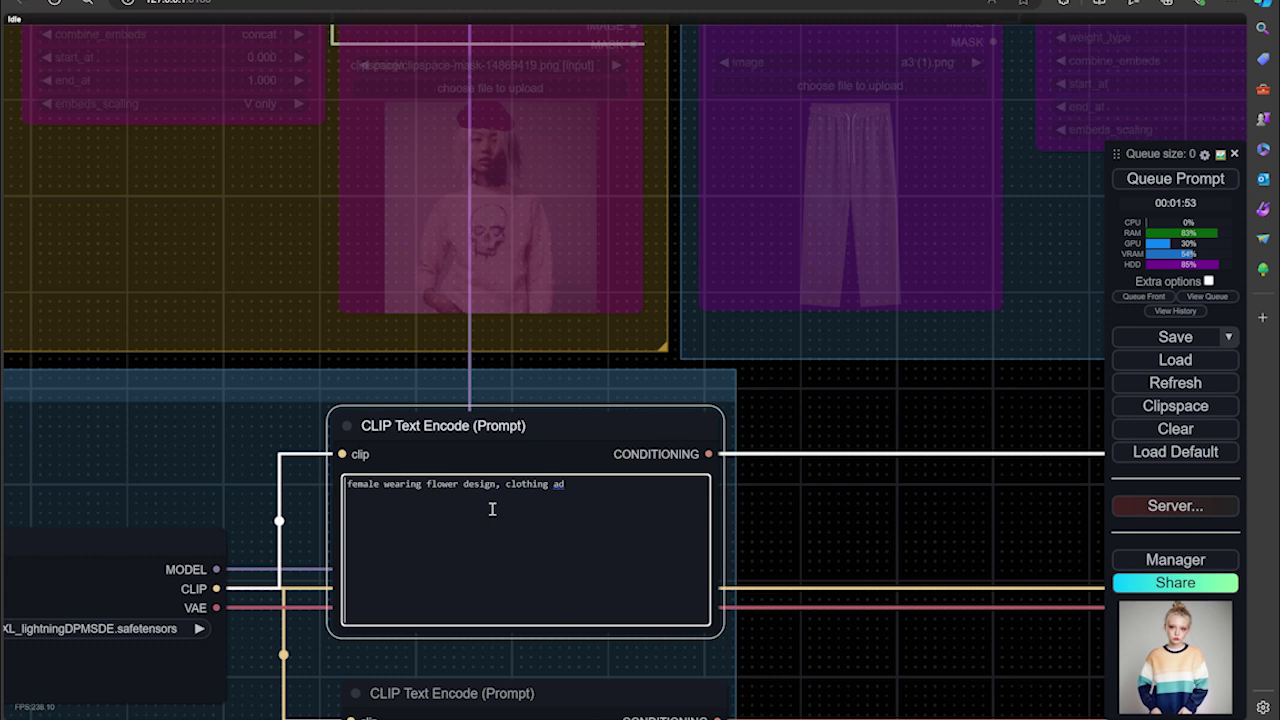
type(" spring dre")
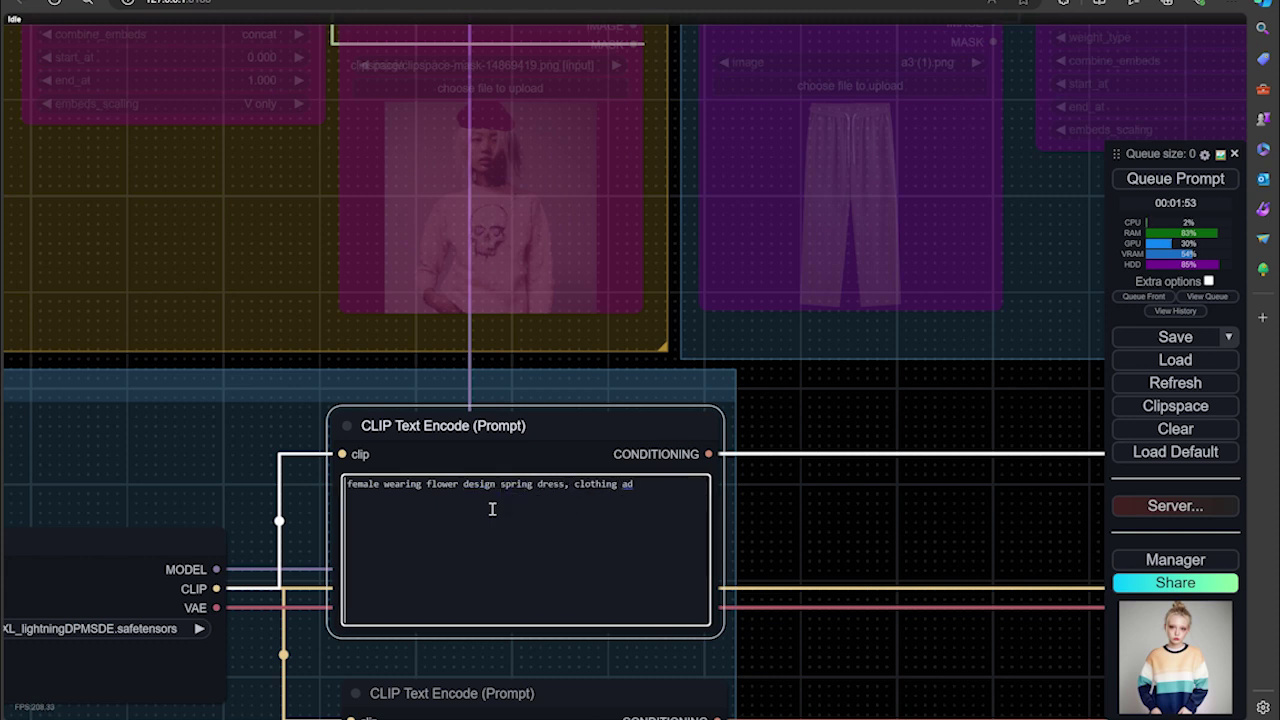
type("ss")
left_click(428, 484)
type("a")
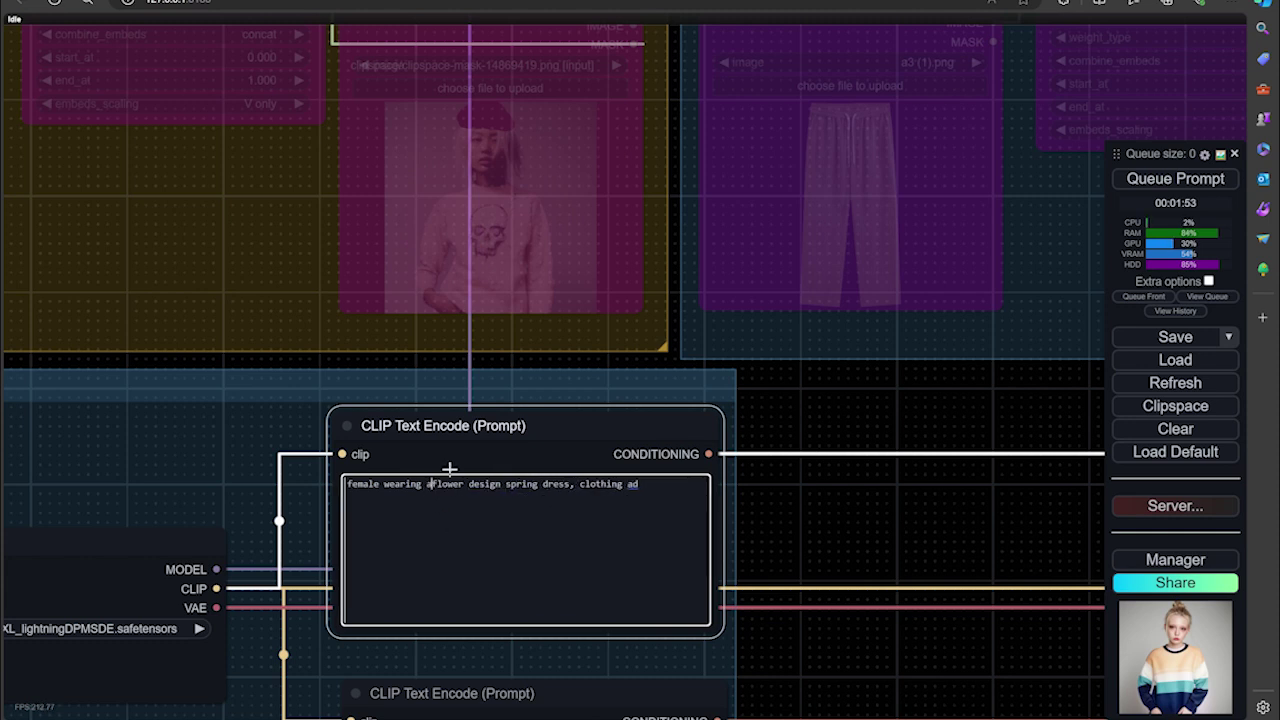
Examine the generated floral dress images in both Save Image nodes up close, comparing the face, sleeves and dress pattern.
left_click_drag(913, 489, 860, 715)
scroll(697, 499, "down", 3)
scroll(509, 560, "up", 3)
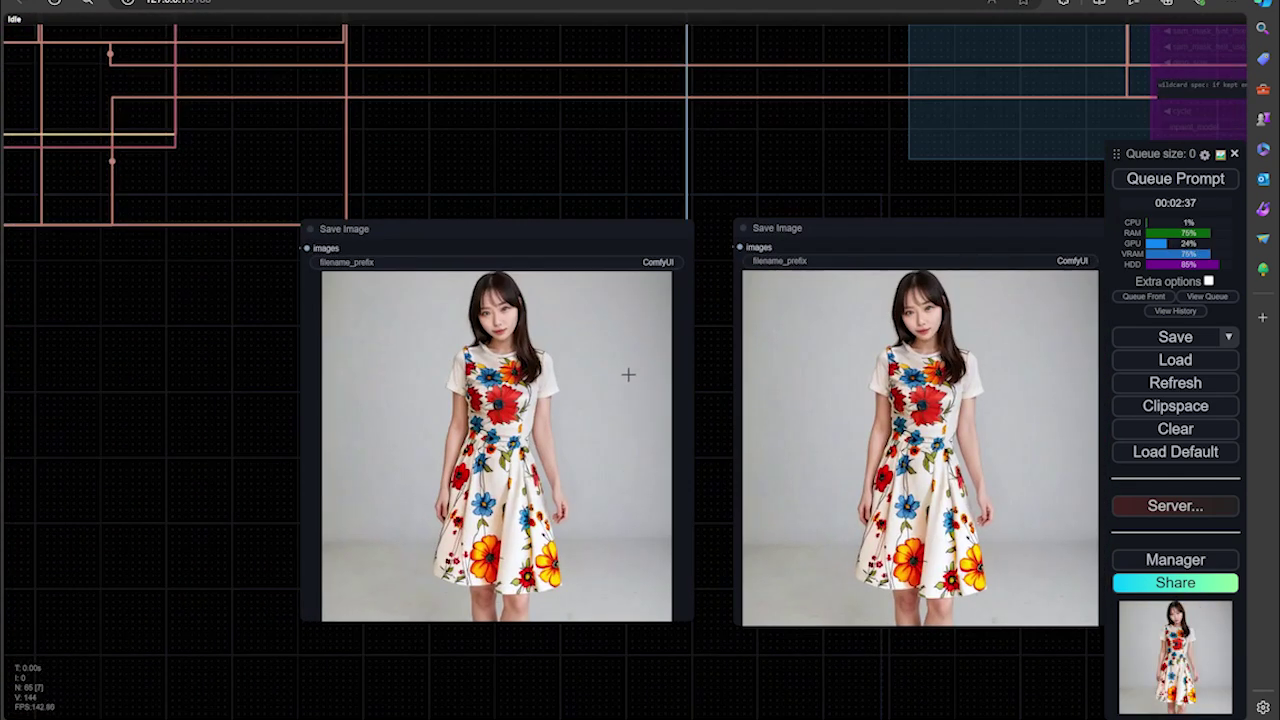
scroll(551, 390, "up", 3)
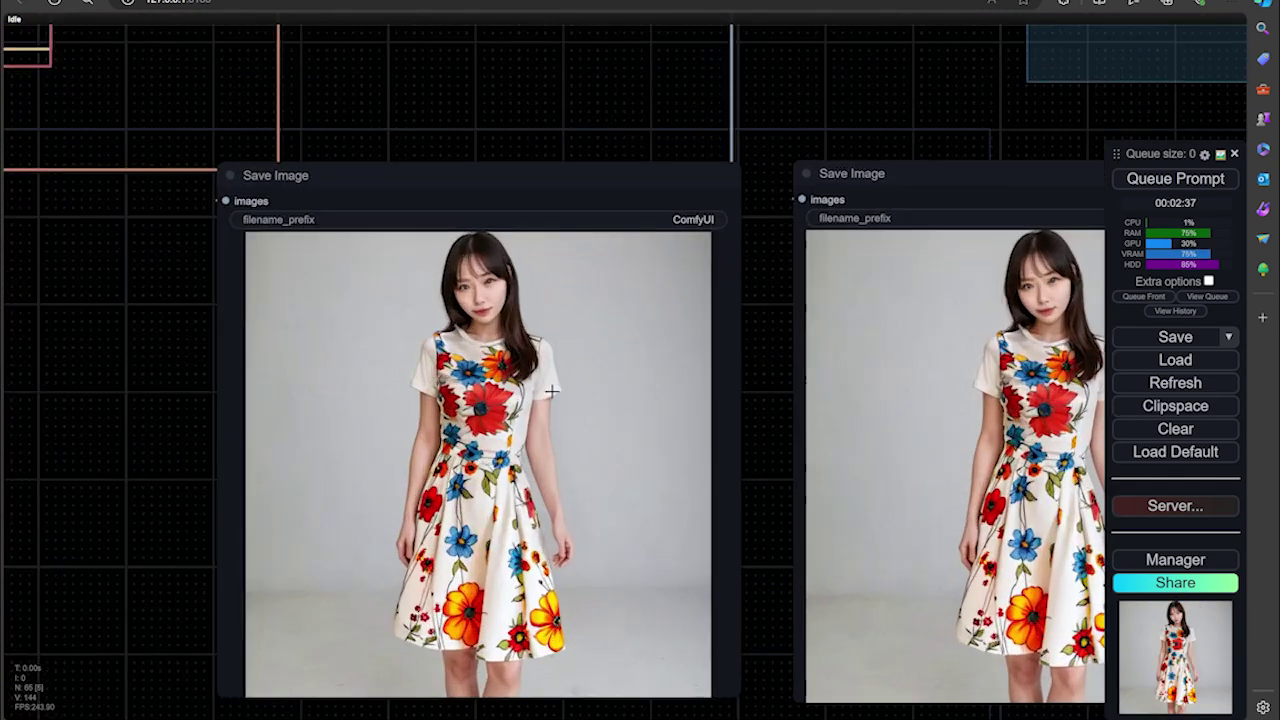
scroll(164, 385, "up", 5)
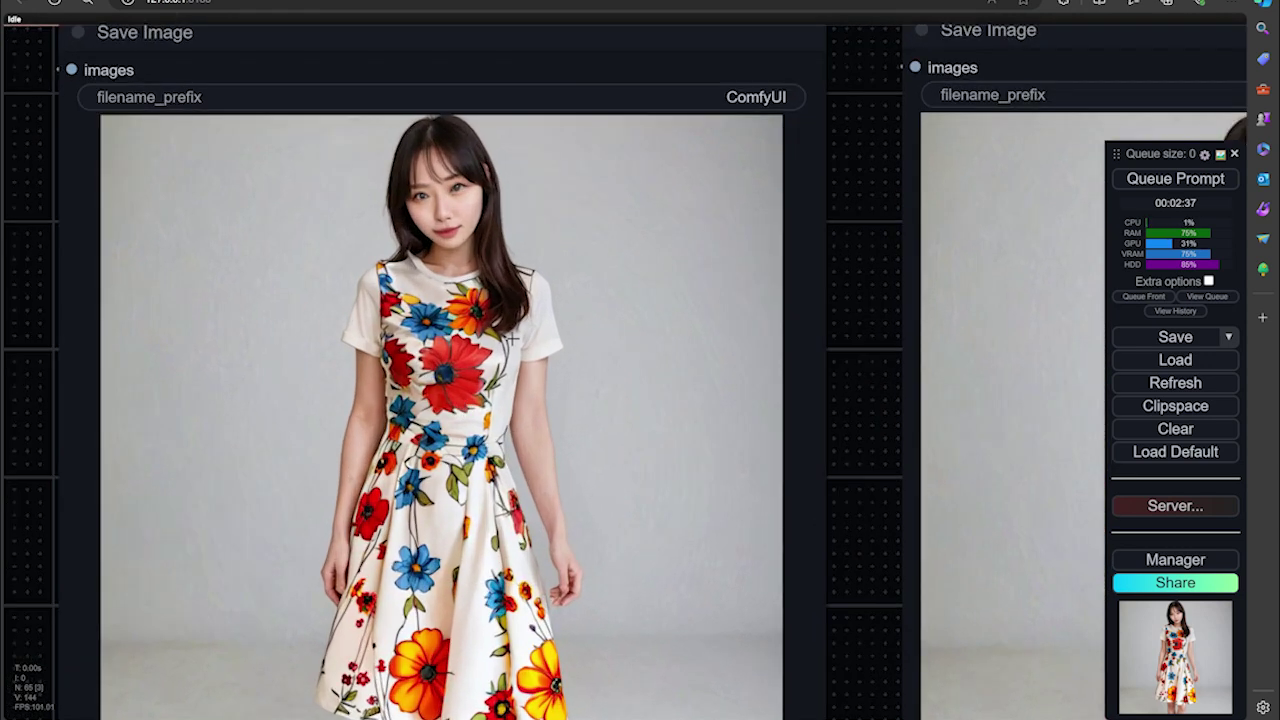
scroll(356, 328, "down", 2)
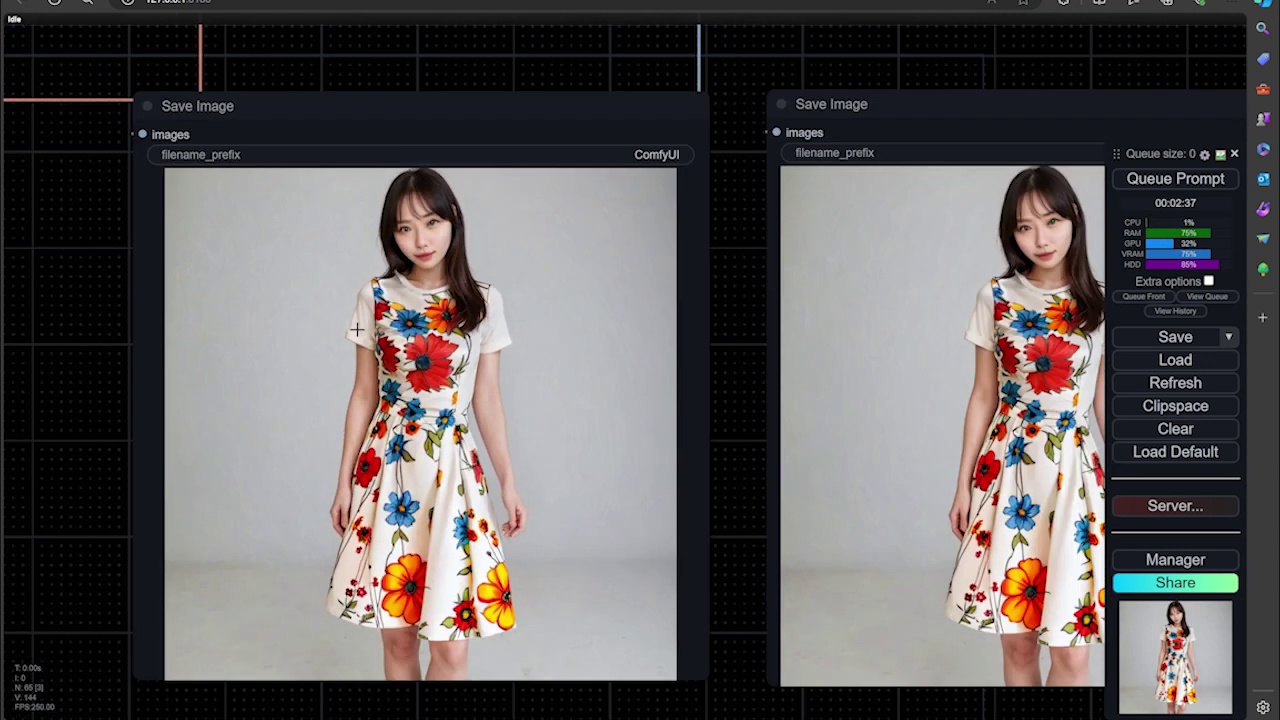
scroll(430, 443, "down", 2)
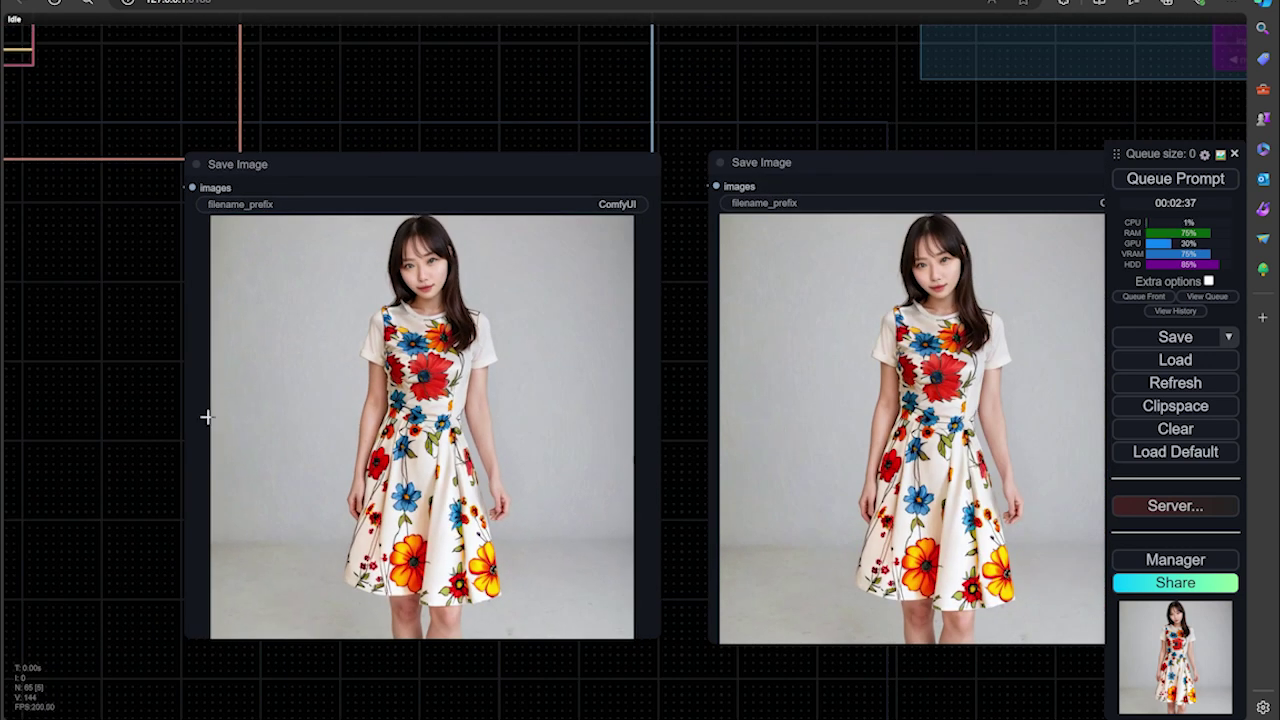
scroll(150, 380, "down", 2)
Save the generated floral dress image from the first of the two Save Image nodes.
left_click_drag(123, 377, 503, 474)
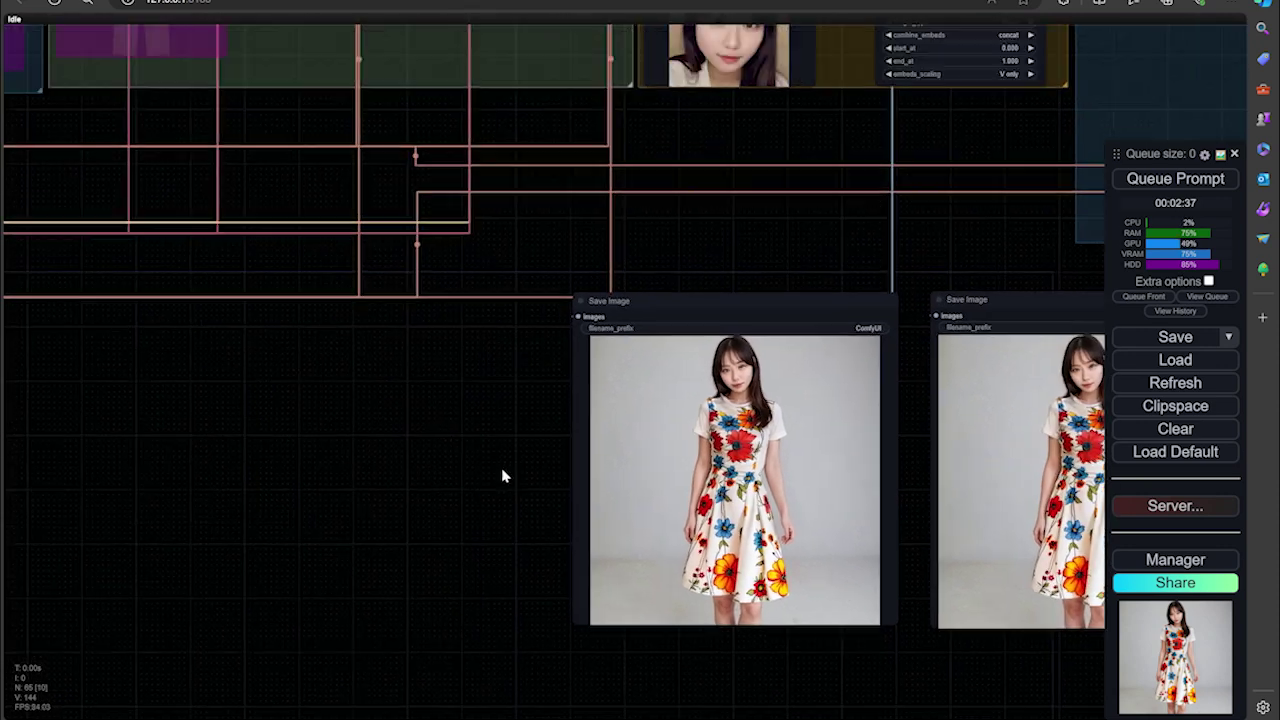
scroll(609, 343, "down", 2)
scroll(449, 446, "down", 2)
scroll(449, 446, "up", 5)
left_click_drag(500, 380, 719, 380)
left_click_drag(980, 560, 217, 162)
left_click_drag(915, 578, 368, 386)
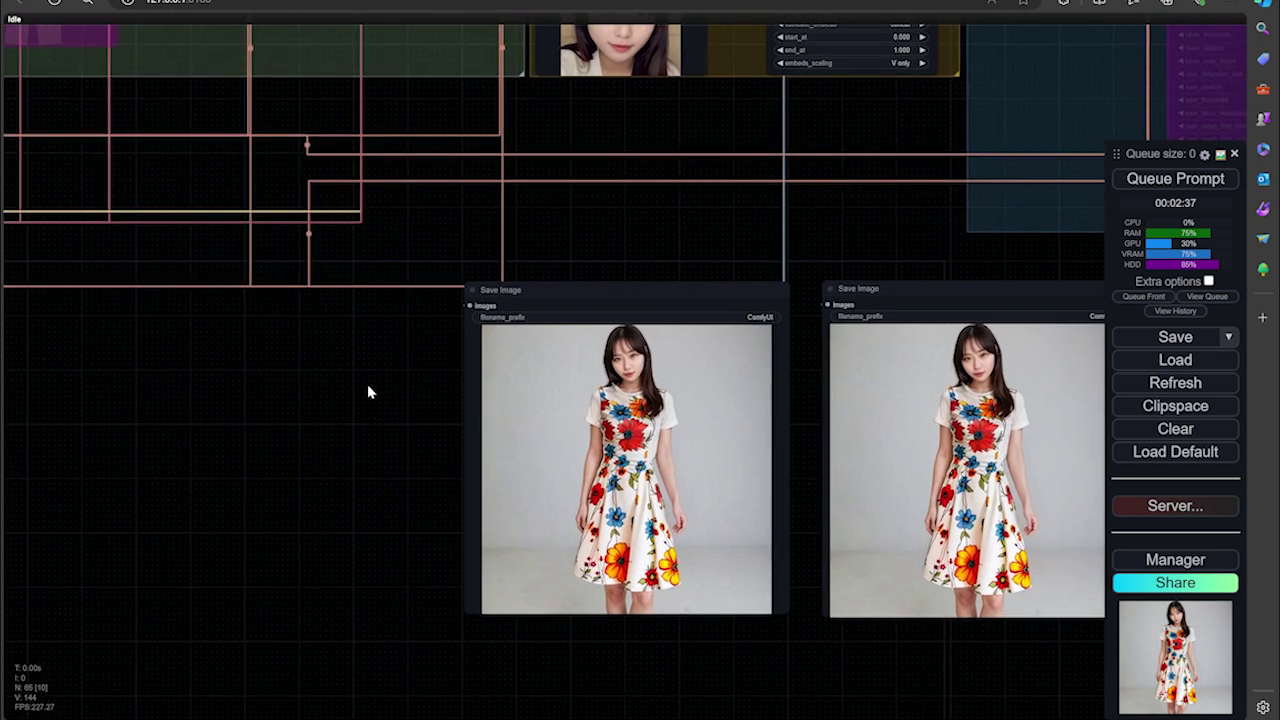
scroll(645, 490, "up", 5)
right_click(668, 432)
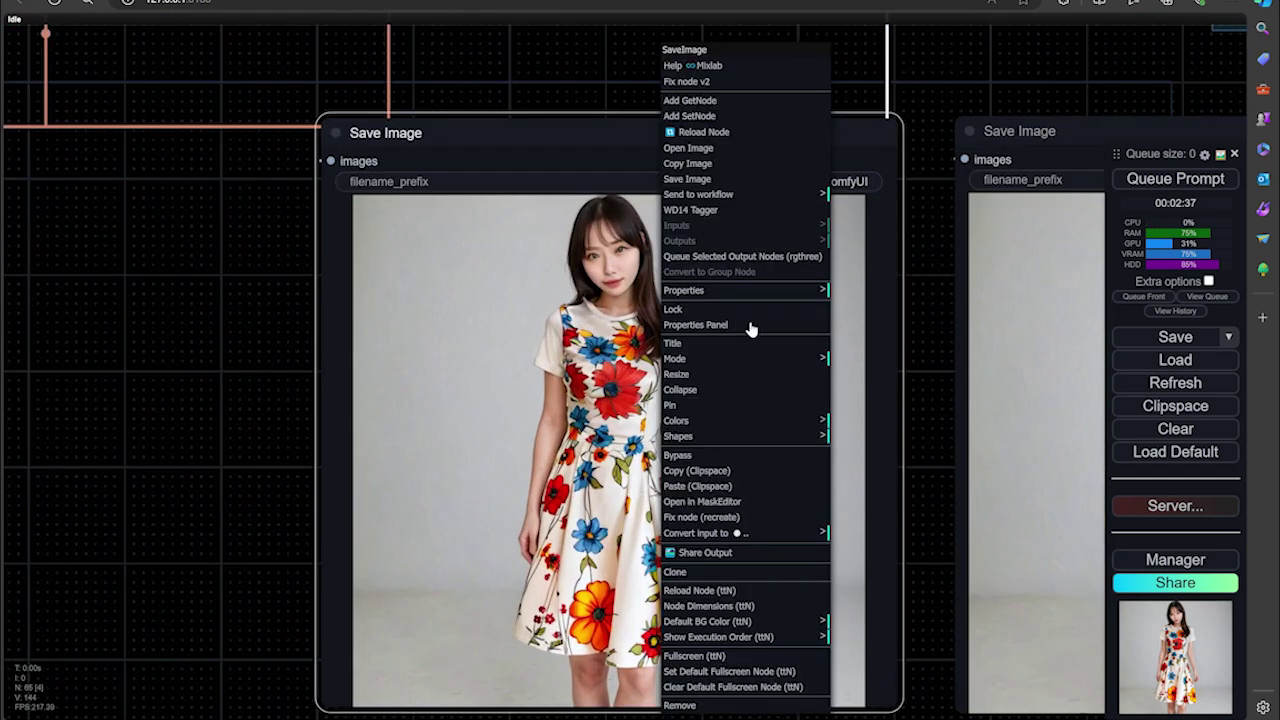
left_click(687, 178)
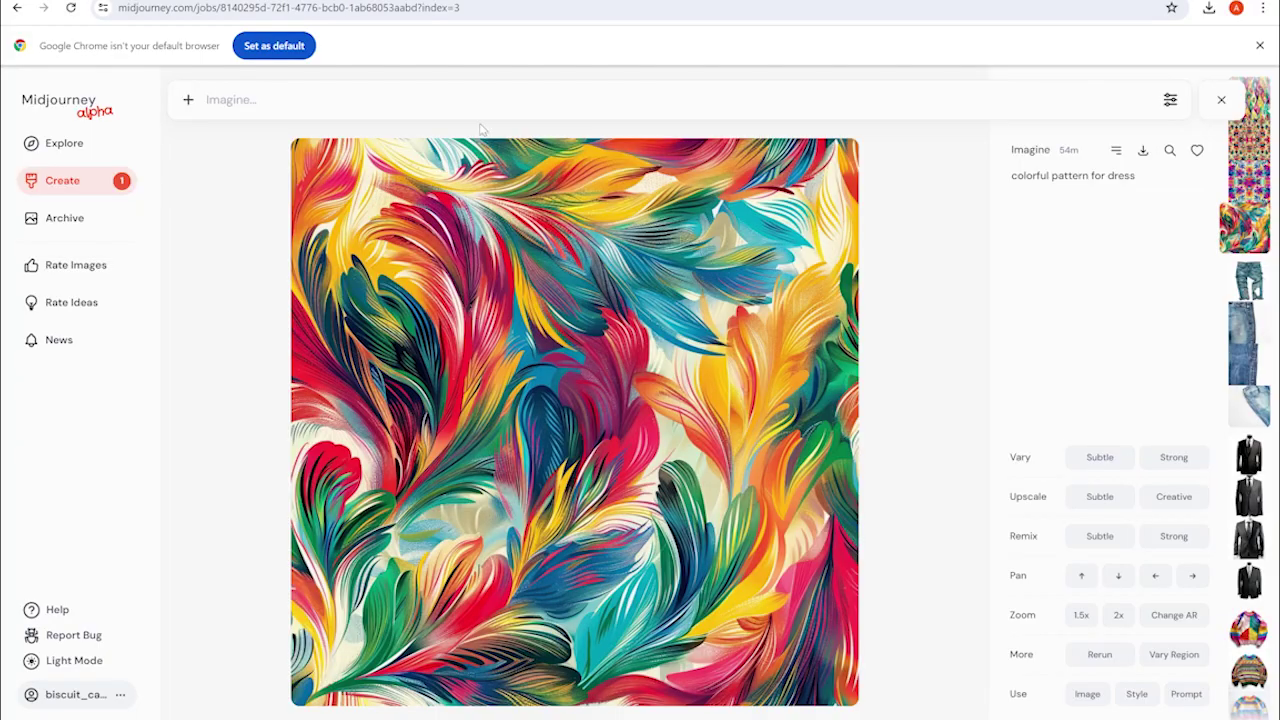
Open the Magnific editor (magnific.ai/editor) in a new browser tab and view the existing sweater portrait comparison.
key("ctrl+t")
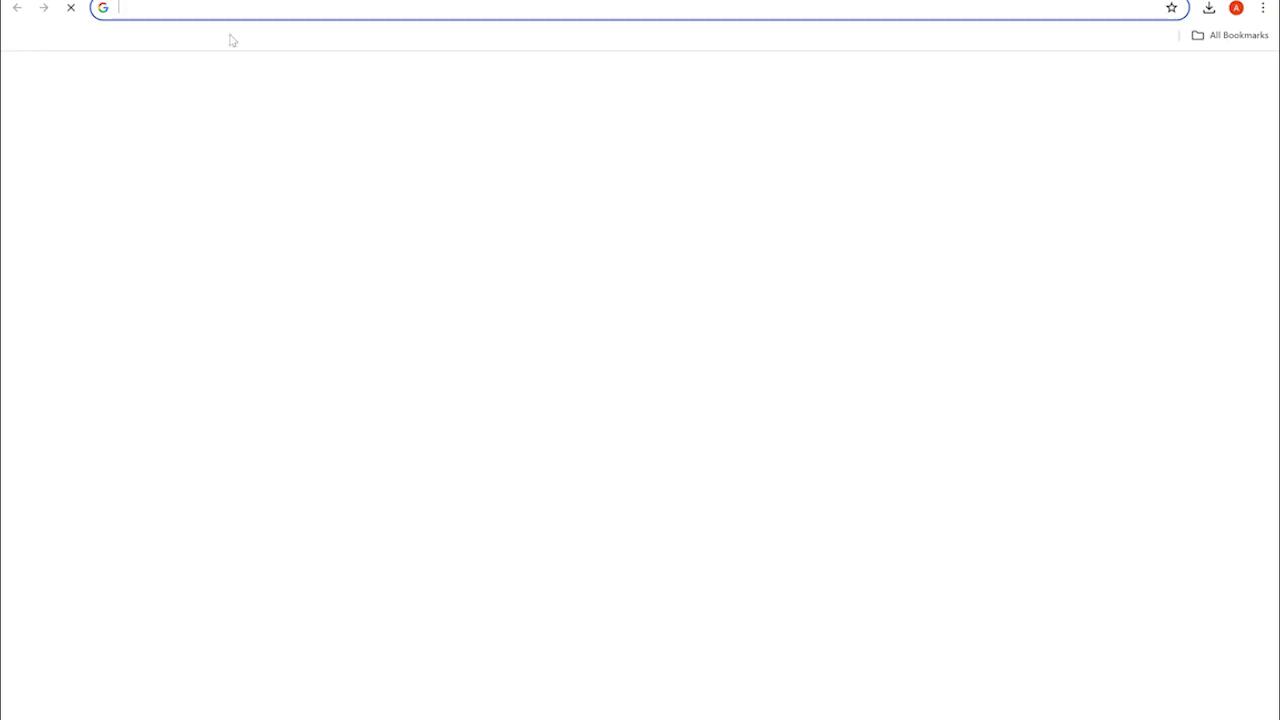
left_click(598, 328)
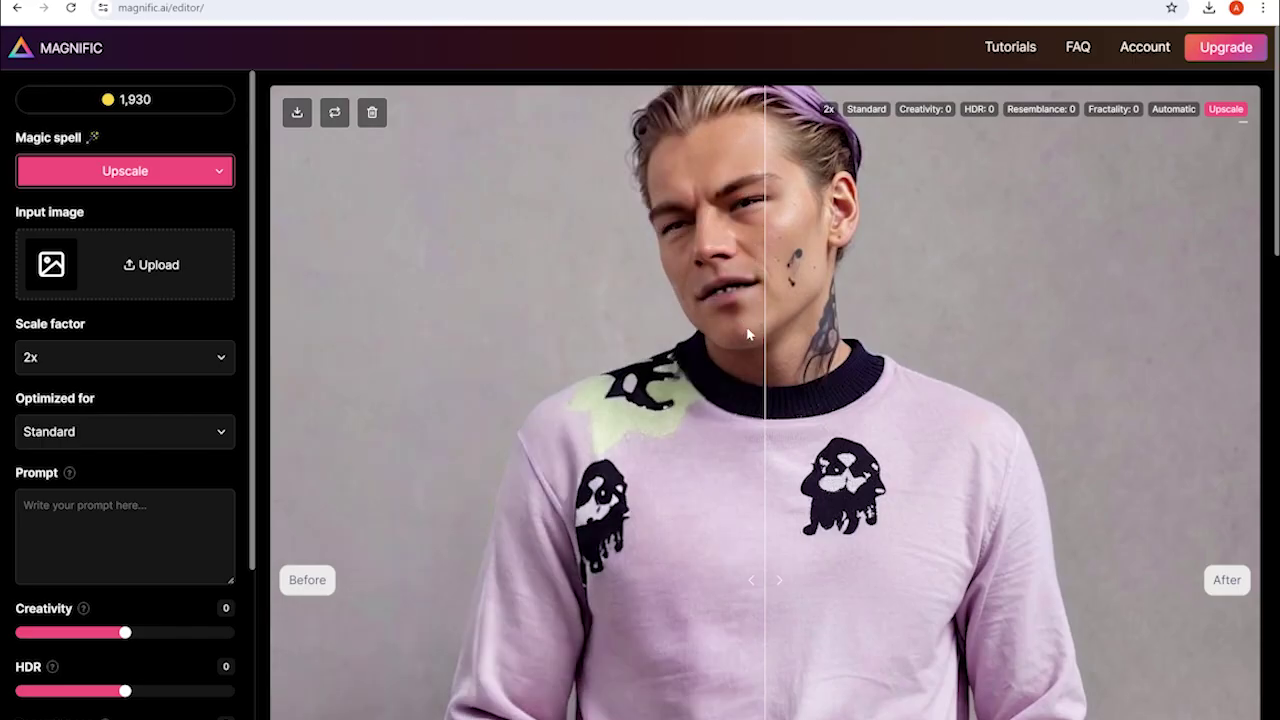
scroll(748, 334, "down", 1)
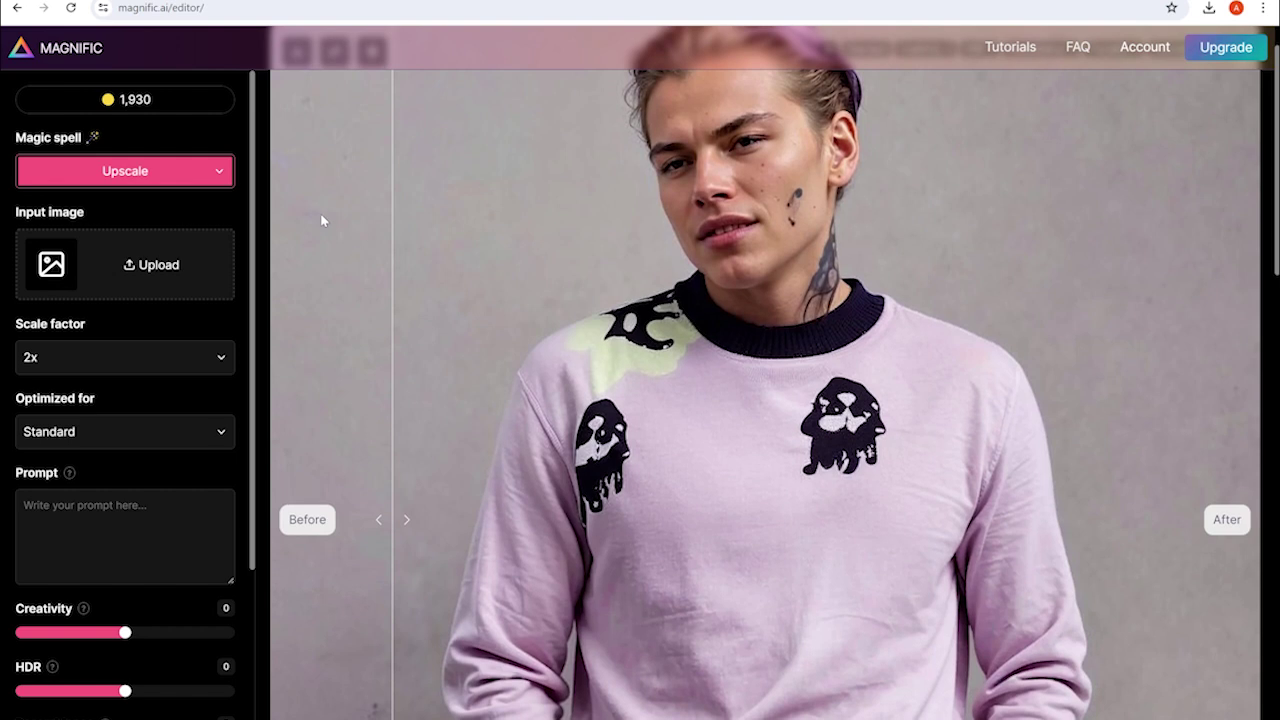
scroll(322, 220, "up", 1)
Upload ComfyUI_02189_.png from Downloads as the input image and upscale it 2x, optimized for Standard, with the Automatic engine.
left_click(62, 280)
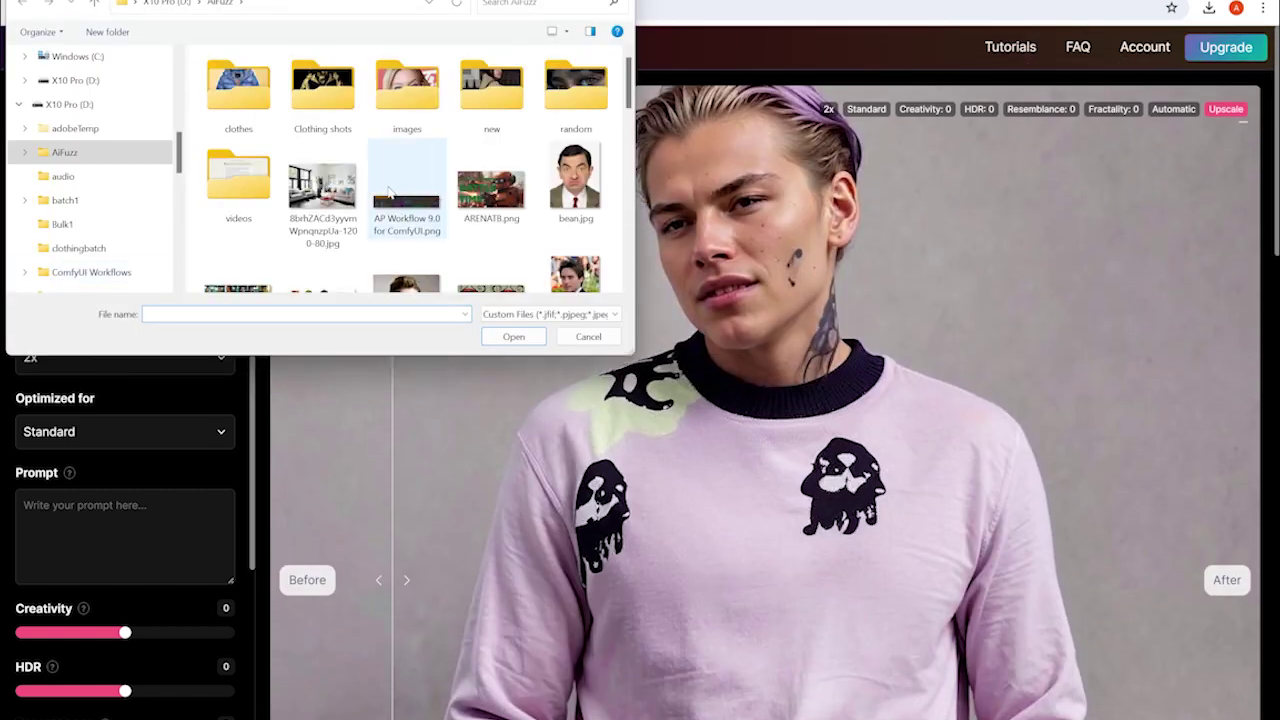
scroll(100, 200, "up", 5)
left_click(100, 181)
left_click(234, 117)
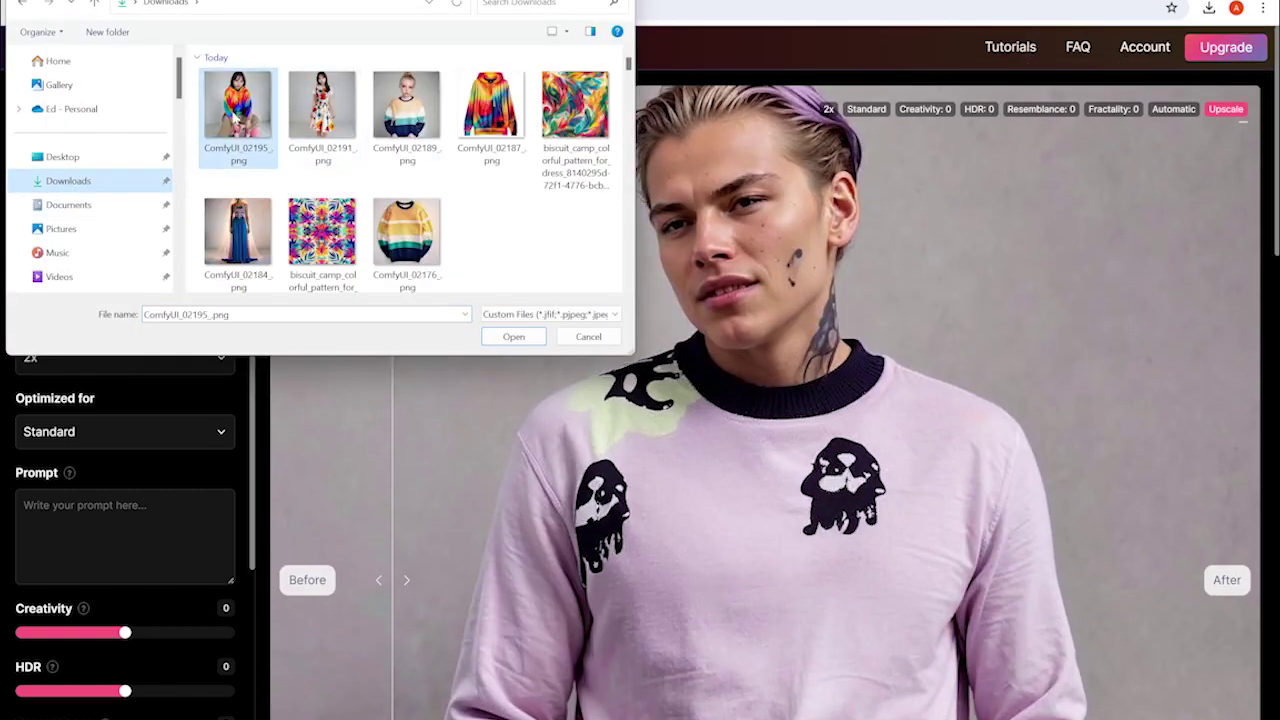
left_click(374, 146)
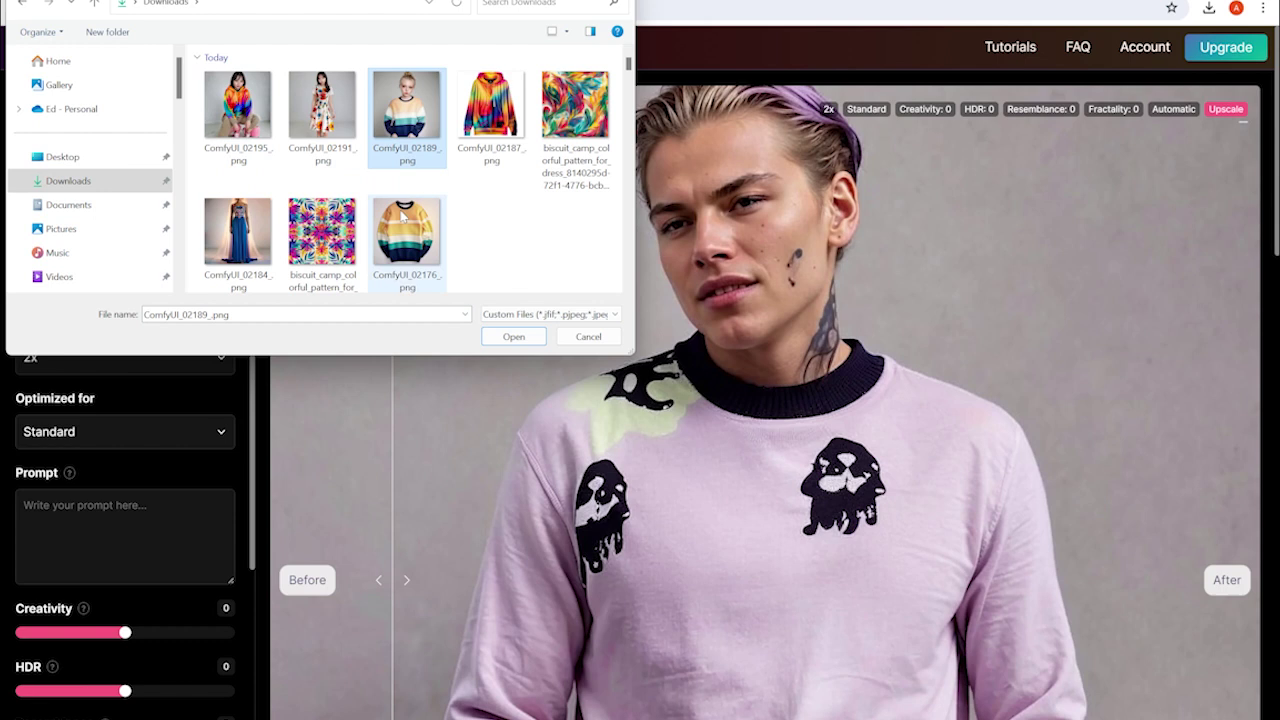
left_click(513, 336)
scroll(192, 430, "down", 3)
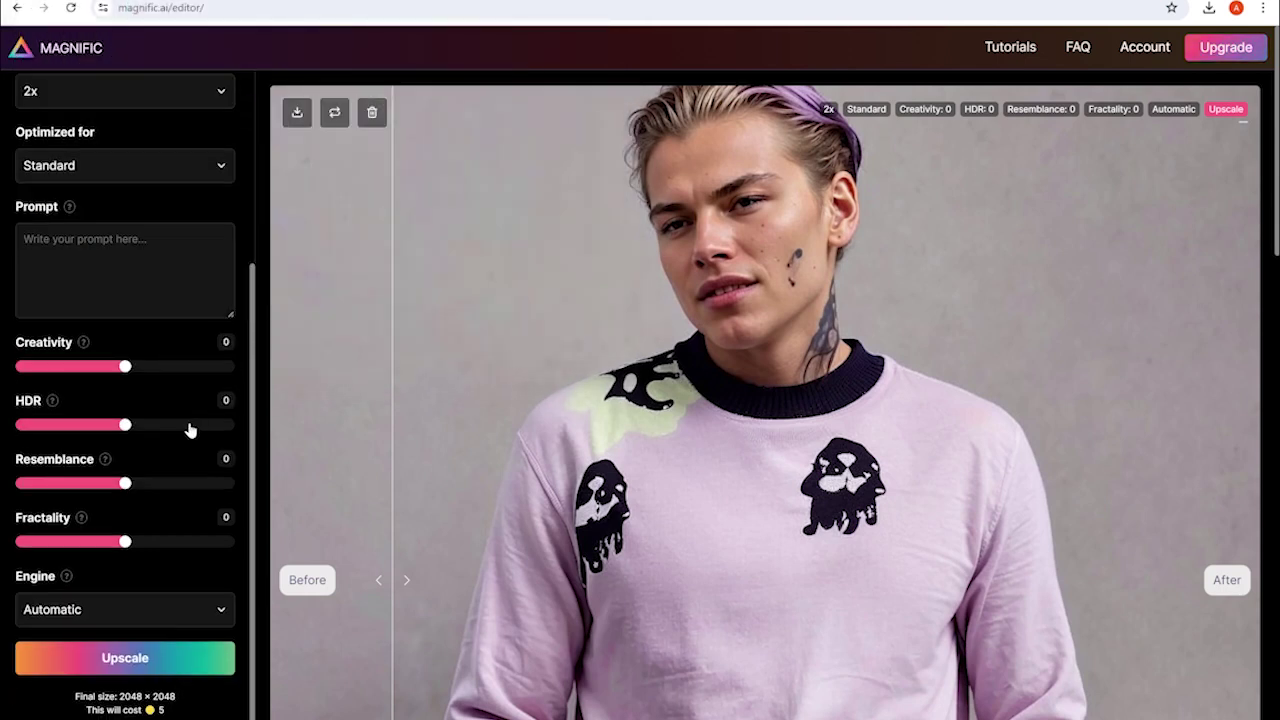
left_click(191, 651)
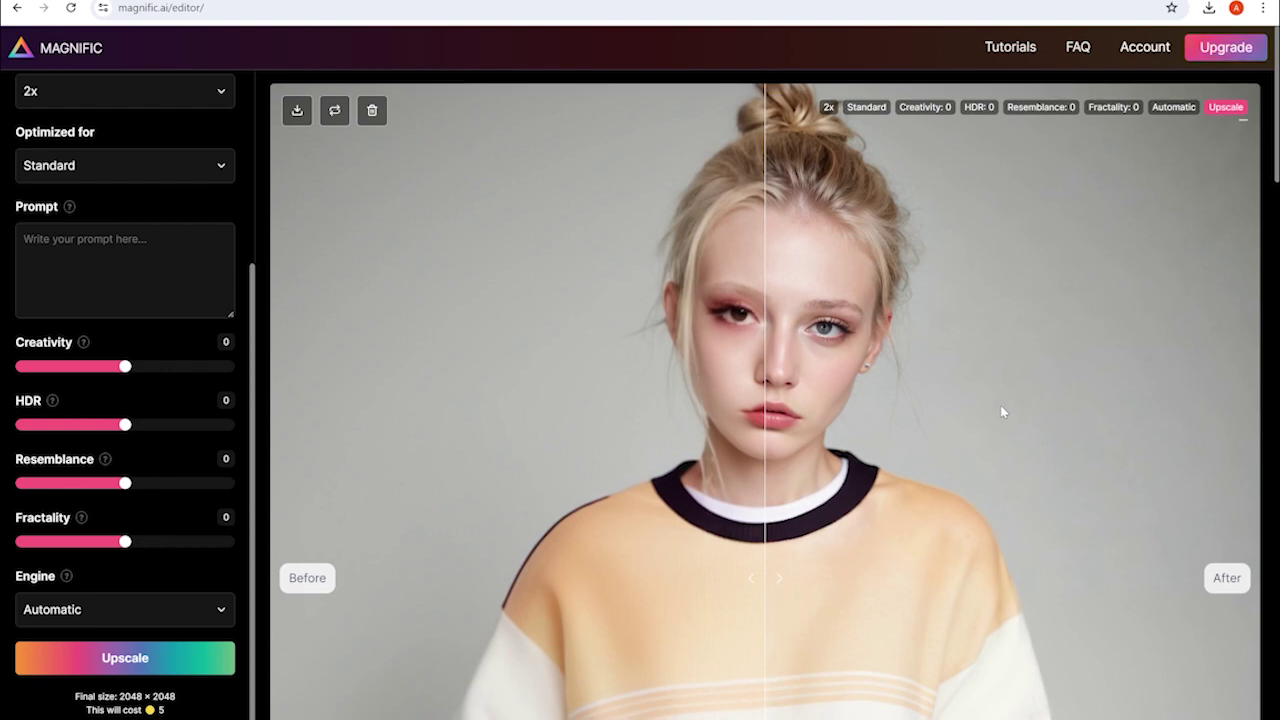
Compare the before and after versions of the upscaled striped sweater image, examining the face, hair, sweater and hands.
scroll(1001, 412, "down", 1)
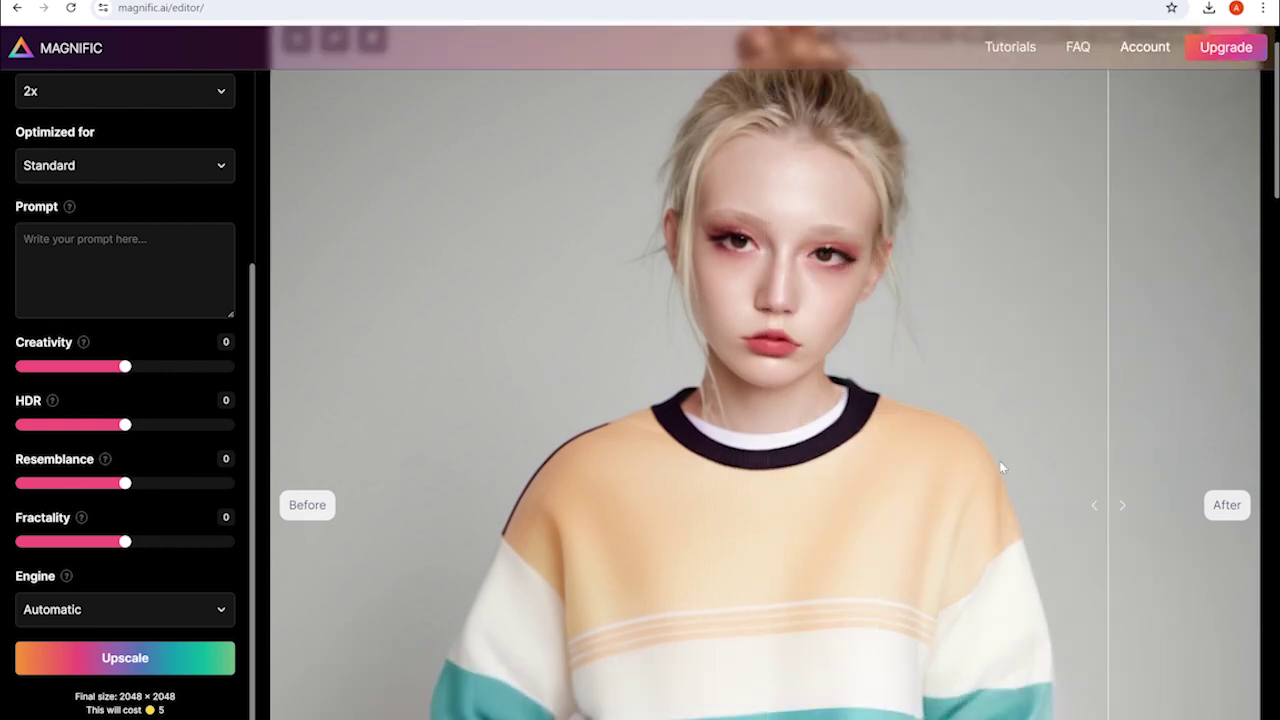
scroll(1055, 378, "up", 1)
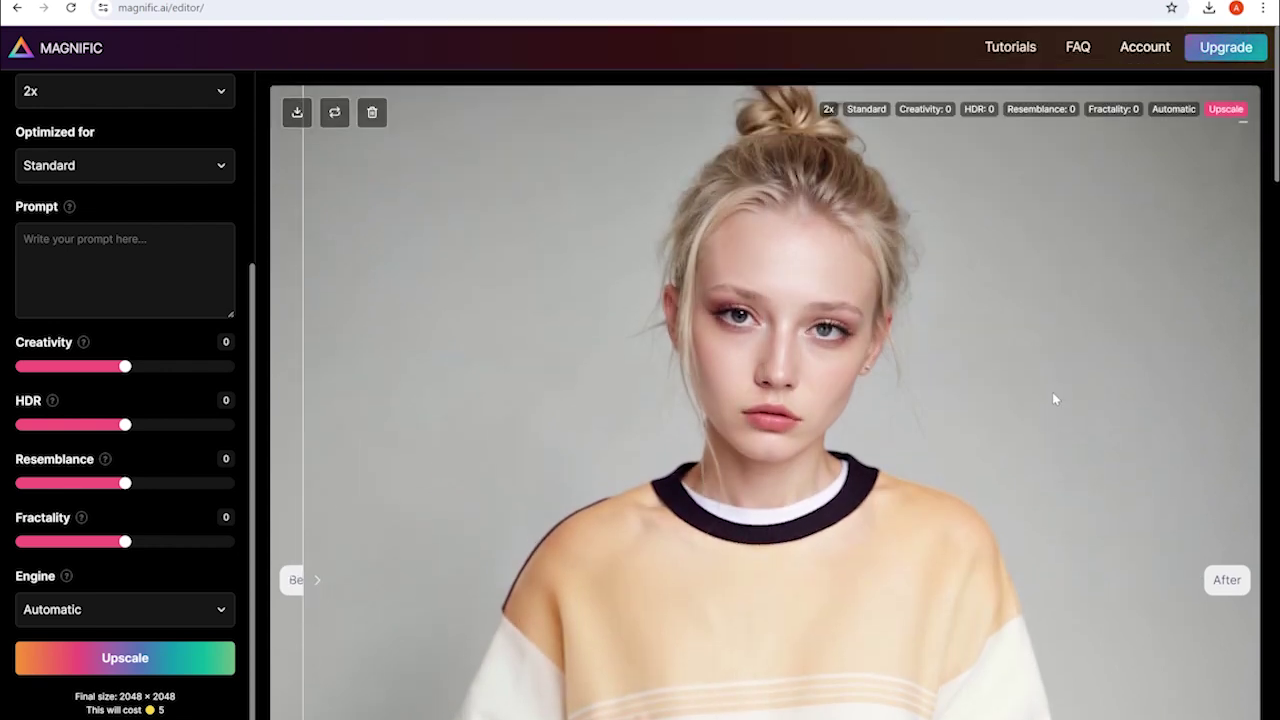
scroll(1046, 386, "down", 3)
scroll(1045, 393, "down", 2)
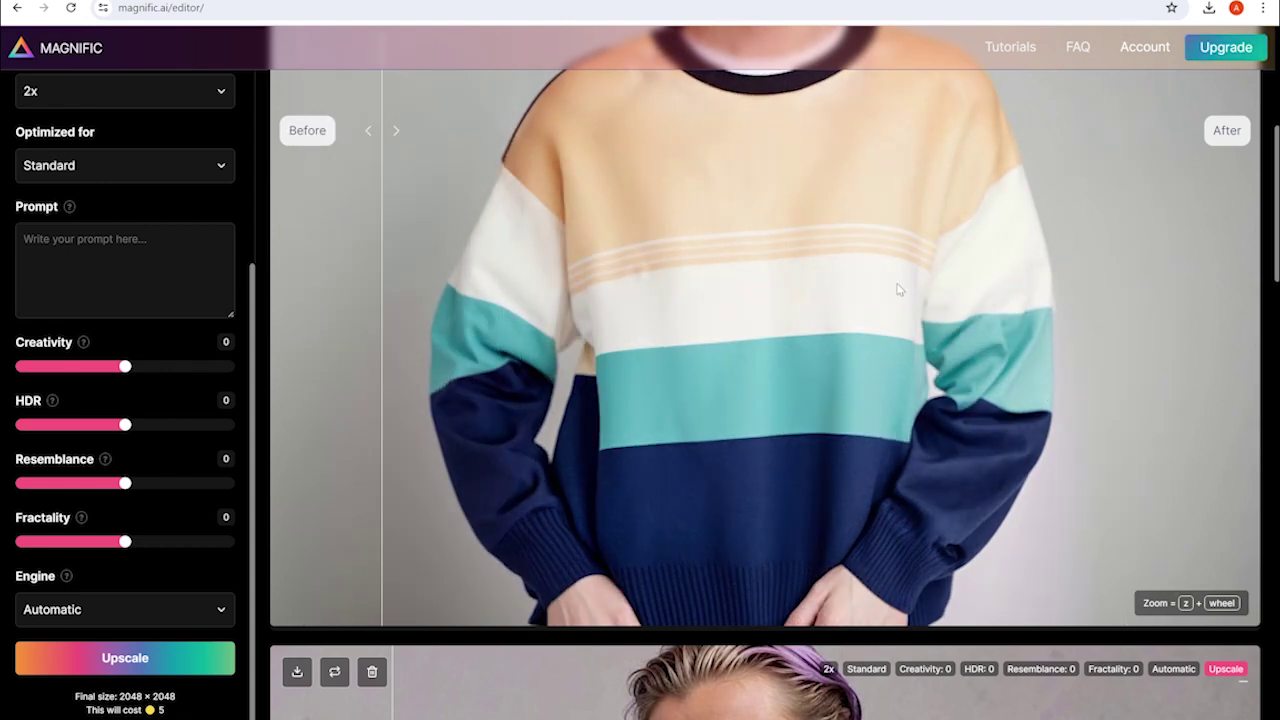
scroll(928, 292, "up", 4)
scroll(928, 290, "up", 1)
scroll(928, 290, "down", 2)
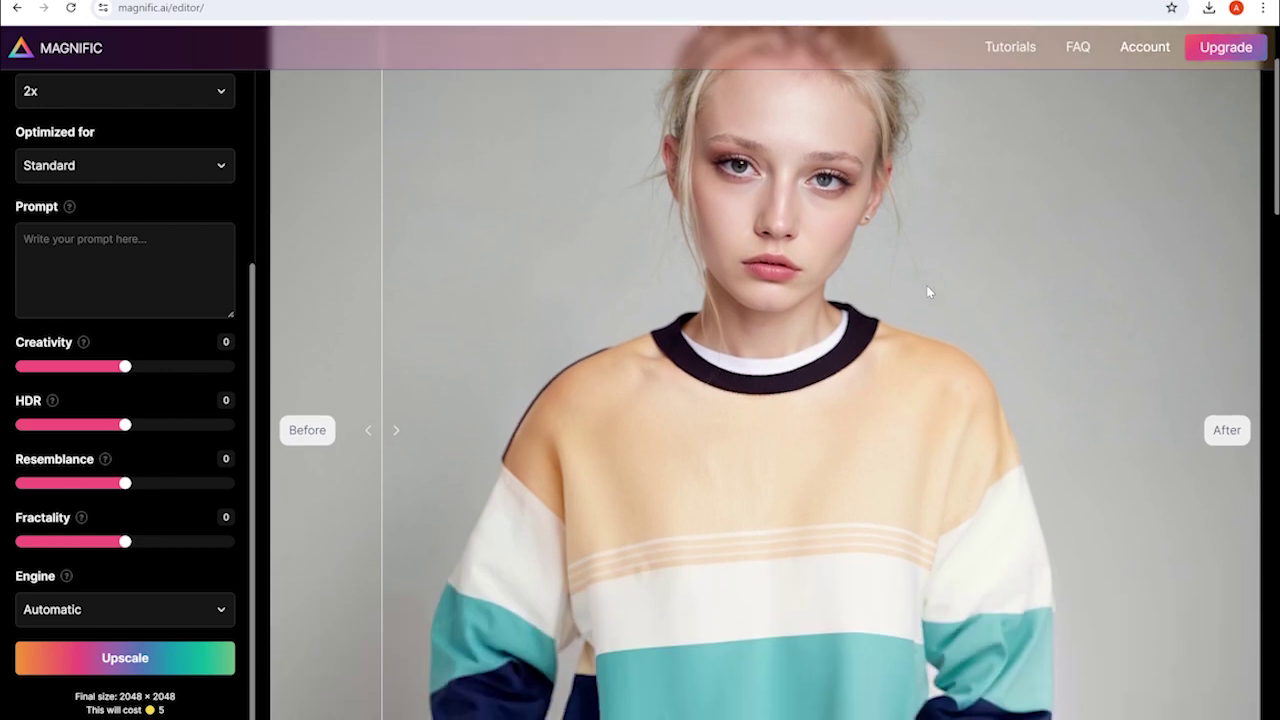
scroll(928, 290, "up", 2)
Download the upscaled striped sweater image.
left_click(297, 113)
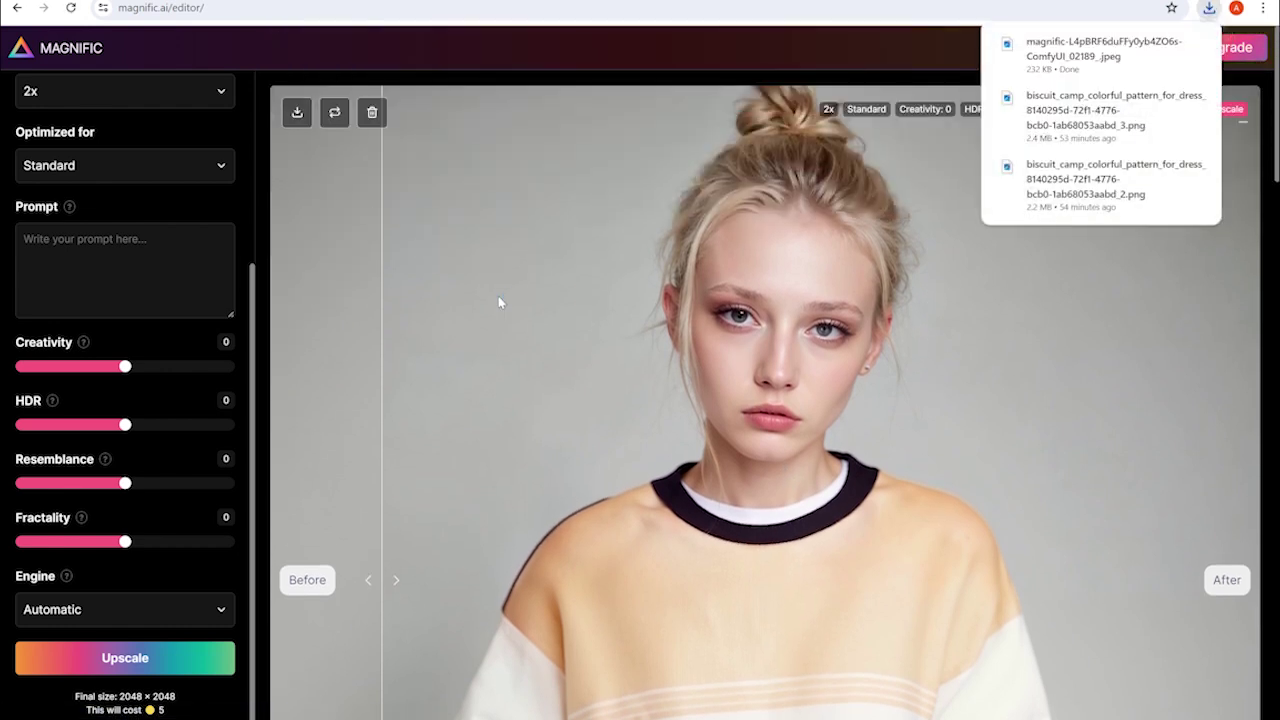
scroll(949, 385, "down", 1)
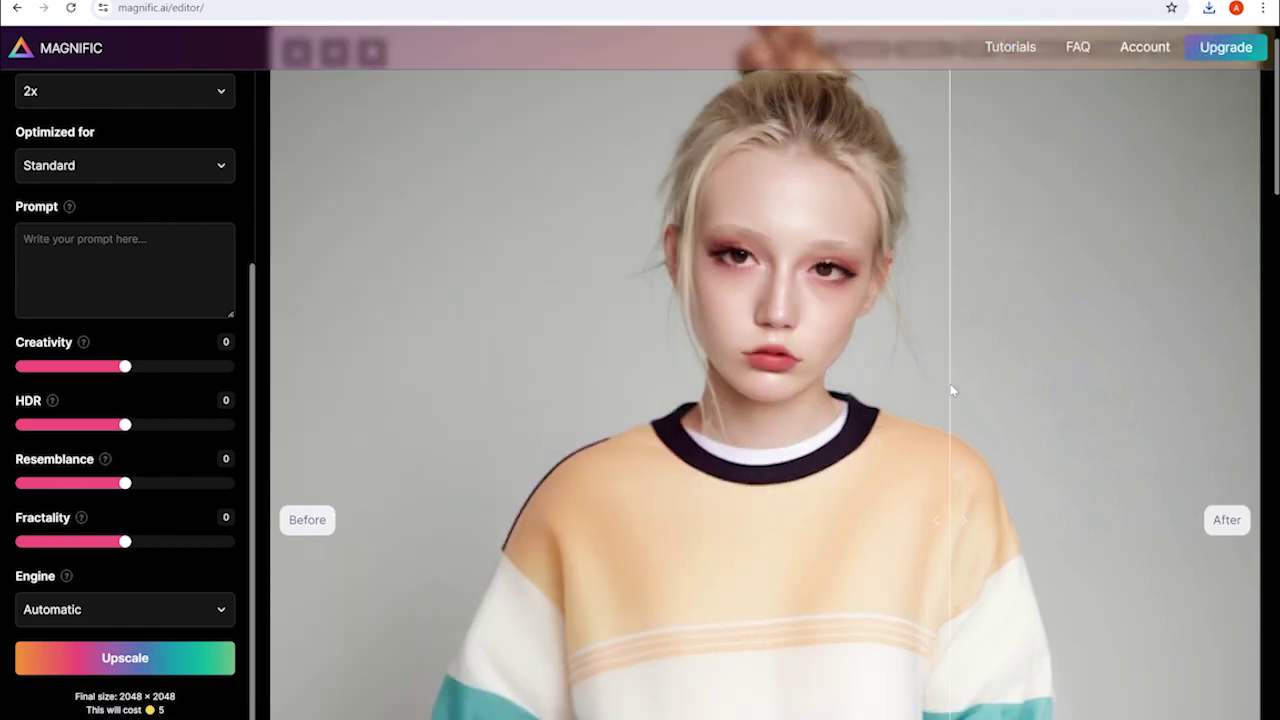